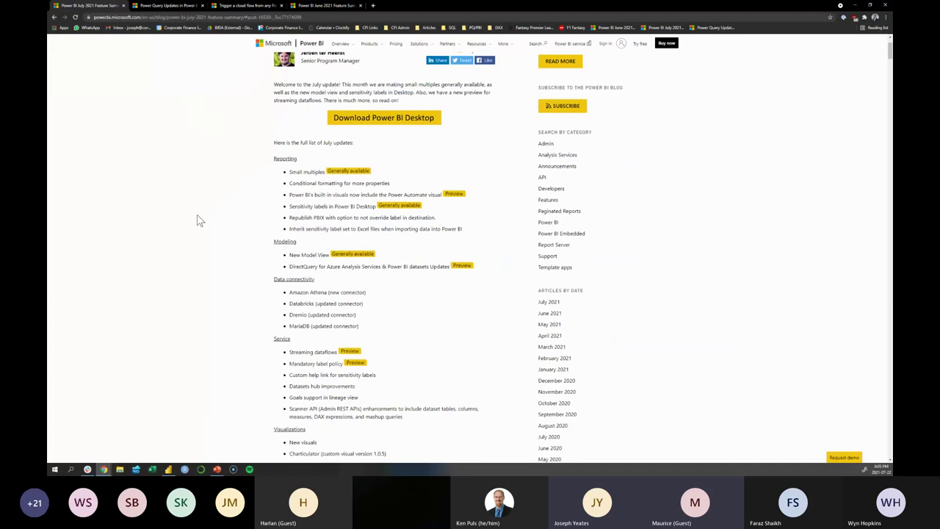
# Review the list of July updates in the Power BI July 2021 Feature Summary blog post.
pyautogui.scroll(-1, 164, 178)
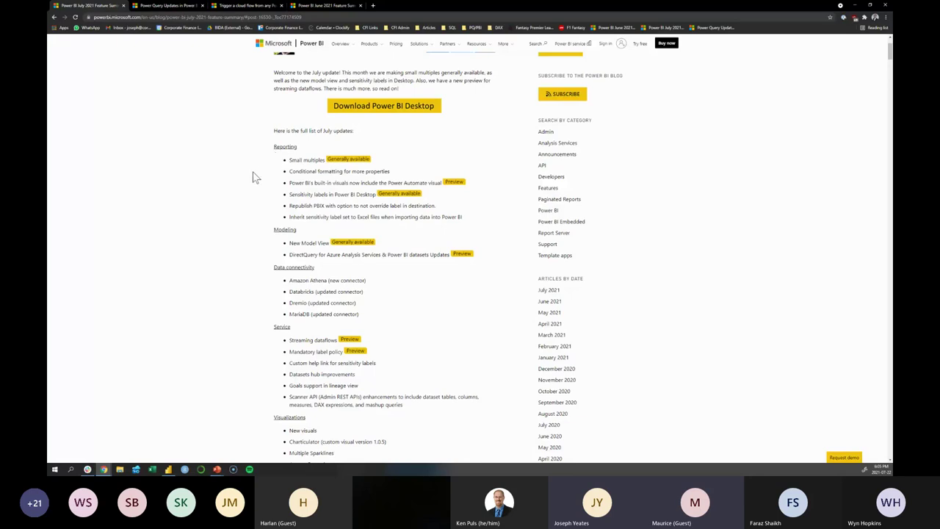
pyautogui.scroll(-1, 282, 203)
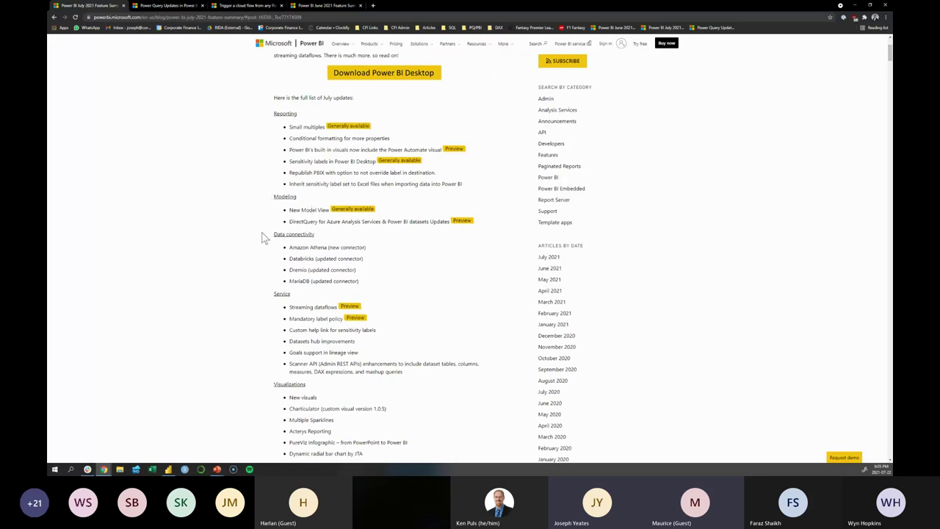
pyautogui.scroll(-3, 293, 260)
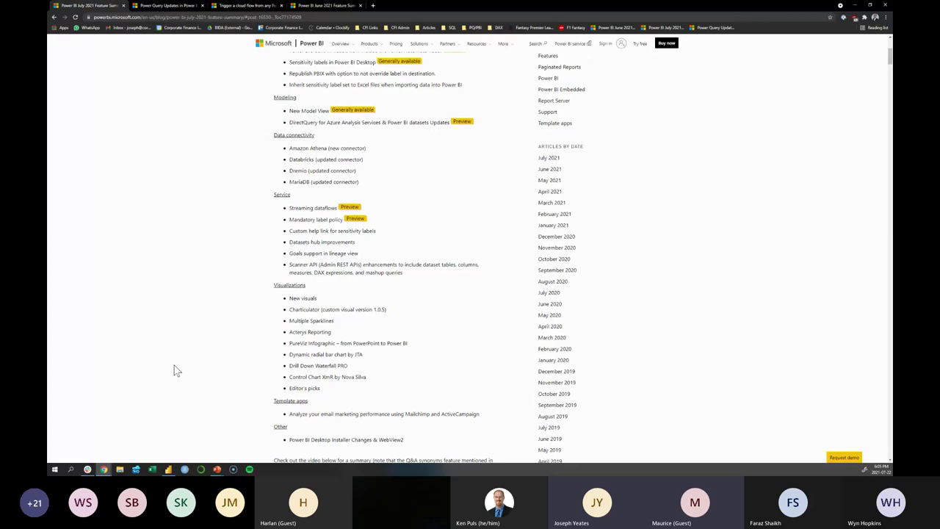
pyautogui.scroll(4, 224, 268)
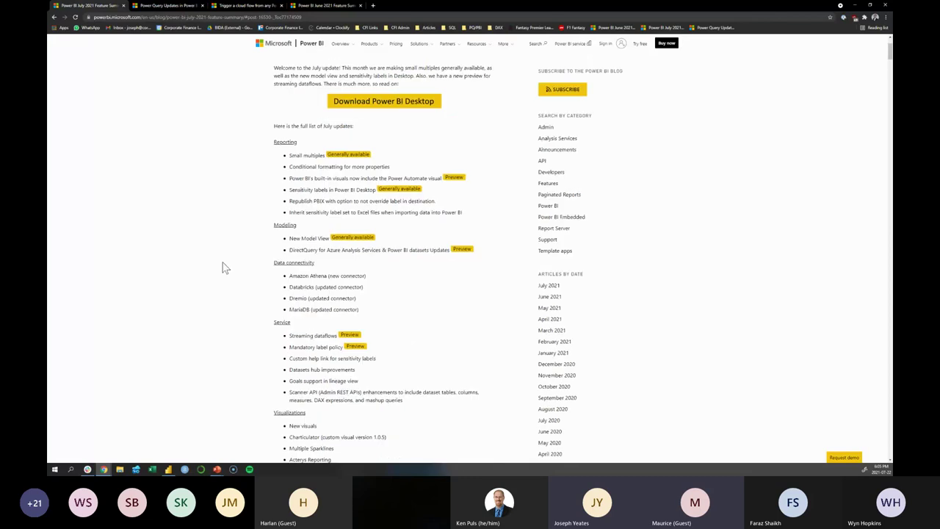
pyautogui.scroll(1, 226, 272)
pyautogui.scroll(3, 228, 277)
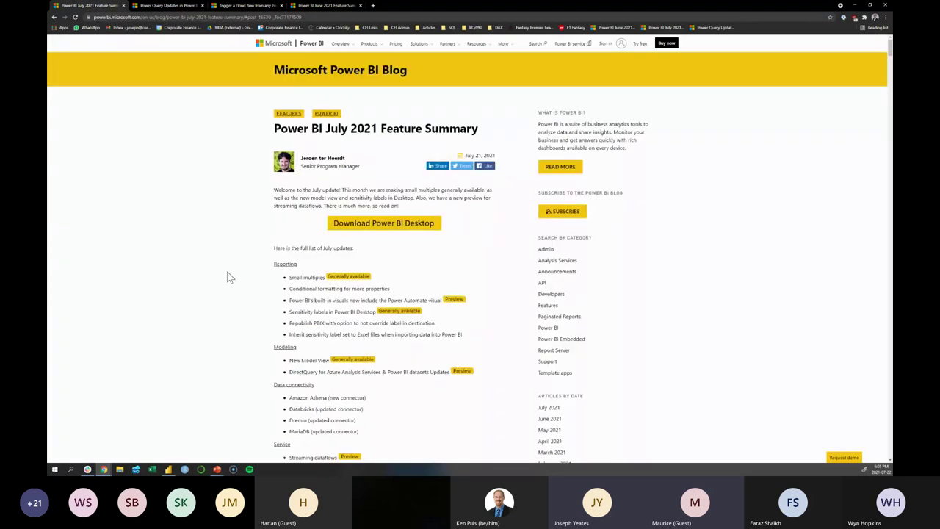
# Compare the connector updates in the Power Query July 2021 post with the feature summary's Data connectivity section and return to the update list.
pyautogui.click(177, 8)
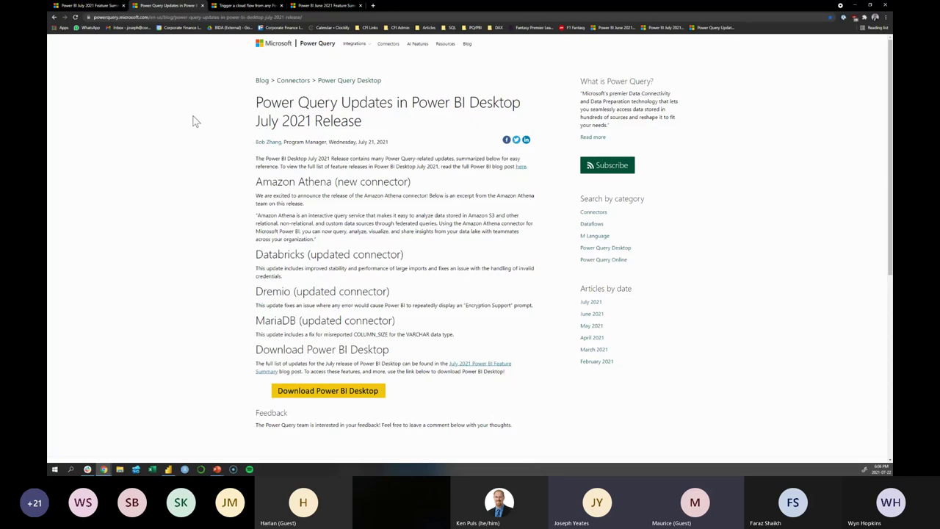
pyautogui.scroll(-1, 230, 89)
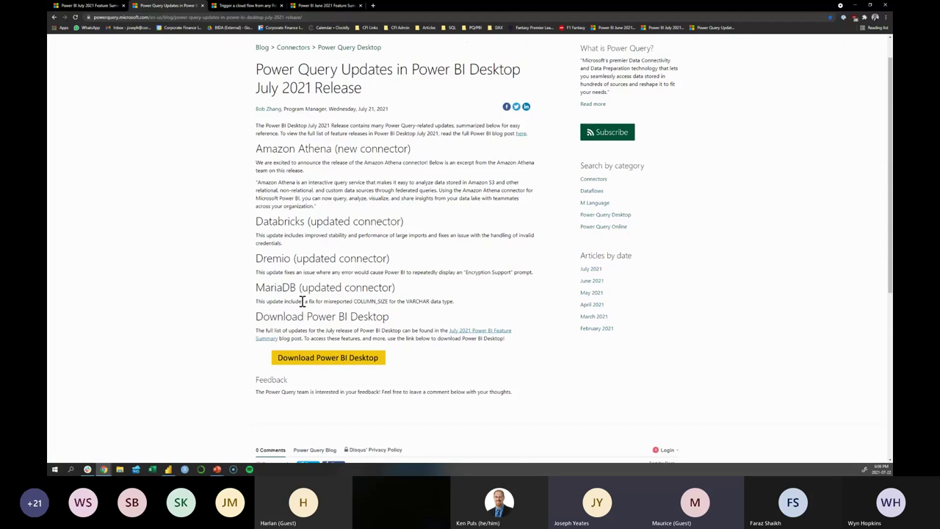
pyautogui.scroll(1, 242, 234)
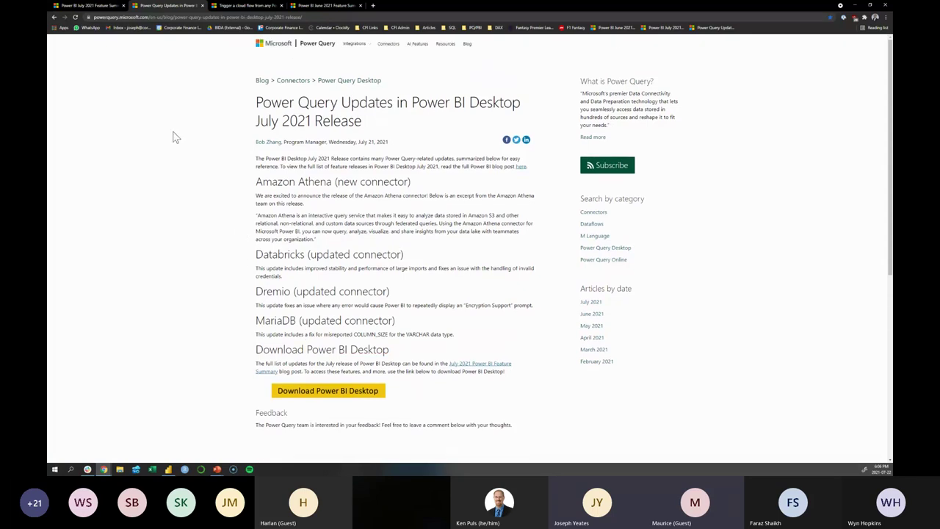
pyautogui.click(86, 5)
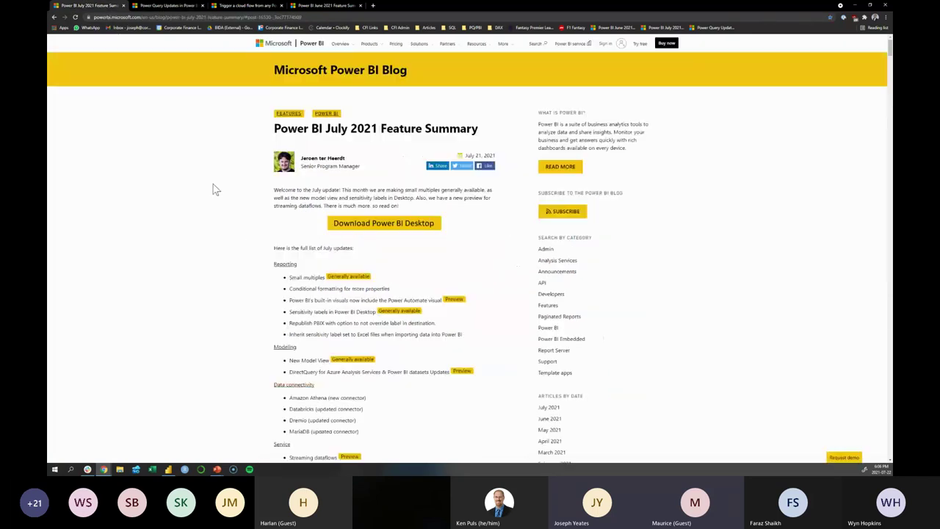
pyautogui.scroll(-3, 218, 194)
pyautogui.click(303, 234)
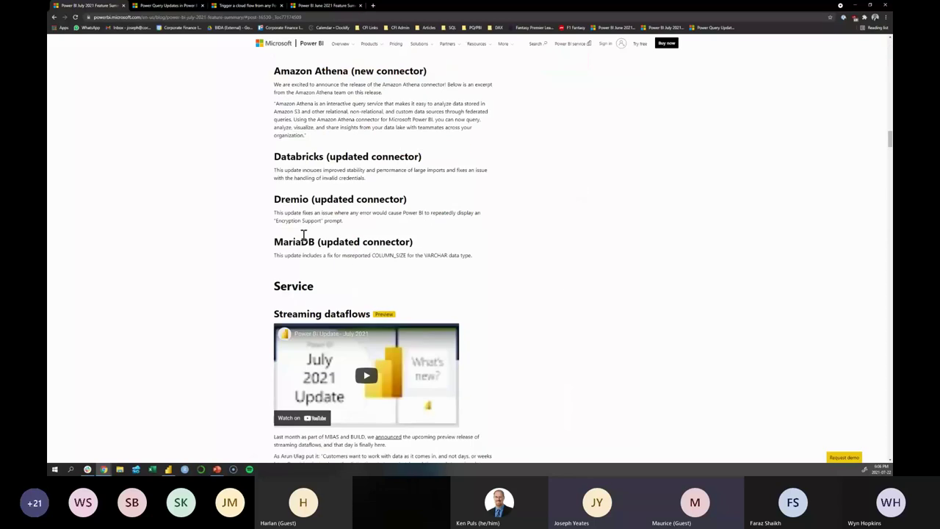
pyautogui.scroll(1, 538, 293)
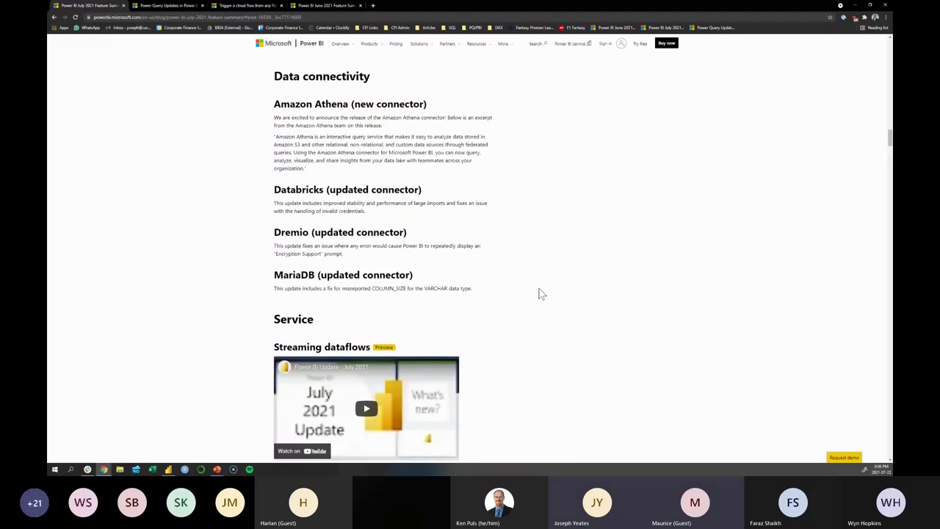
pyautogui.click(168, 5)
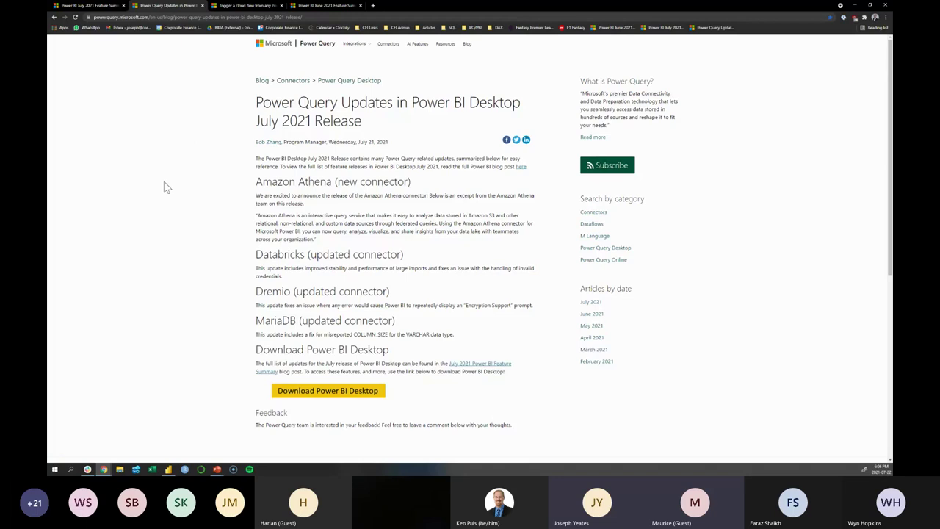
pyautogui.click(88, 5)
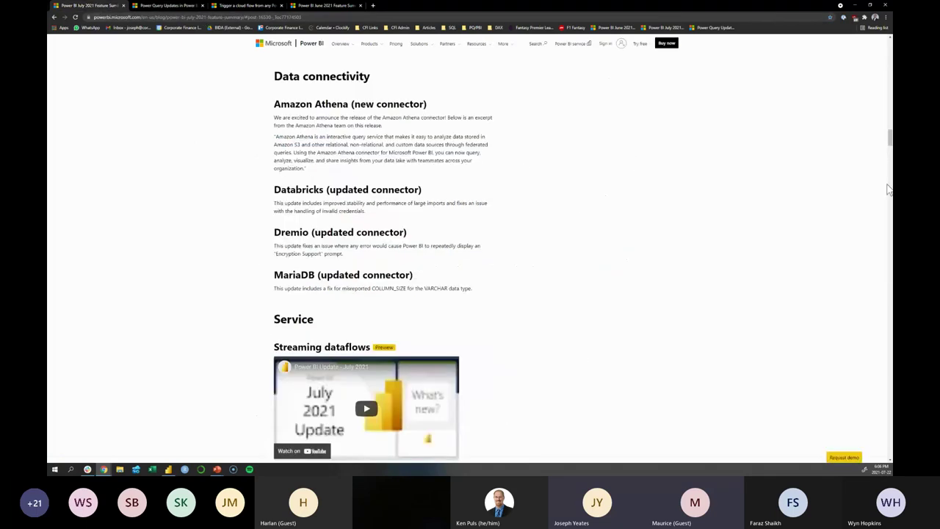
pyautogui.moveTo(889, 138); pyautogui.dragTo(880, 51)
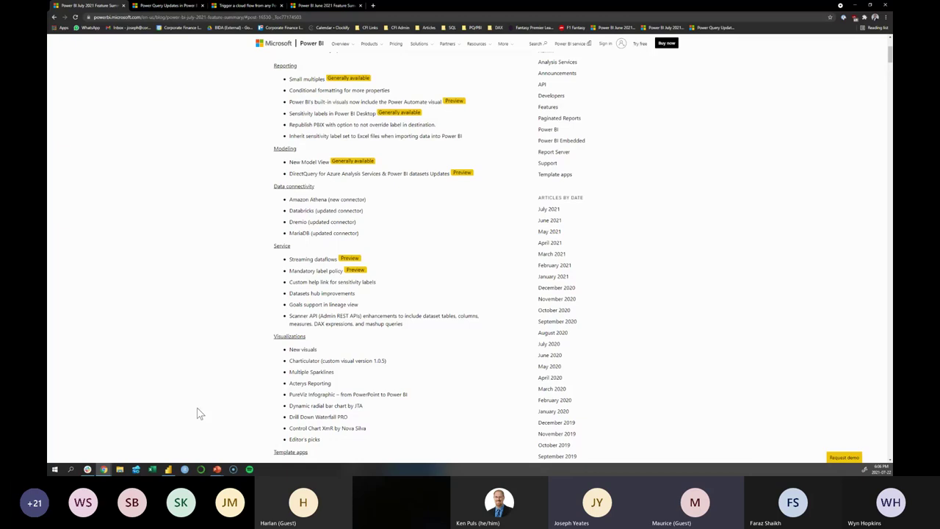
# Switch to Power BI Desktop and inspect the data color settings of the Total Balance by Client Age column chart.
pyautogui.hotkey('alt', 'Tab')
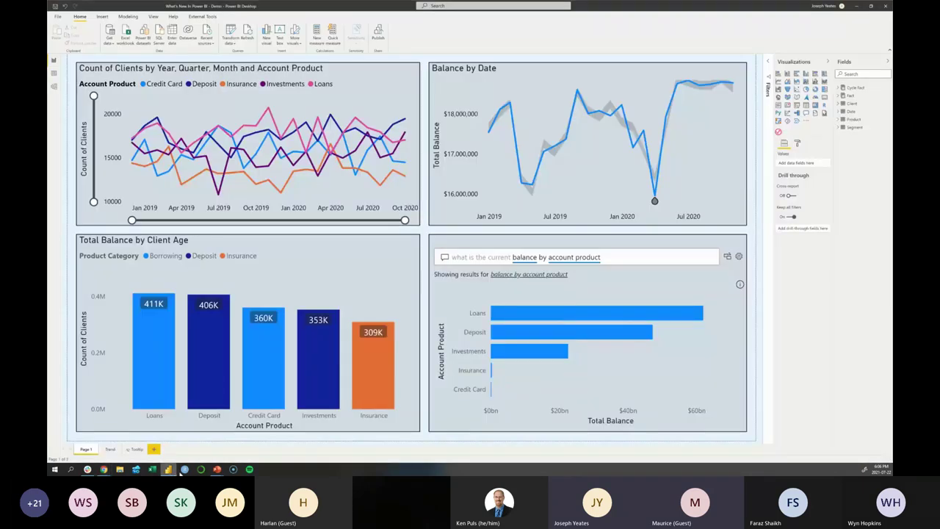
pyautogui.click(351, 243)
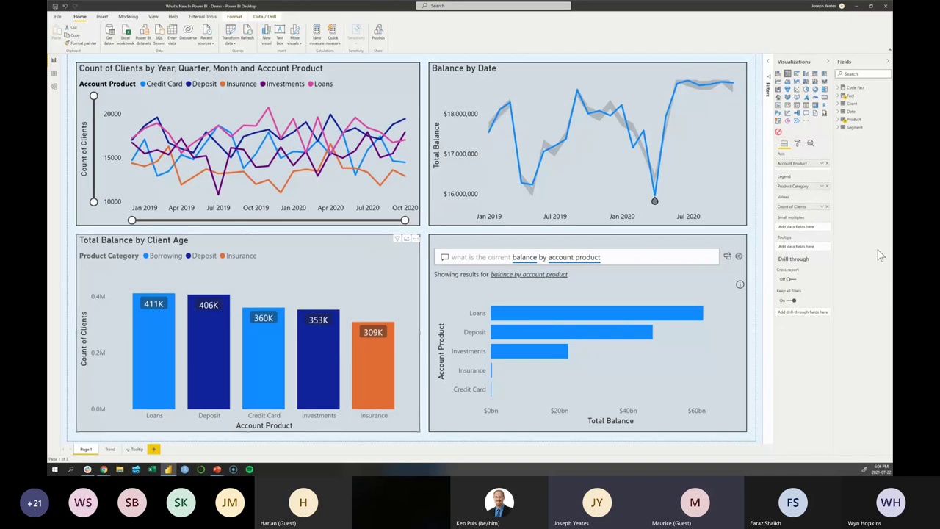
pyautogui.click(797, 143)
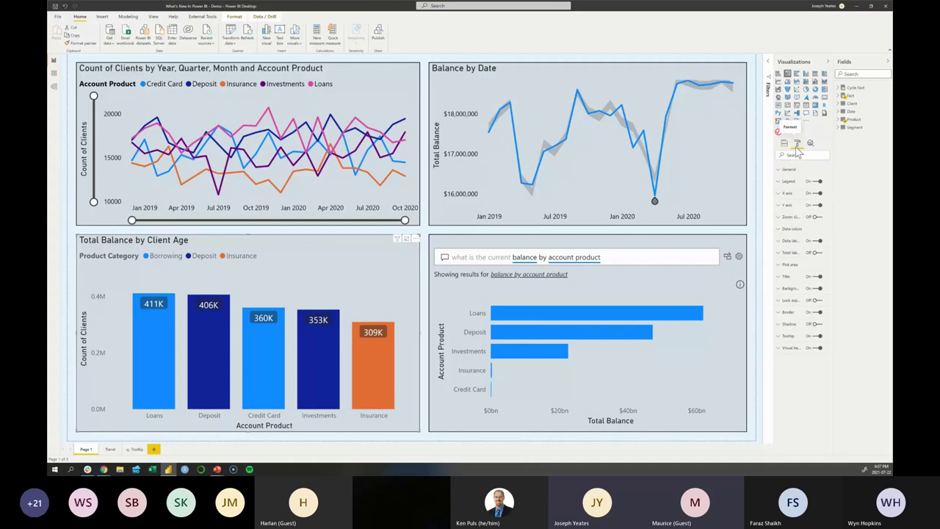
pyautogui.click(787, 229)
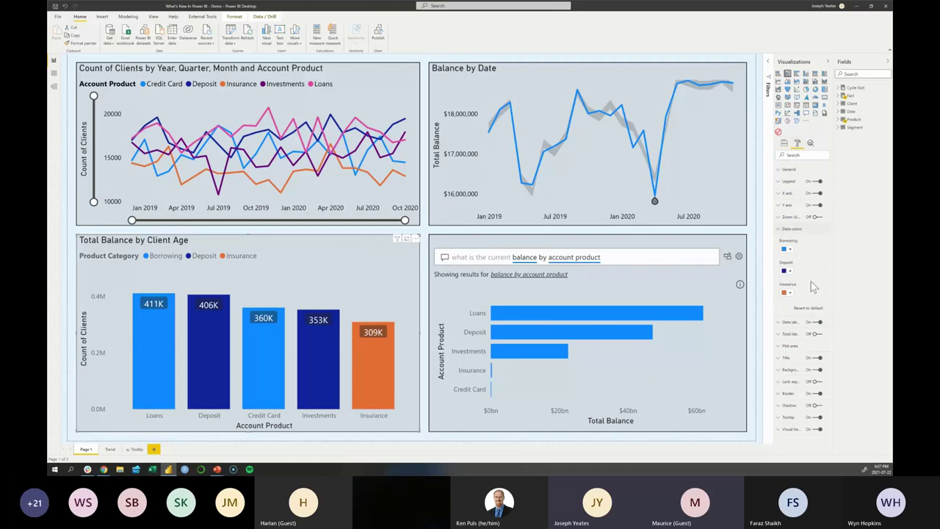
pyautogui.click(786, 250)
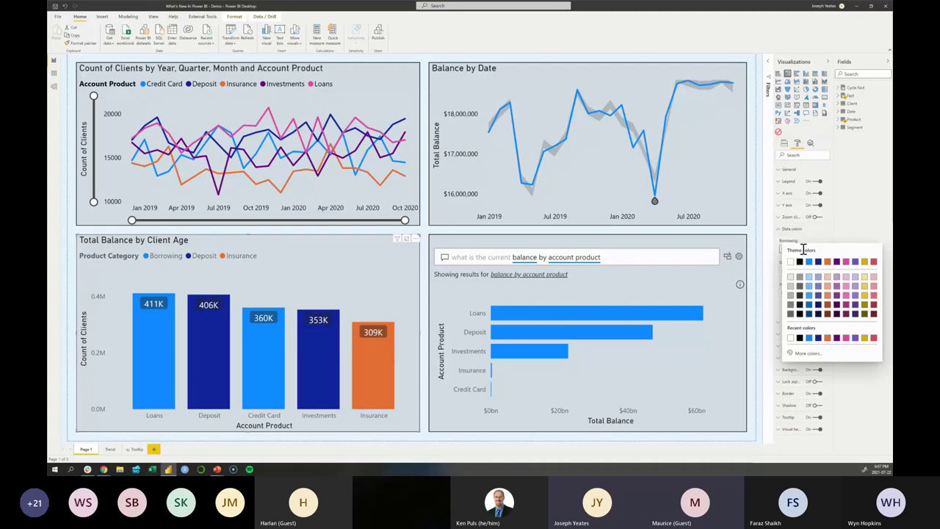
pyautogui.click(787, 229)
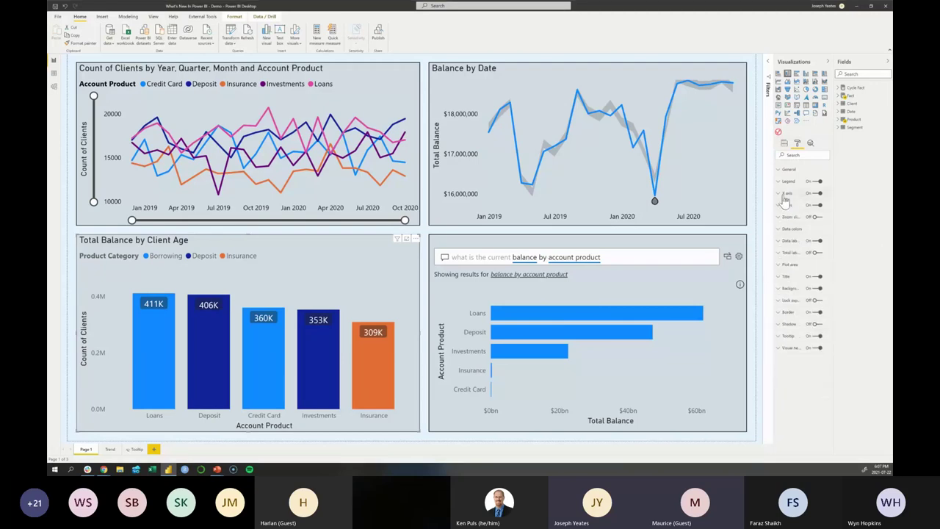
# Try conditional formatting for the column chart's X-axis color, using a color scale based on Count of Clients.
pyautogui.click(784, 193)
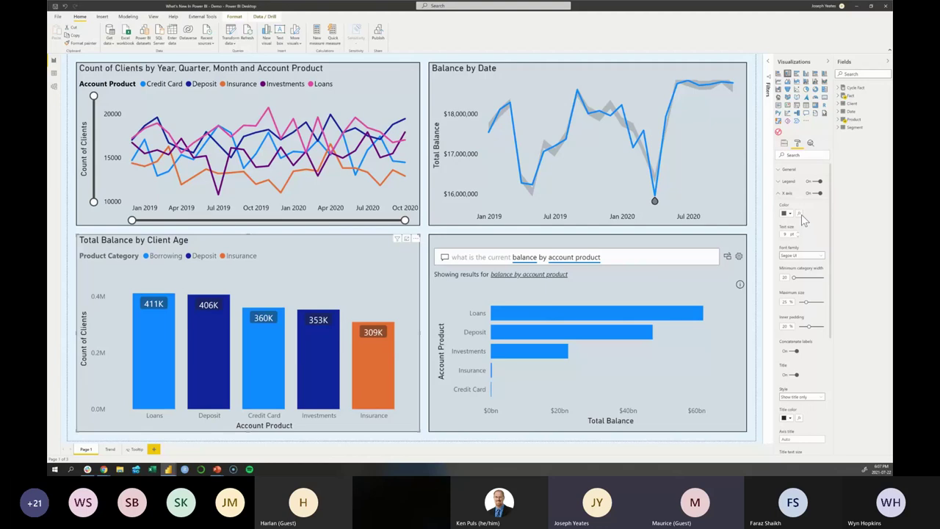
pyautogui.click(800, 214)
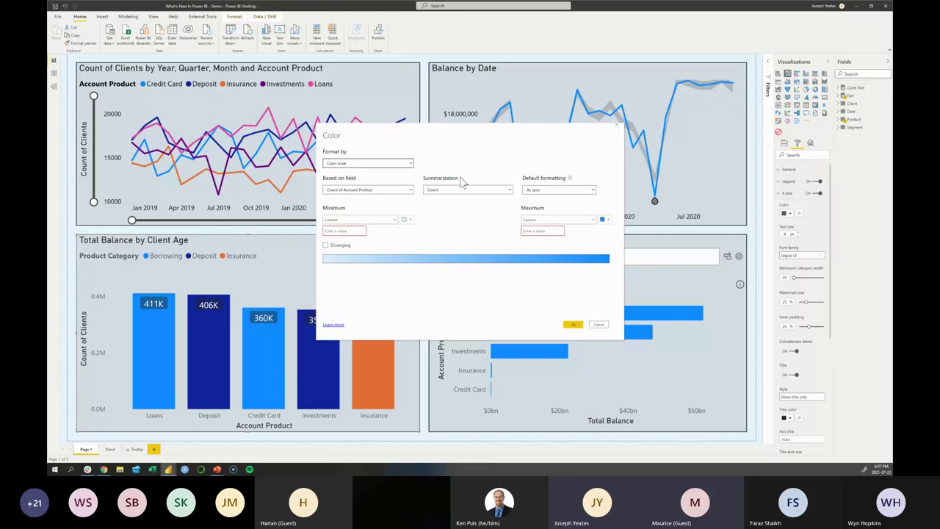
pyautogui.click(408, 166)
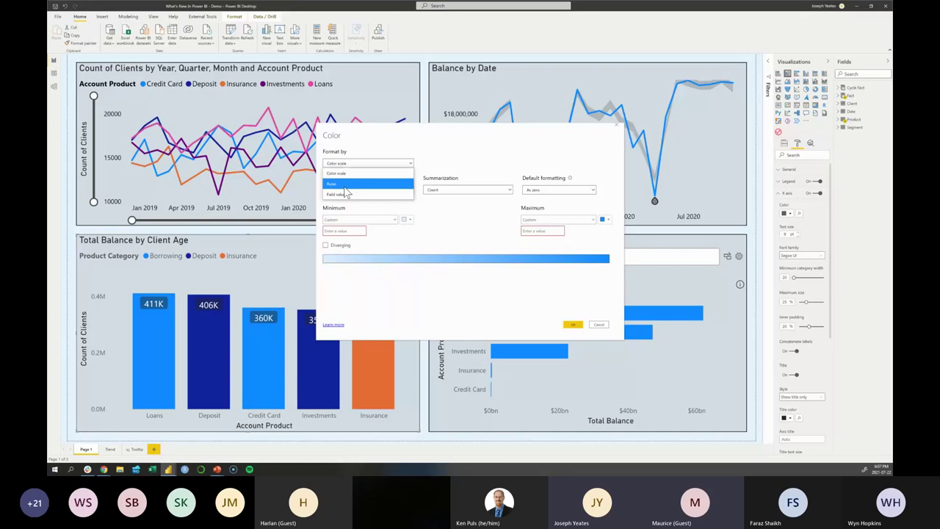
pyautogui.click(443, 166)
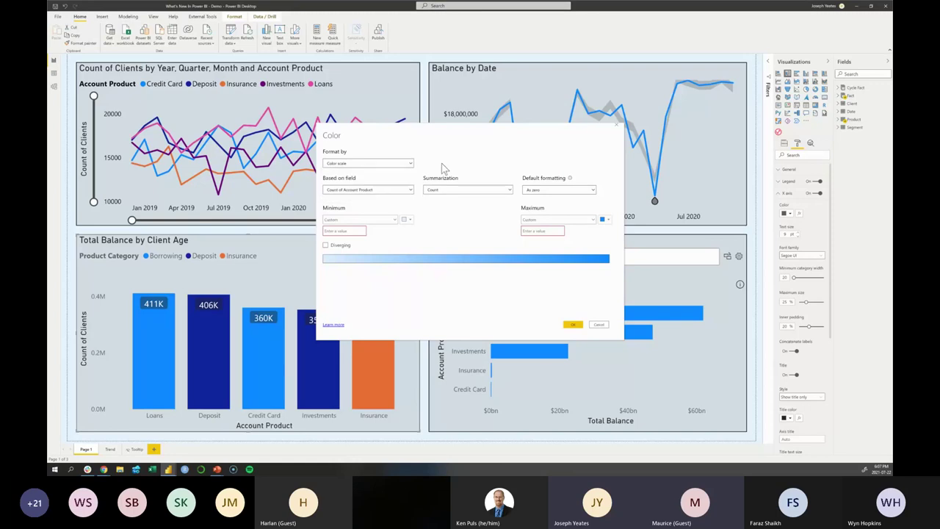
pyautogui.click(407, 192)
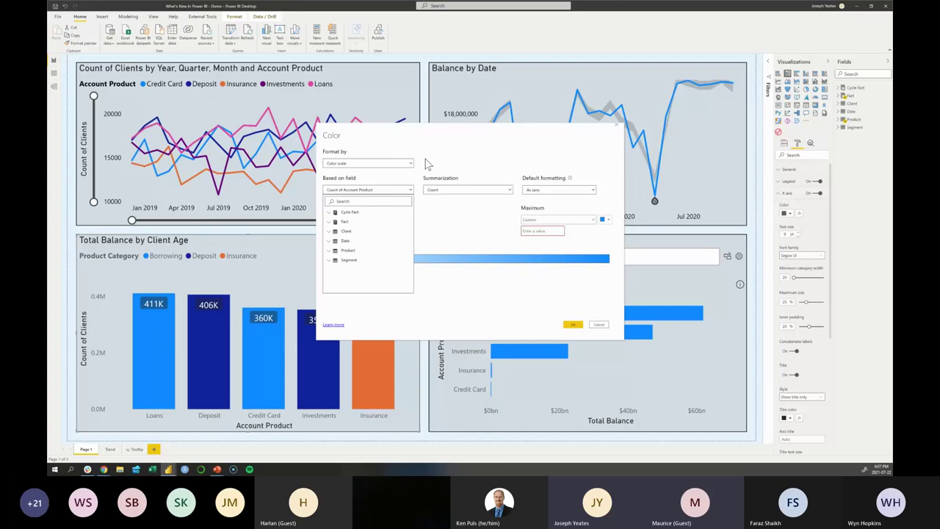
pyautogui.click(330, 222)
pyautogui.click(358, 233)
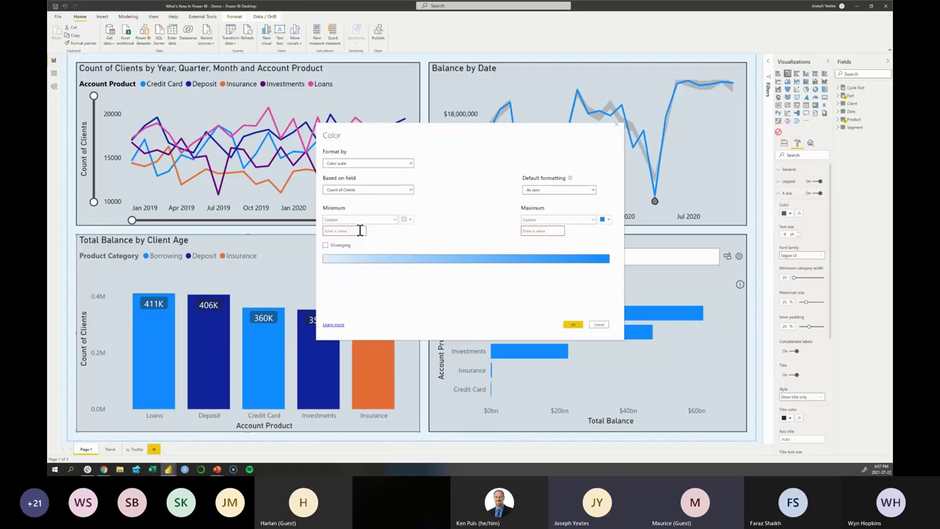
pyautogui.click(411, 219)
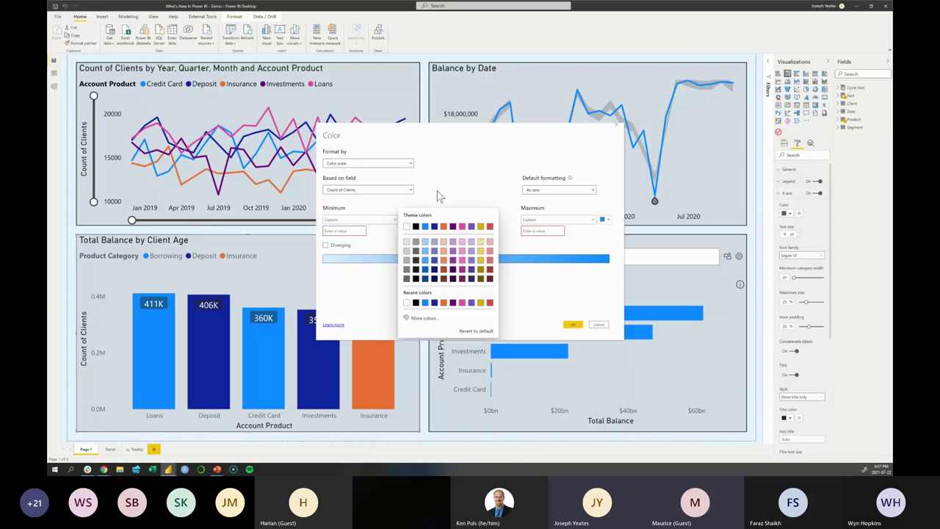
pyautogui.click(600, 325)
pyautogui.click(600, 325)
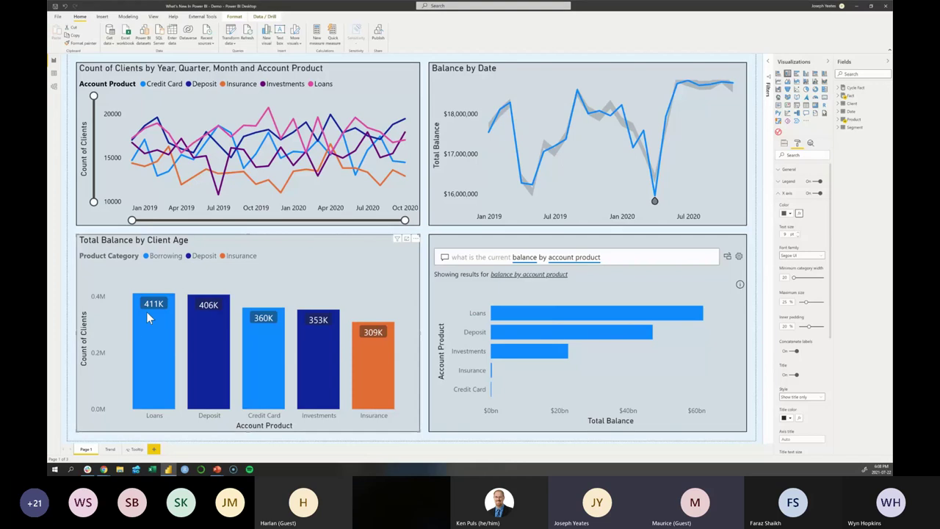
# Split the Total Balance by Client Age chart into small multiples by Client Type from the Client table.
pyautogui.moveTo(148, 312)
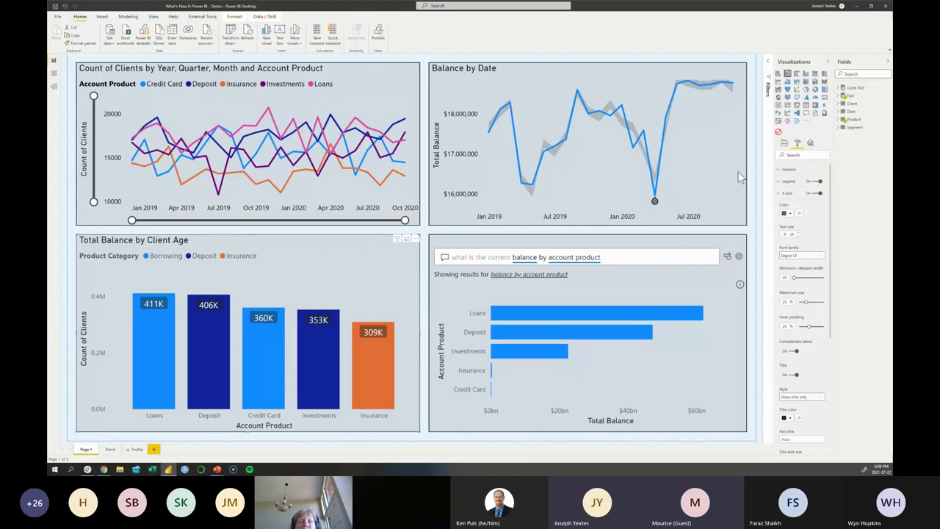
pyautogui.click(784, 144)
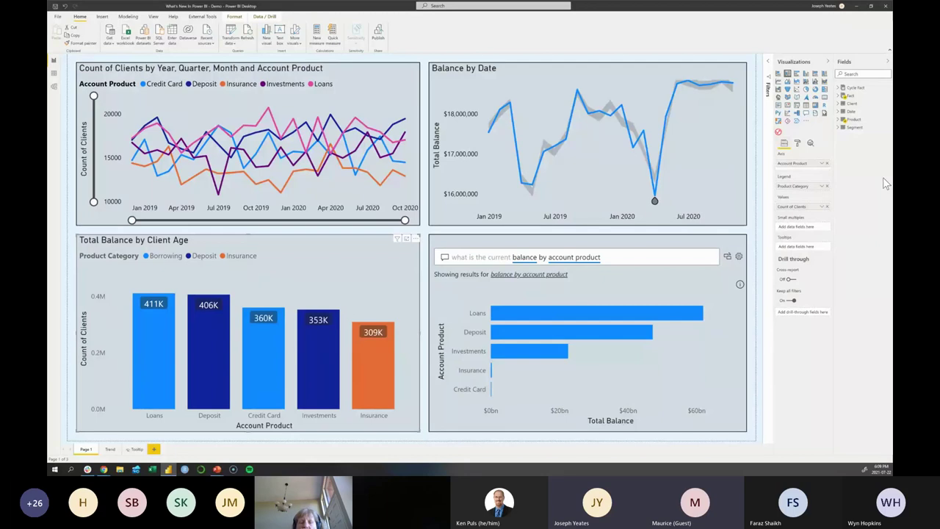
pyautogui.click(846, 105)
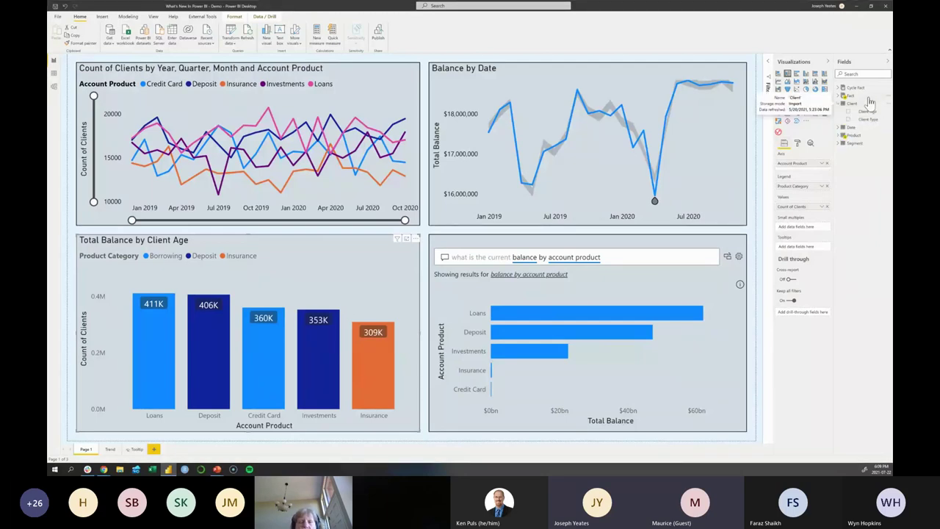
pyautogui.moveTo(867, 119); pyautogui.dragTo(813, 230)
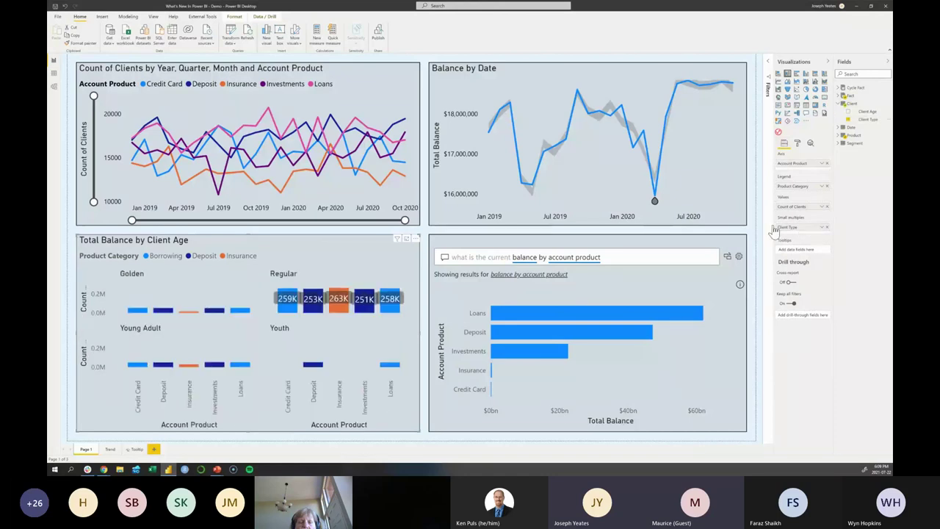
# In focus mode, try a descending Account Product axis and order the chart's small multiples as Regular, Young Adult, Golden, Youth.
pyautogui.click(407, 239)
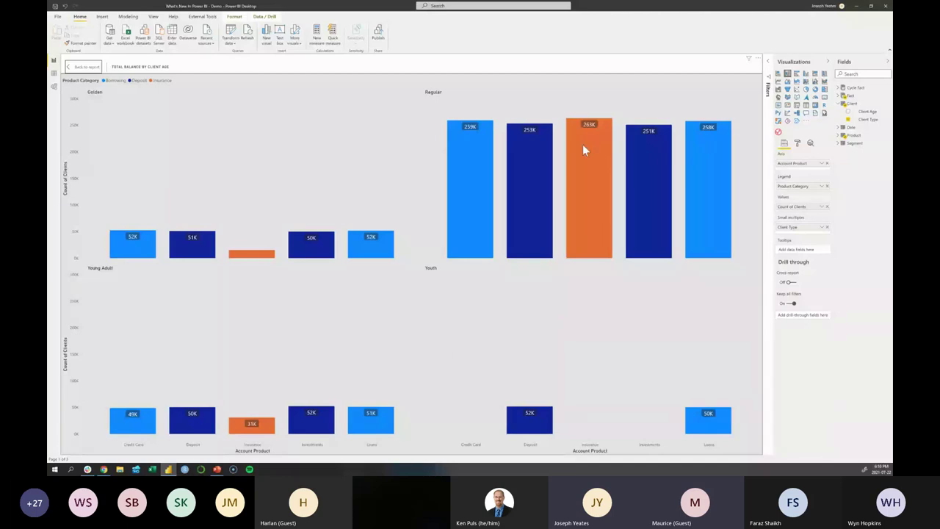
pyautogui.click(758, 58)
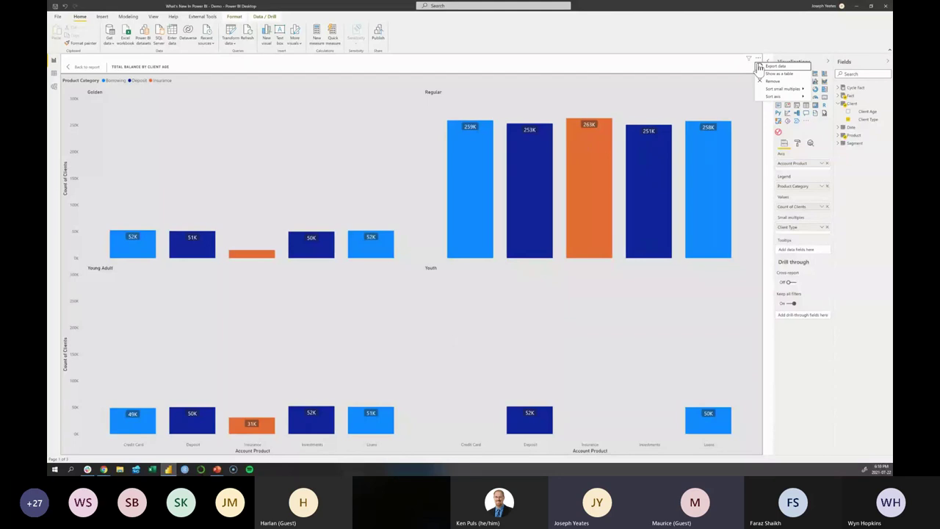
pyautogui.moveTo(770, 96)
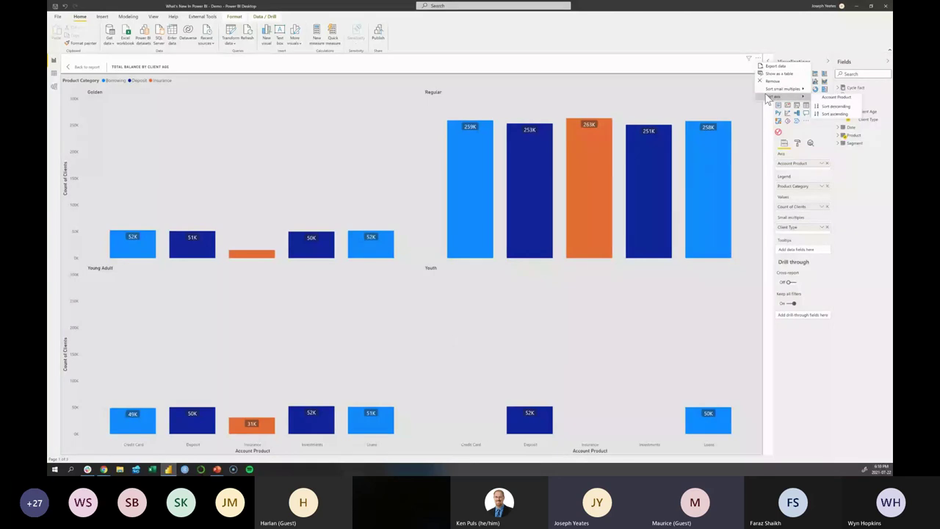
pyautogui.click(838, 114)
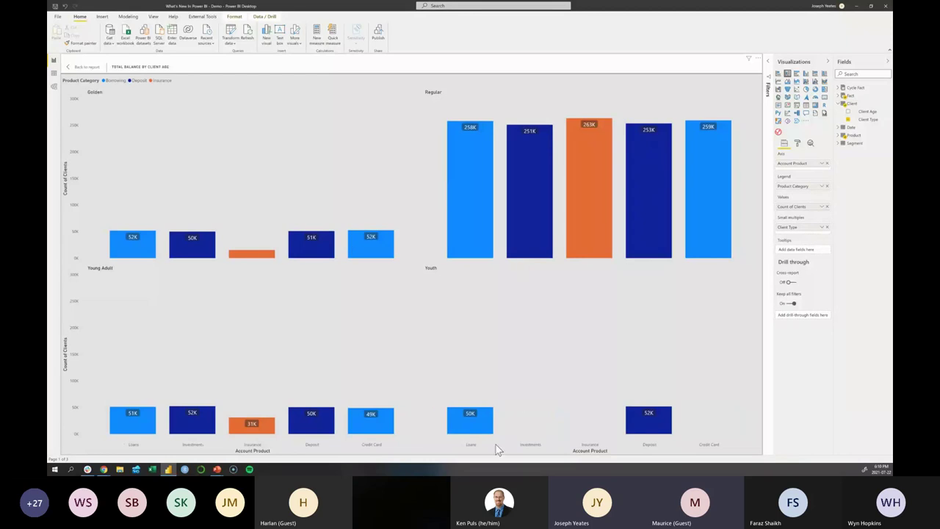
pyautogui.click(757, 58)
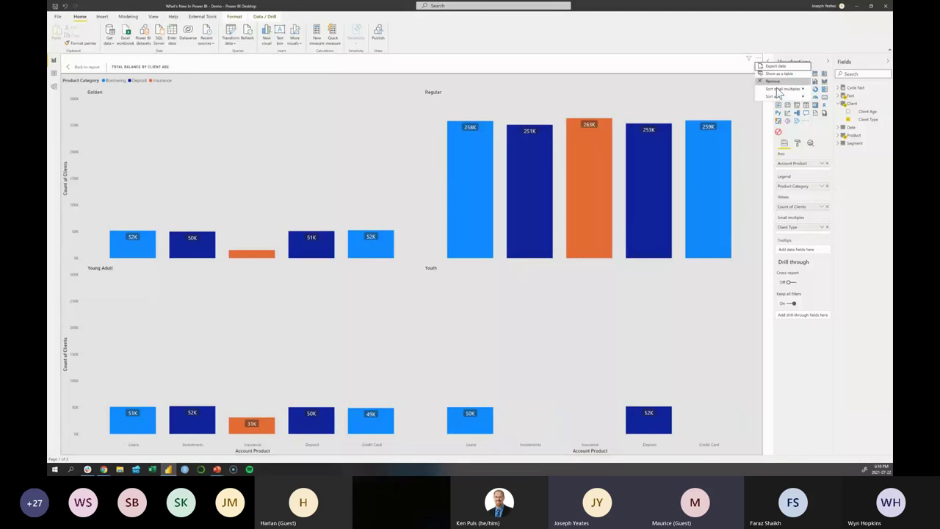
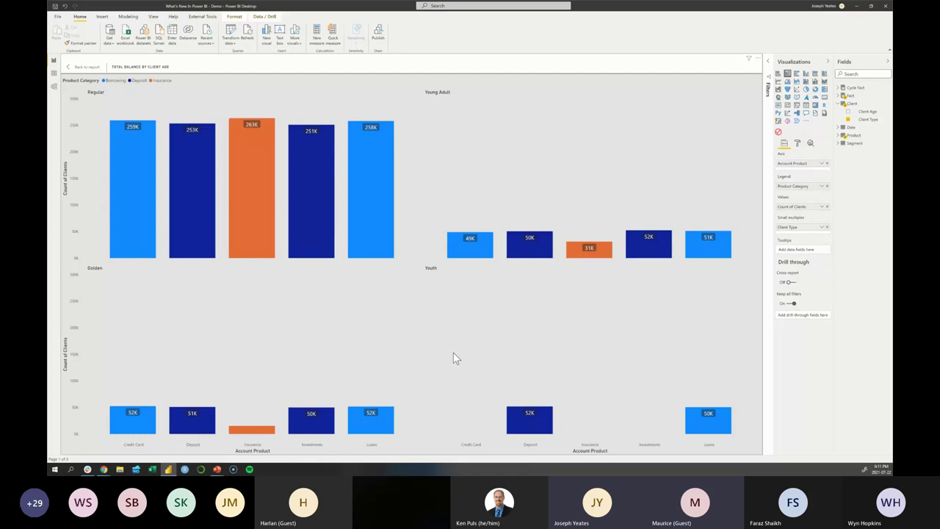
pyautogui.keyDown('ctrl'); pyautogui.click(85, 67); pyautogui.keyUp('ctrl')
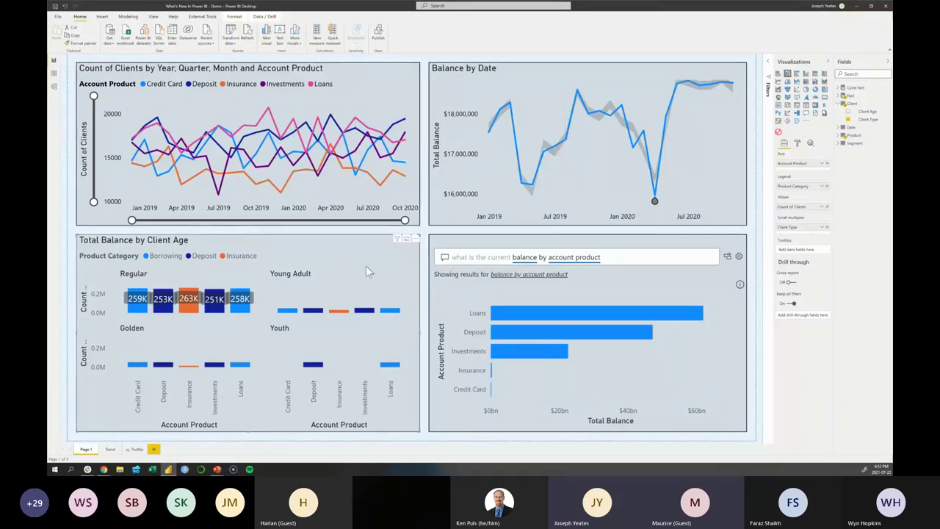
# Try converting the Total Balance by Client Age chart to a paginated report visual and view its report connection page.
pyautogui.click(824, 115)
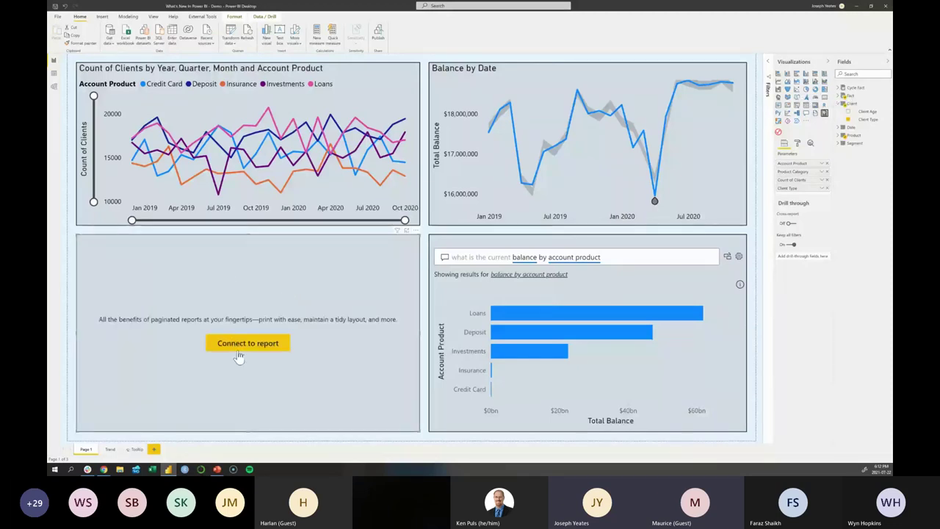
pyautogui.click(244, 352)
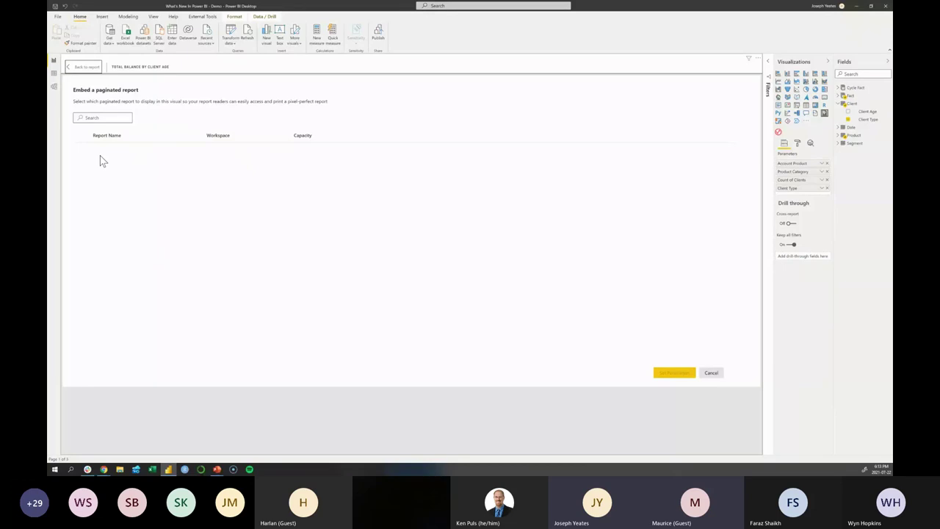
pyautogui.click(86, 67)
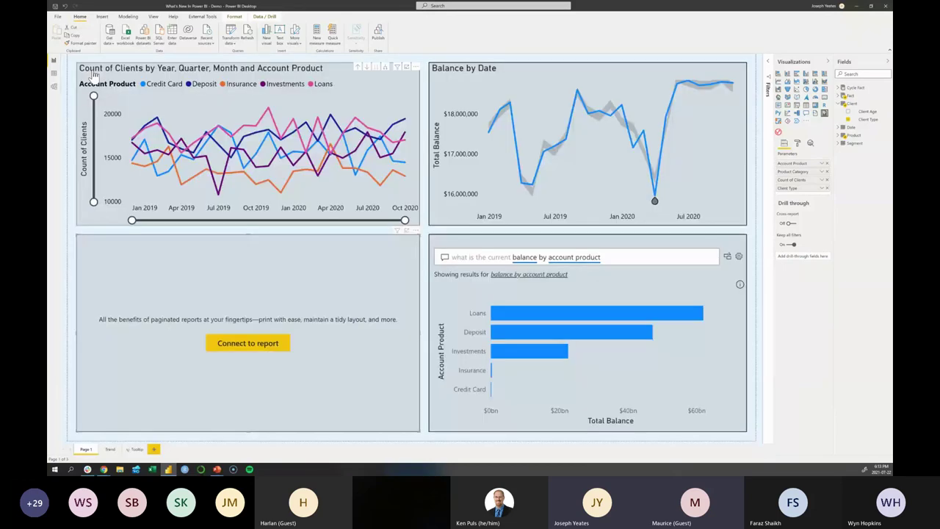
# Try the Power Apps visual instead, choosing to create a new app but cancelling the browser launch.
pyautogui.click(786, 122)
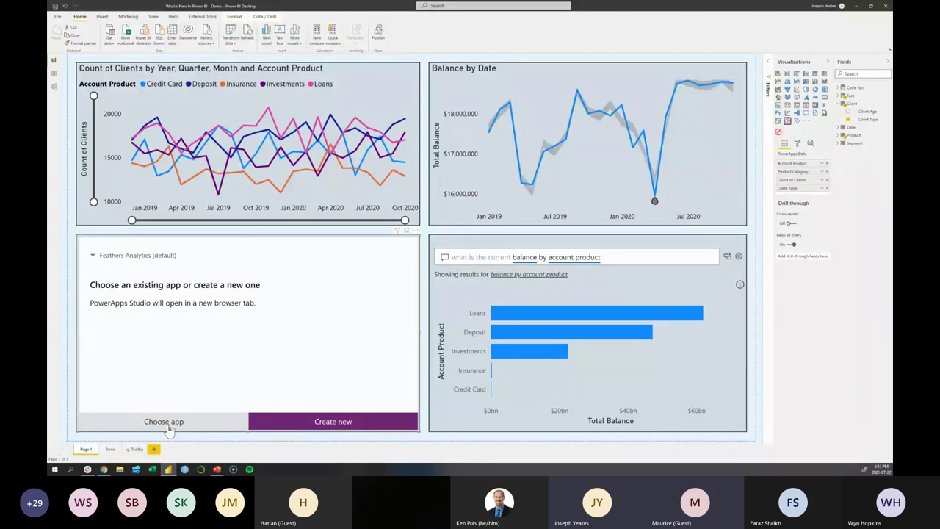
pyautogui.click(313, 433)
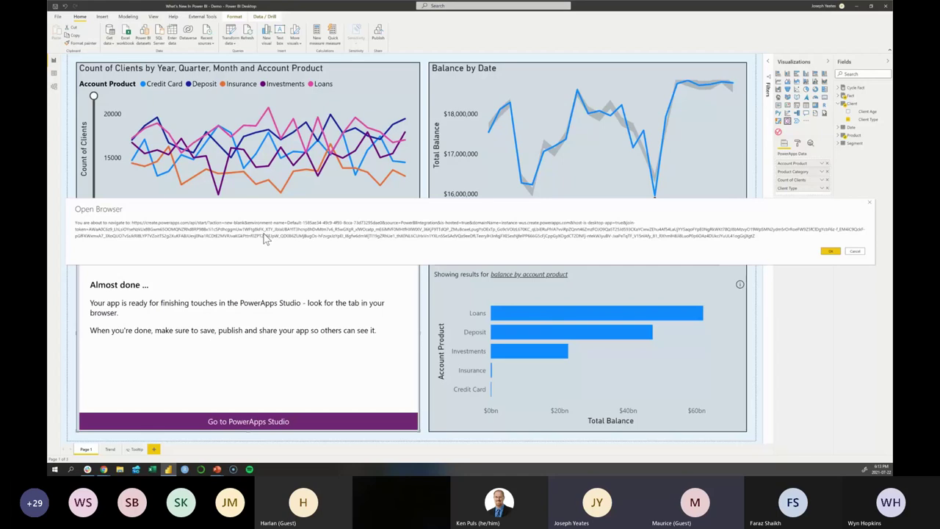
pyautogui.click(856, 253)
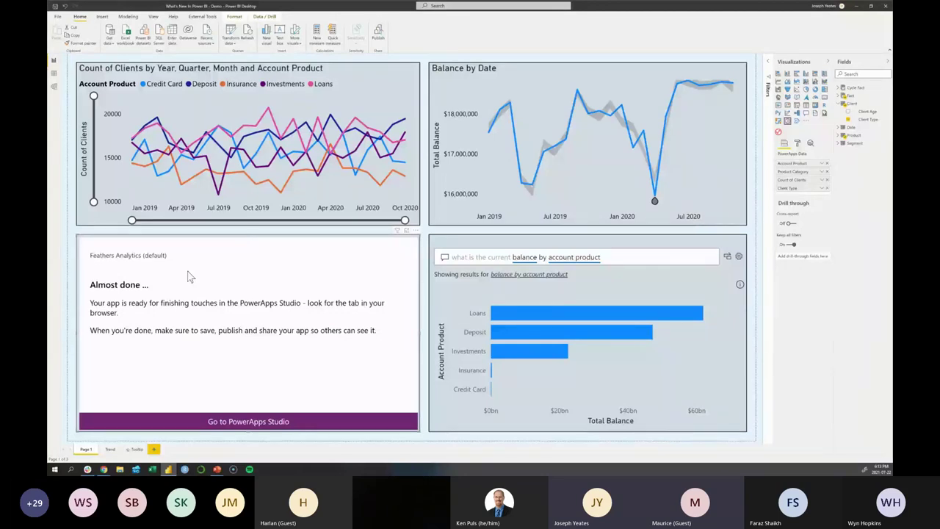
# Convert the visual to a Power Automate visual and open its flow editing page.
pyautogui.click(796, 121)
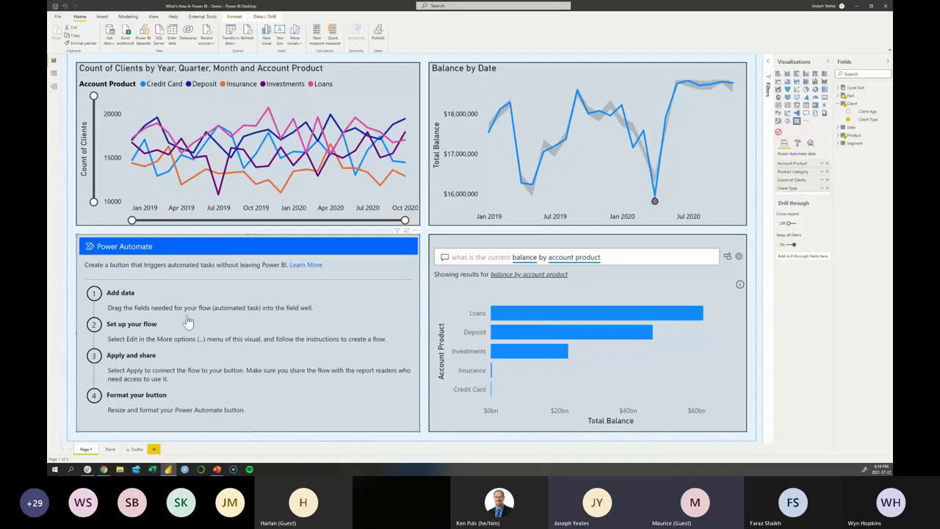
pyautogui.click(415, 231)
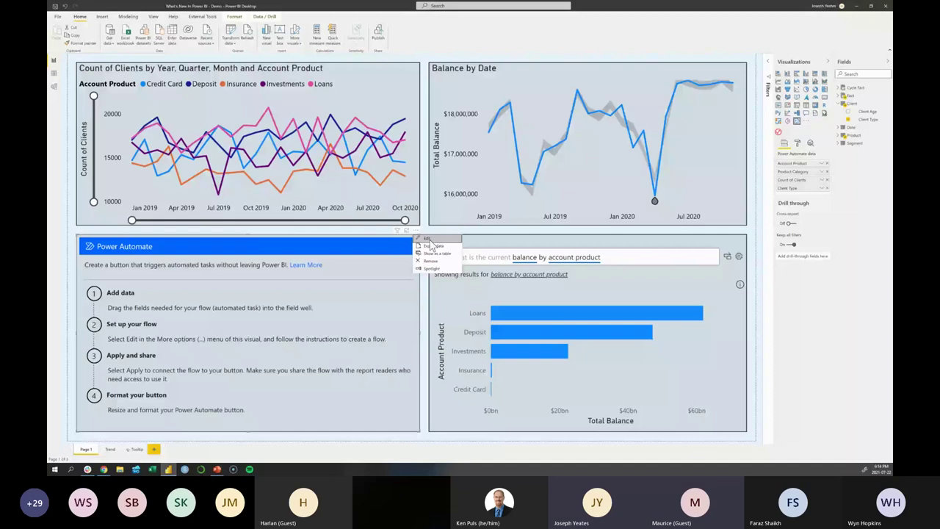
pyautogui.click(429, 240)
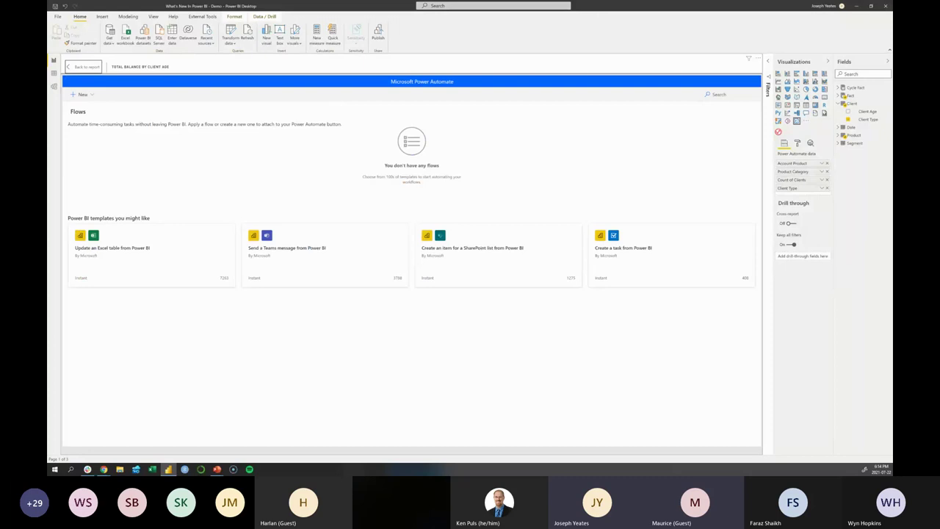
# Switch to Chrome to review the documentation on triggering cloud flows from Power BI reports, and return to Power BI Desktop's report page.
pyautogui.hotkey('alt', 'Tab')
pyautogui.click(242, 6)
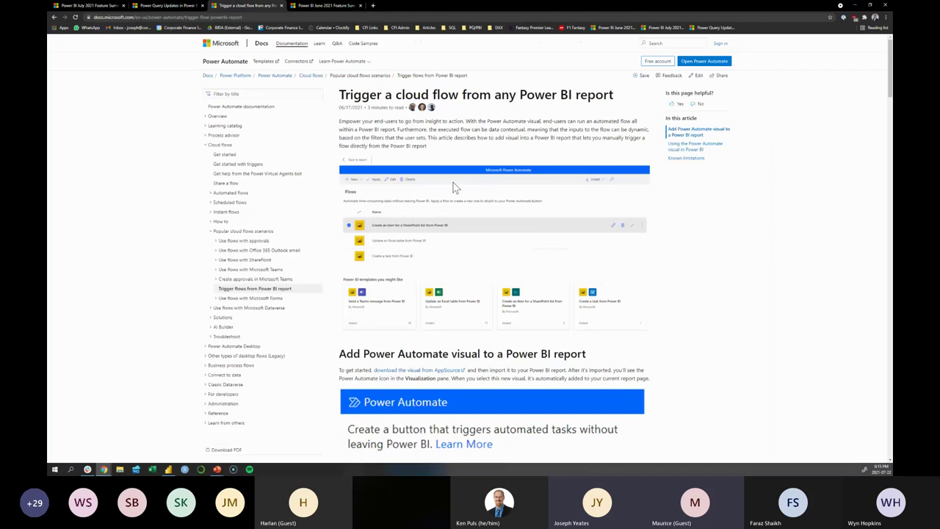
pyautogui.scroll(-3, 455, 188)
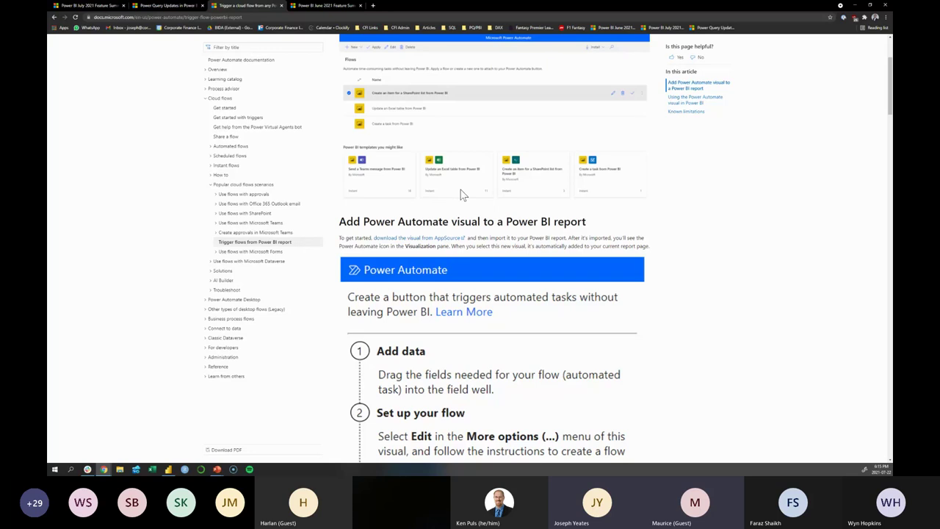
pyautogui.scroll(-7, 463, 195)
pyautogui.scroll(-2, 461, 194)
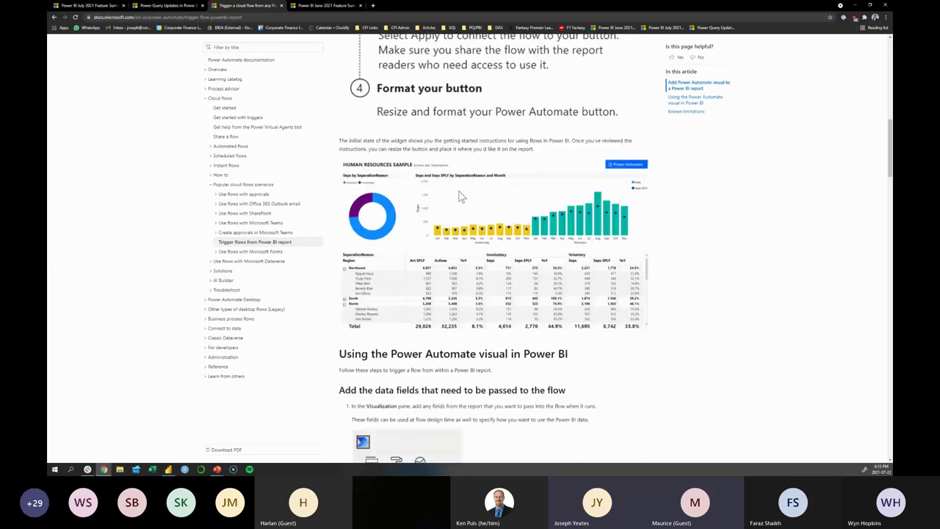
pyautogui.scroll(-2, 458, 192)
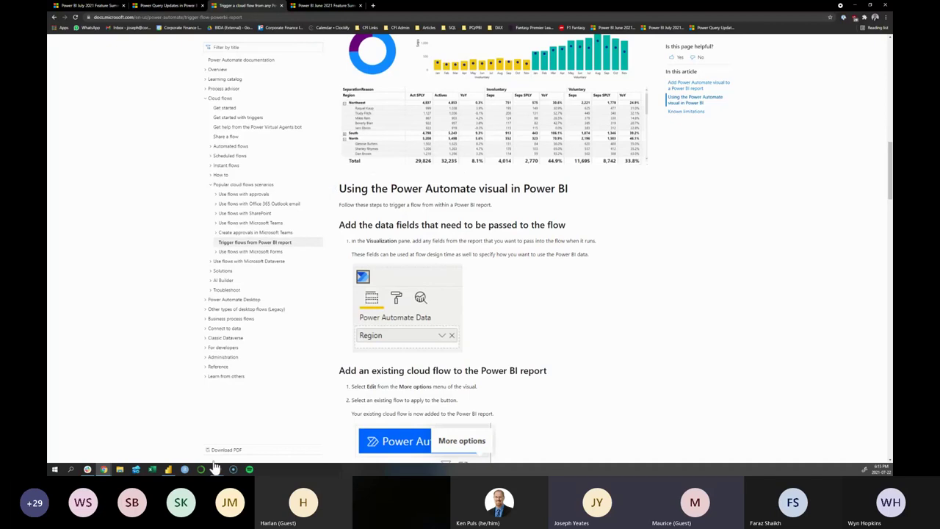
pyautogui.click(169, 469)
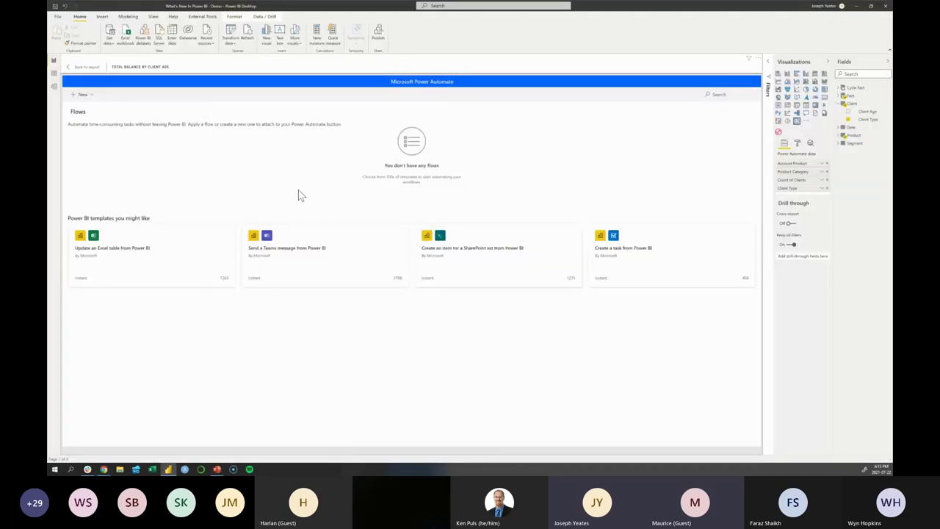
pyautogui.click(82, 67)
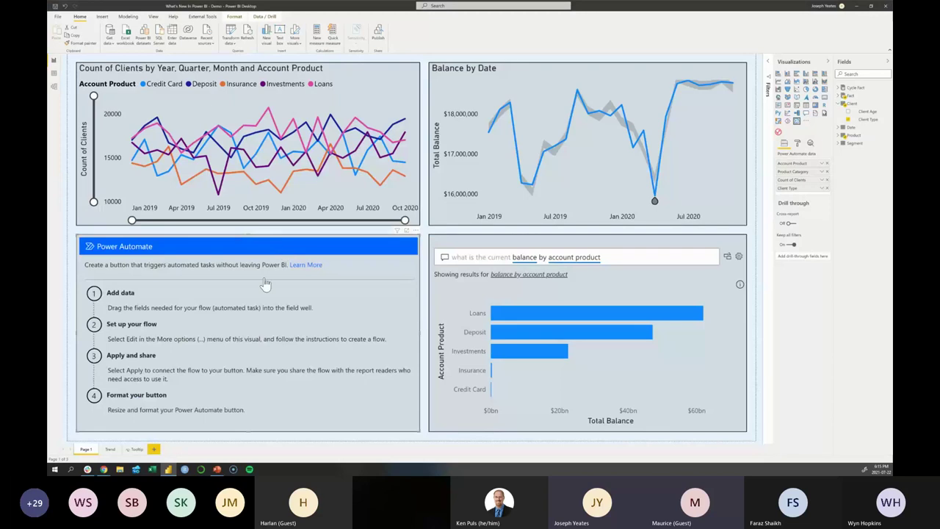
# Examine the tables and relationships in the model view and return to the report view.
pyautogui.click(53, 86)
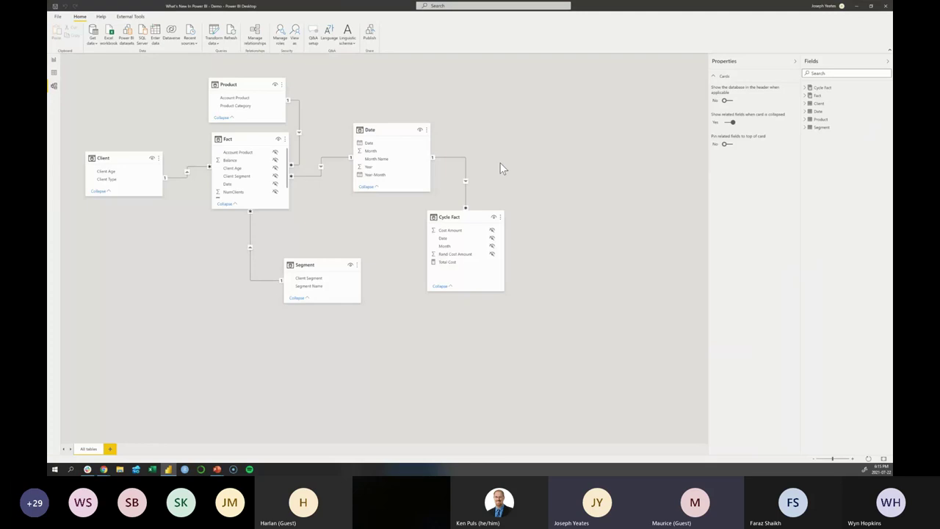
pyautogui.moveTo(360, 138)
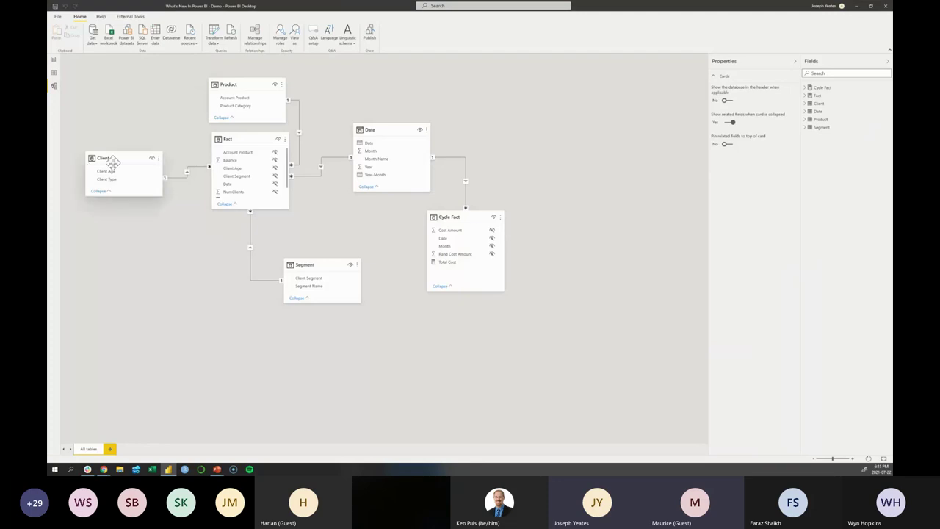
pyautogui.click(54, 62)
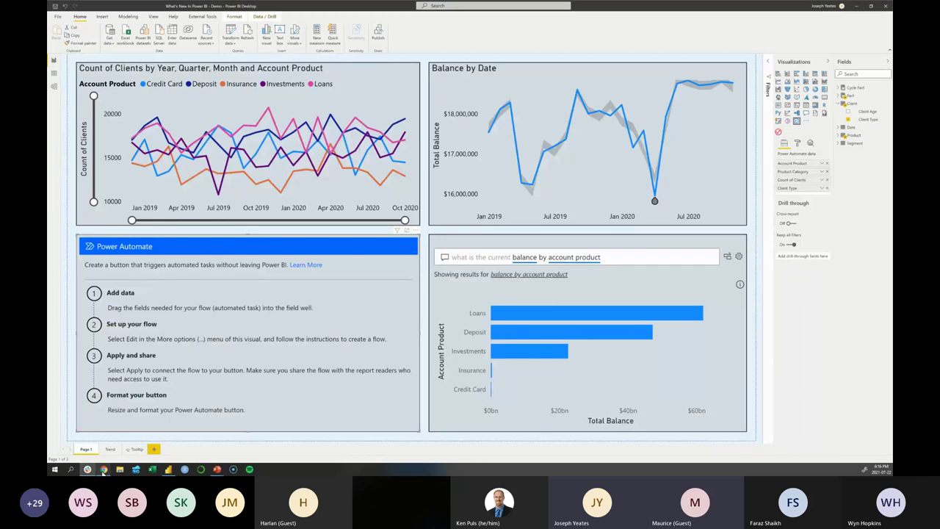
# Switch to Chrome and review the Streaming dataflows section of the Power BI July 2021 Feature Summary.
pyautogui.moveTo(104, 471)
pyautogui.click(81, 441)
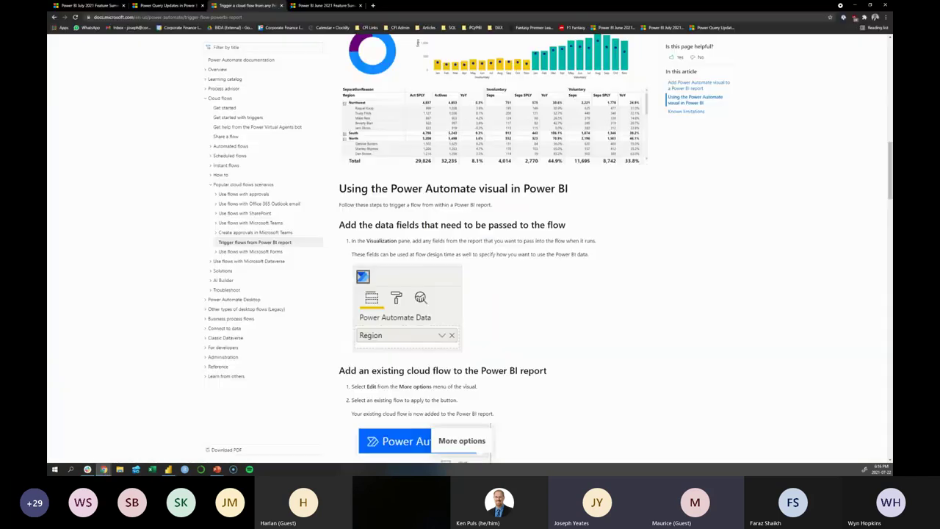
pyautogui.hotkey('ctrl', '1')
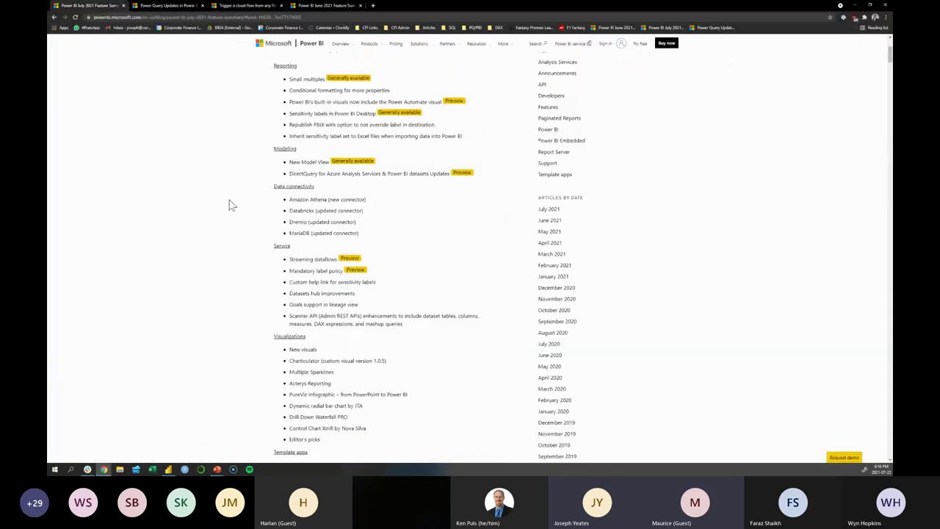
pyautogui.click(327, 261)
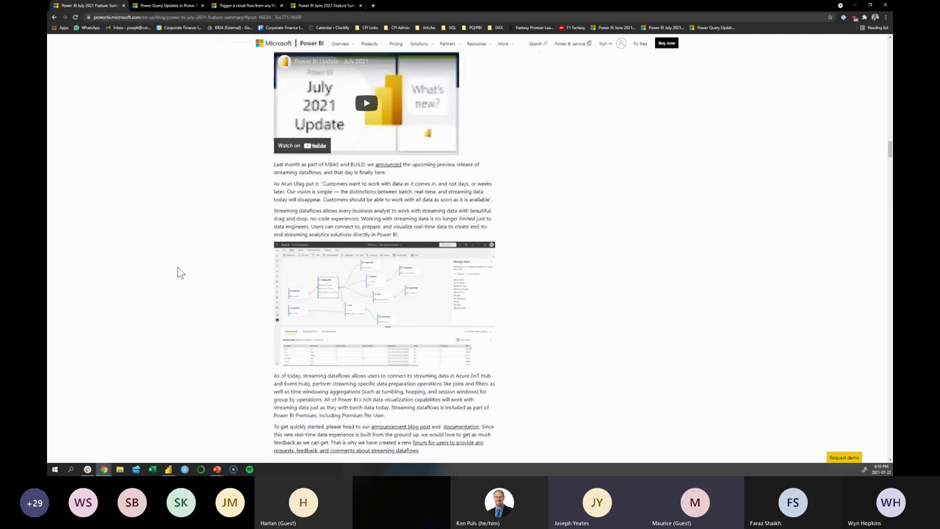
pyautogui.scroll(-2, 179, 273)
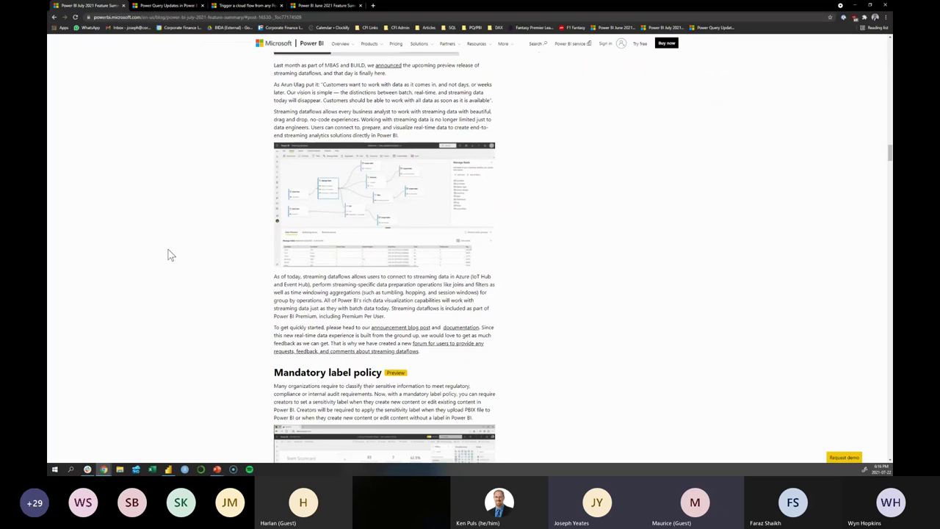
pyautogui.scroll(3, 168, 257)
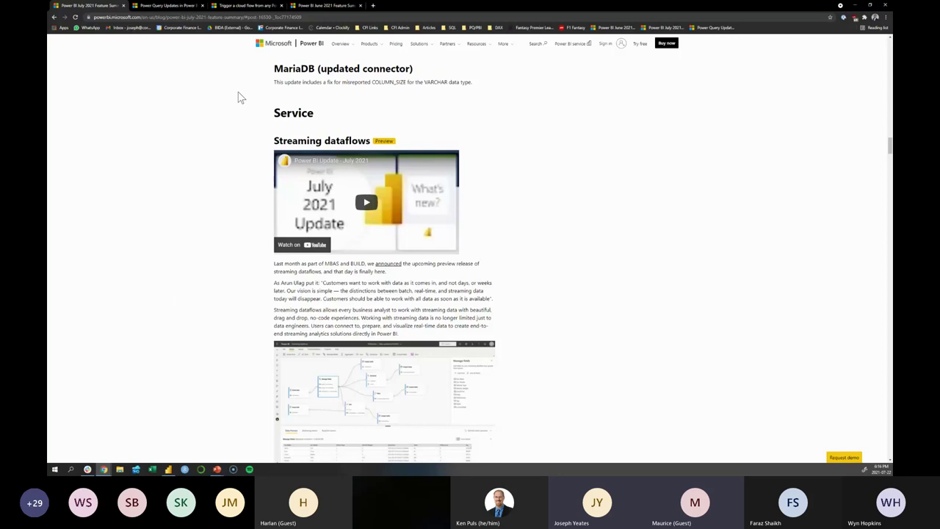
# Look up the Q&A improvement for inferred results in the June 2021 Feature Summary and switch back to Power BI Desktop.
pyautogui.click(319, 5)
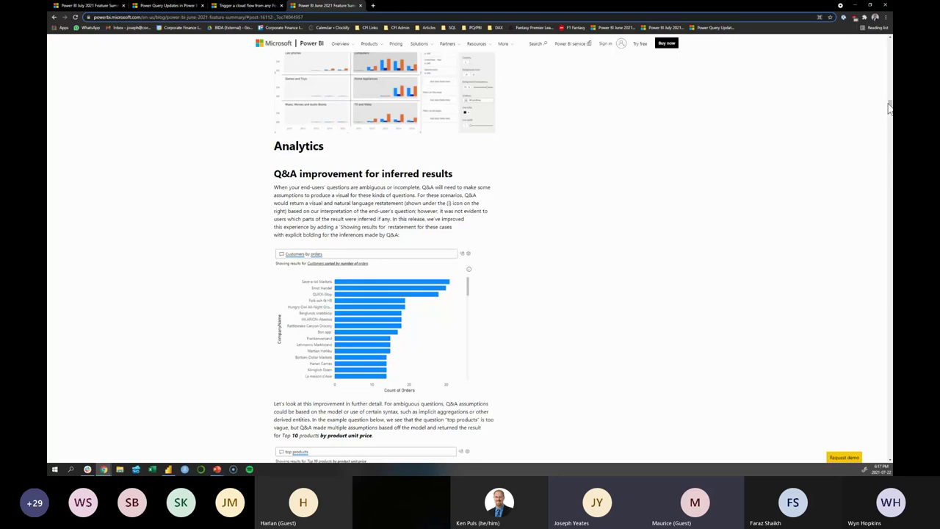
pyautogui.moveTo(888, 108); pyautogui.dragTo(888, 46)
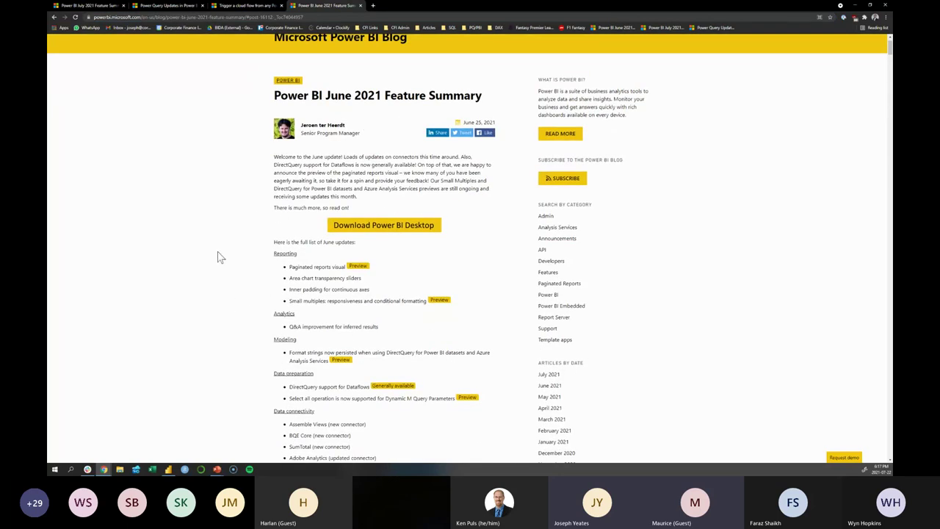
pyautogui.scroll(-2, 219, 256)
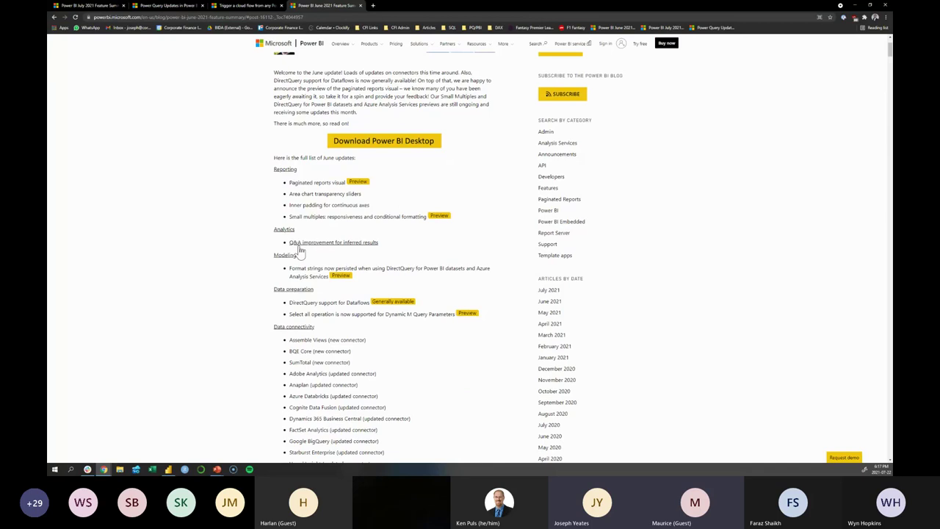
pyautogui.click(300, 247)
pyautogui.scroll(1, 185, 367)
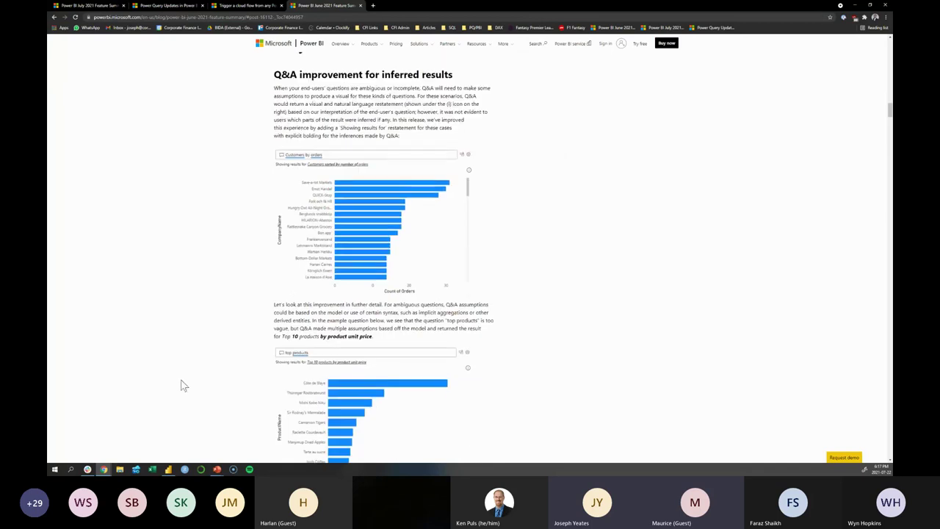
pyautogui.click(170, 471)
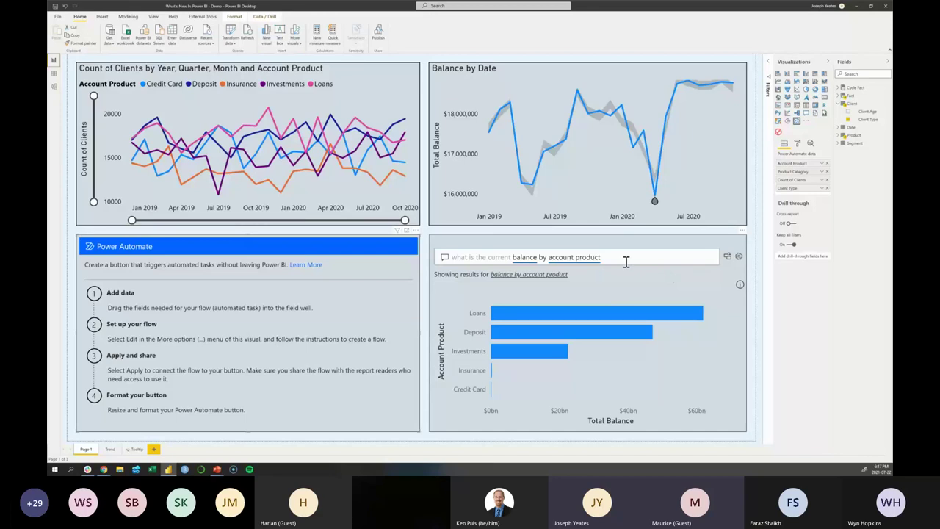
# Reword the Q&A question as "what is the current balance by acct account product" using the suggested completion, and switch to the presentation slides.
pyautogui.click(577, 257)
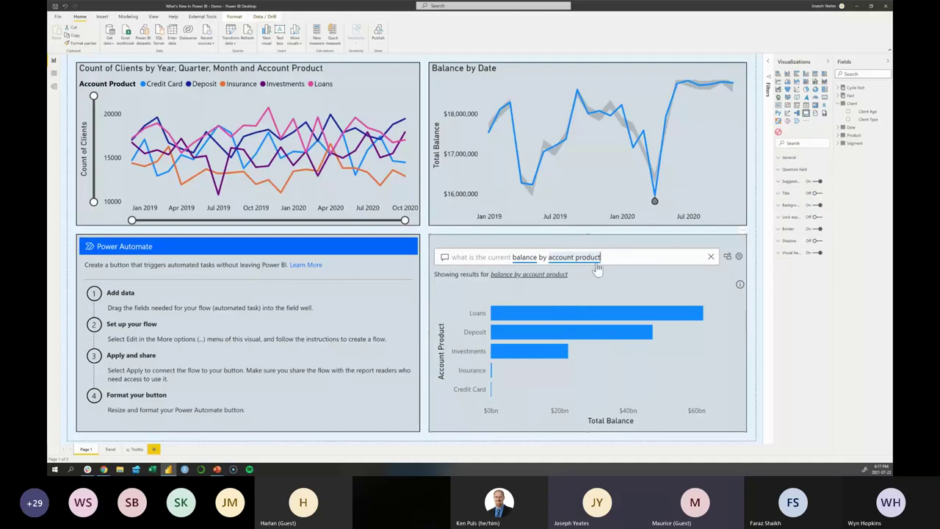
pyautogui.press('BackSpace')
pyautogui.press('BackSpace')
pyautogui.press('BackSpace')
pyautogui.press('BackSpace')
pyautogui.press('BackSpace')
pyautogui.press('BackSpace')
pyautogui.press('BackSpace')
pyautogui.press('BackSpace')
pyautogui.press('BackSpace')
pyautogui.press('BackSpace')
pyautogui.press('BackSpace')
pyautogui.press('BackSpace')
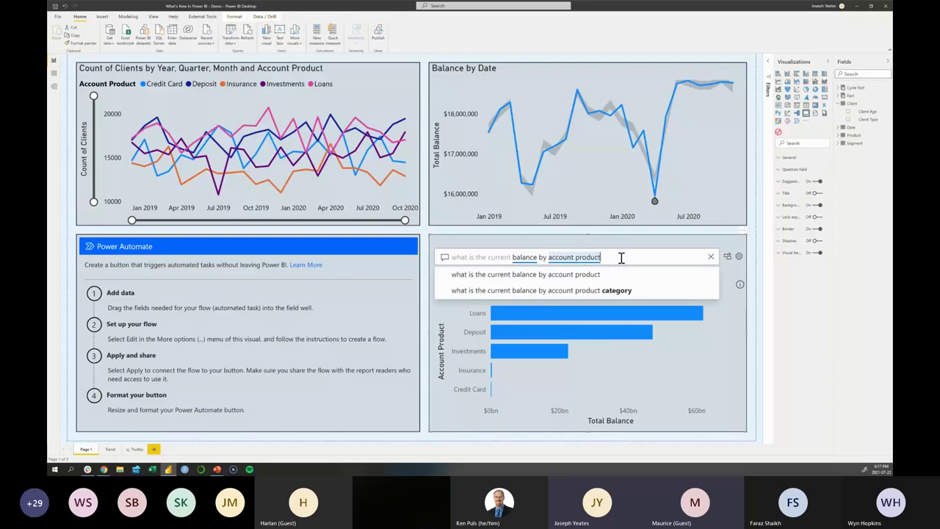
pyautogui.write('t product')
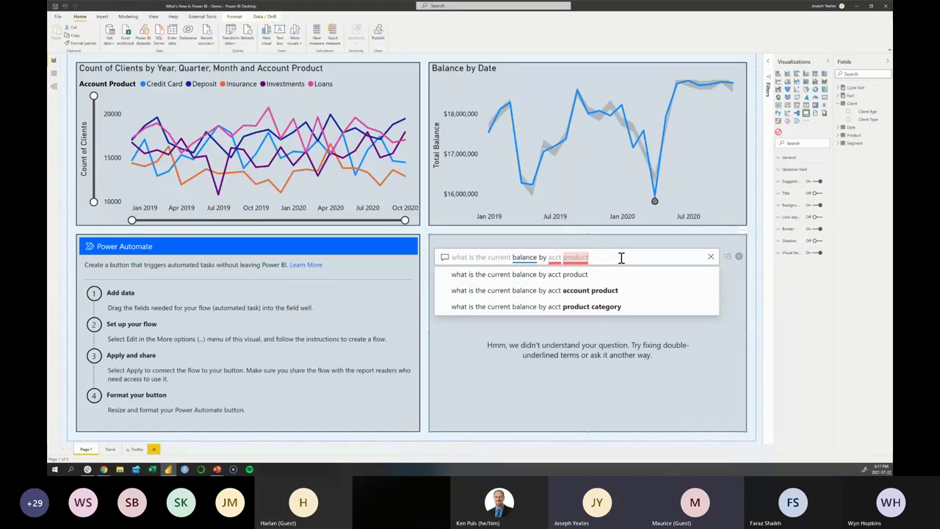
pyautogui.click(547, 296)
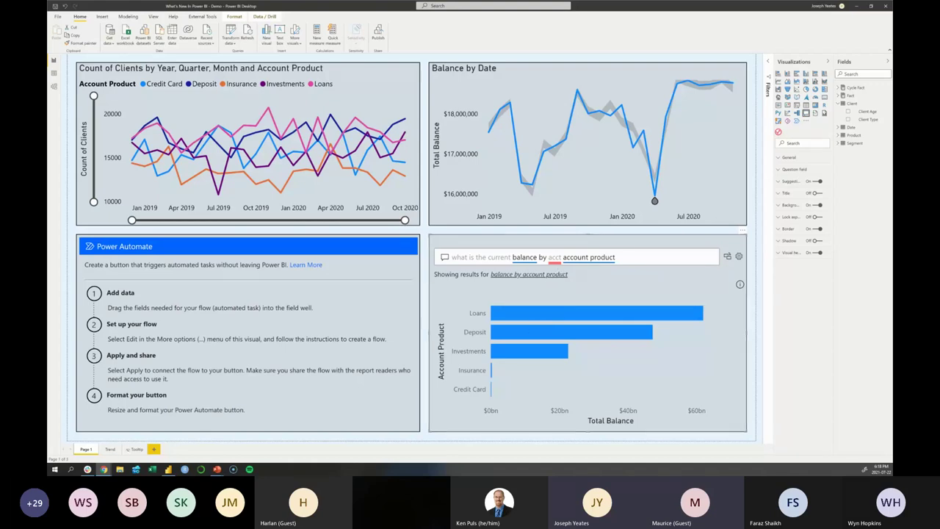
pyautogui.hotkey('alt', 'Tab')
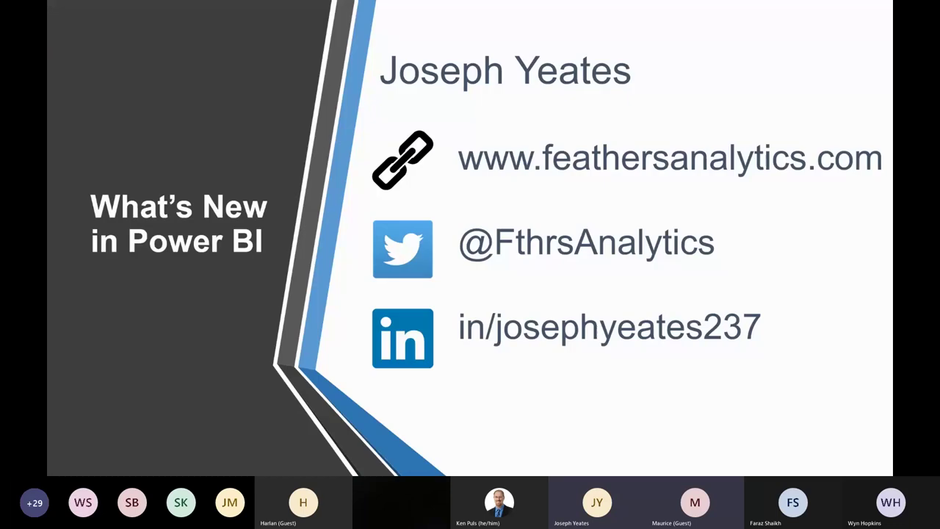
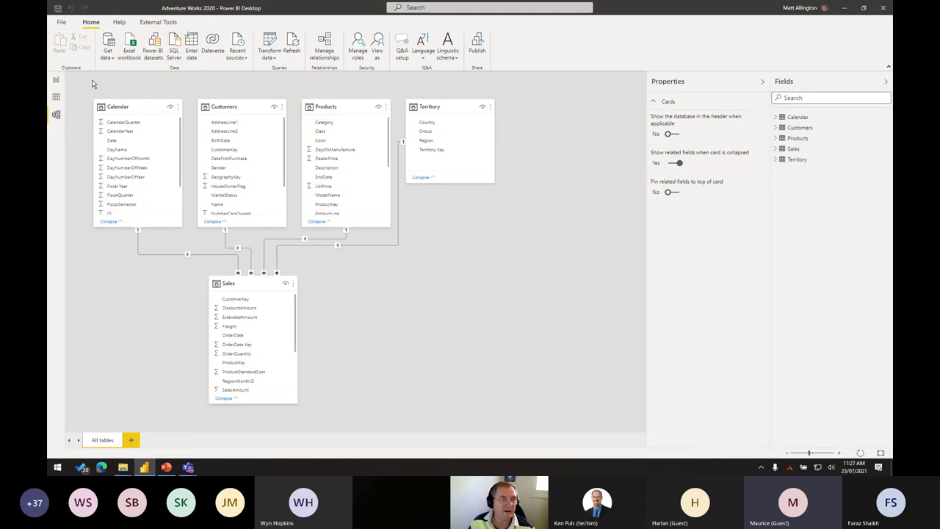
# Show the Sales table's rows in the data view and select the ExtendedAmount column.
pyautogui.click(55, 81)
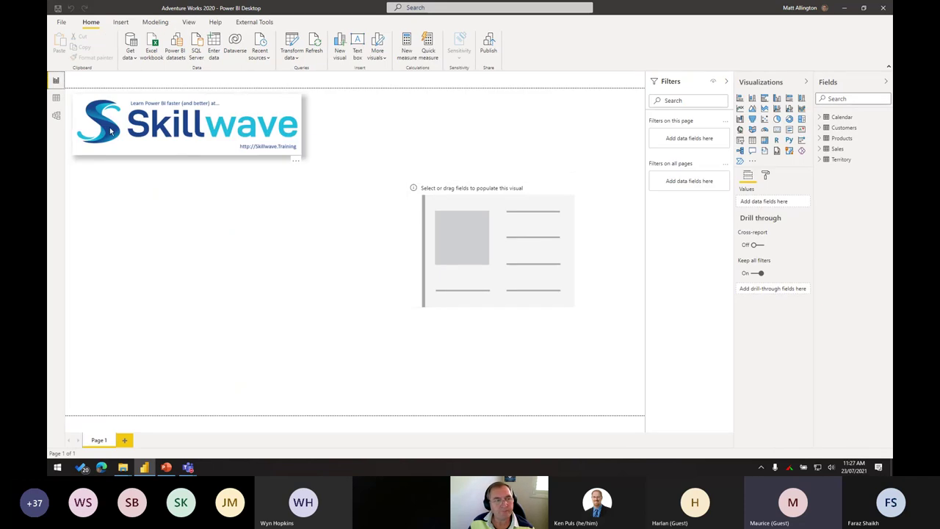
pyautogui.click(505, 247)
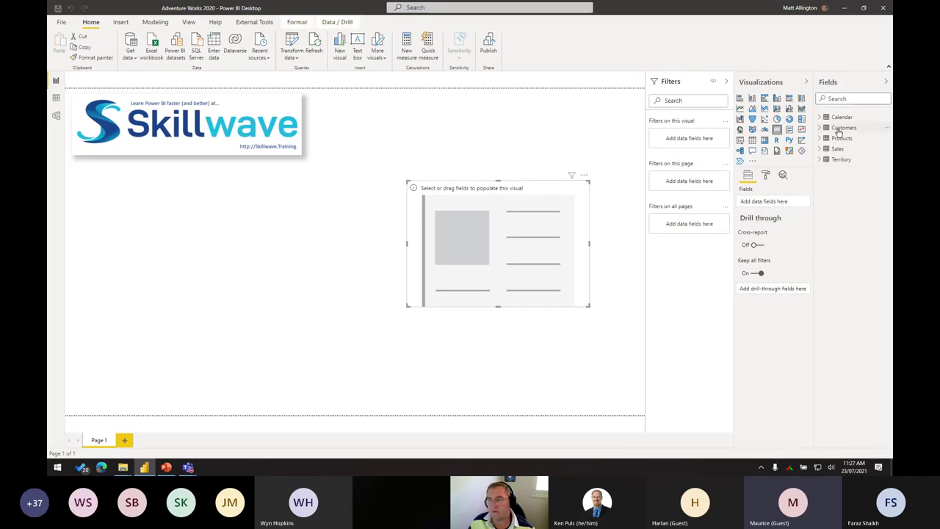
pyautogui.click(819, 149)
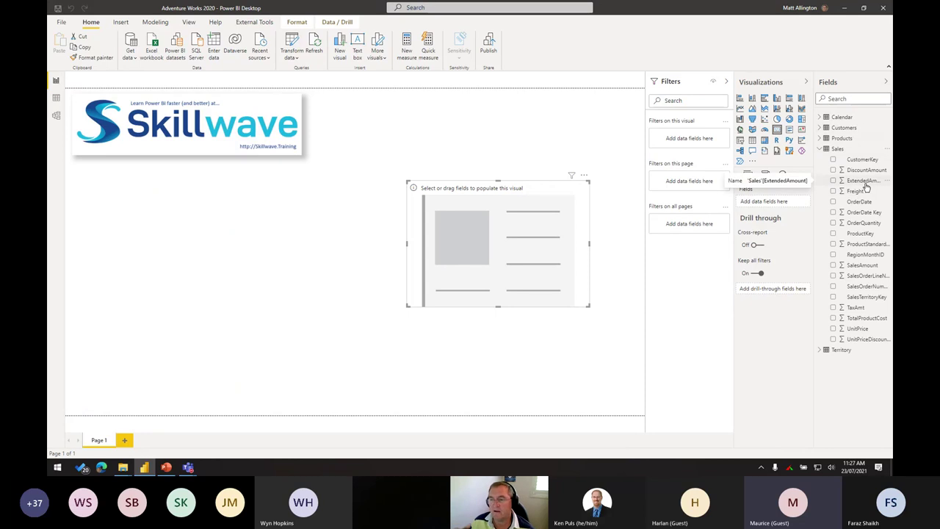
pyautogui.click(56, 97)
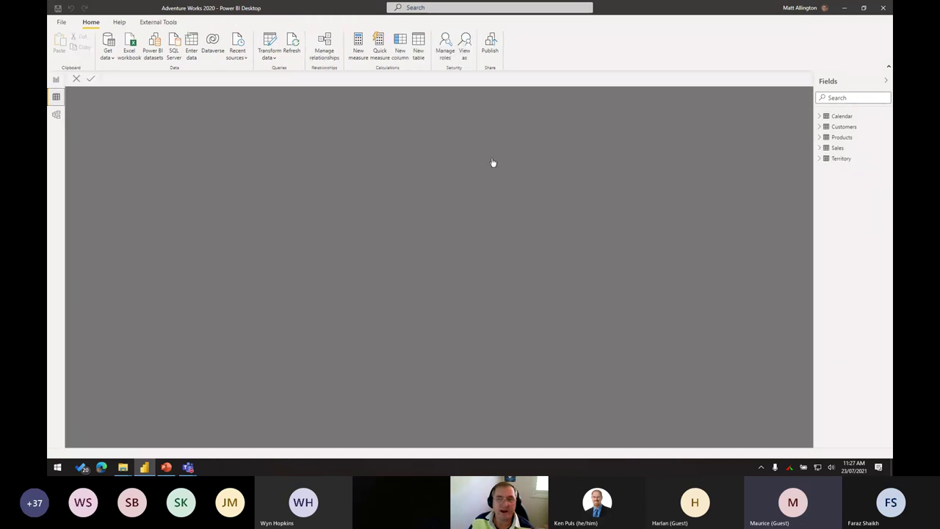
pyautogui.click(837, 148)
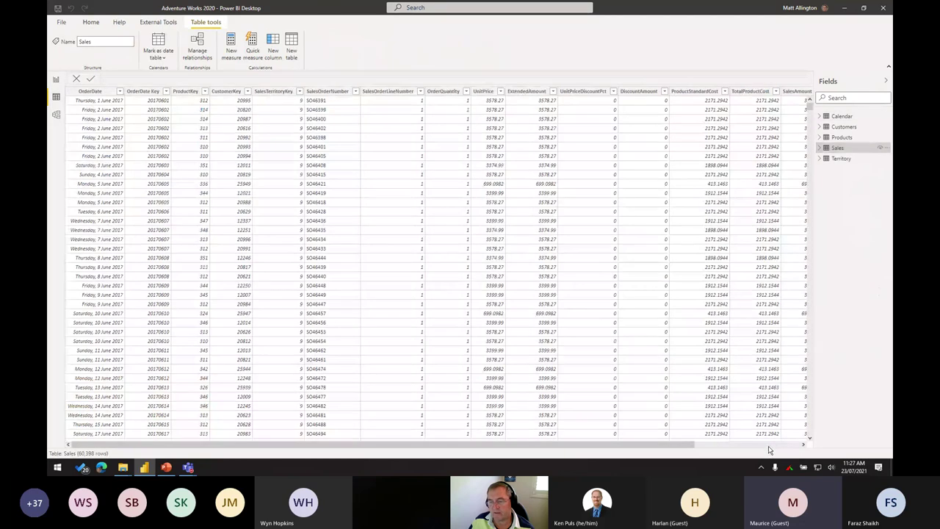
pyautogui.click(769, 446)
pyautogui.click(418, 168)
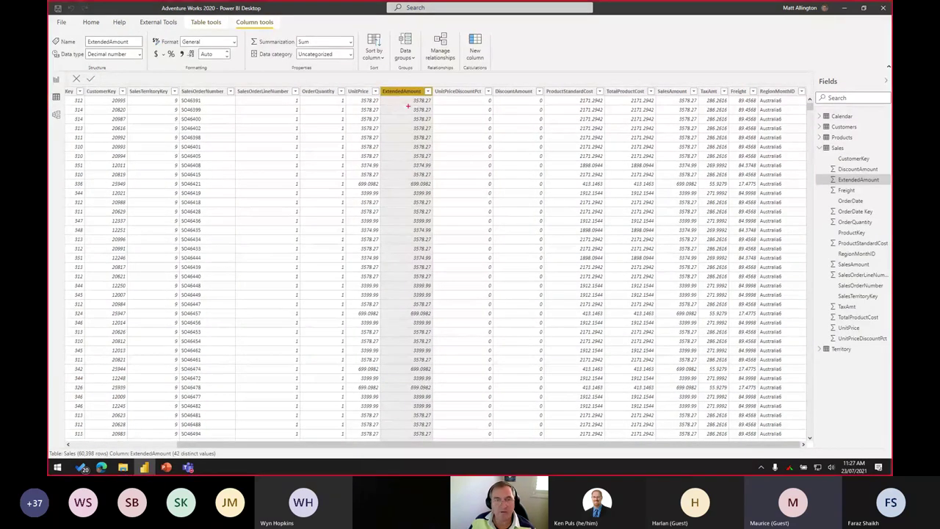
# Point out the ExtendedAmount column's header and first values with red arrows, box the table's row count, and clear the annotations.
pyautogui.moveTo(381, 100)
pyautogui.mouseDown()
pyautogui.moveTo(405, 100)
pyautogui.moveTo(402, 109)
pyautogui.mouseUp()
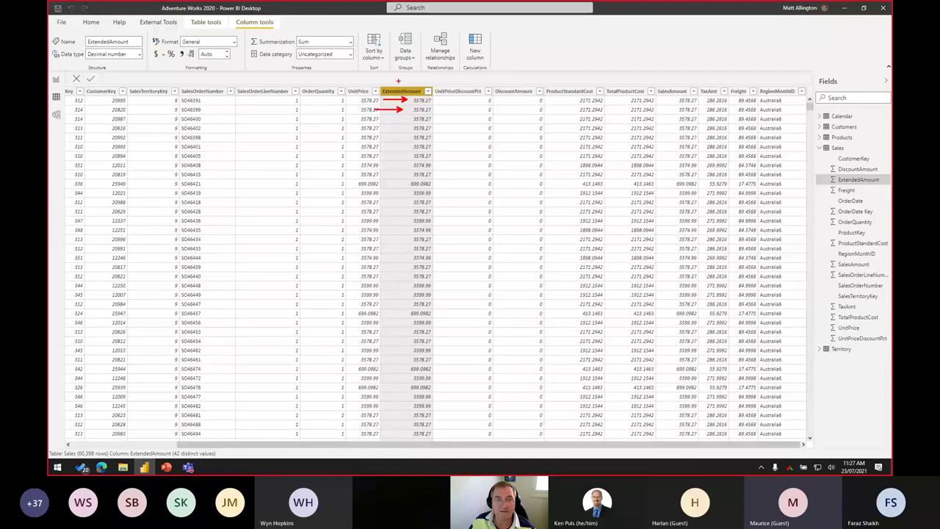
pyautogui.moveTo(399, 38); pyautogui.dragTo(398, 81)
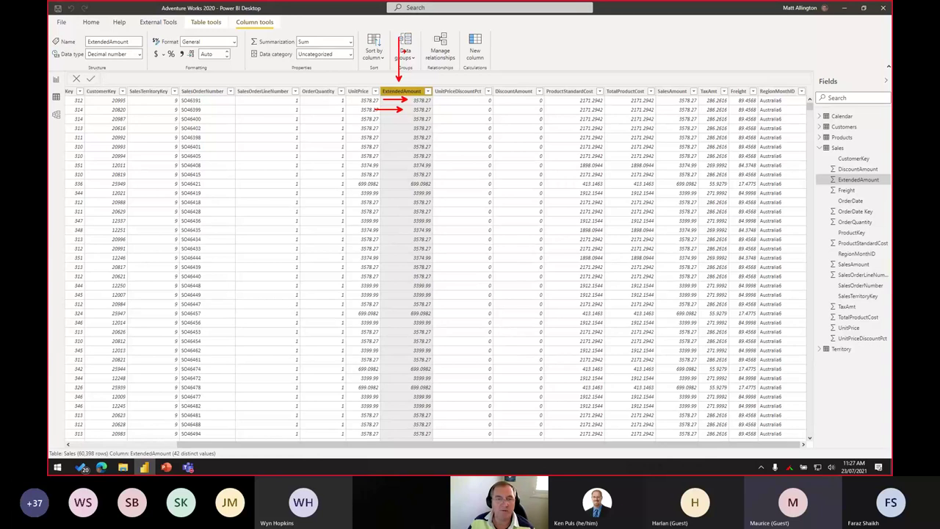
pyautogui.moveTo(73, 448); pyautogui.dragTo(108, 459)
pyautogui.moveTo(116, 399)
pyautogui.mouseDown()
pyautogui.moveTo(94, 442)
pyautogui.moveTo(97, 433)
pyautogui.mouseUp()
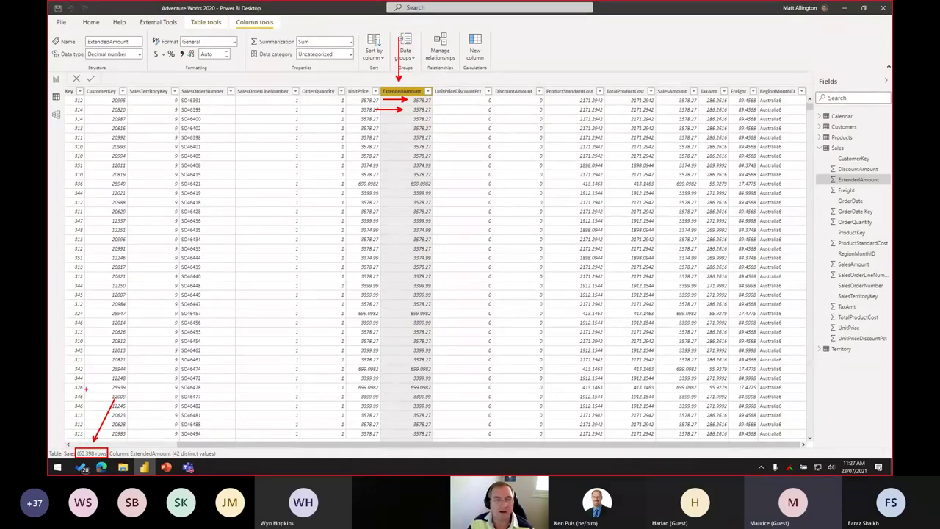
pyautogui.press('Escape')
# Return to the report view and add the Sales table's ExtendedAmount field to the empty card visual.
pyautogui.click(56, 79)
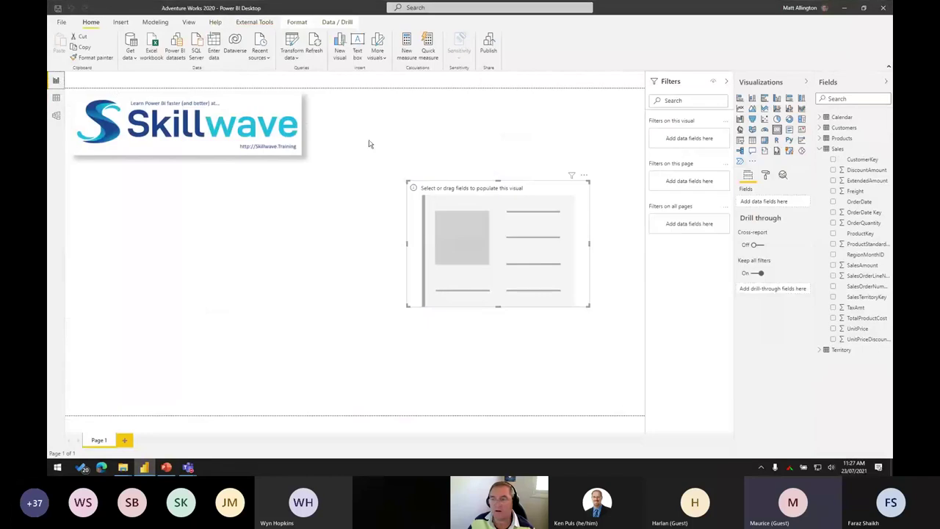
pyautogui.moveTo(481, 251); pyautogui.dragTo(484, 227)
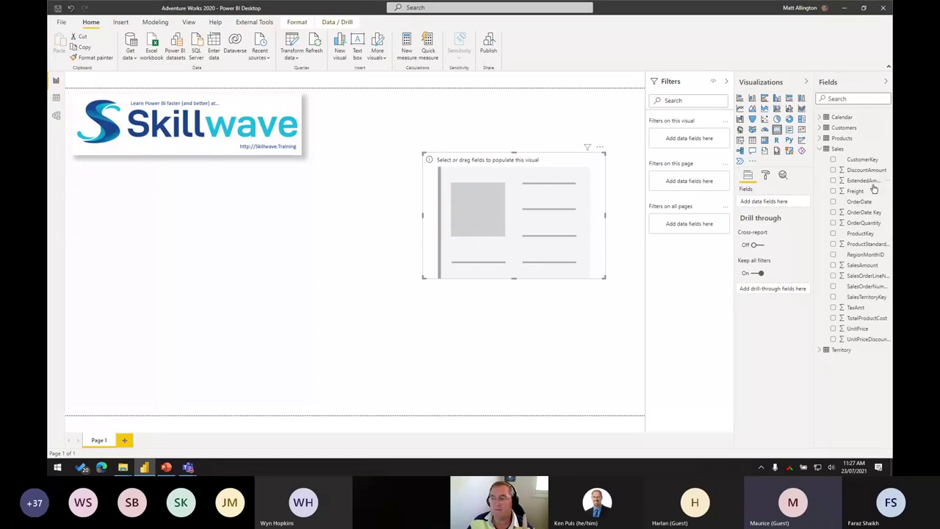
pyautogui.moveTo(871, 186); pyautogui.dragTo(535, 227)
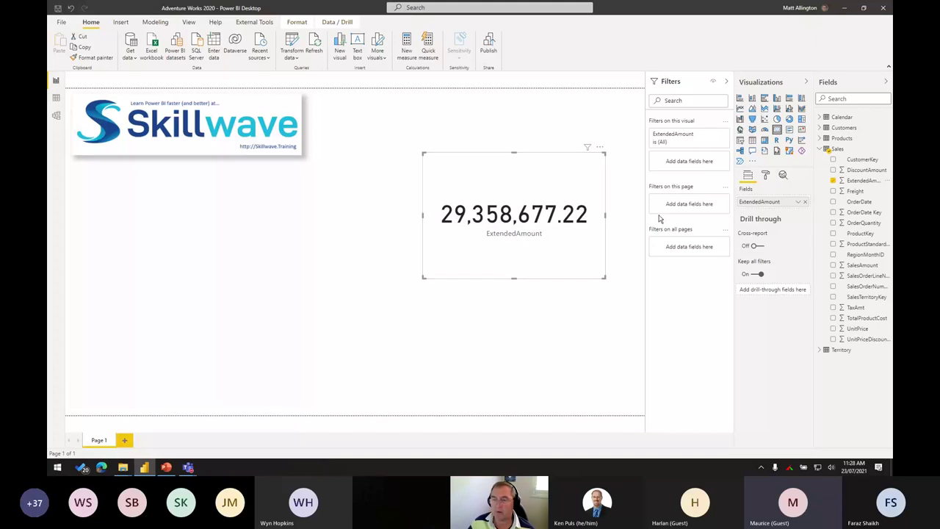
# Show the aggregation options of the card's ExtendedAmount field and mark the Sum option and the card with red annotations.
pyautogui.click(797, 202)
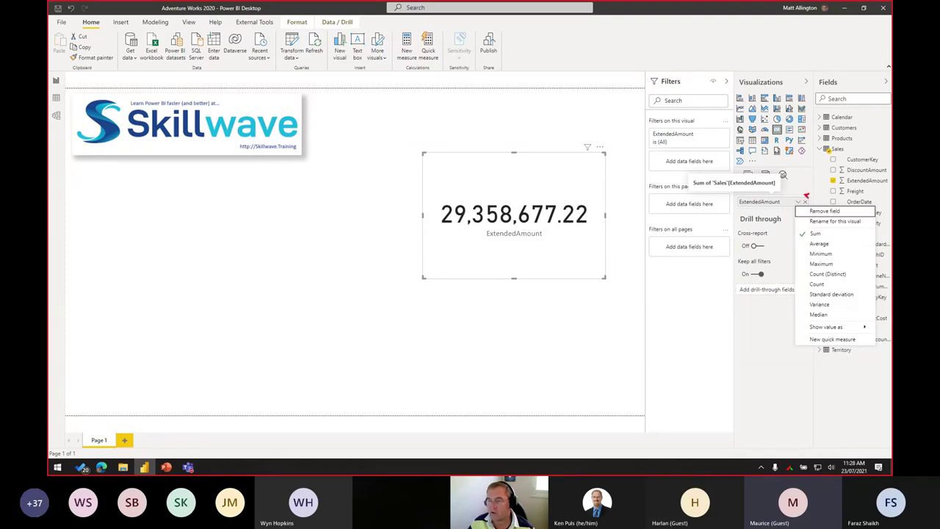
pyautogui.moveTo(828, 182); pyautogui.dragTo(803, 195)
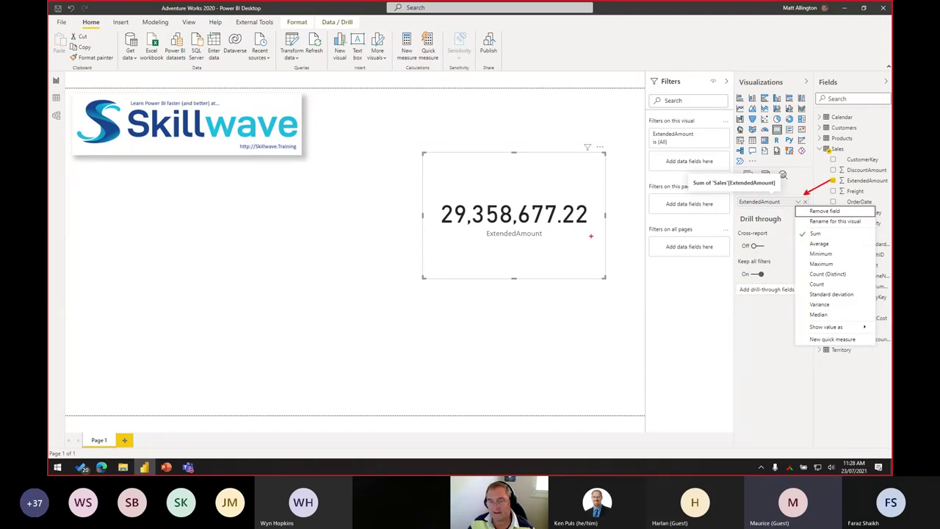
pyautogui.moveTo(644, 260); pyautogui.dragTo(594, 236)
pyautogui.moveTo(794, 227); pyautogui.dragTo(830, 239)
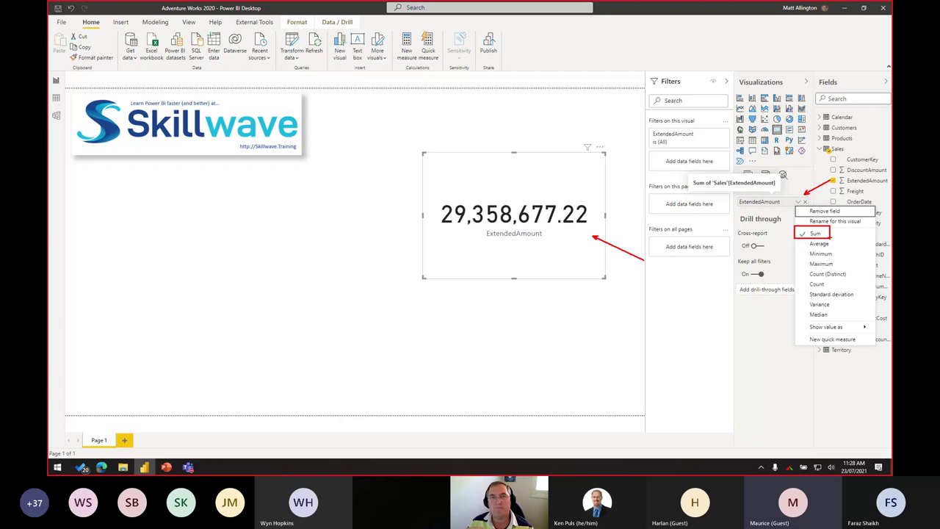
pyautogui.press('Escape')
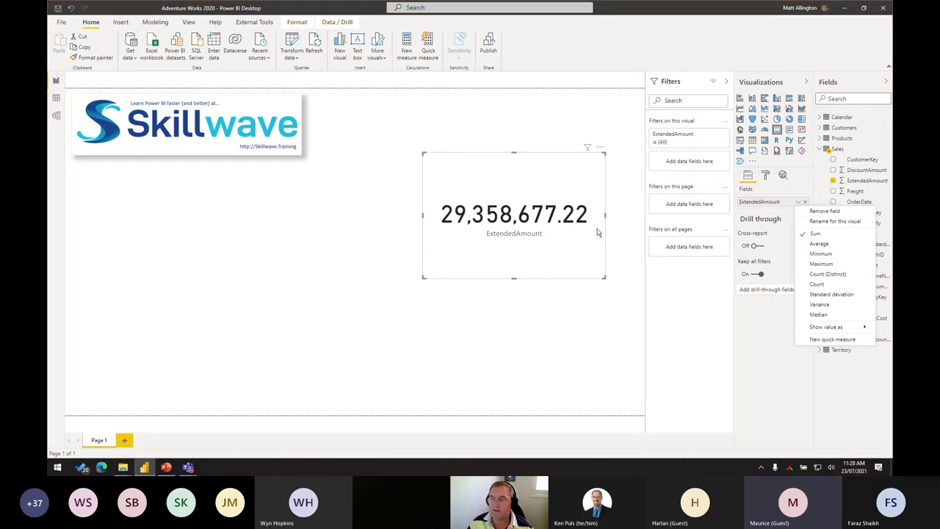
# Move the ExtendedAmount card up the page, level with the Skillwave logo, and deselect it.
pyautogui.moveTo(556, 265); pyautogui.dragTo(549, 268)
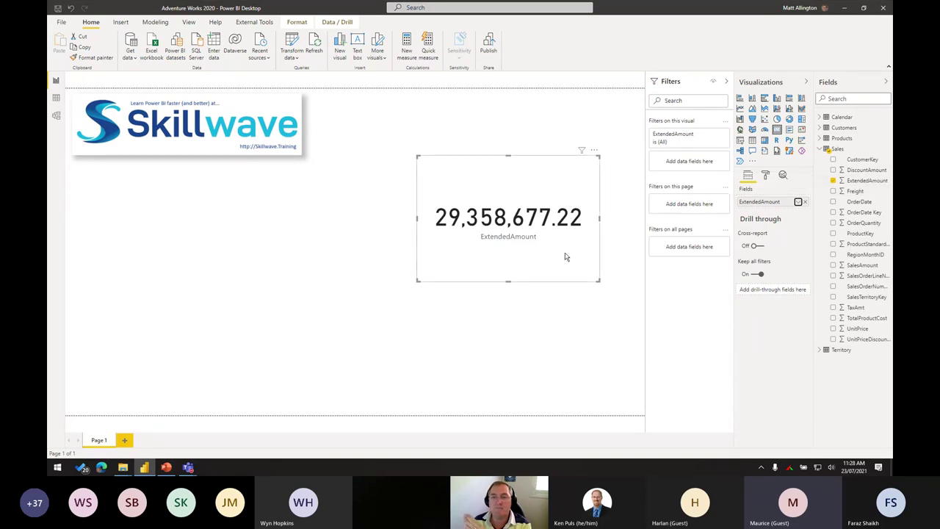
pyautogui.moveTo(565, 256)
pyautogui.mouseDown()
pyautogui.moveTo(558, 248)
pyautogui.moveTo(566, 247)
pyautogui.mouseUp()
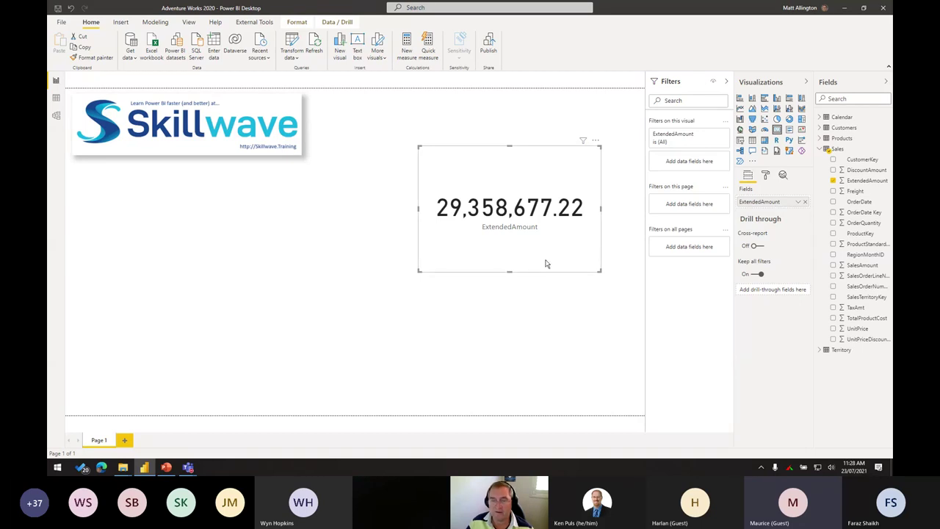
pyautogui.moveTo(546, 262); pyautogui.dragTo(552, 223)
pyautogui.click(563, 329)
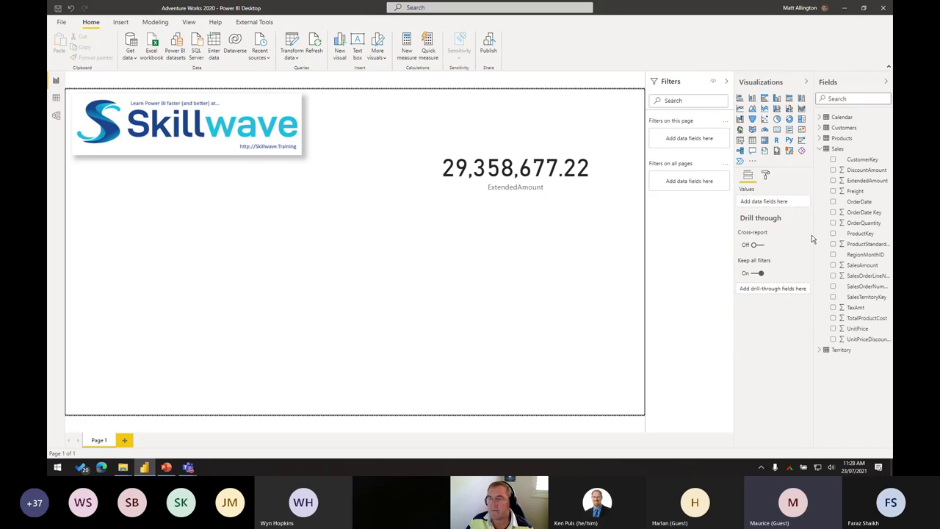
# Create a measure in the Sales table with the formula Total Sales = sum(Sales[ExtendedAmount]).
pyautogui.rightClick(841, 150)
pyautogui.click(802, 157)
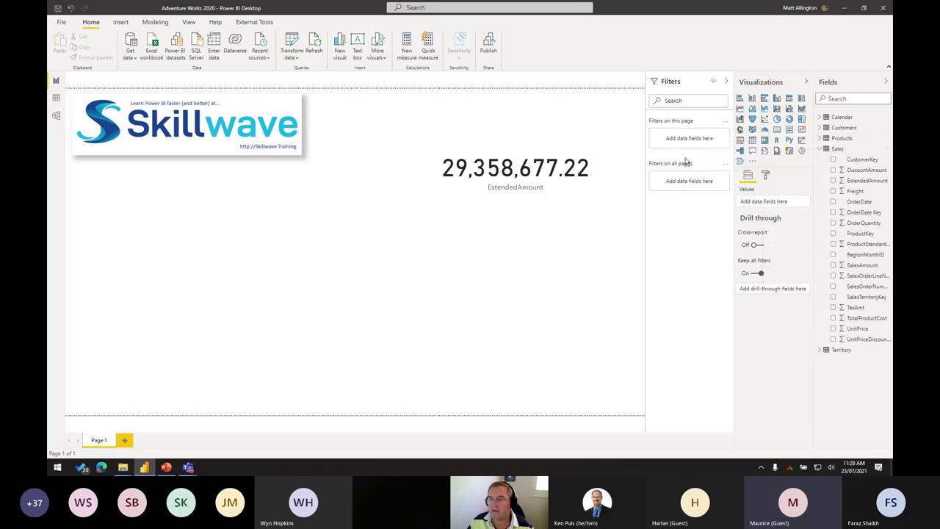
pyautogui.write('Total sa')
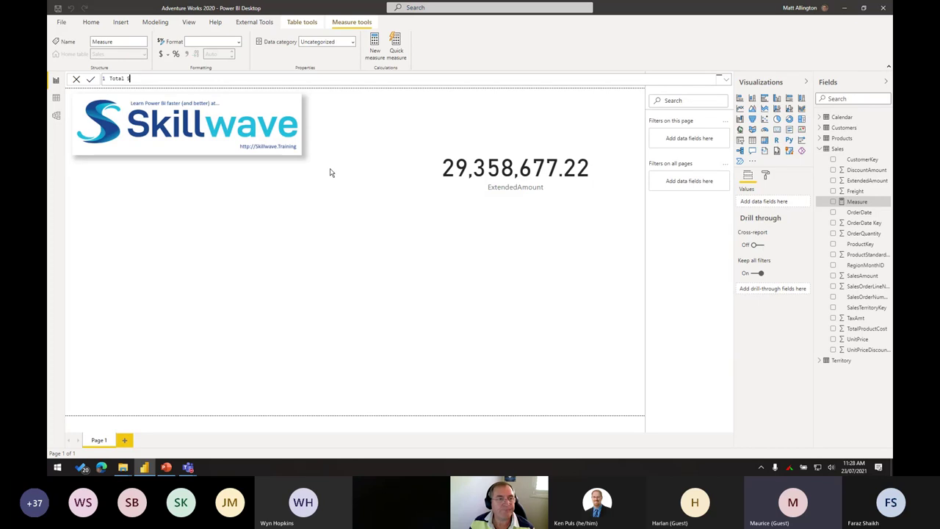
pyautogui.write('les = sum(')
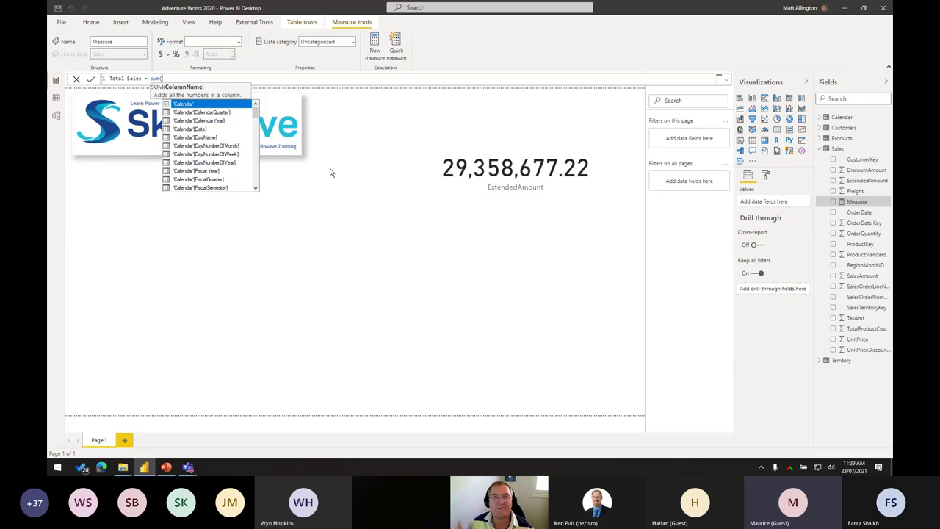
pyautogui.write('Sales[ExtendedAmount])')
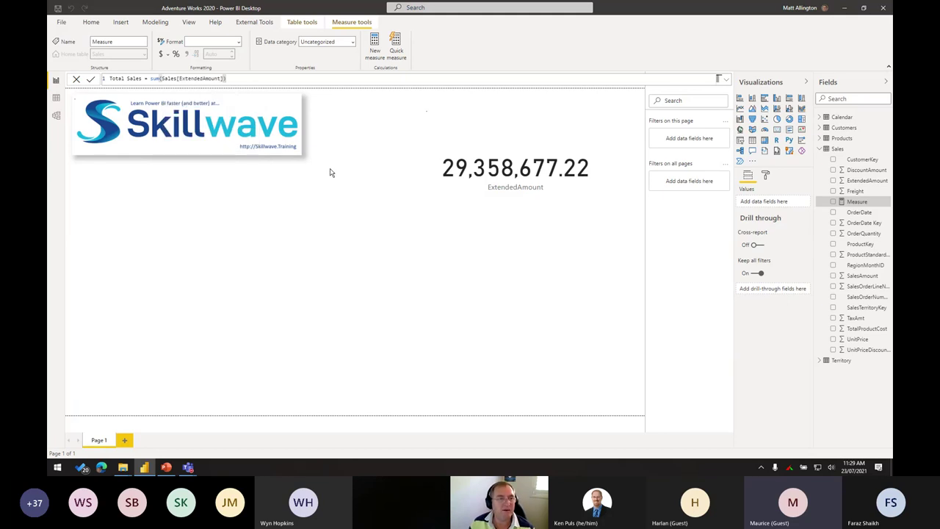
pyautogui.press('Return')
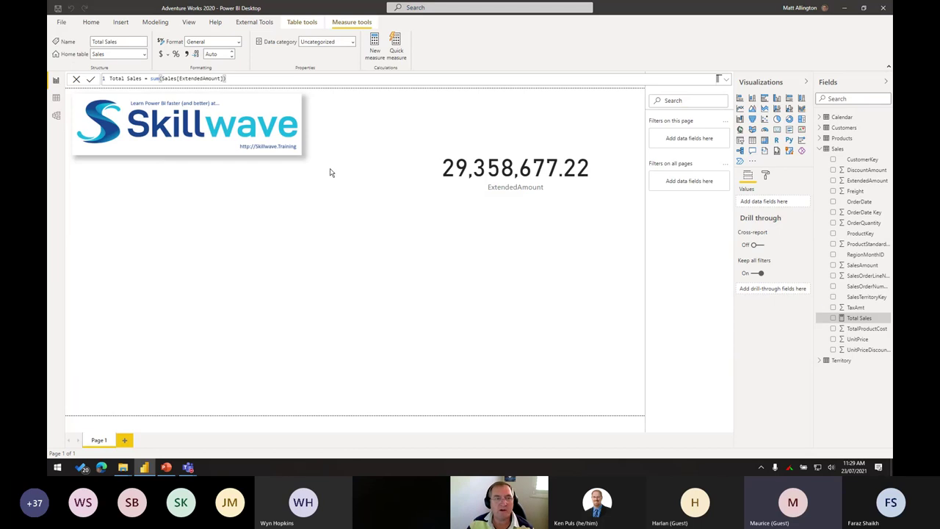
# Format the Total Sales measure as Currency General with 0 decimal places and return to the blank area of the report page.
pyautogui.click(168, 54)
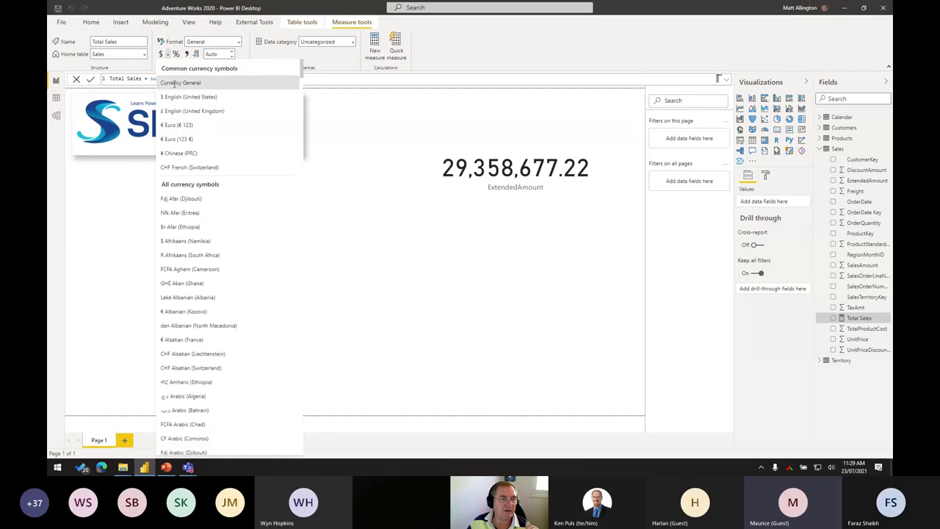
pyautogui.click(161, 82)
pyautogui.click(216, 54)
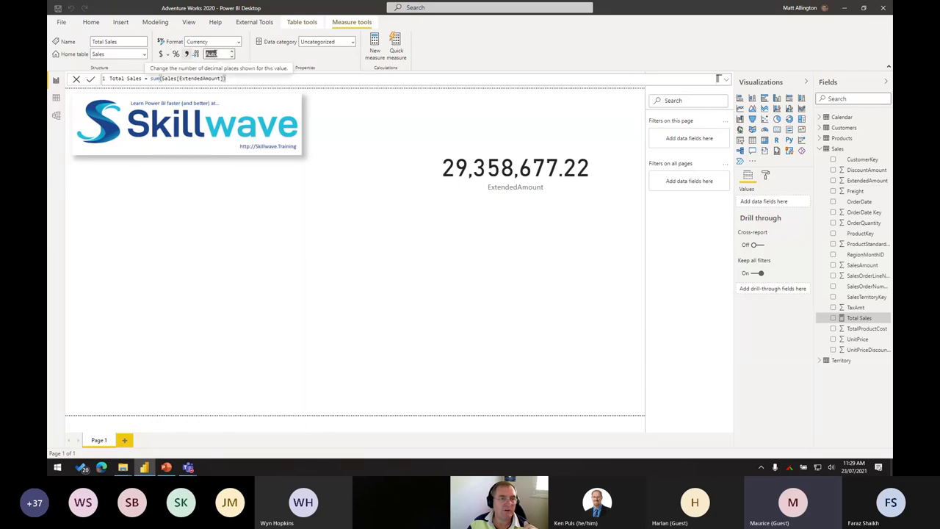
pyautogui.write('0')
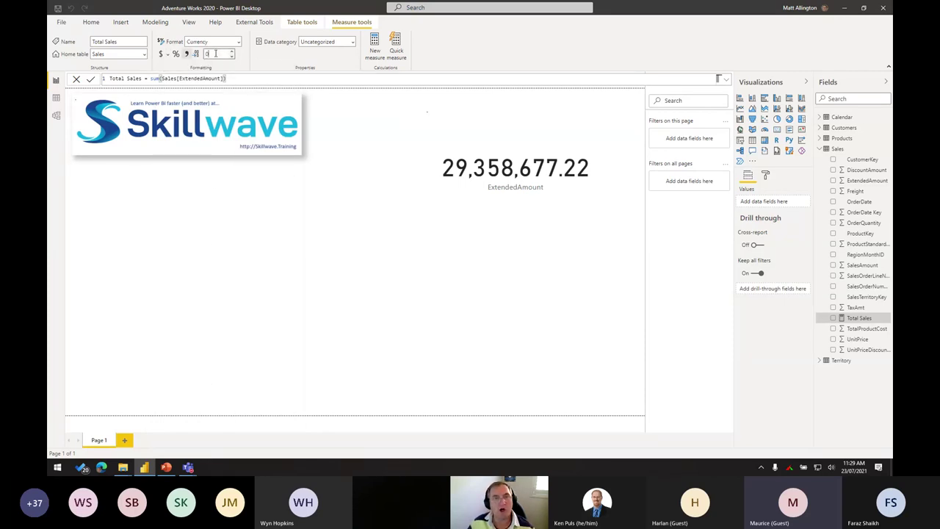
pyautogui.doubleClick(134, 78)
pyautogui.keyDown('shift'); pyautogui.click(109, 78); pyautogui.keyUp('shift')
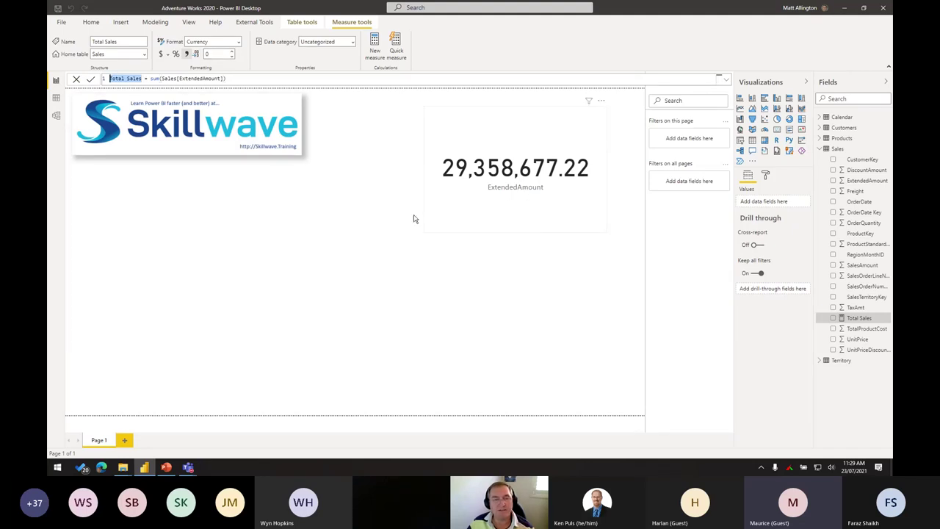
pyautogui.click(486, 332)
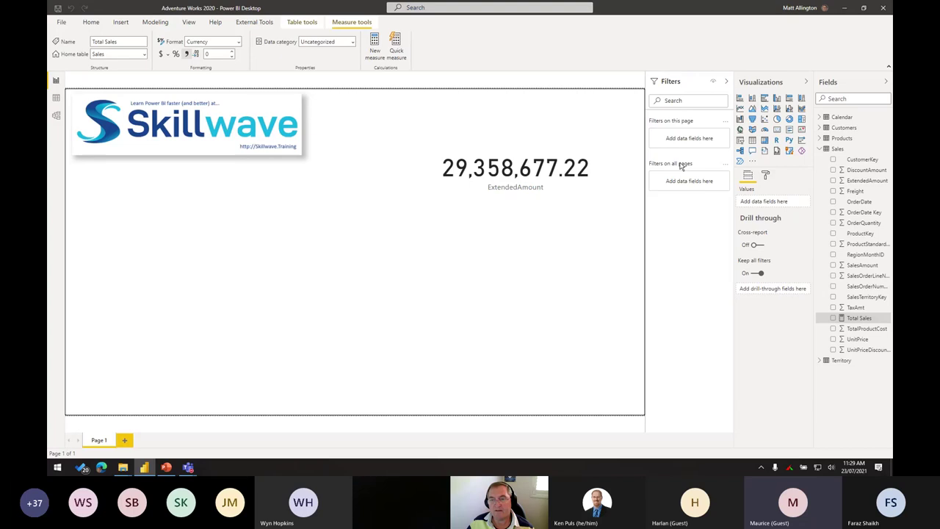
# Add an empty table visual below the ExtendedAmount card and resize it to be narrower and taller.
pyautogui.click(752, 142)
pyautogui.moveTo(279, 293); pyautogui.dragTo(583, 291)
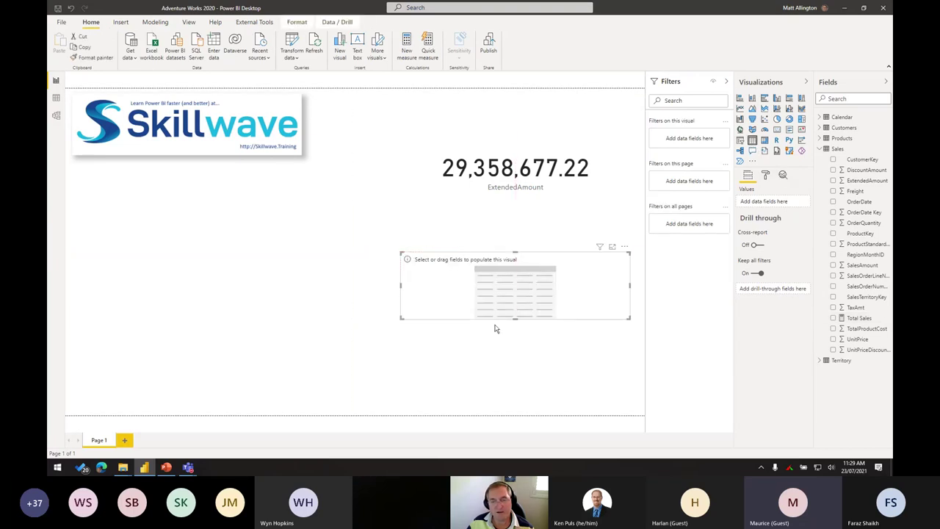
pyautogui.moveTo(404, 325); pyautogui.dragTo(430, 380)
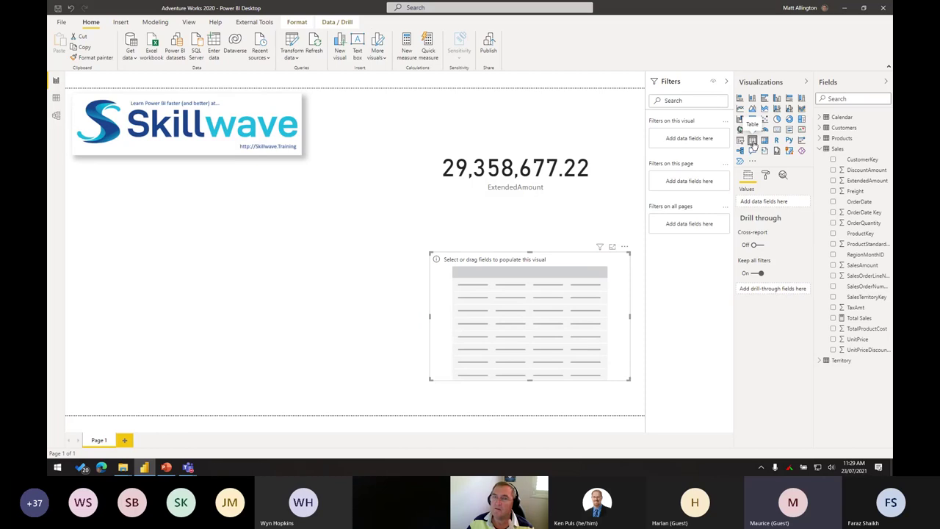
# Check the Sales table data, return to the report, and add Category from Products and the Total Sales measure to the table visual.
pyautogui.click(56, 98)
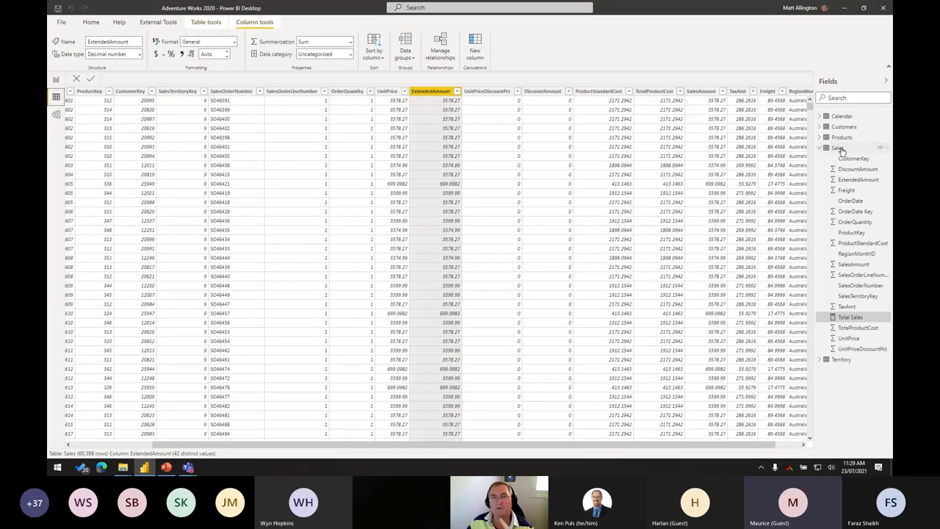
pyautogui.click(56, 81)
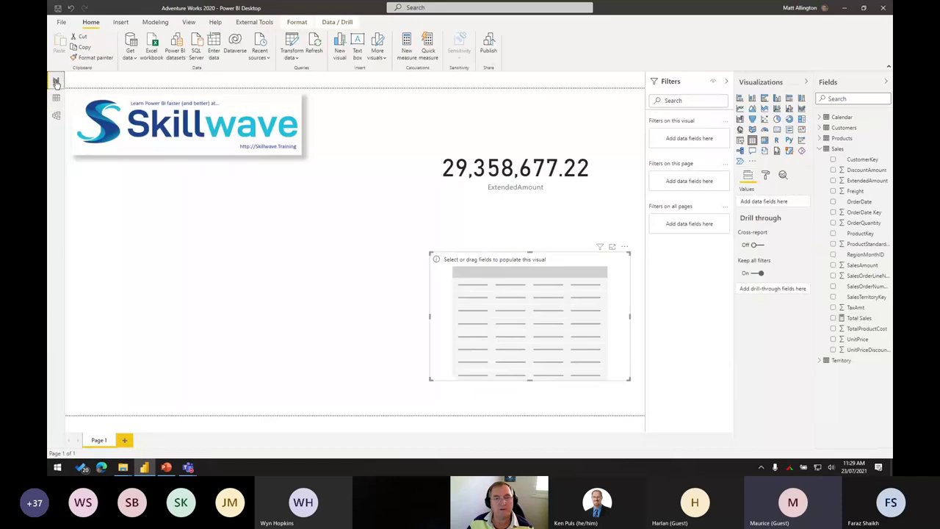
pyautogui.click(822, 139)
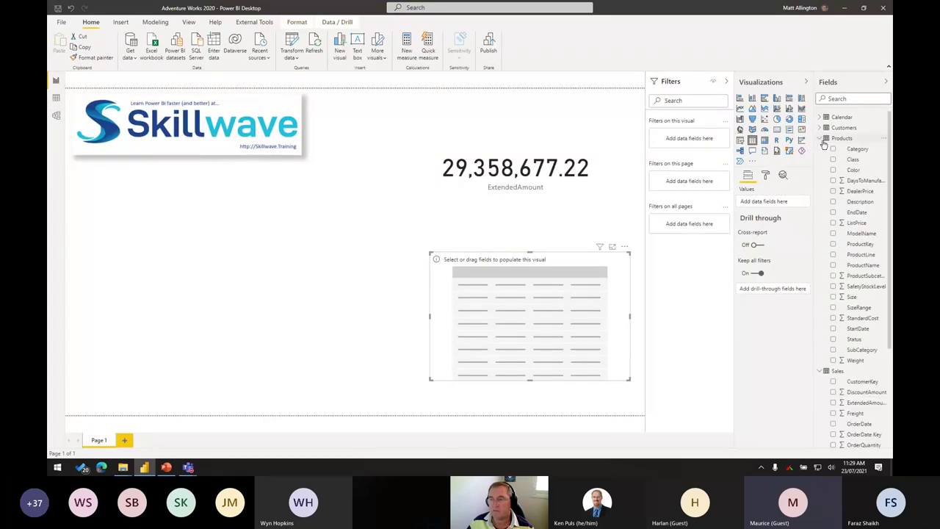
pyautogui.moveTo(855, 149); pyautogui.dragTo(524, 300)
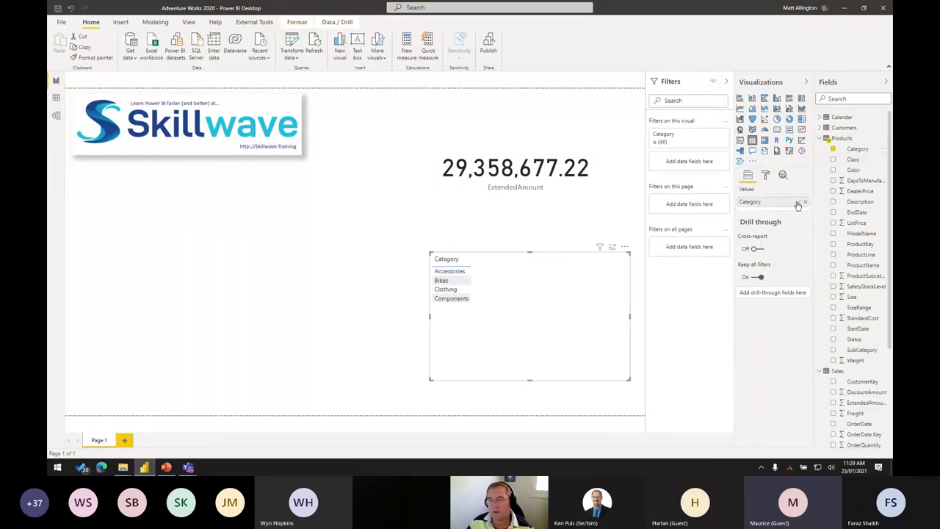
pyautogui.scroll(-3, 860, 373)
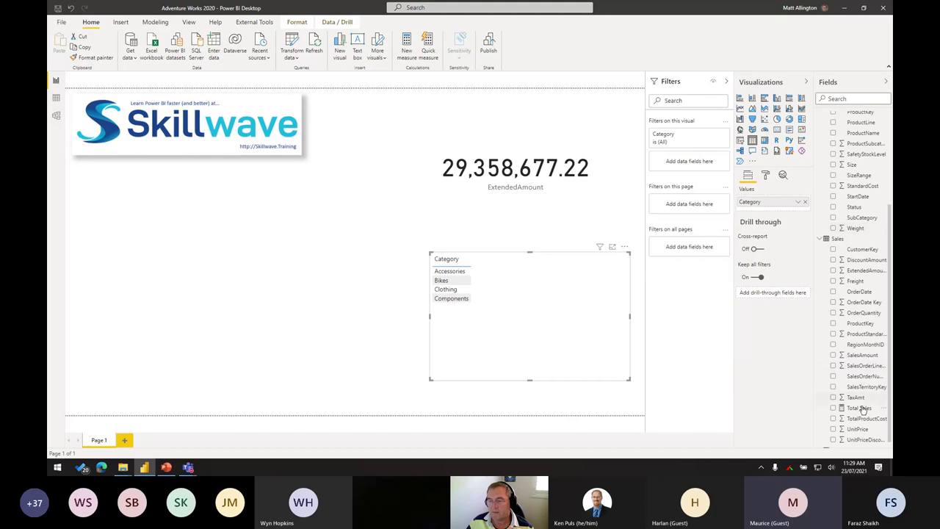
pyautogui.moveTo(862, 409); pyautogui.dragTo(778, 208)
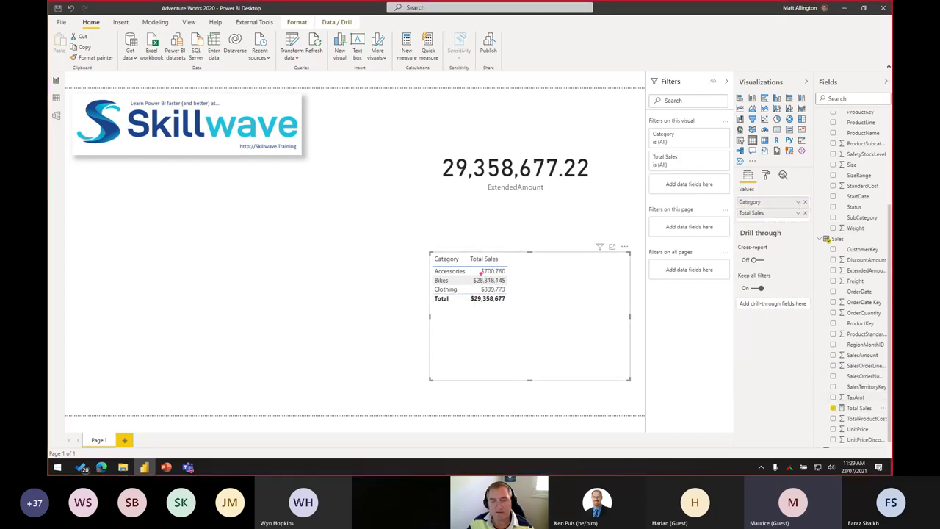
# Nudge the table visual up, mark its Total Sales values with red arrows and its Category column with a red box, and clear the annotations.
pyautogui.moveTo(467, 251); pyautogui.dragTo(508, 305)
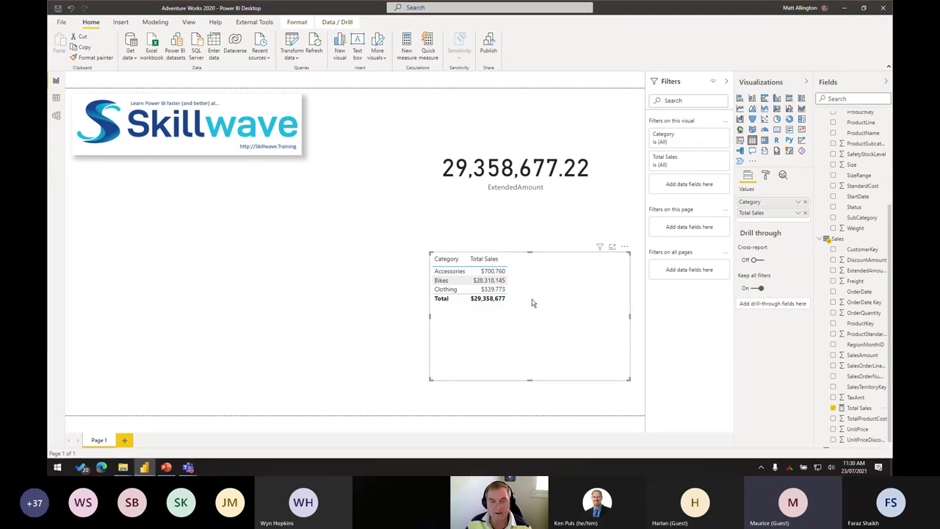
pyautogui.moveTo(531, 302); pyautogui.dragTo(536, 296)
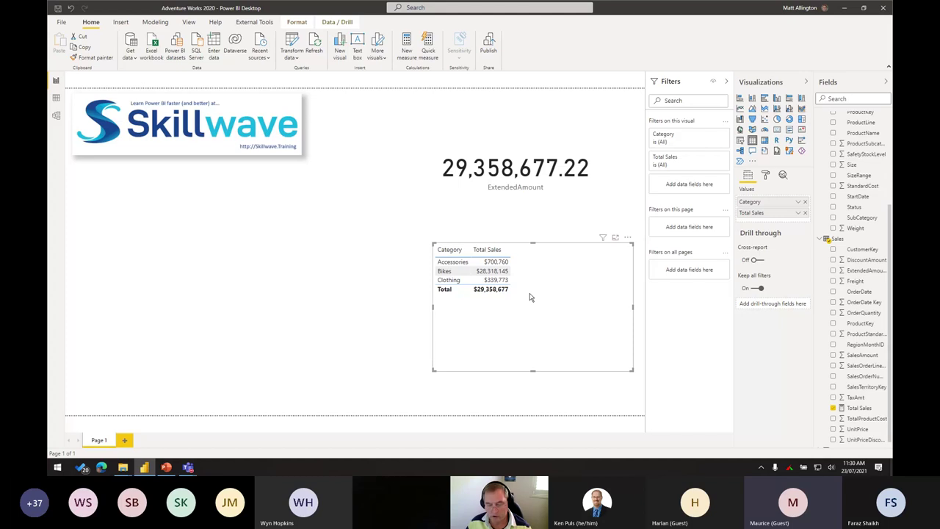
pyautogui.hotkey('ctrl', '2')
pyautogui.moveTo(511, 262); pyautogui.dragTo(547, 261)
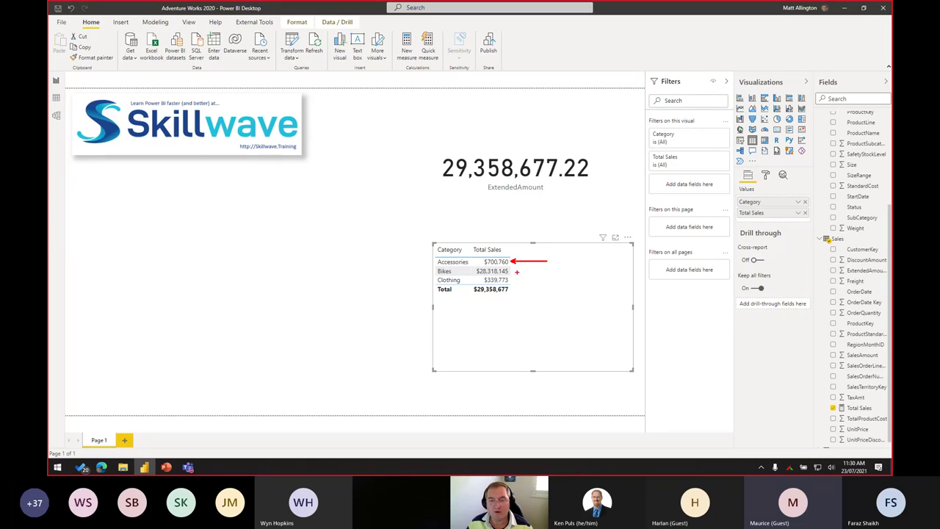
pyautogui.moveTo(516, 272)
pyautogui.mouseDown()
pyautogui.moveTo(546, 271)
pyautogui.moveTo(549, 290)
pyautogui.mouseUp()
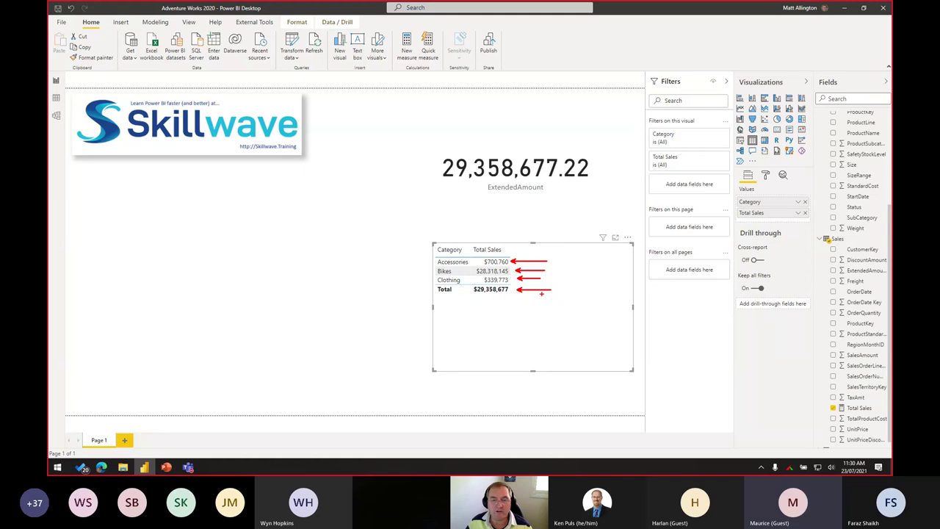
pyautogui.moveTo(433, 245); pyautogui.dragTo(472, 297)
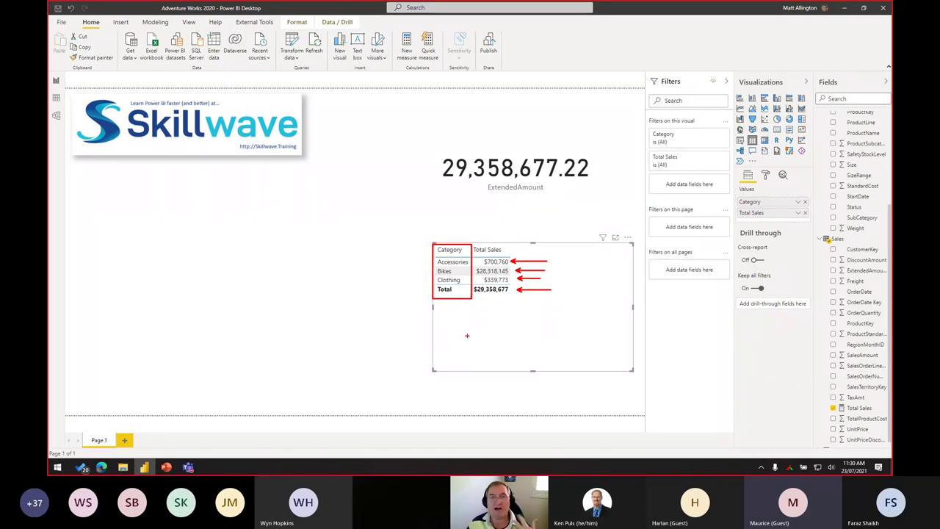
pyautogui.press('Escape')
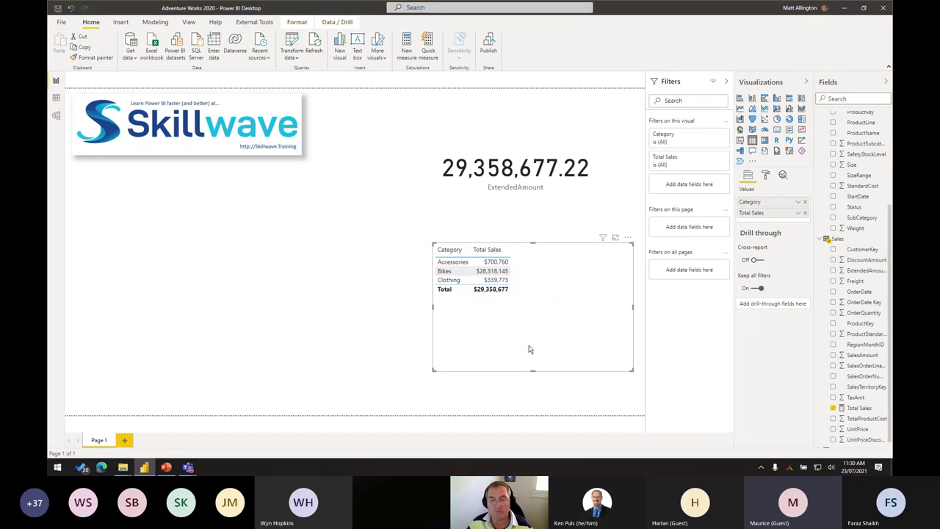
# Convert the table visual to a clustered column chart, enlarge it, and change it to a pie chart.
pyautogui.click(777, 97)
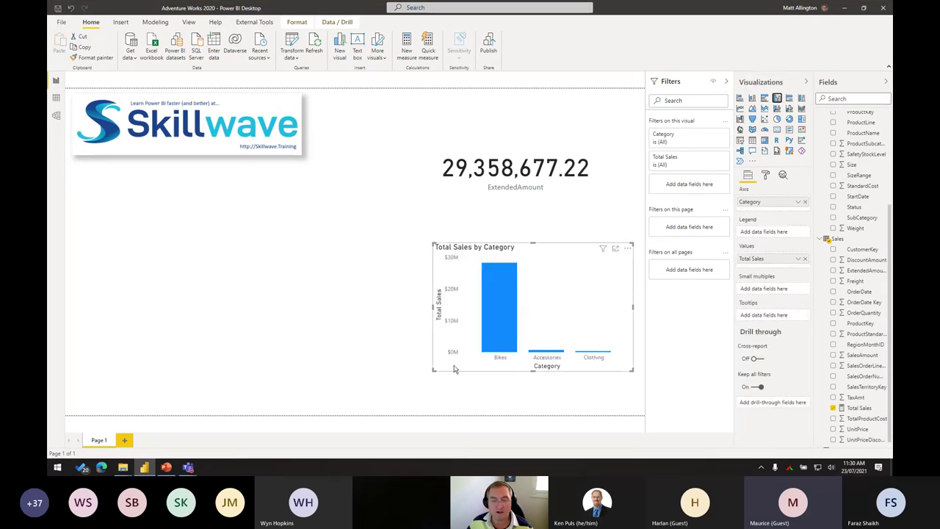
pyautogui.moveTo(434, 370); pyautogui.dragTo(364, 388)
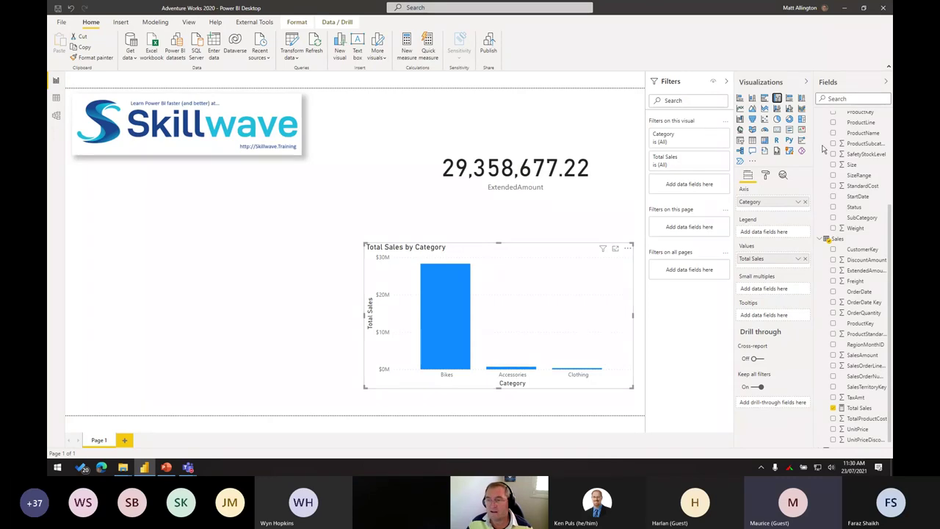
pyautogui.click(777, 118)
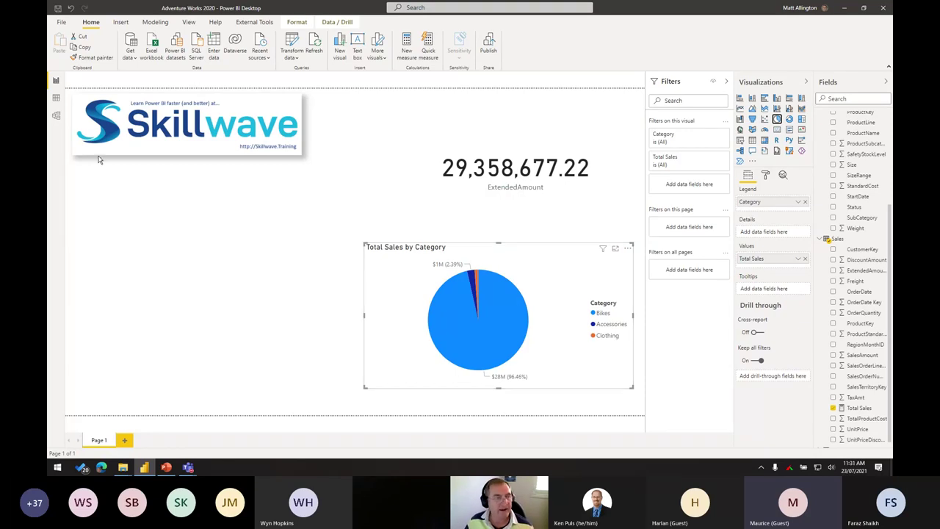
# Show the Sales table data, point out the ExtendedAmount and TaxAmt columns with red arrows, and clear the annotations.
pyautogui.click(56, 100)
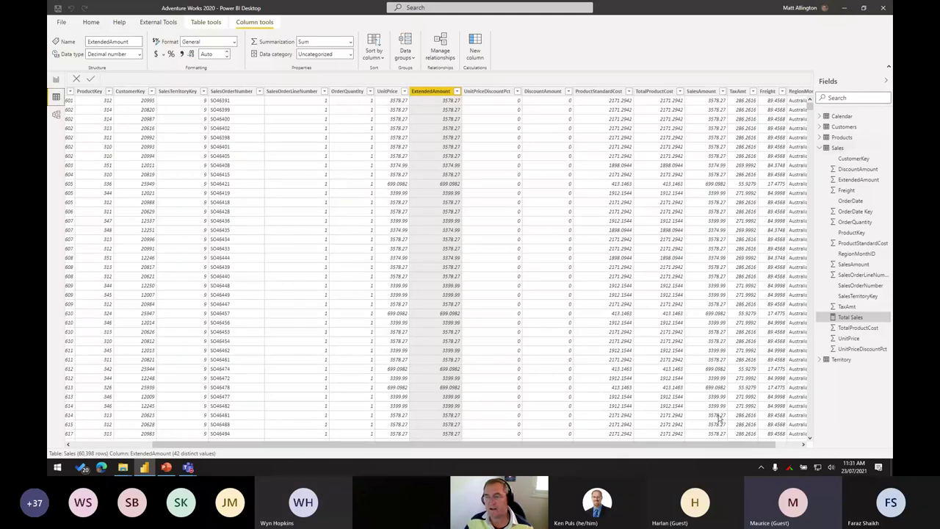
pyautogui.click(803, 443)
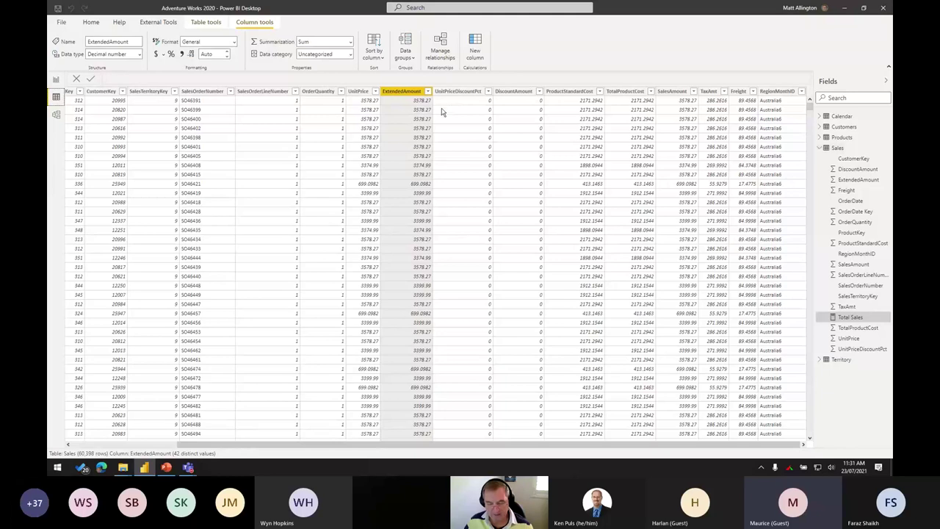
pyautogui.hotkey('ctrl', '2')
pyautogui.moveTo(395, 86); pyautogui.dragTo(395, 25)
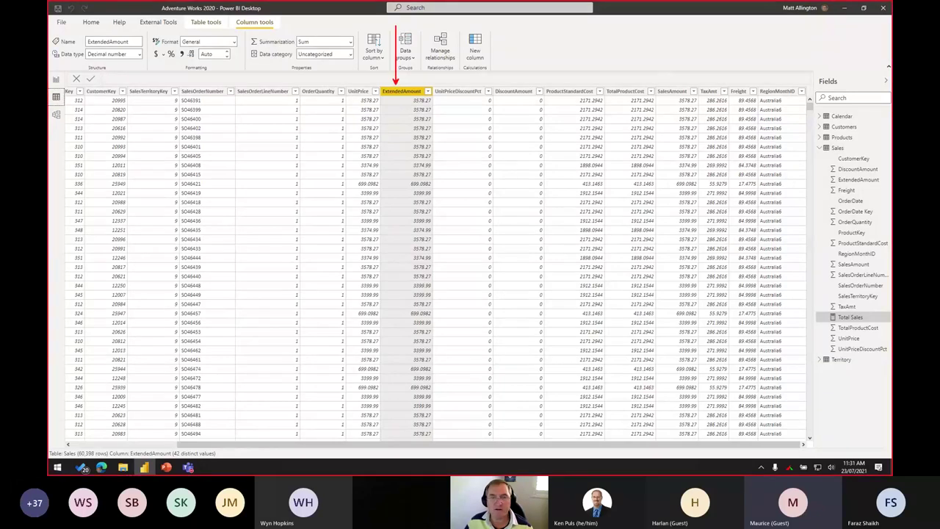
pyautogui.moveTo(711, 82); pyautogui.dragTo(705, 23)
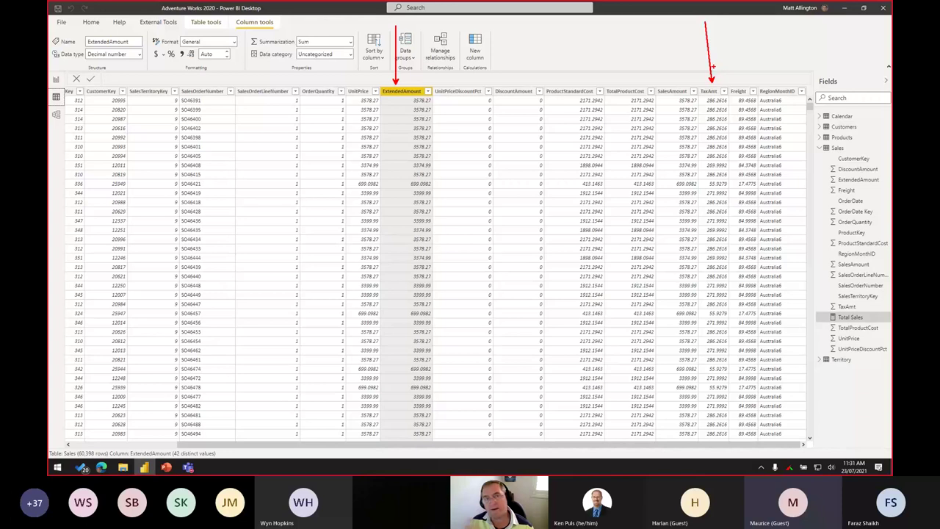
pyautogui.press('Escape')
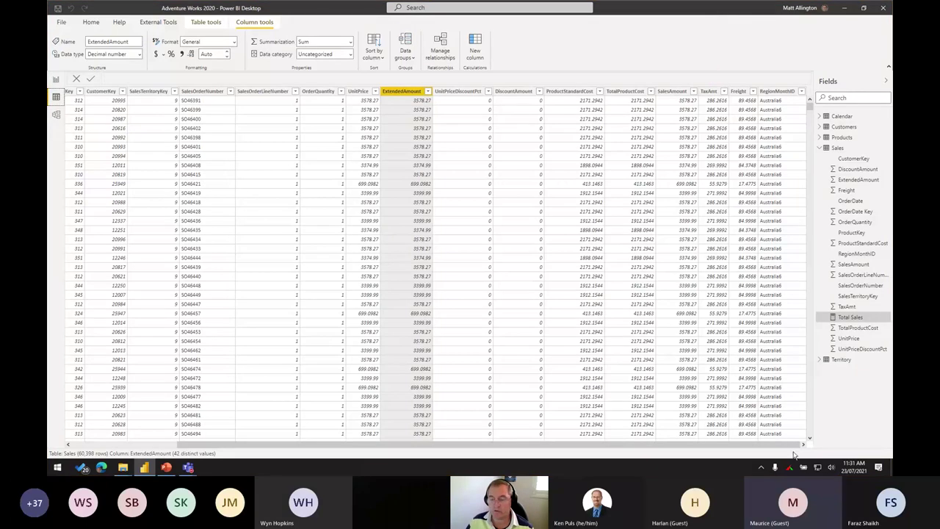
# Create a calculated column in the Sales table with the formula Total Sales incl Tax Column = Sales[ExtendedAmount] + Sales[TaxAmt].
pyautogui.rightClick(839, 150)
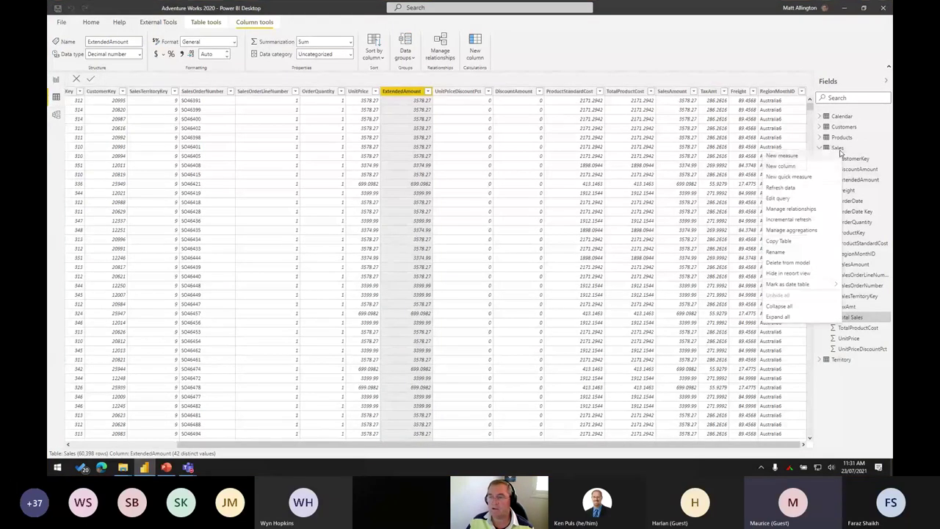
pyautogui.click(781, 165)
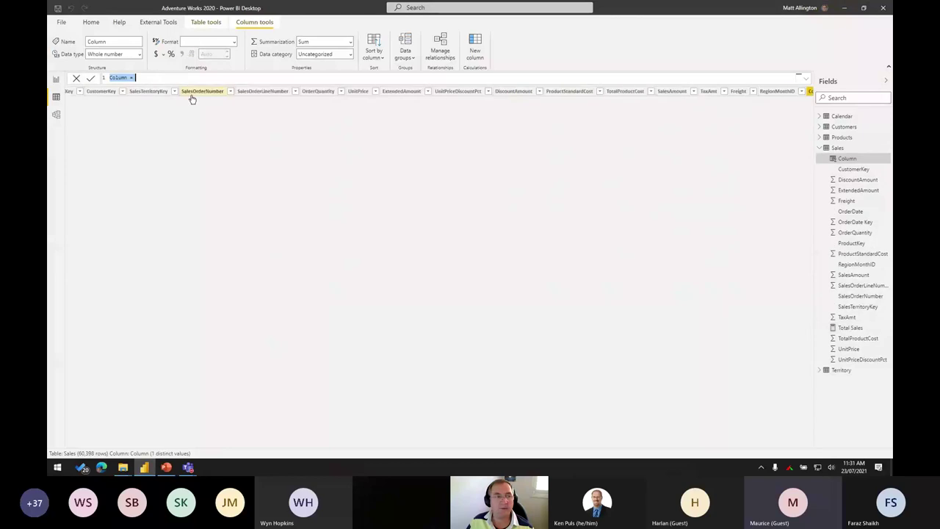
pyautogui.write('Total ')
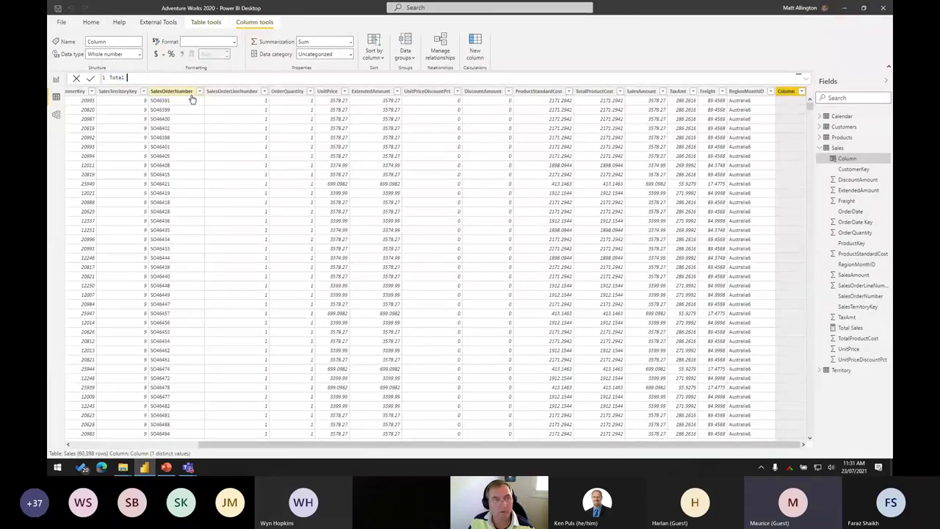
pyautogui.write('Sales incl T')
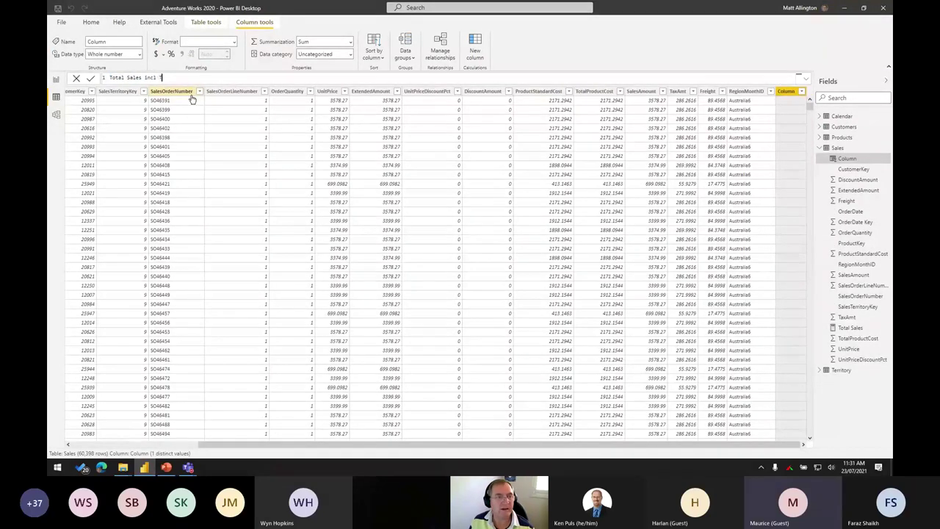
pyautogui.write('ax')
pyautogui.write(' Co')
pyautogui.write('l')
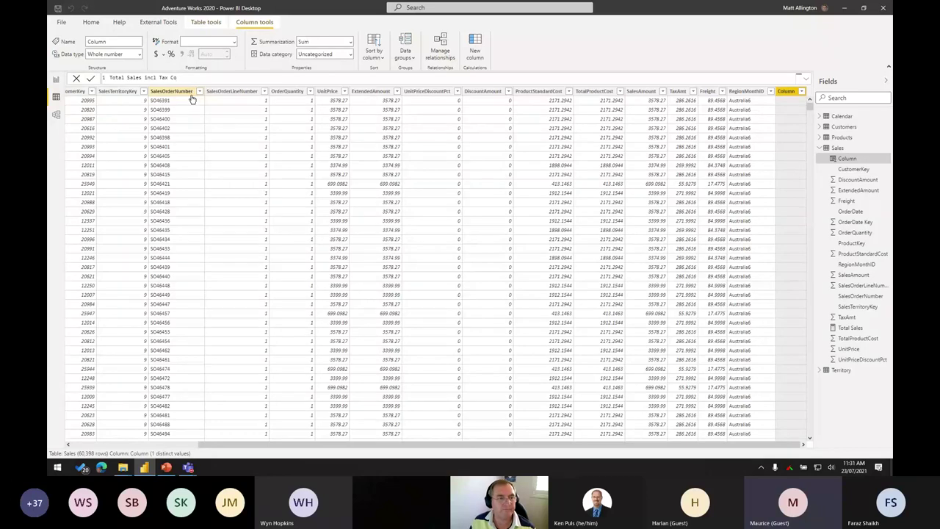
pyautogui.write('umn = ')
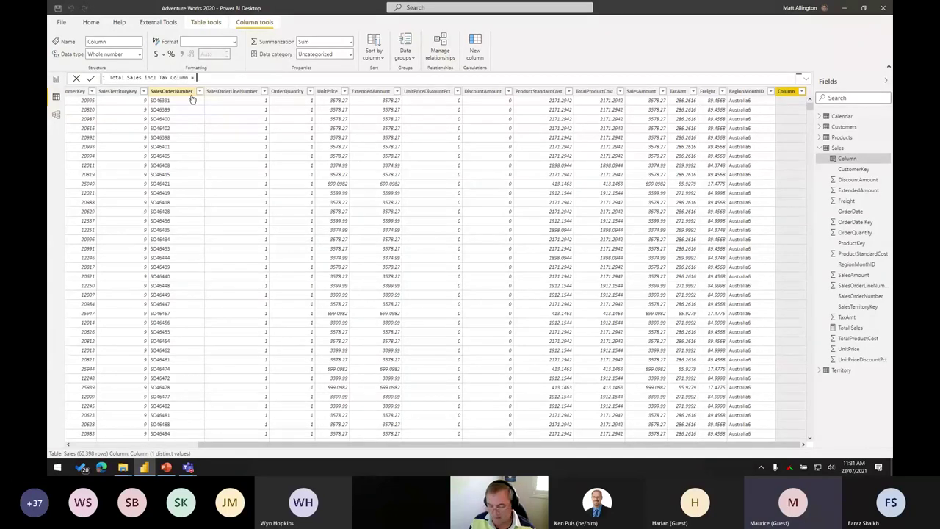
pyautogui.write('Sales[ExtendedAmount]')
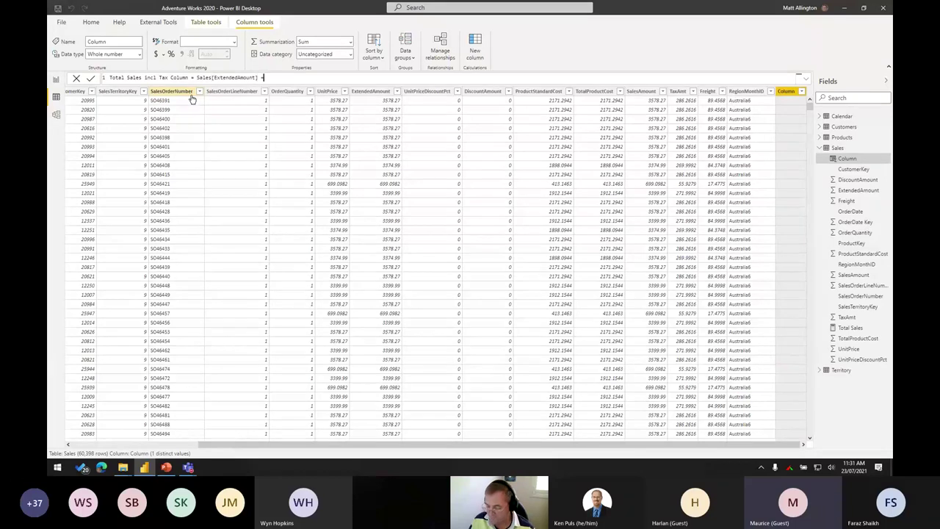
pyautogui.write(' + Sales[TaxAmt]')
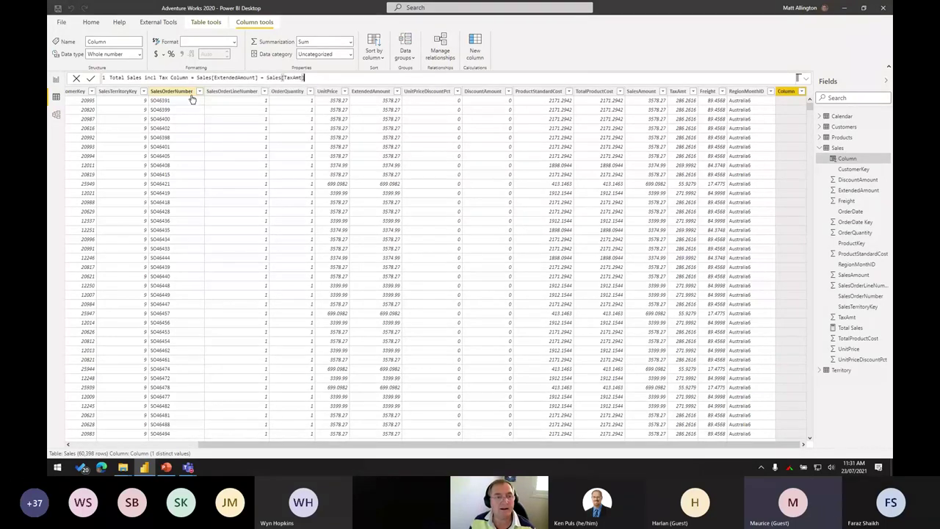
pyautogui.press('Return')
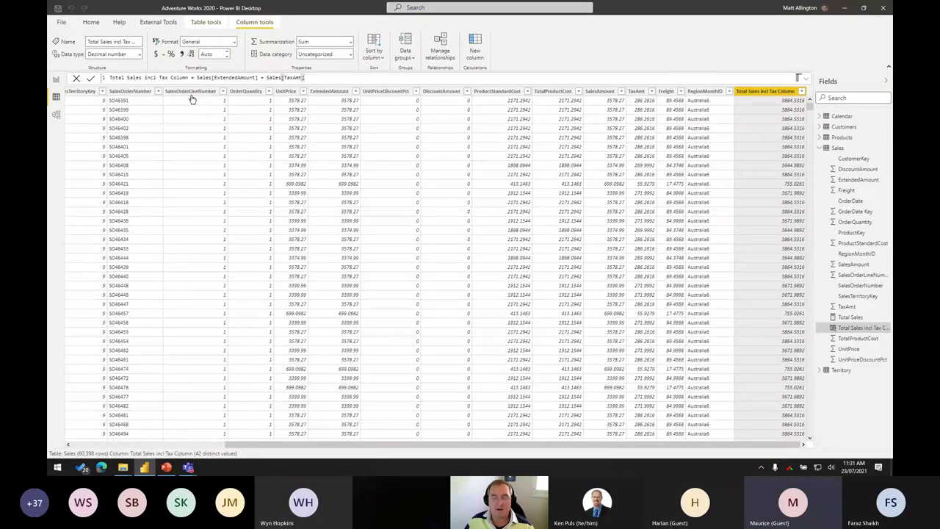
# Annotate the calculated column's formula and values, framing the ExtendedAmount column in red and the TaxAmt column in blue.
pyautogui.moveTo(102, 72); pyautogui.dragTo(314, 83)
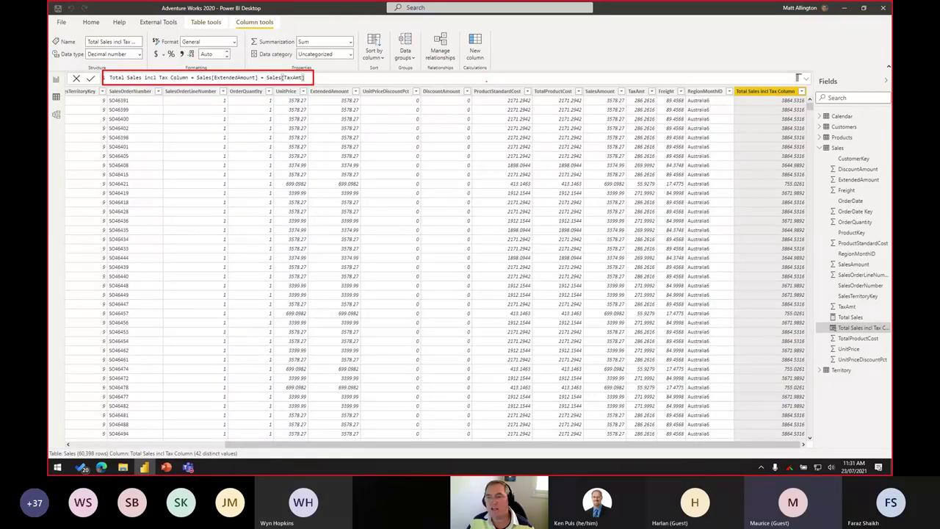
pyautogui.moveTo(750, 101)
pyautogui.mouseDown()
pyautogui.moveTo(723, 101)
pyautogui.moveTo(732, 119)
pyautogui.moveTo(719, 128)
pyautogui.mouseUp()
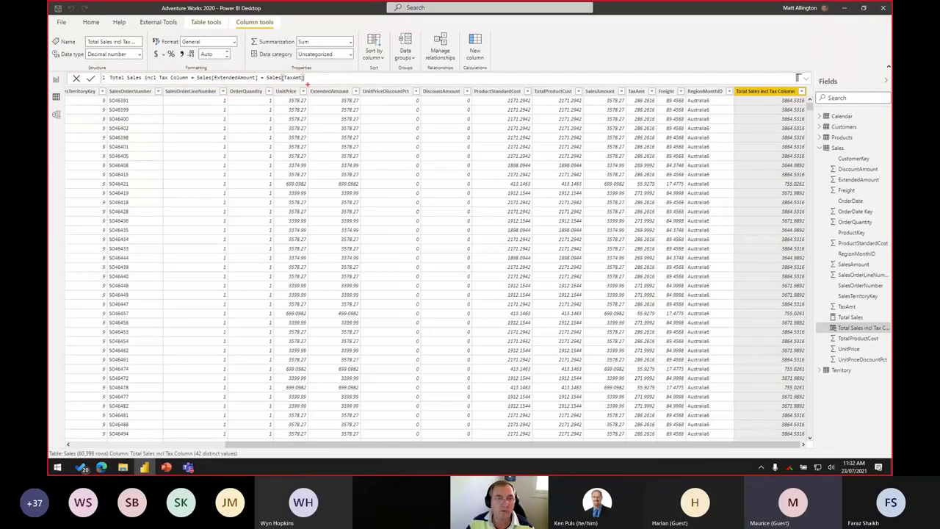
pyautogui.moveTo(308, 85); pyautogui.dragTo(360, 243)
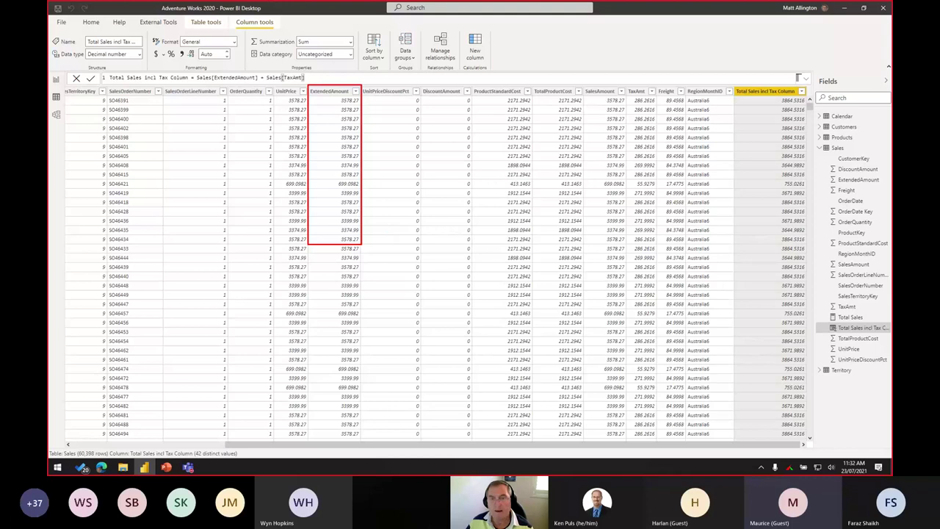
pyautogui.moveTo(624, 85)
pyautogui.mouseDown()
pyautogui.moveTo(653, 165)
pyautogui.moveTo(658, 243)
pyautogui.mouseUp()
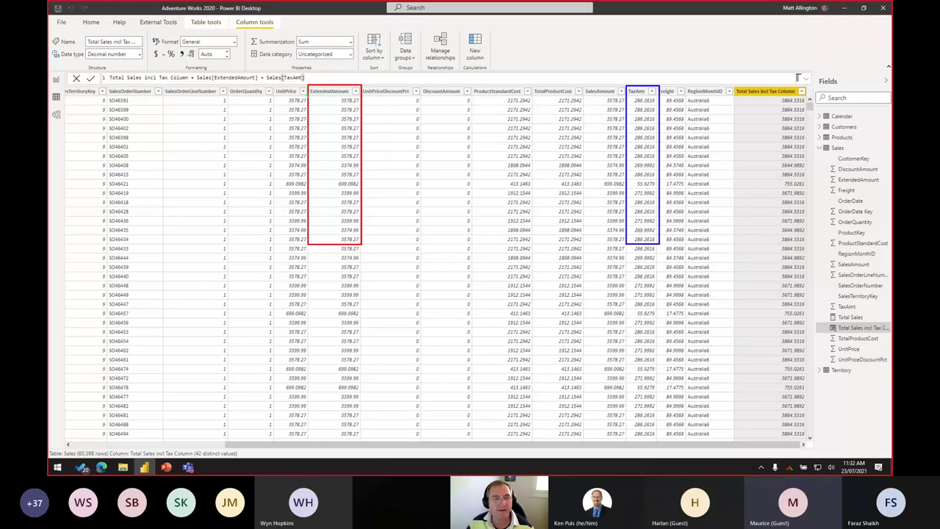
# Frame the first data row in green, mark its ExtendedAmount, TaxAmt and Total Sales incl Tax Column values with green arrows, and clear the annotations.
pyautogui.moveTo(304, 95); pyautogui.dragTo(807, 104)
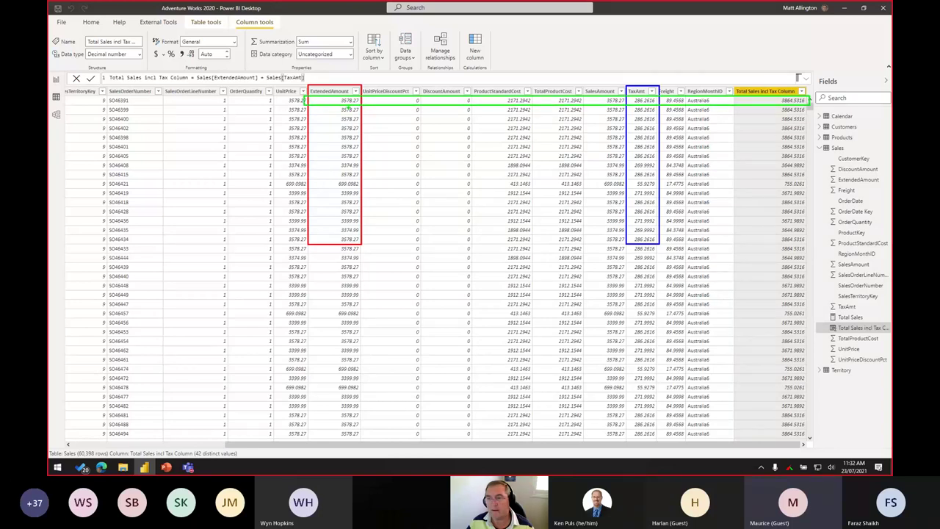
pyautogui.moveTo(359, 104); pyautogui.dragTo(381, 138)
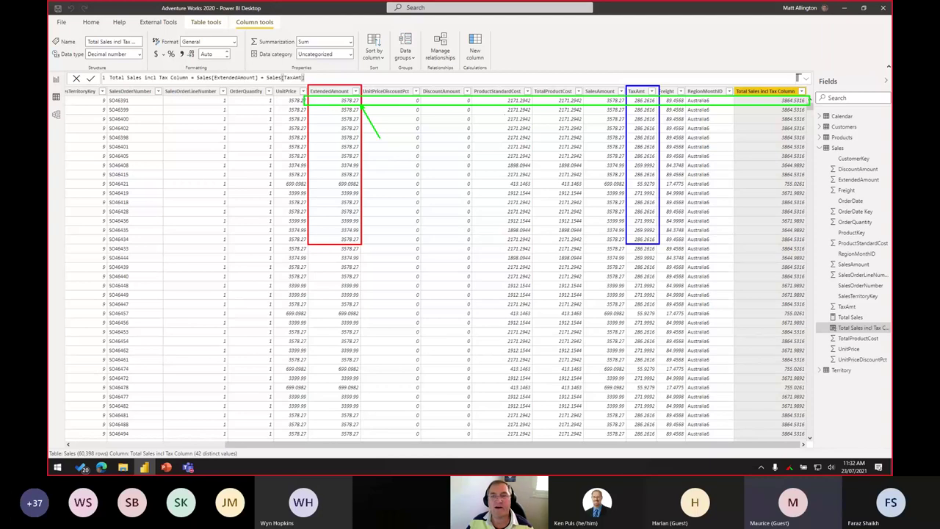
pyautogui.moveTo(588, 144); pyautogui.dragTo(624, 105)
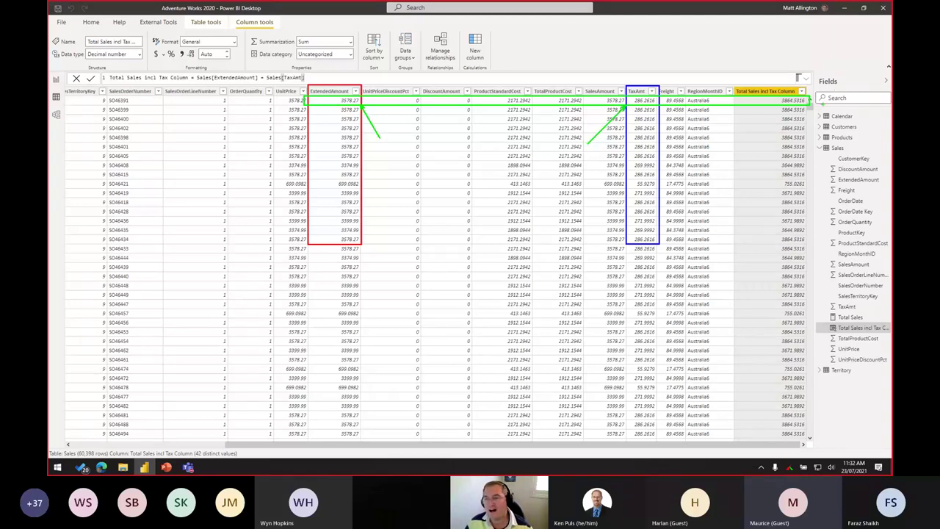
pyautogui.moveTo(778, 104); pyautogui.dragTo(753, 125)
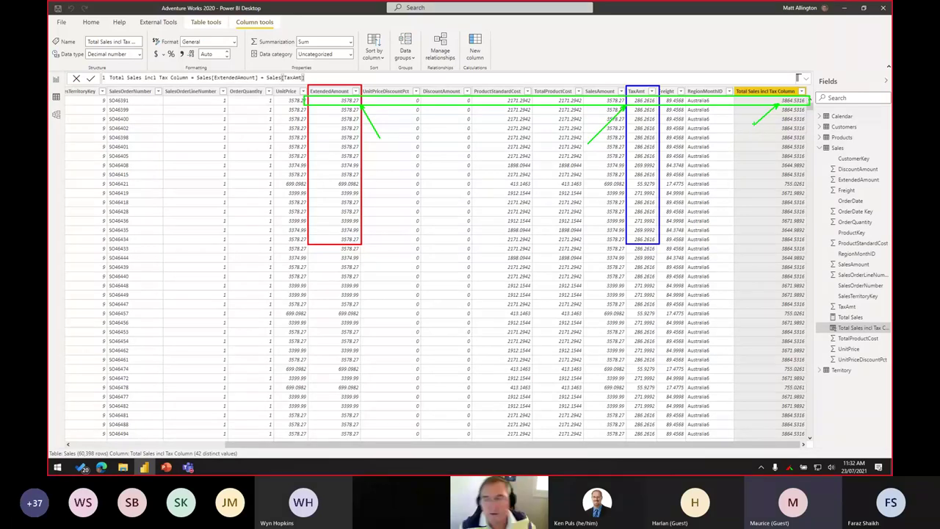
pyautogui.press('Escape')
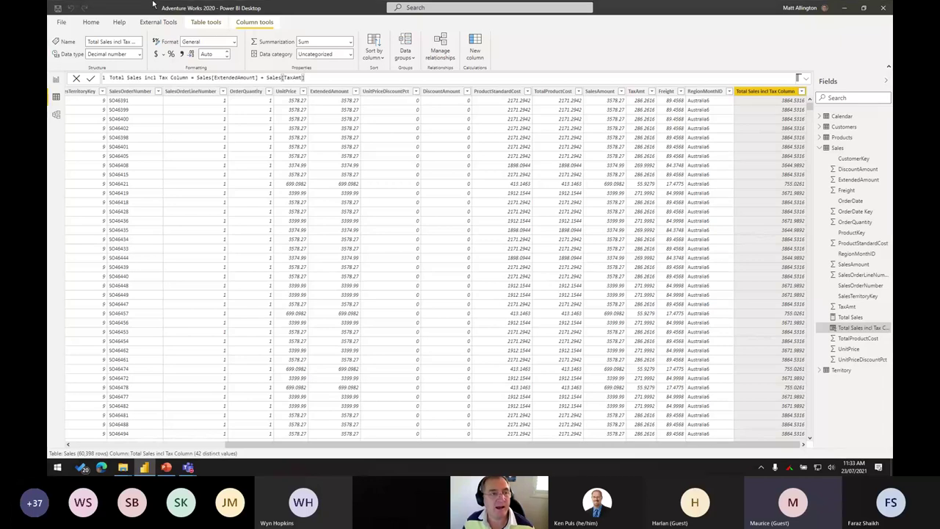
# Launch DAX Studio from the Adventure Works 2020 report and make its window slightly taller.
pyautogui.click(207, 23)
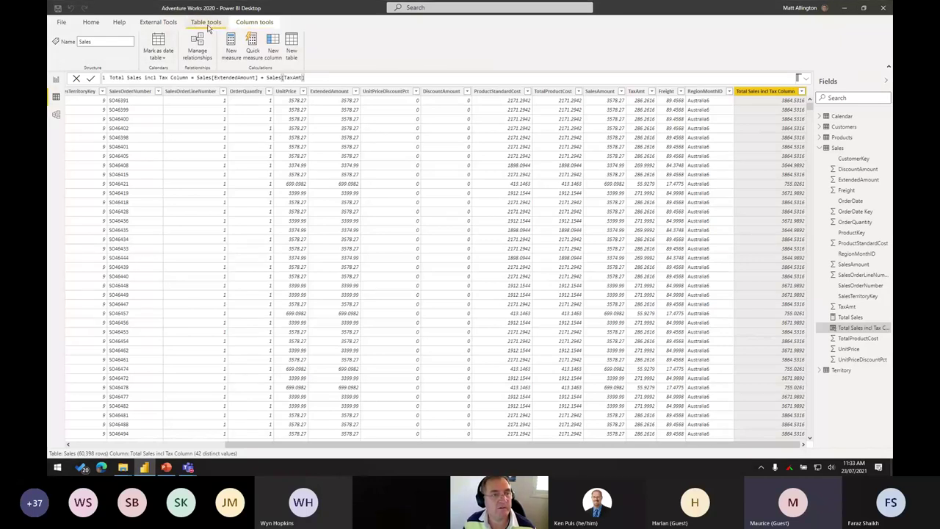
pyautogui.click(158, 22)
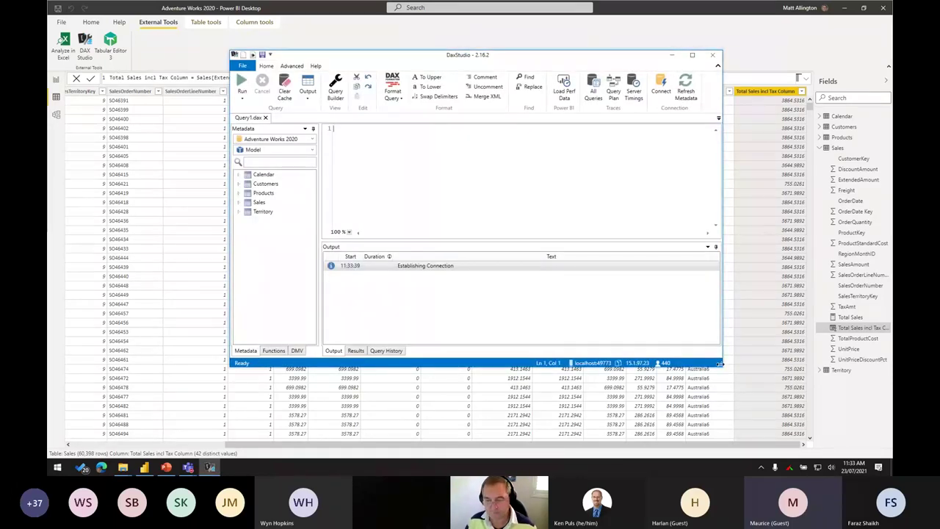
pyautogui.moveTo(719, 363); pyautogui.dragTo(720, 387)
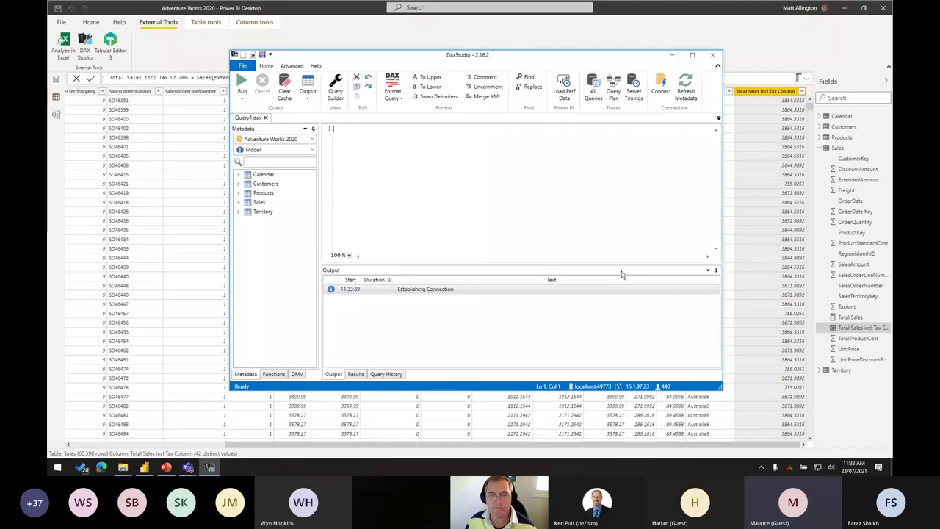
# Start a DAX query with EVALUATE and a SUMMARIZE function over the Sales table.
pyautogui.write('ev')
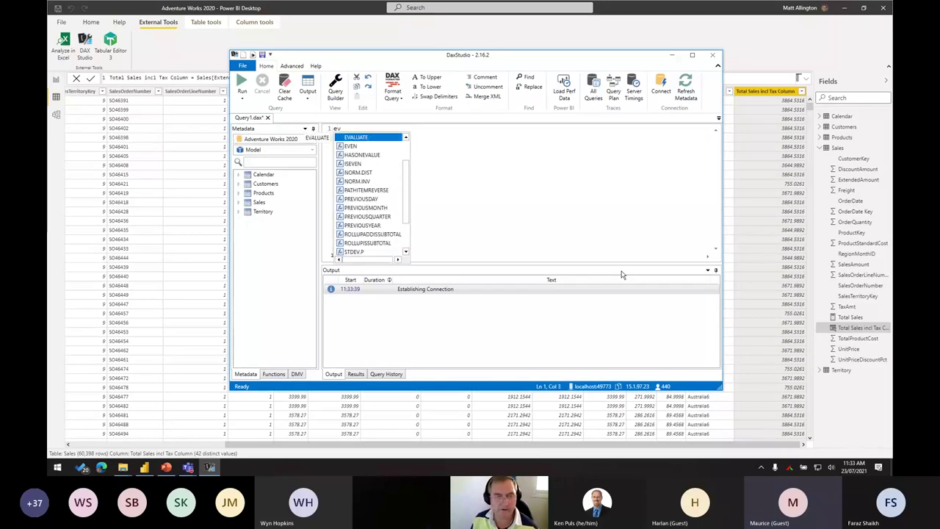
pyautogui.press('Return')
pyautogui.press('Return')
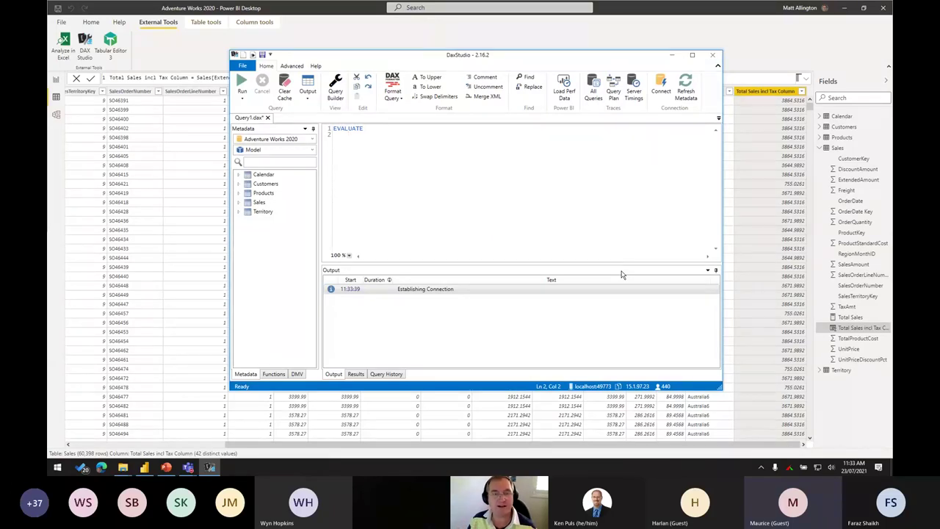
pyautogui.write('summ')
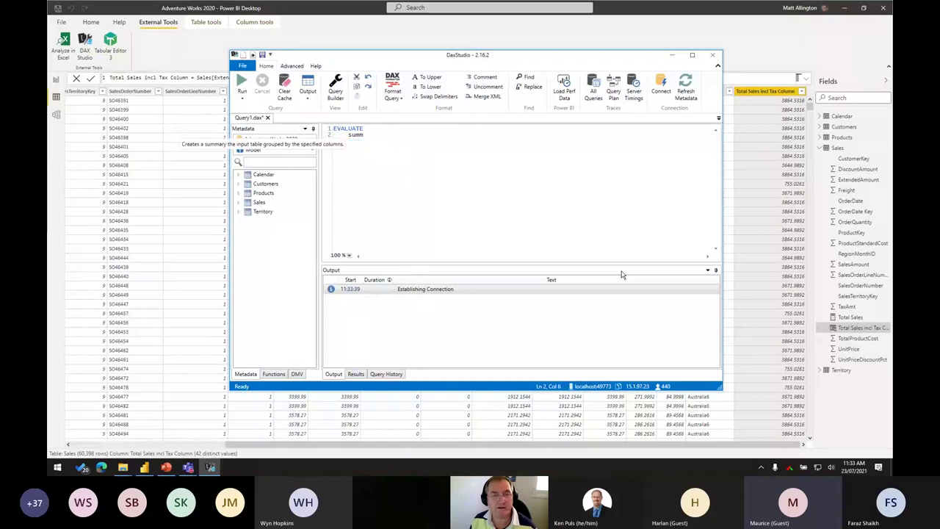
pyautogui.press('Tab')
pyautogui.write('(')
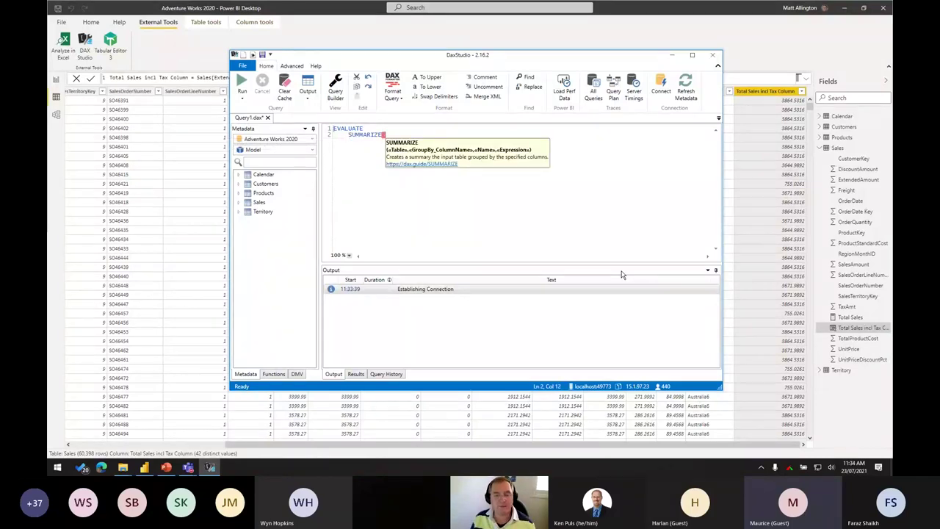
pyautogui.write('Sales')
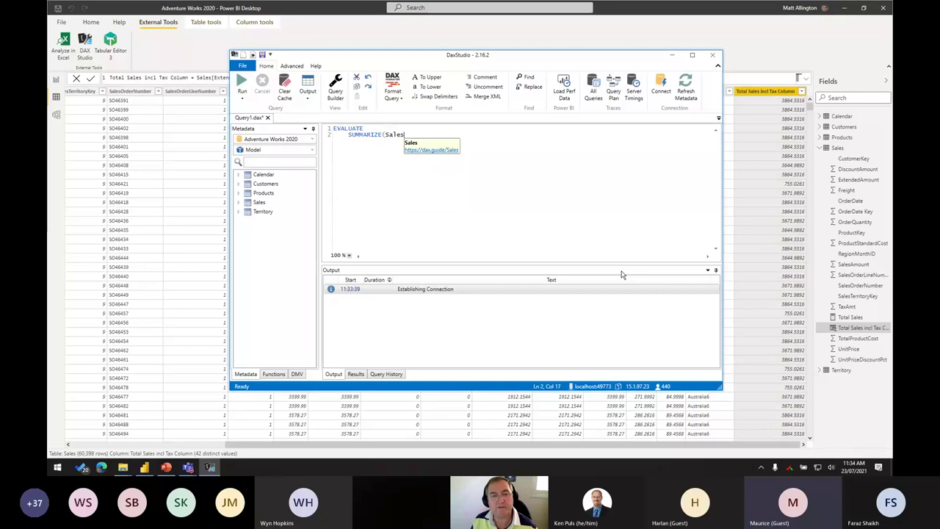
pyautogui.write(',')
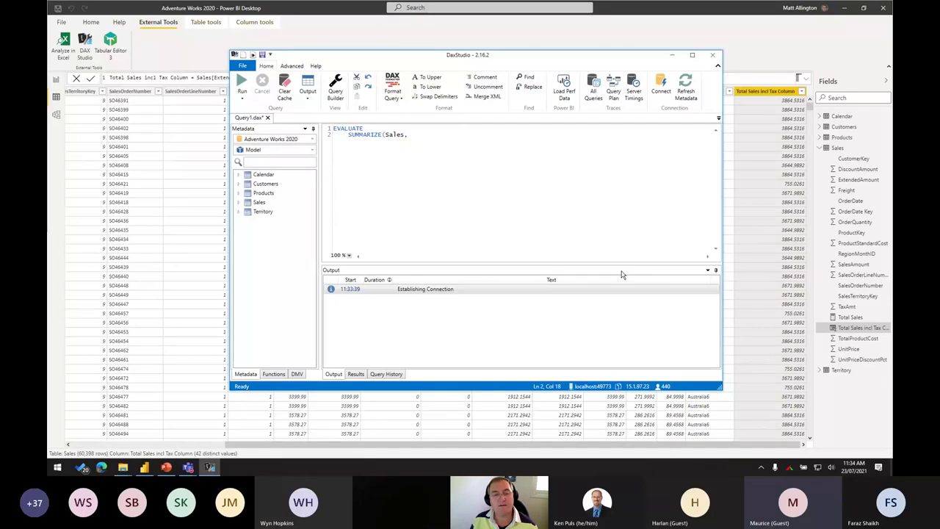
# Complete the SUMMARIZE function with Products[Category] as the grouping column and run the query.
pyautogui.write('pro')
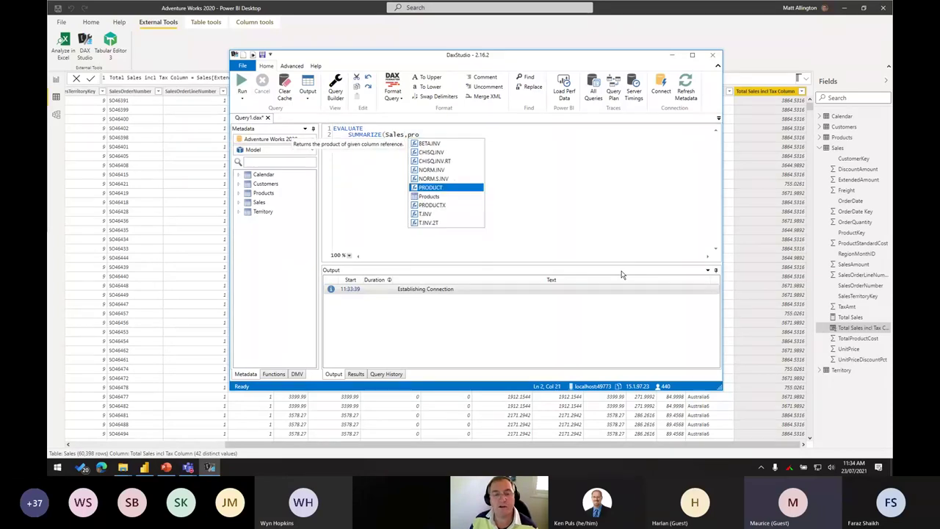
pyautogui.press('Down')
pyautogui.press('Tab')
pyautogui.write('[')
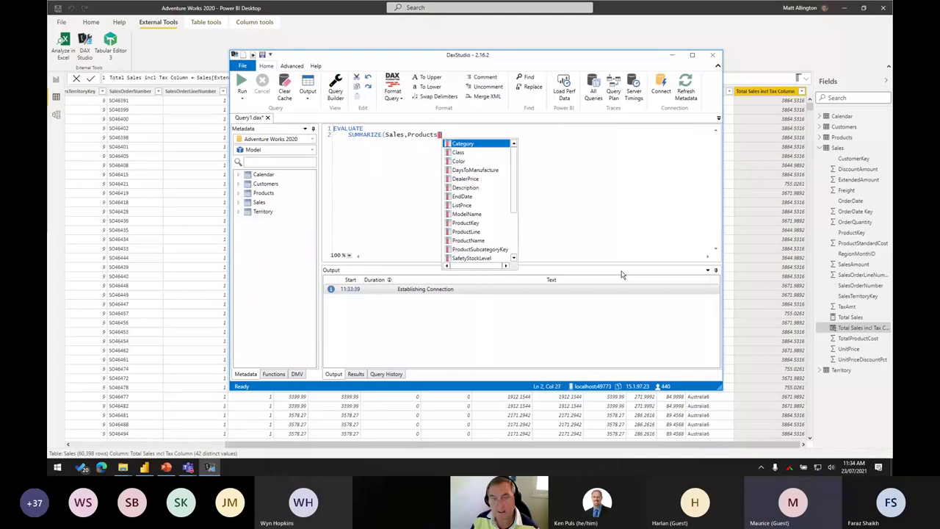
pyautogui.write('cat')
pyautogui.press('Tab')
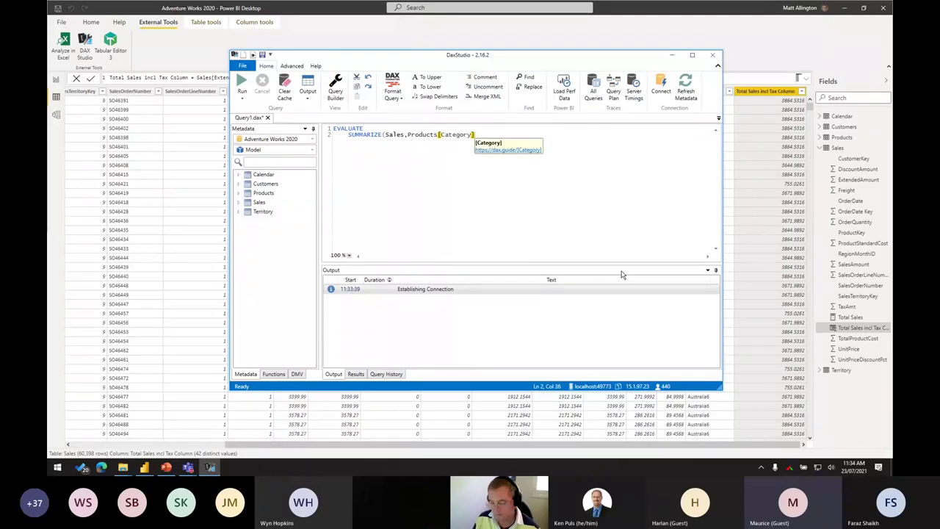
pyautogui.write(')')
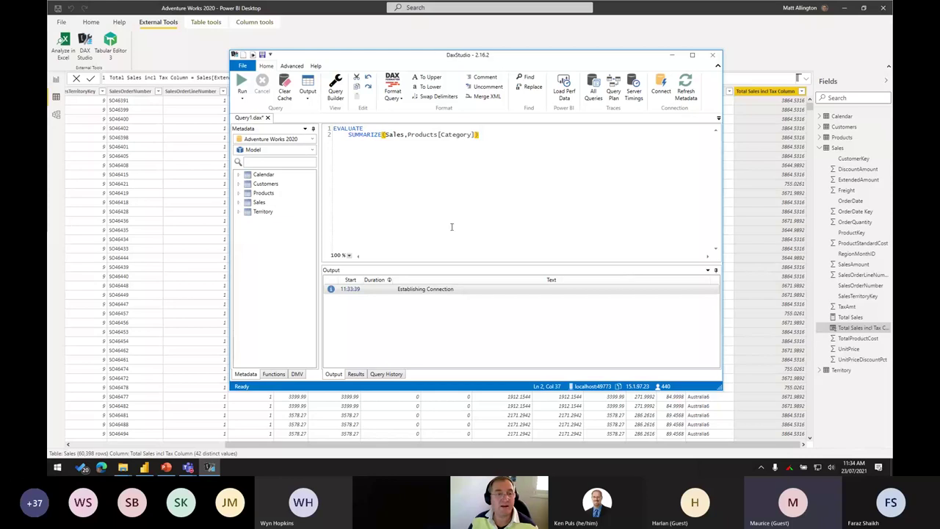
pyautogui.click(241, 86)
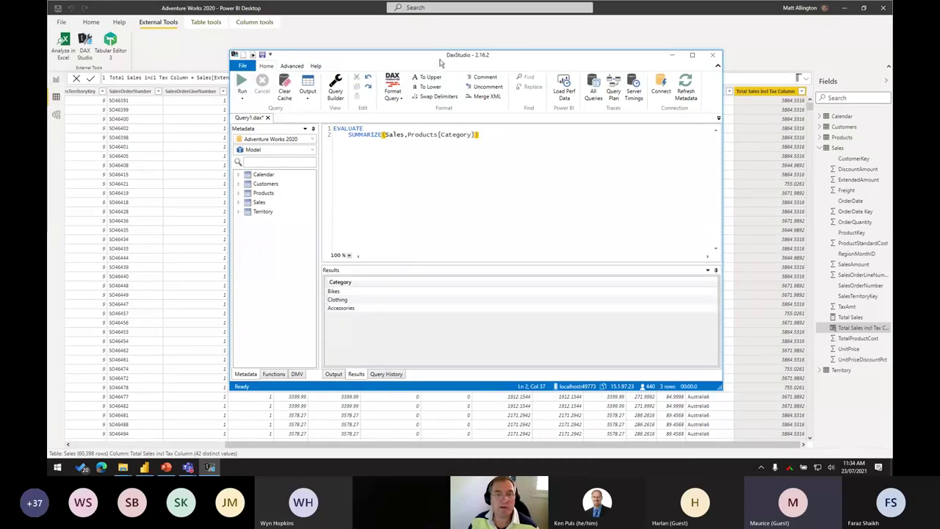
# Reposition the DAX Studio window, then frame and point red arrows at the Category results and the Total Sales incl Tax Column.
pyautogui.moveTo(442, 58); pyautogui.dragTo(434, 49)
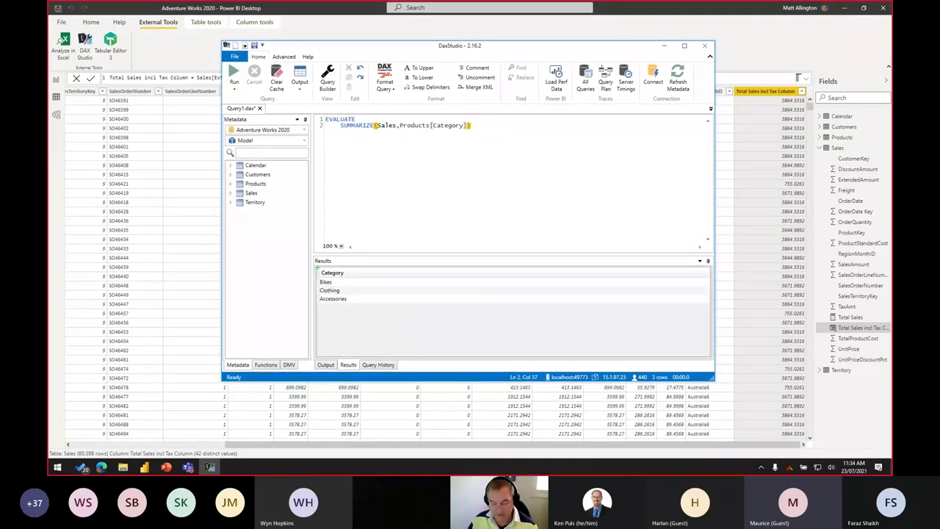
pyautogui.moveTo(315, 266)
pyautogui.mouseDown()
pyautogui.moveTo(358, 318)
pyautogui.moveTo(351, 312)
pyautogui.mouseUp()
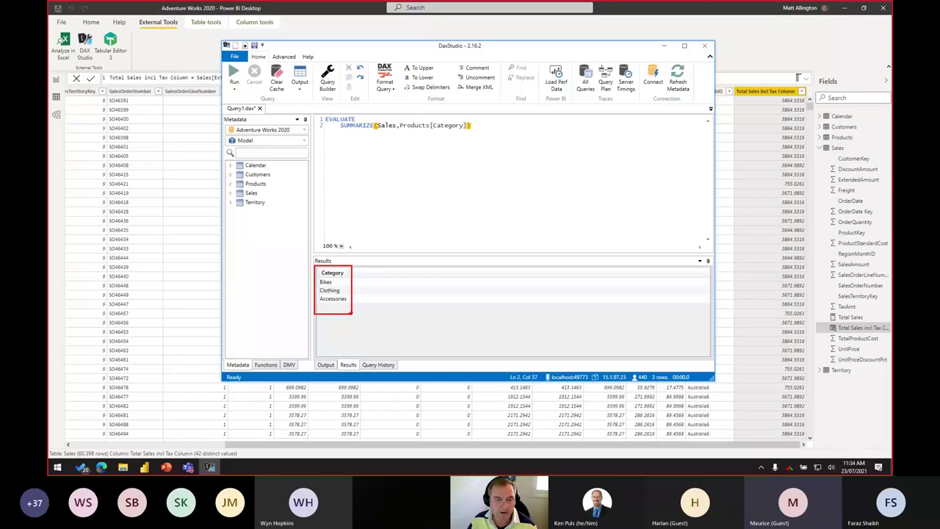
pyautogui.moveTo(331, 215); pyautogui.dragTo(331, 260)
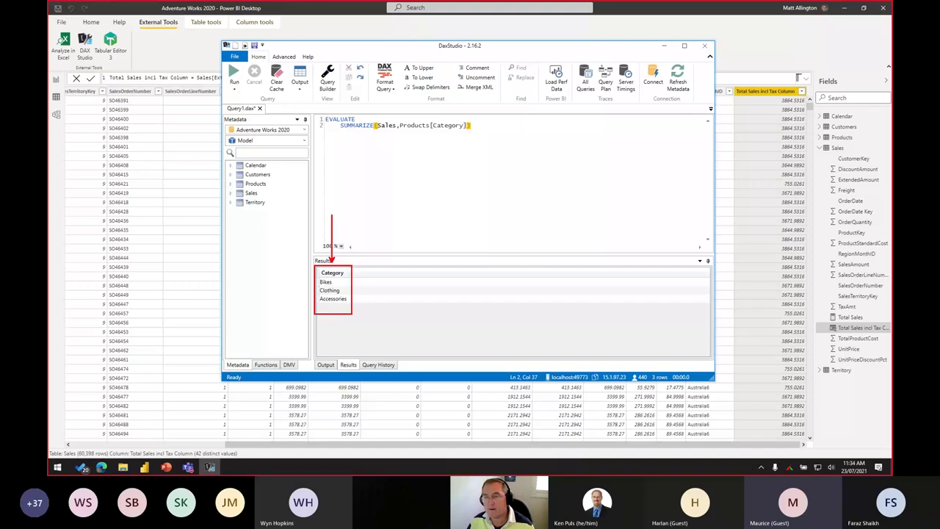
pyautogui.moveTo(734, 81); pyautogui.dragTo(809, 383)
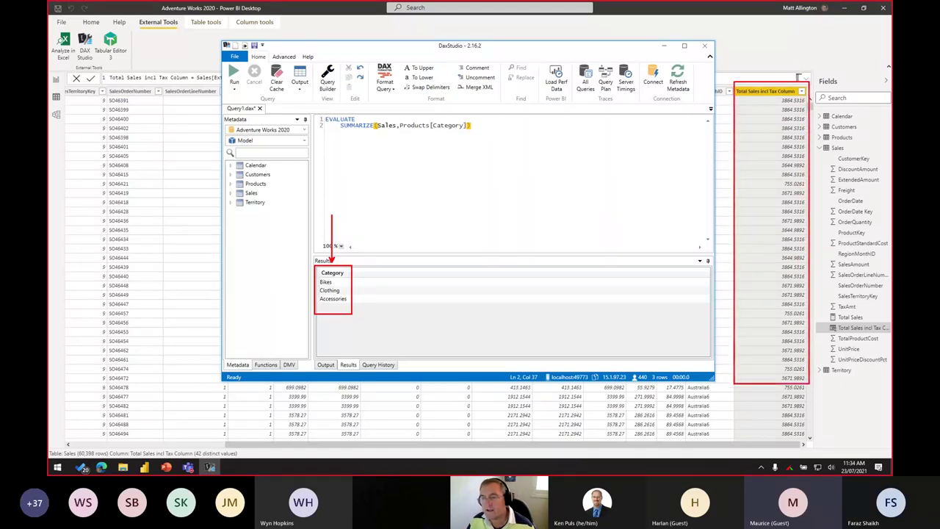
pyautogui.moveTo(754, 71); pyautogui.dragTo(748, 40)
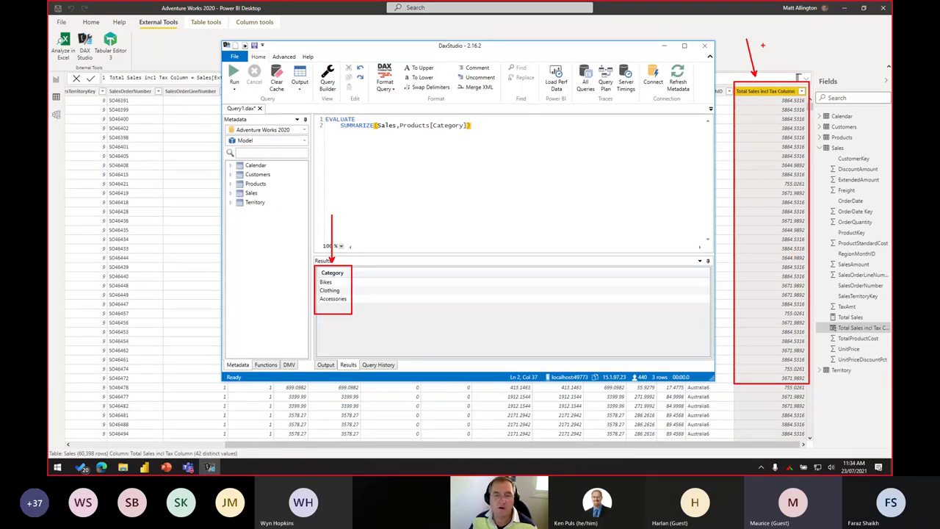
pyautogui.moveTo(359, 272); pyautogui.dragTo(432, 272)
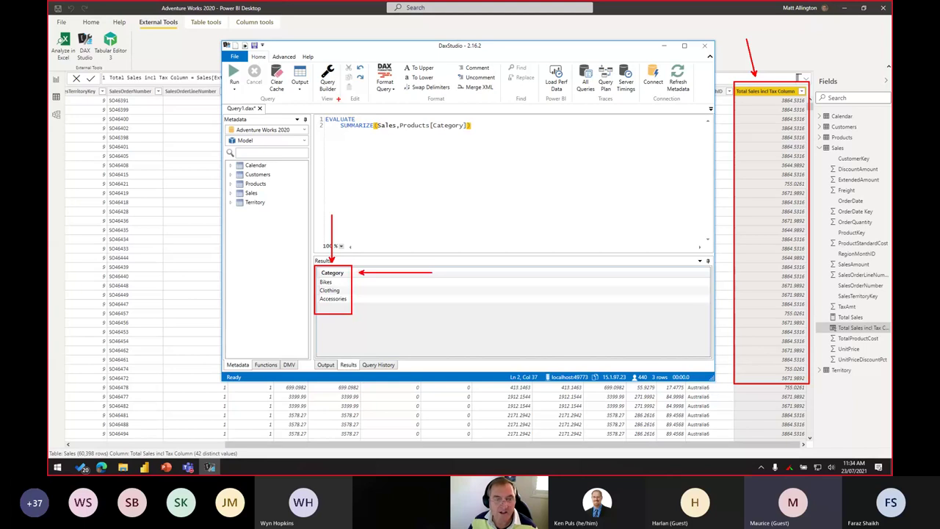
# Annotate the query, its Products[Category] and Sales arguments and the three category rows in red, and clear all annotations.
pyautogui.moveTo(314, 116); pyautogui.dragTo(489, 143)
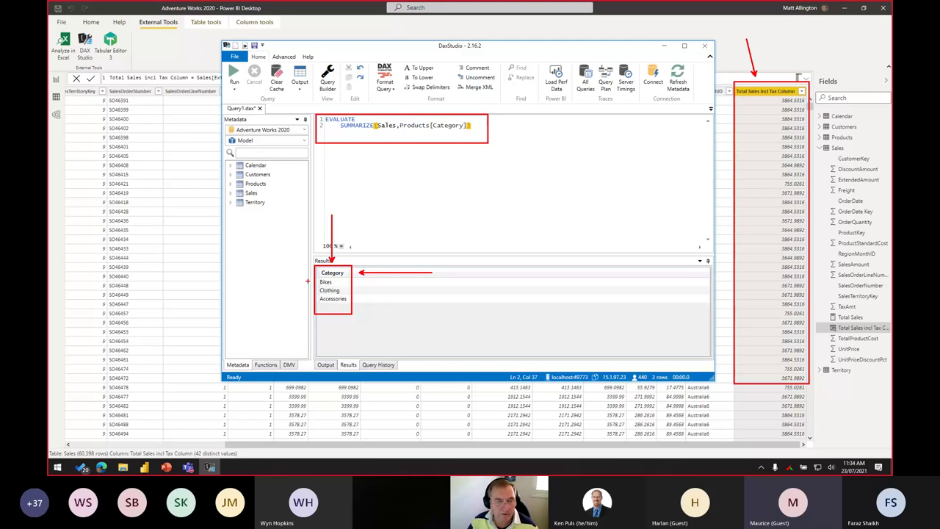
pyautogui.moveTo(308, 280)
pyautogui.mouseDown()
pyautogui.moveTo(287, 280)
pyautogui.moveTo(284, 298)
pyautogui.mouseUp()
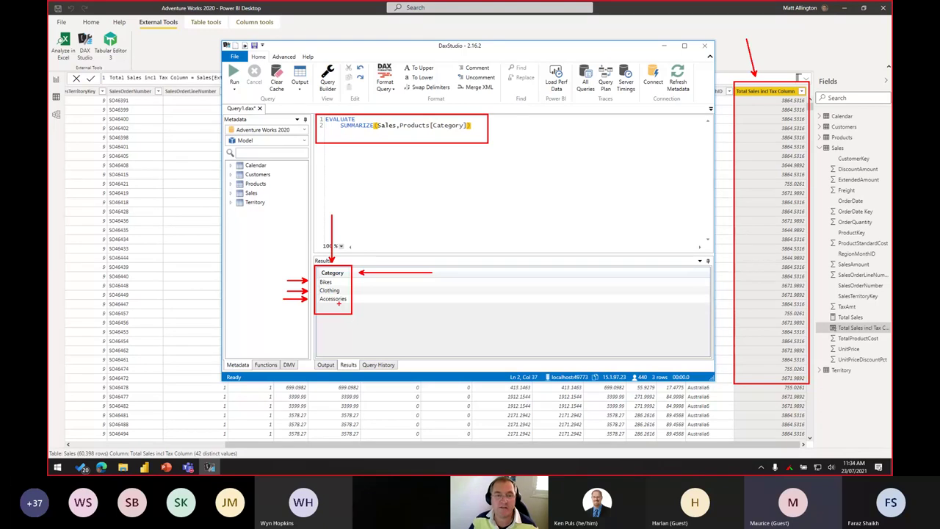
pyautogui.moveTo(398, 119); pyautogui.dragTo(469, 133)
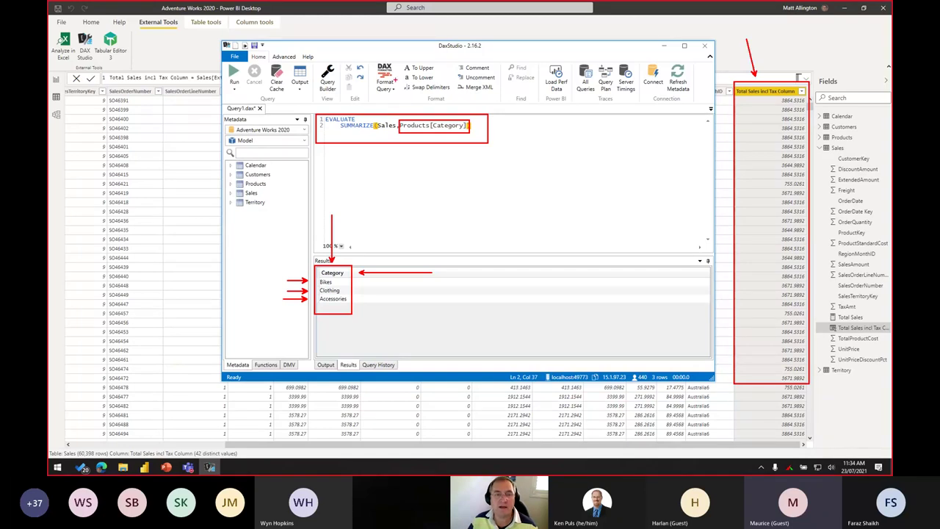
pyautogui.moveTo(382, 132); pyautogui.dragTo(382, 196)
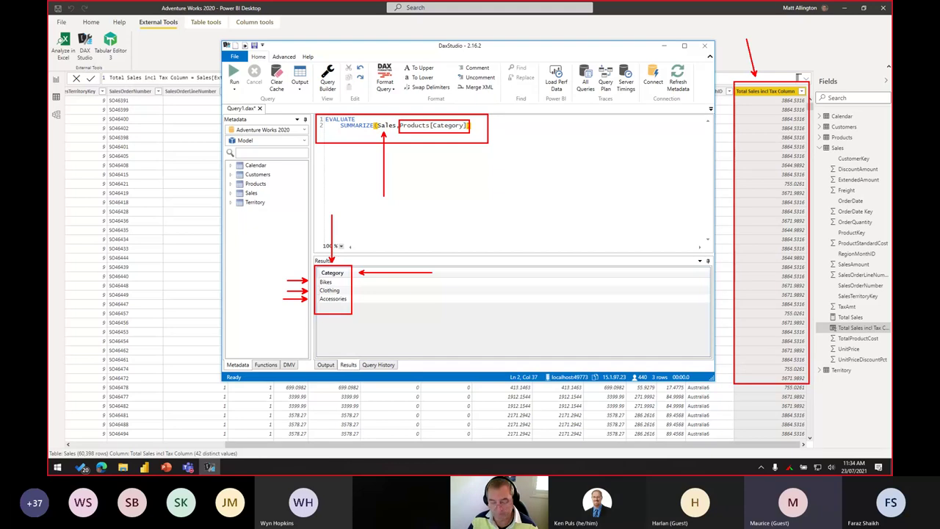
pyautogui.press('Escape')
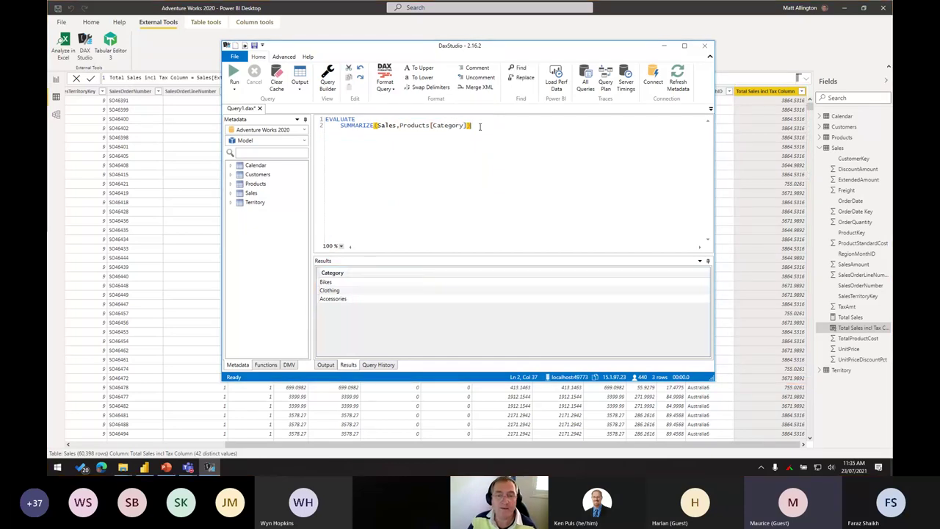
# Extend the SUMMARIZE function with a column named "Total Sales" and a reference to the total Sales measure.
pyautogui.write(',')
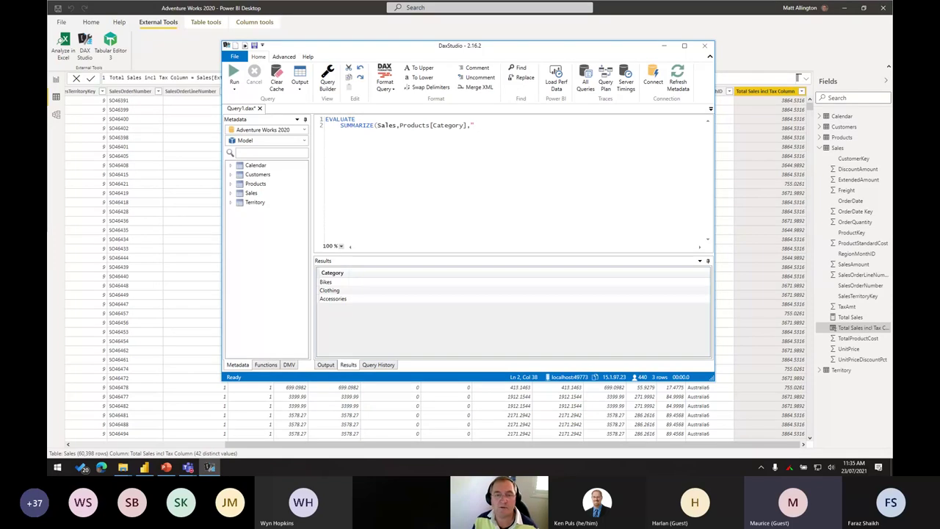
pyautogui.write('otal Sales')
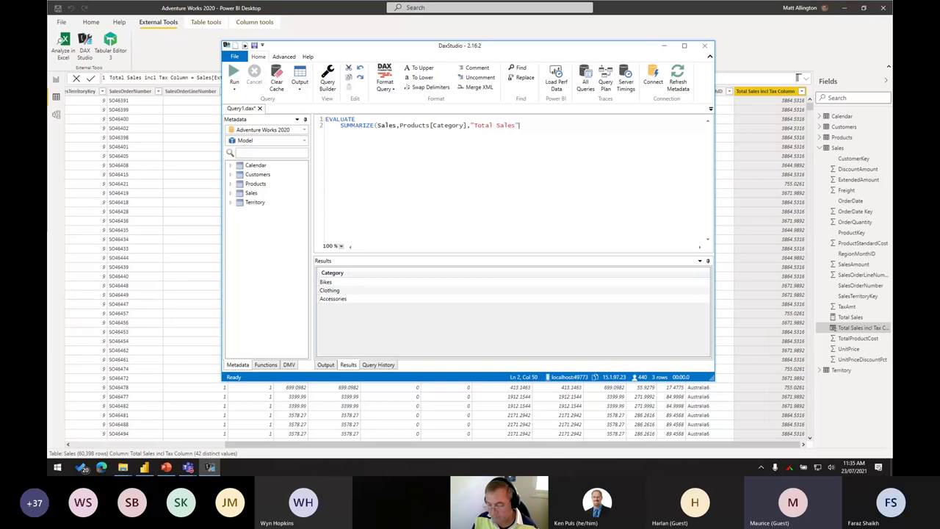
pyautogui.write(')')
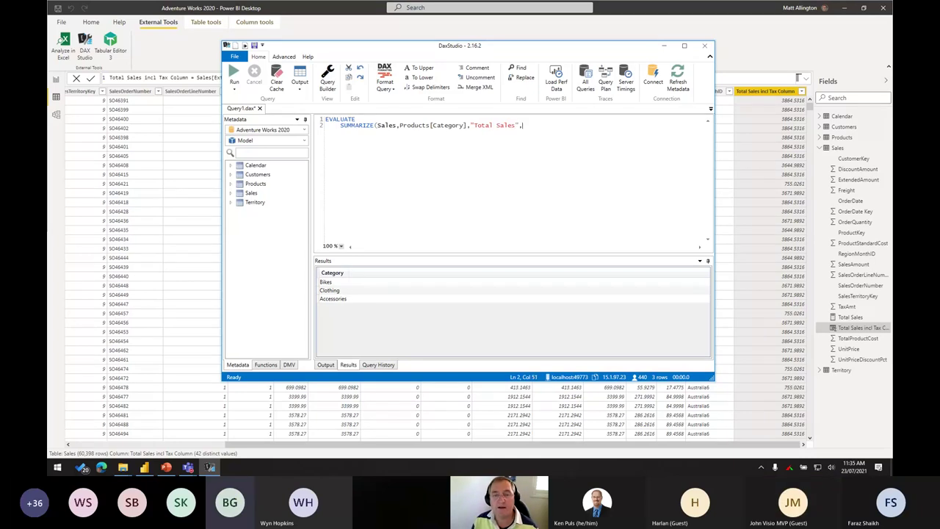
pyautogui.write('total Sales')
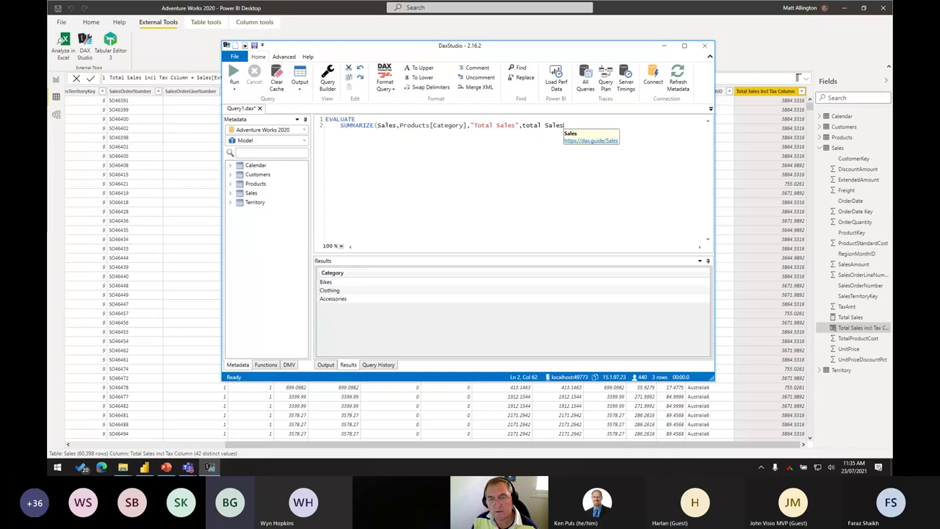
pyautogui.write(')')
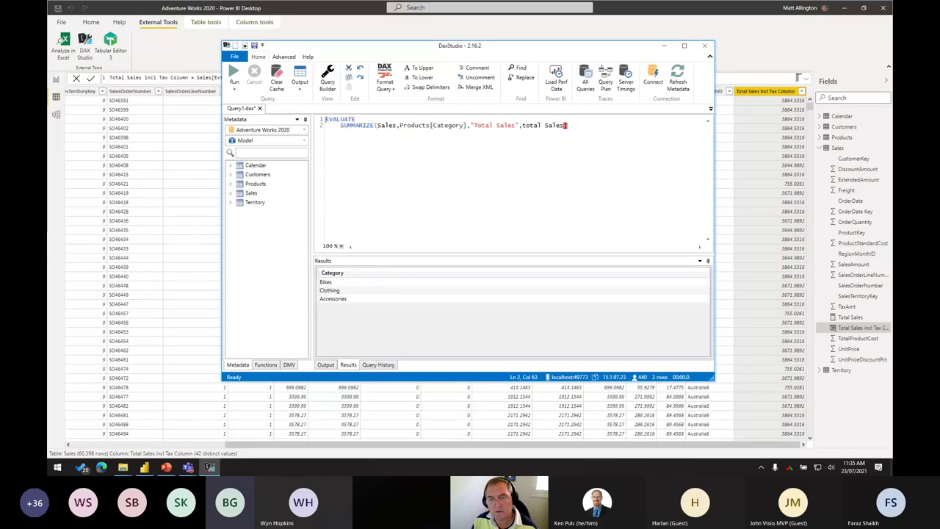
# Enclose the total Sales measure reference in square brackets and run the query.
pyautogui.press('Left')
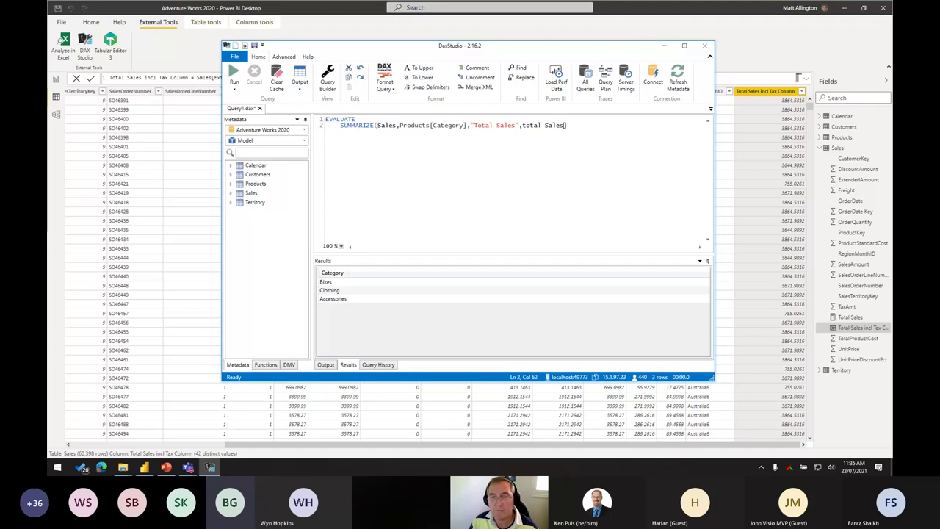
pyautogui.write(']')
pyautogui.hotkey('ctrl', 'Left')
pyautogui.hotkey('ctrl', 'Left')
pyautogui.write('[')
pyautogui.press('End')
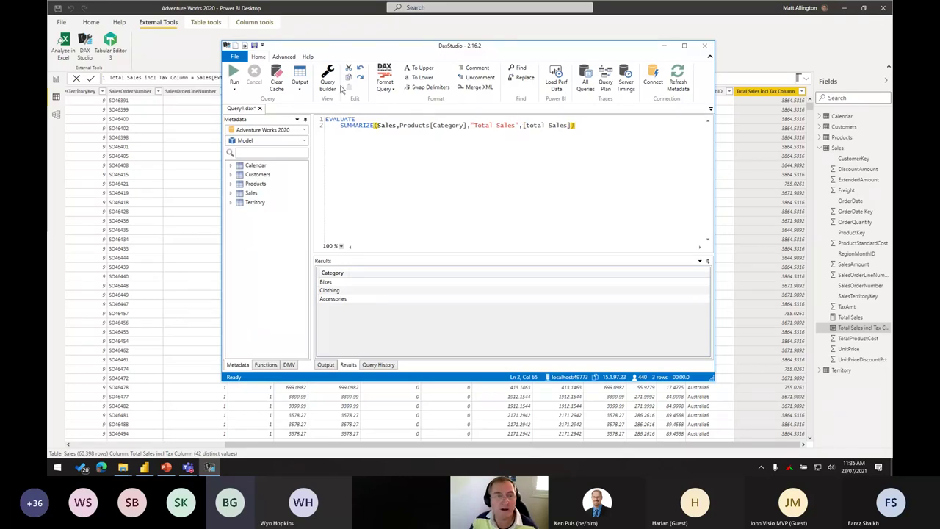
pyautogui.click(241, 77)
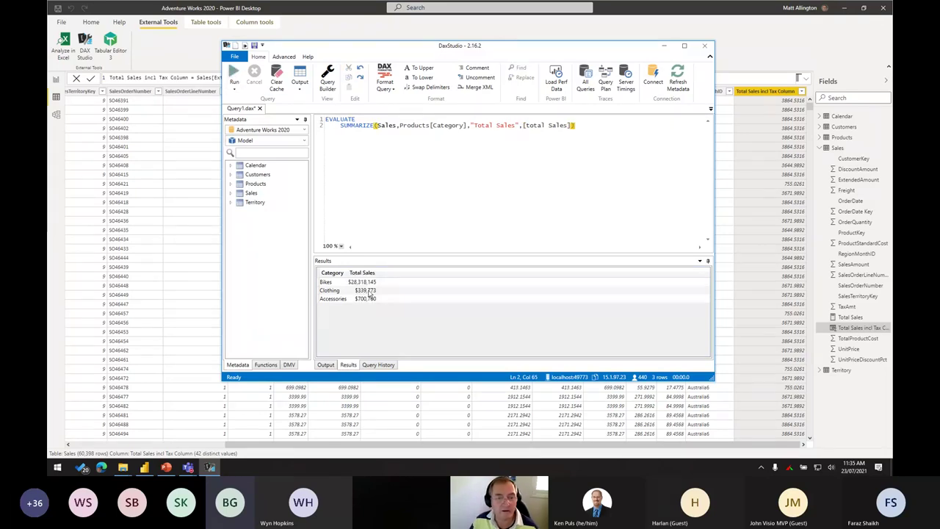
# Frame the query results in red, point arrows at the Category and Total Sales columns, and clear the annotations.
pyautogui.hotkey('ctrl', '2')
pyautogui.moveTo(313, 264)
pyautogui.mouseDown()
pyautogui.moveTo(389, 310)
pyautogui.moveTo(334, 334)
pyautogui.moveTo(365, 334)
pyautogui.mouseUp()
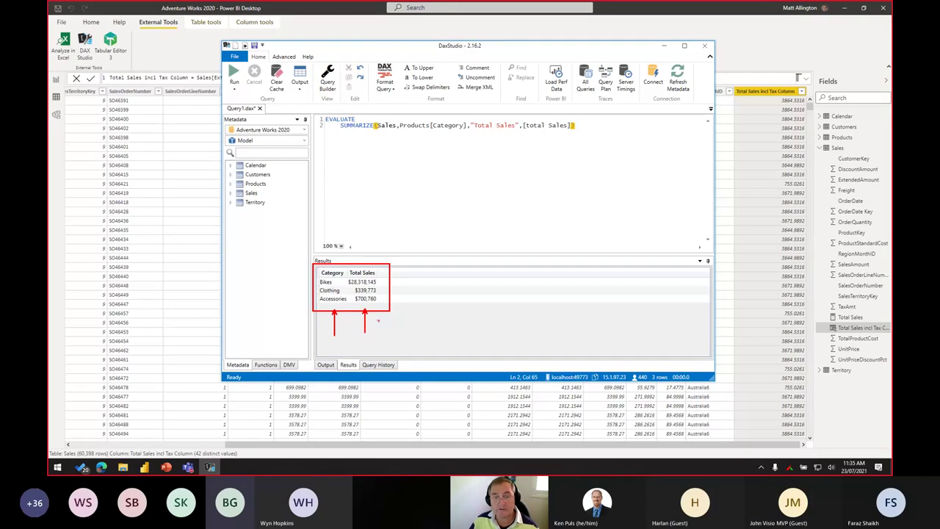
pyautogui.press('Escape')
pyautogui.click(388, 203)
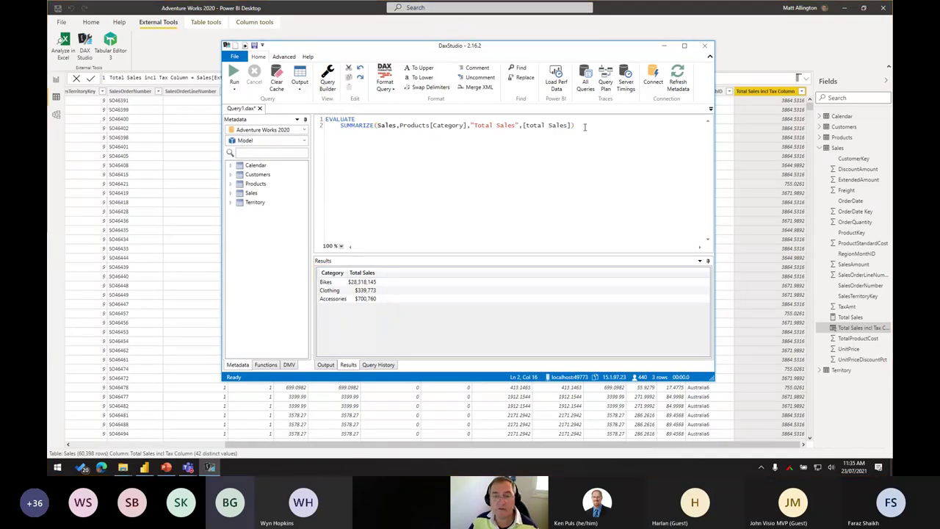
# Copy the whole SUMMARIZE expression from the query and switch to Power BI Desktop.
pyautogui.moveTo(584, 126); pyautogui.dragTo(323, 126)
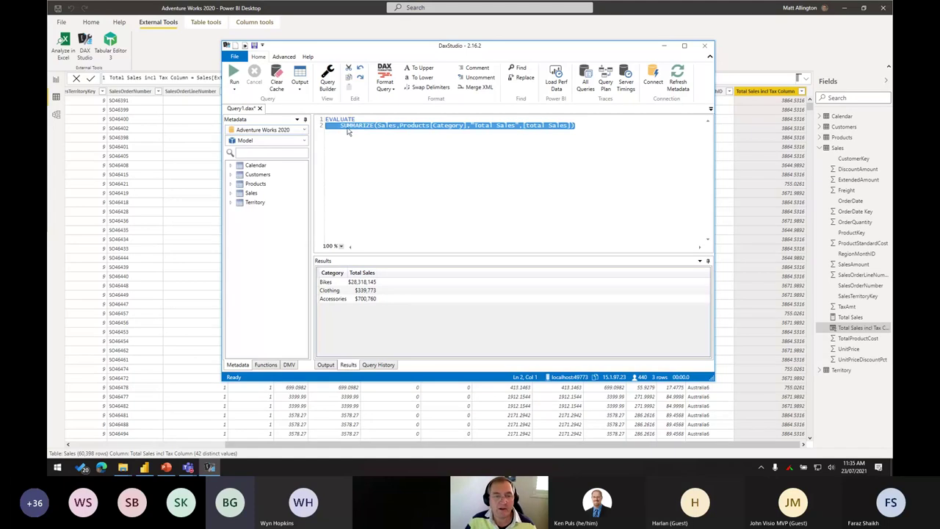
pyautogui.moveTo(364, 128)
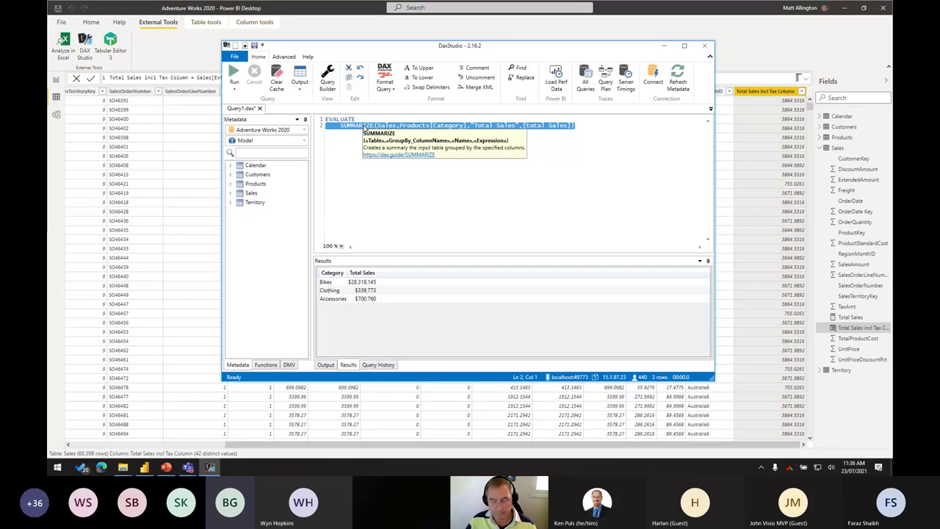
pyautogui.click(303, 13)
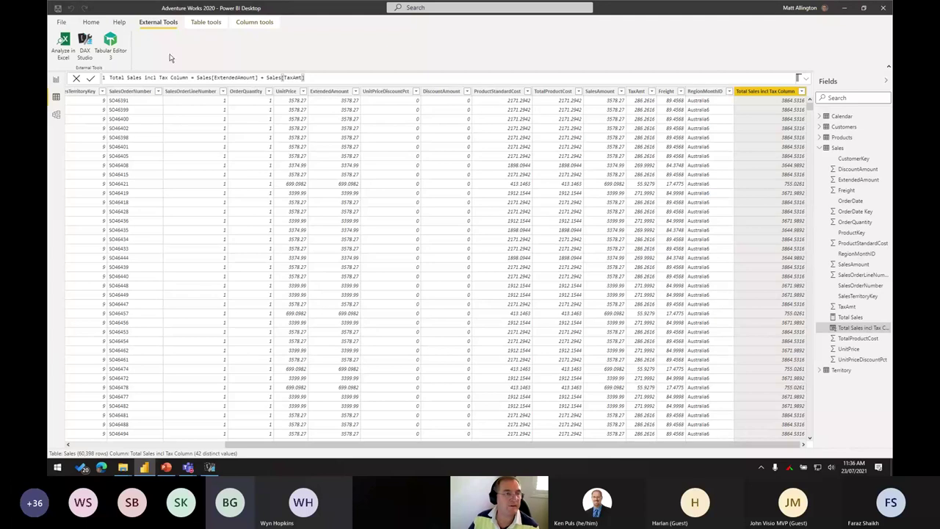
# Create a calculated table defined as SUMMARIZE(Sales,Products[Category],"Total Sales",[total Sales]).
pyautogui.click(90, 23)
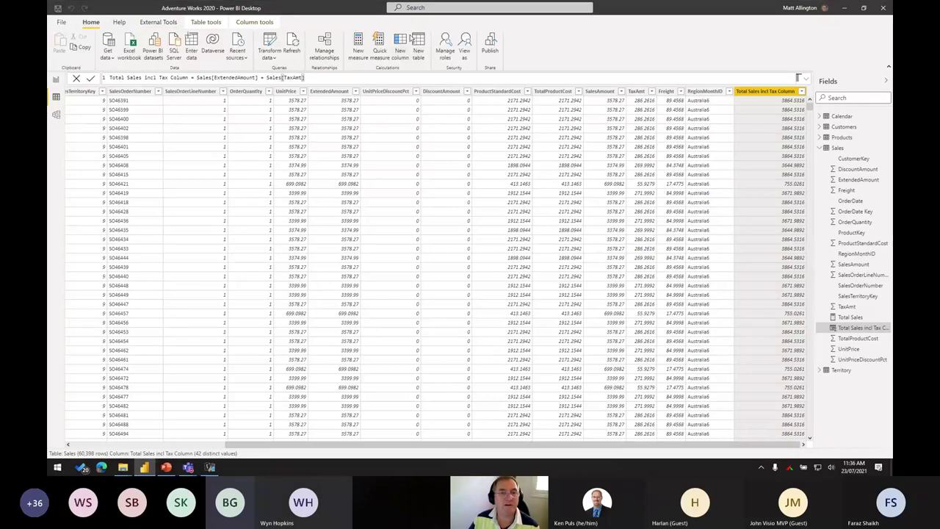
pyautogui.click(424, 47)
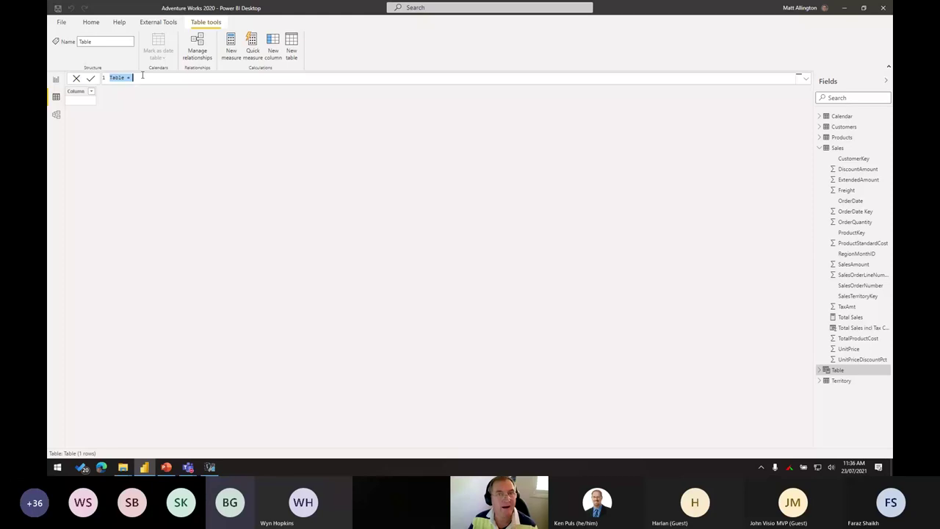
pyautogui.click(145, 76)
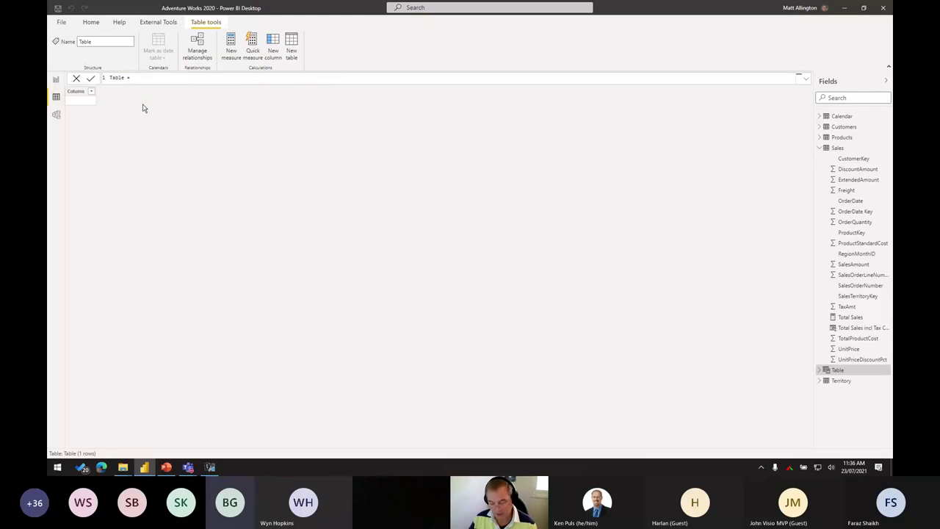
pyautogui.write('SUMMARIZE(Sales,Products[Category],"Total Sales",[Total Sales])')
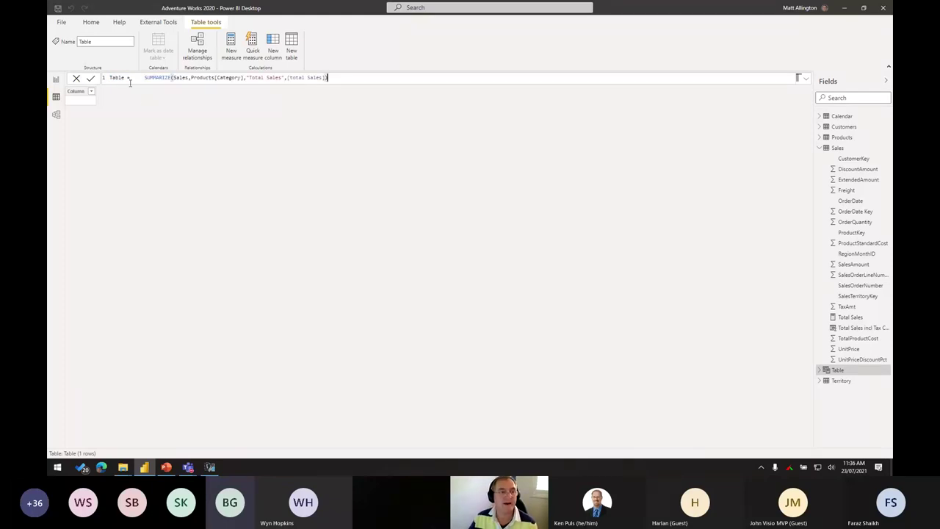
pyautogui.click(91, 80)
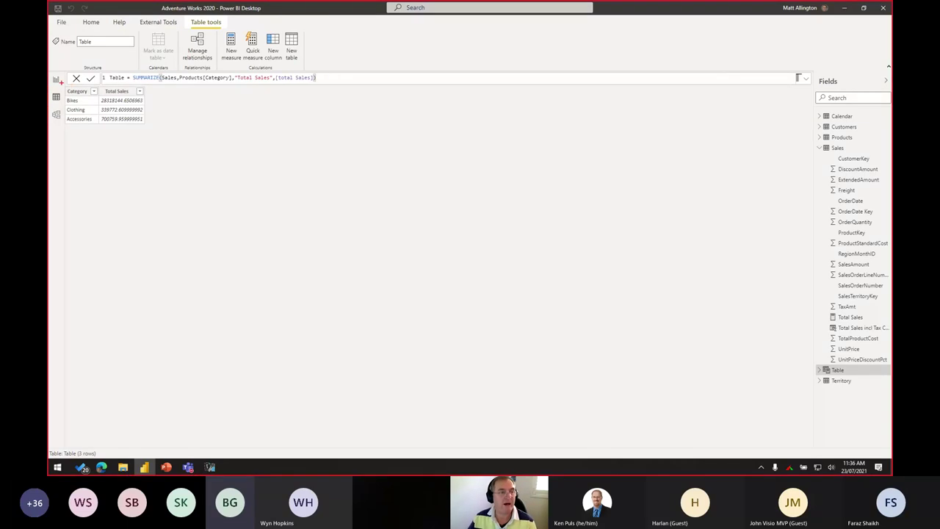
# Frame the calculated table's rows in red and reposition the table beside Territory in the model diagram.
pyautogui.moveTo(62, 84); pyautogui.dragTo(151, 133)
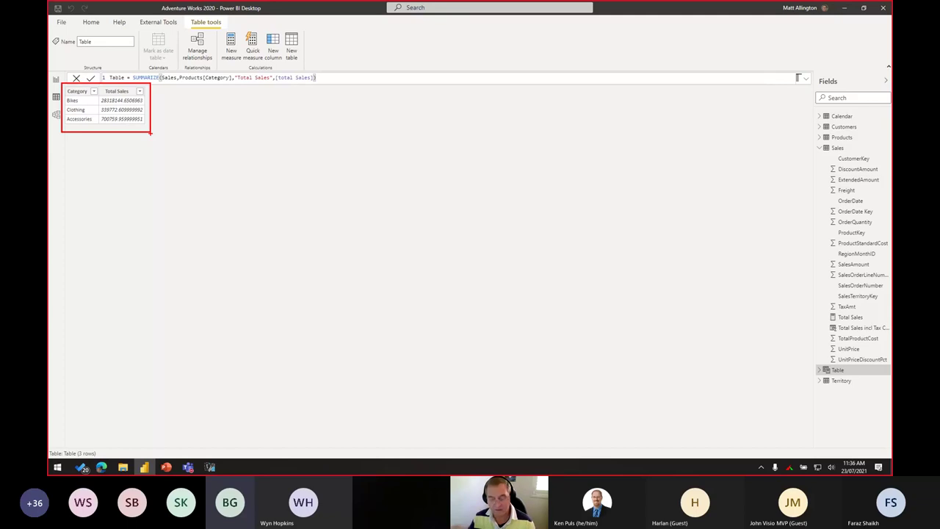
pyautogui.click(55, 114)
pyautogui.moveTo(590, 110); pyautogui.dragTo(565, 139)
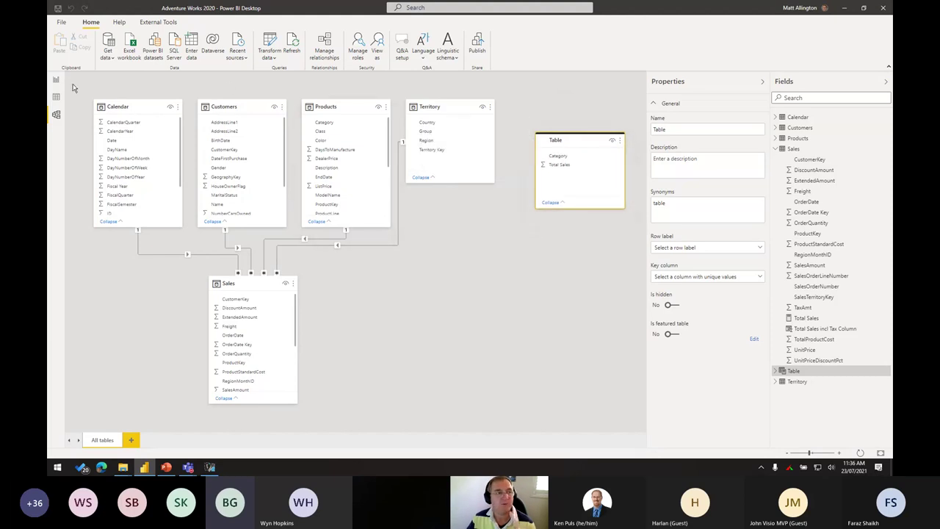
# Change the report's Total Sales by Category pie chart to a table visual and temporarily mark its rows with a red frame and arrows.
pyautogui.click(56, 81)
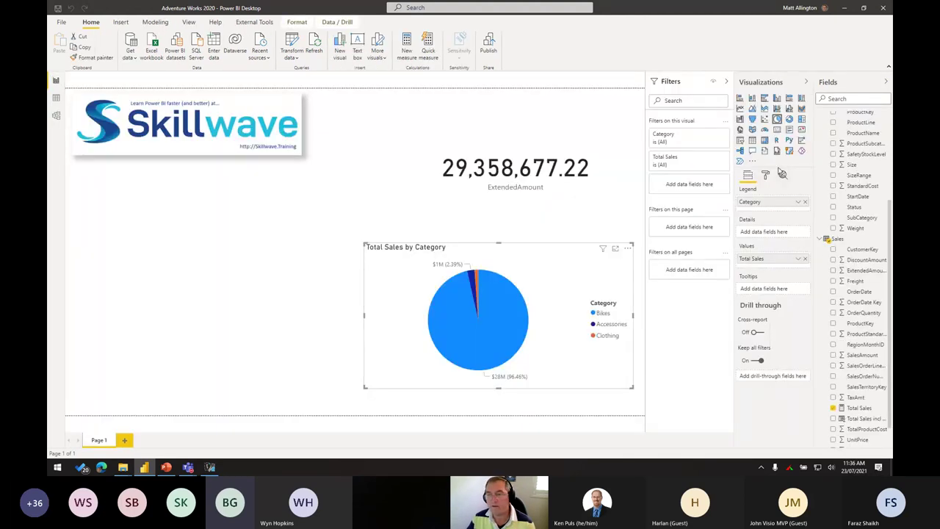
pyautogui.click(765, 140)
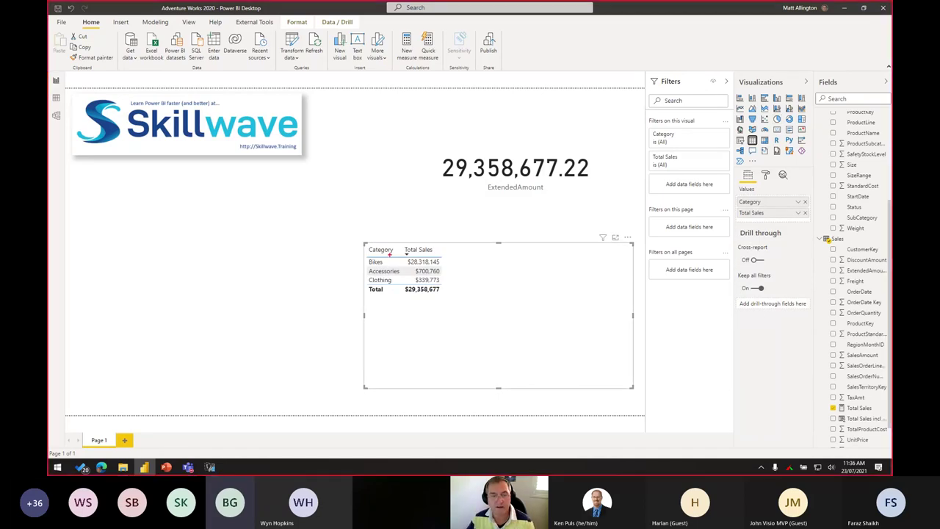
pyautogui.moveTo(360, 236); pyautogui.dragTo(455, 300)
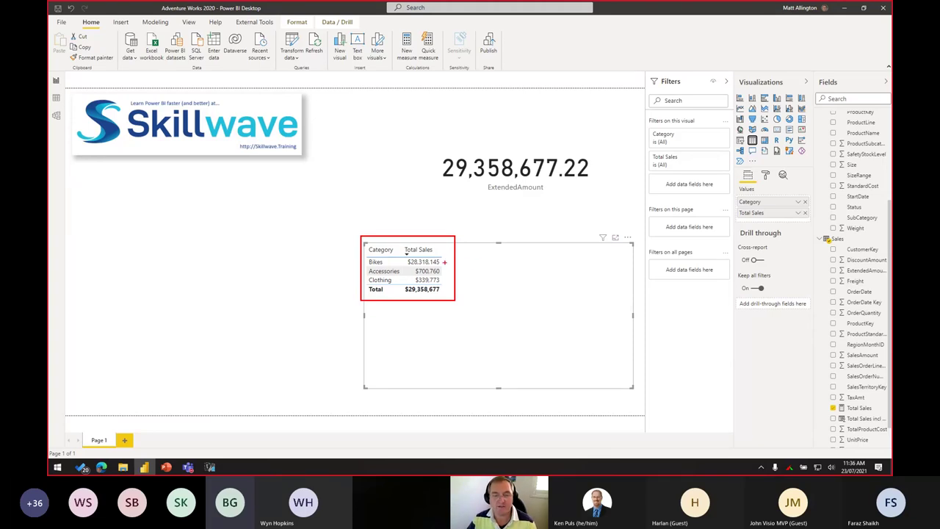
pyautogui.moveTo(482, 261); pyautogui.dragTo(446, 268)
pyautogui.moveTo(449, 281)
pyautogui.mouseDown()
pyautogui.moveTo(473, 291)
pyautogui.moveTo(457, 308)
pyautogui.mouseUp()
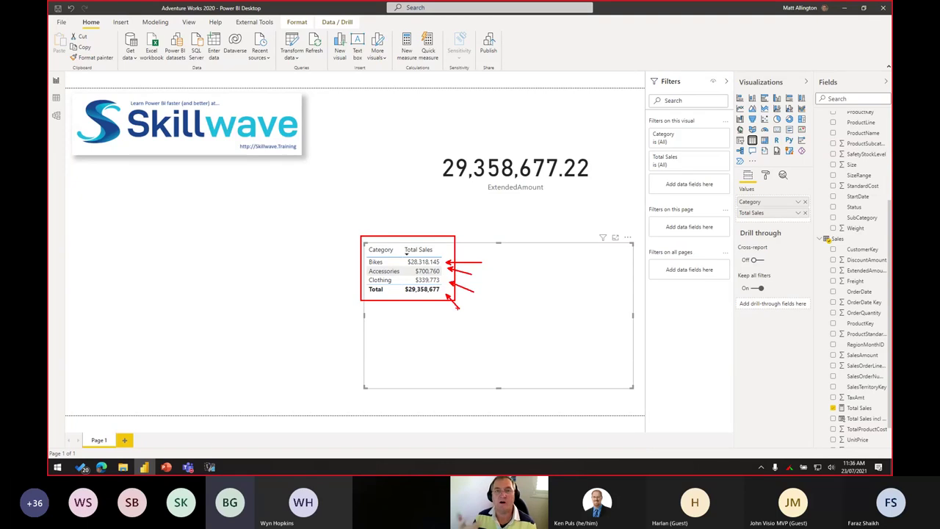
pyautogui.press('Escape')
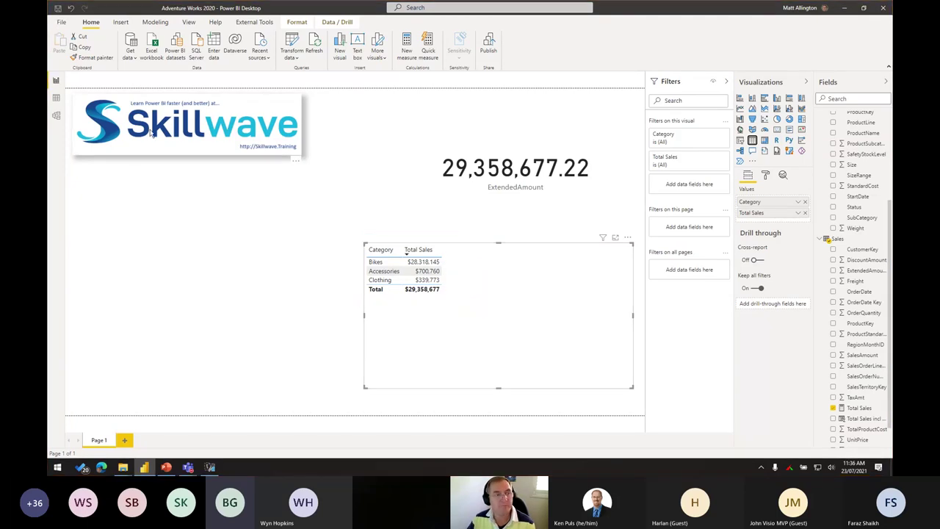
# Review the calculated table's data and switch to PowerPoint to present the DAX Usage Summary slide.
pyautogui.click(57, 98)
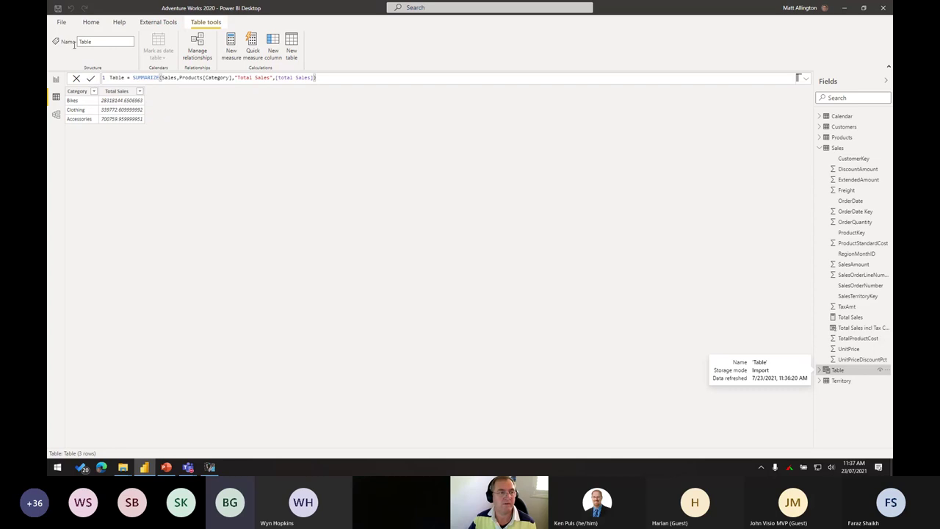
pyautogui.click(56, 81)
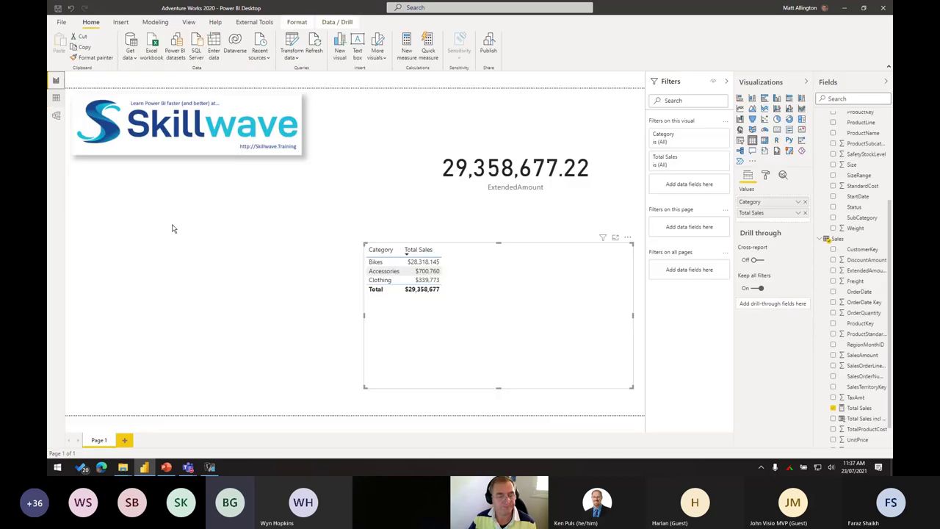
pyautogui.click(166, 466)
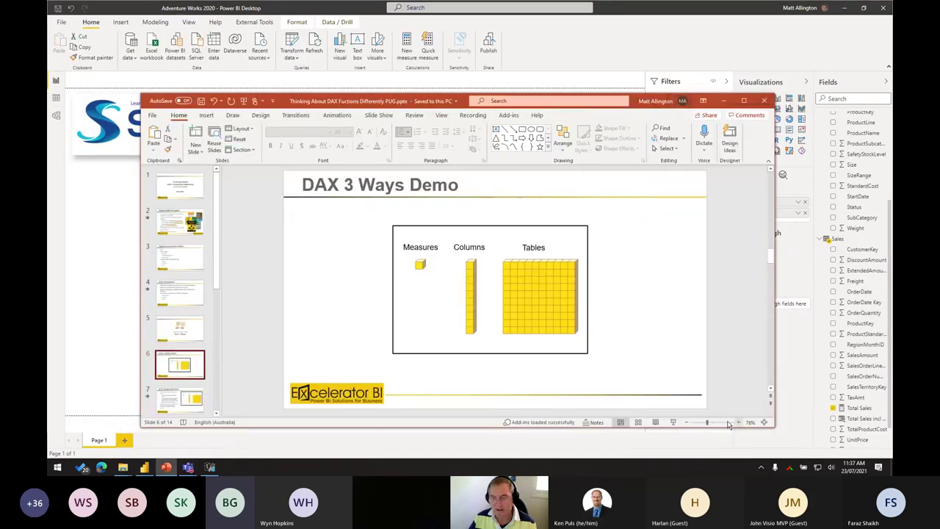
pyautogui.click(672, 423)
pyautogui.click(638, 353)
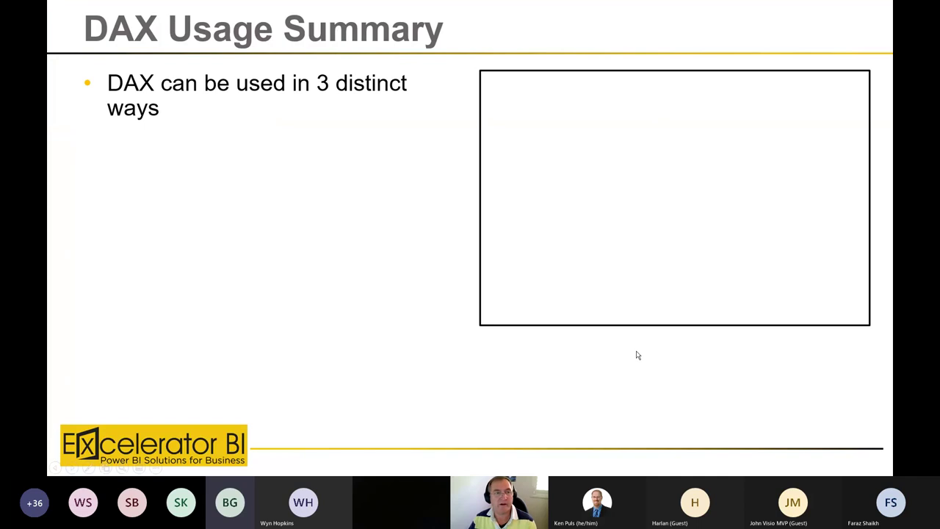
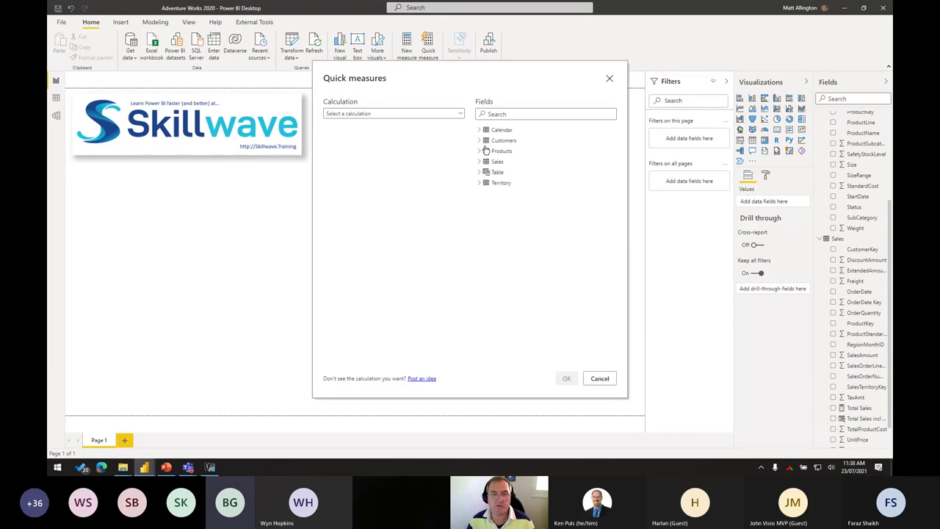
# Create an Addition quick measure with Sales ExtendedAmount as the base value and Freight as the value to add.
pyautogui.click(349, 116)
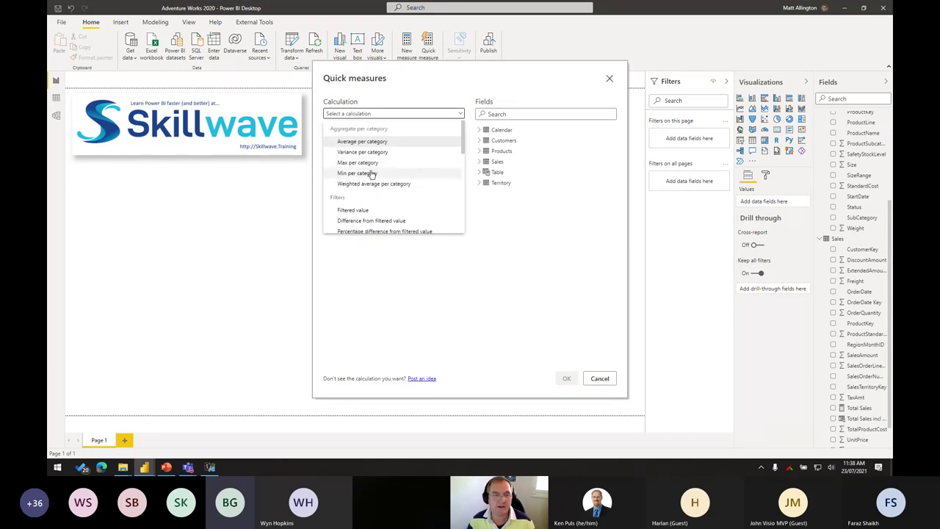
pyautogui.scroll(-3, 371, 170)
pyautogui.scroll(-5, 373, 192)
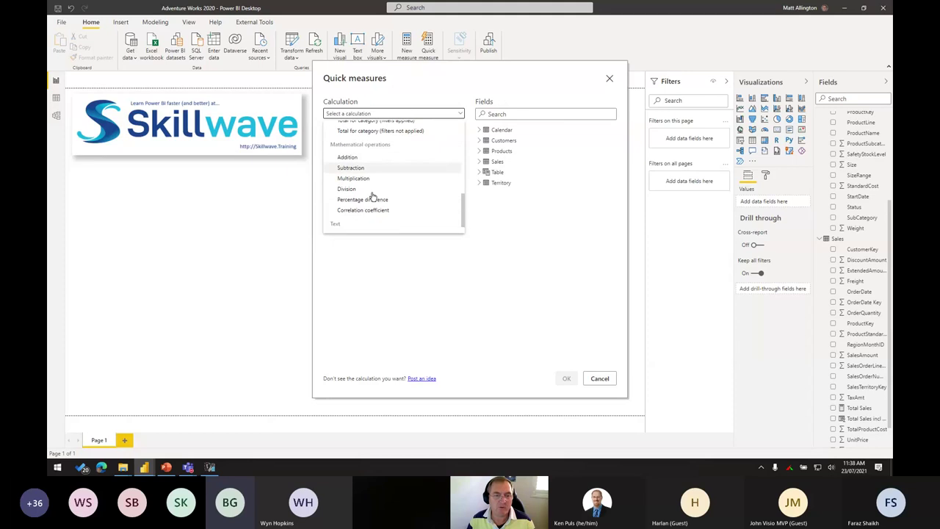
pyautogui.click(350, 142)
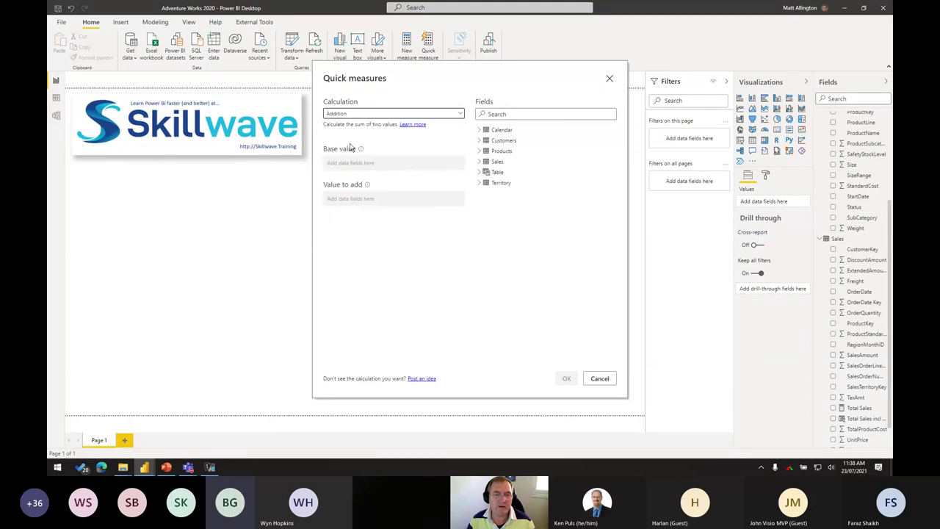
pyautogui.click(479, 161)
pyautogui.moveTo(517, 192); pyautogui.dragTo(365, 164)
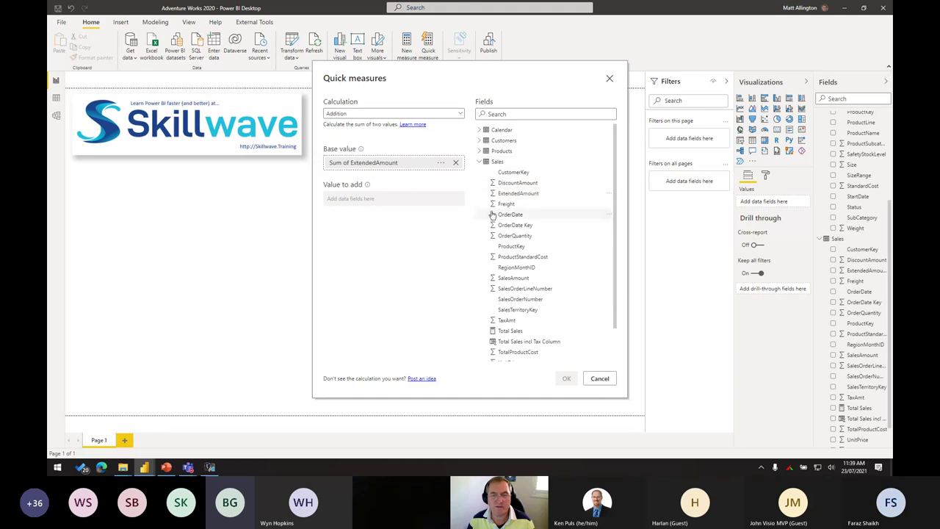
pyautogui.moveTo(515, 204); pyautogui.dragTo(379, 202)
pyautogui.click(566, 378)
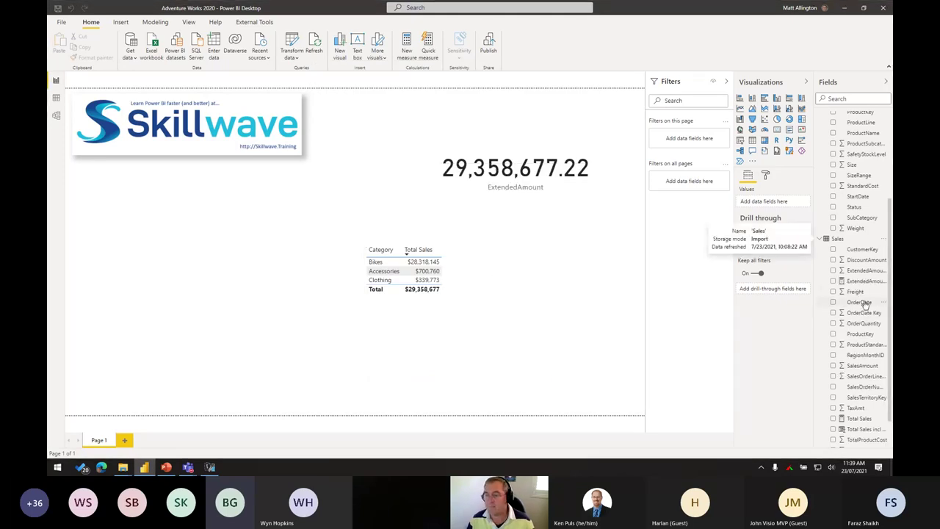
# Review the DAX formula of the ExtendedAmount plus Freight quick measure in the Sales table.
pyautogui.scroll(-2, 859, 286)
pyautogui.click(859, 241)
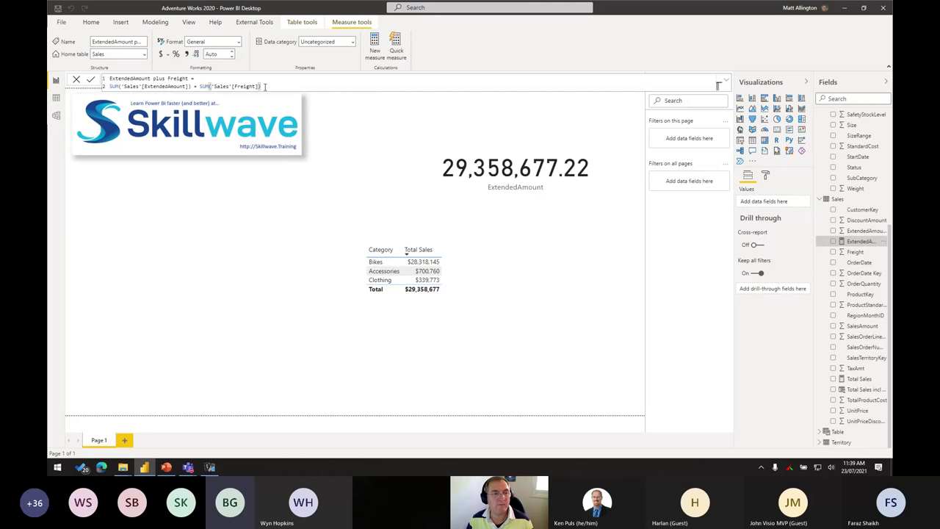
pyautogui.moveTo(266, 87); pyautogui.dragTo(92, 77)
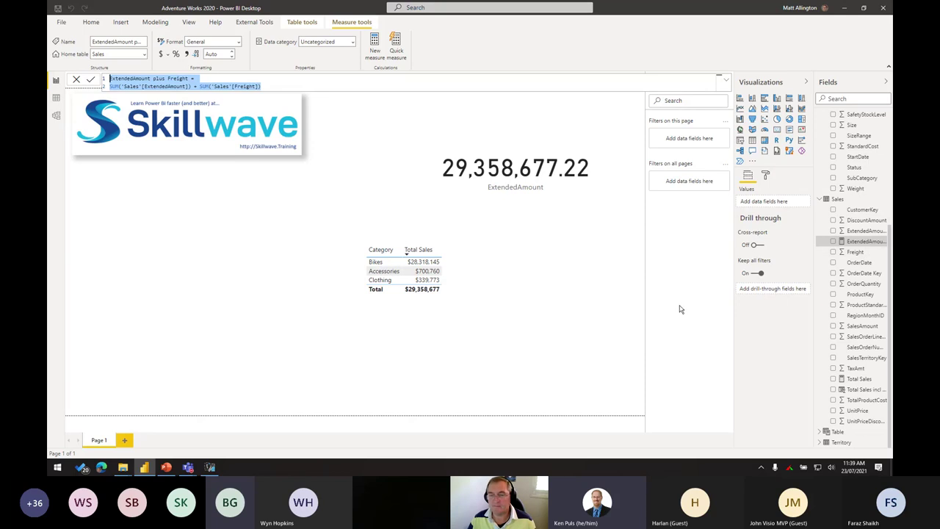
pyautogui.click(608, 333)
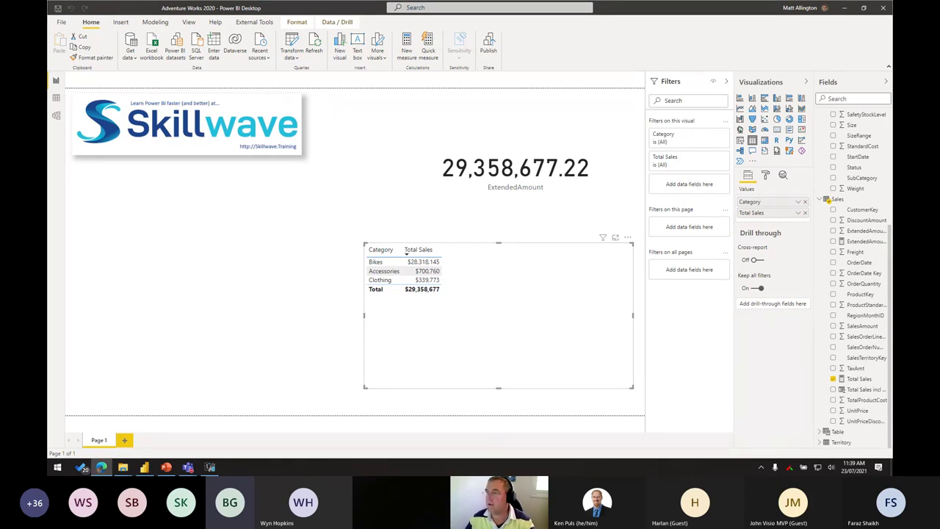
# Switch to the Edge browser, maximize its window and open xbi.com.au.
pyautogui.hotkey('alt', 'Tab')
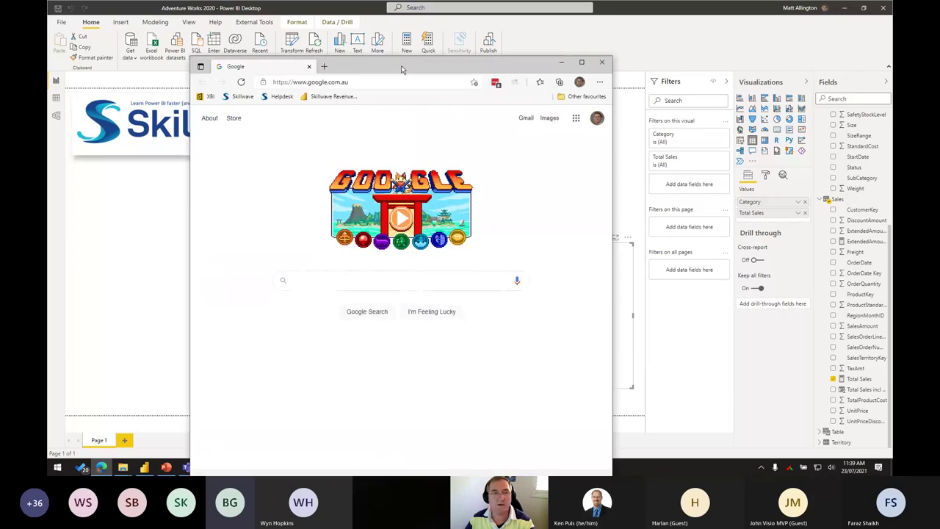
pyautogui.press('super+Up')
pyautogui.click(271, 22)
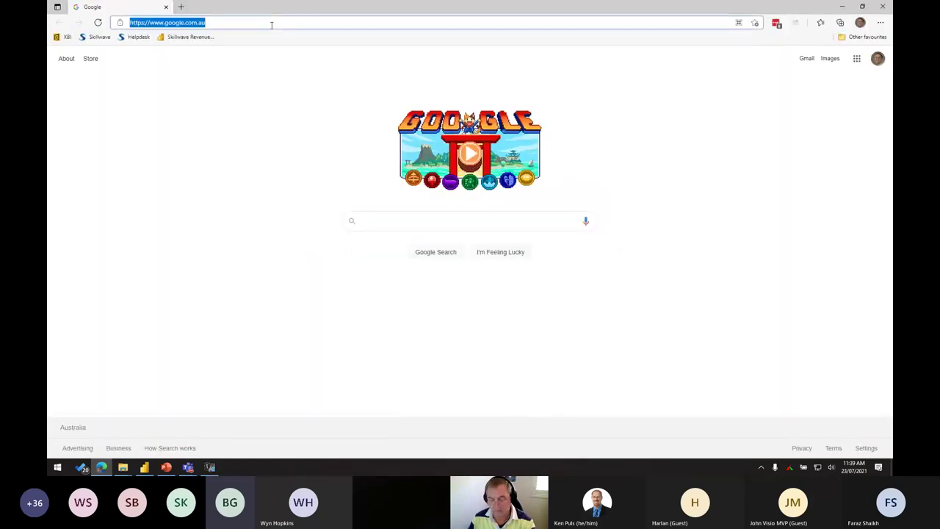
pyautogui.write('ez')
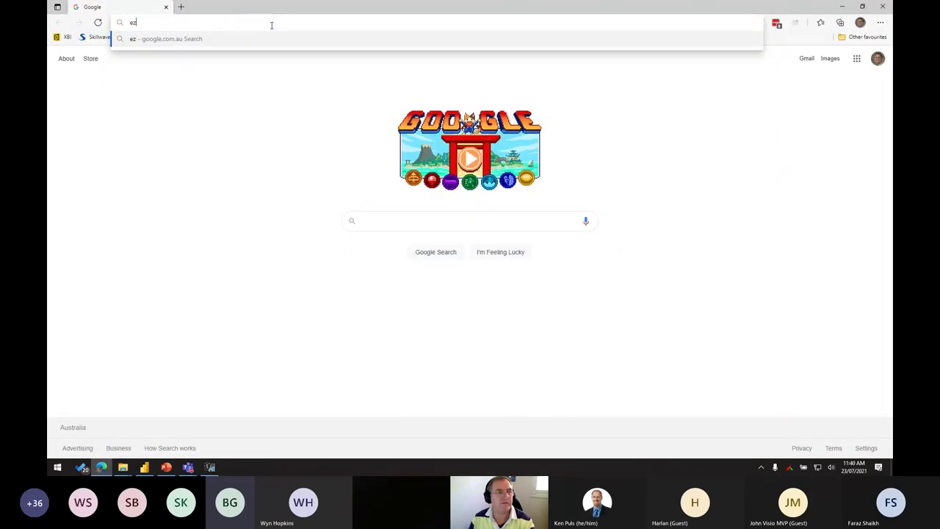
pyautogui.press('BackSpace')
pyautogui.press('BackSpace')
pyautogui.write('xb')
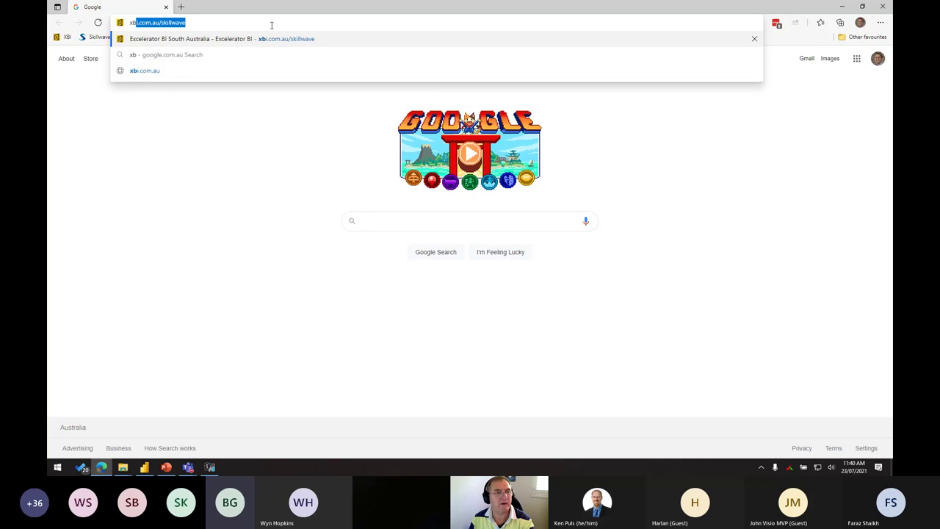
pyautogui.write('i.com.au')
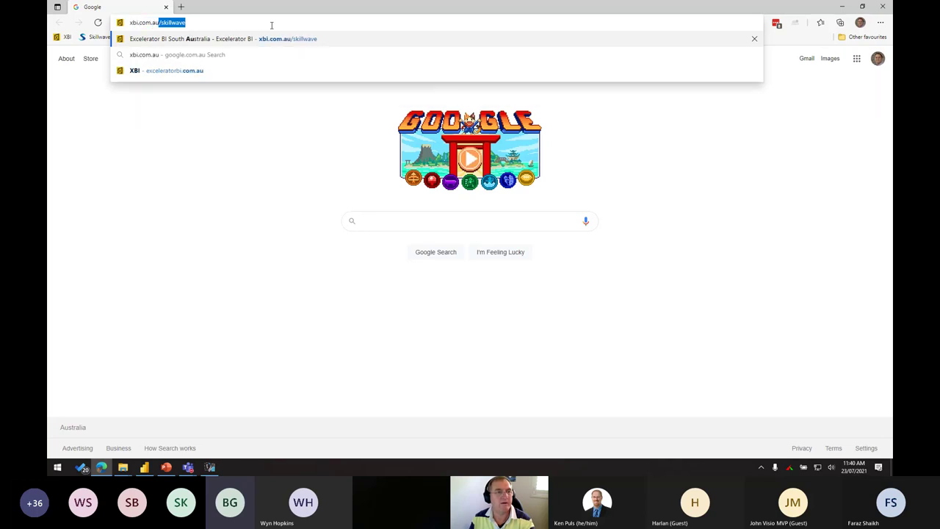
pyautogui.press('Delete')
pyautogui.press('Return')
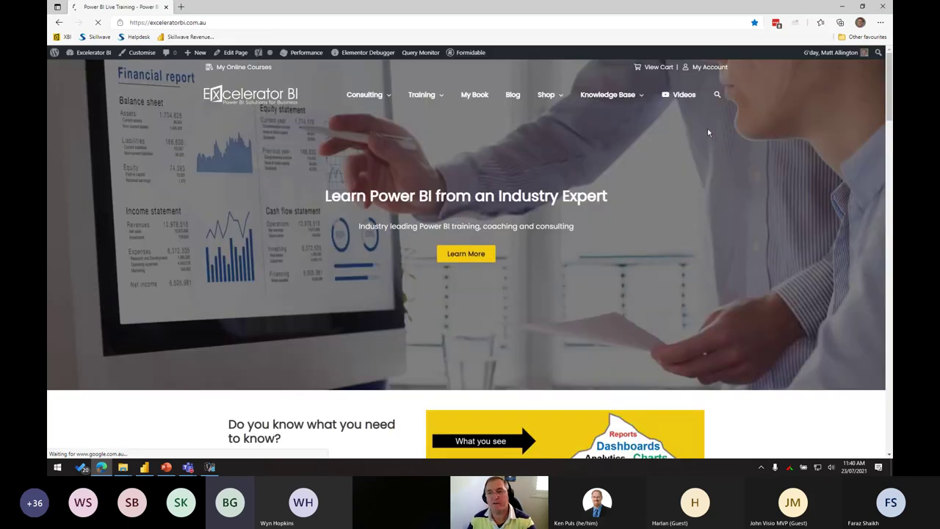
# Search the Excelerator BI site for "excel table" and open the article DAX Query Tables in Excel 2010.
pyautogui.click(716, 98)
pyautogui.write('exce')
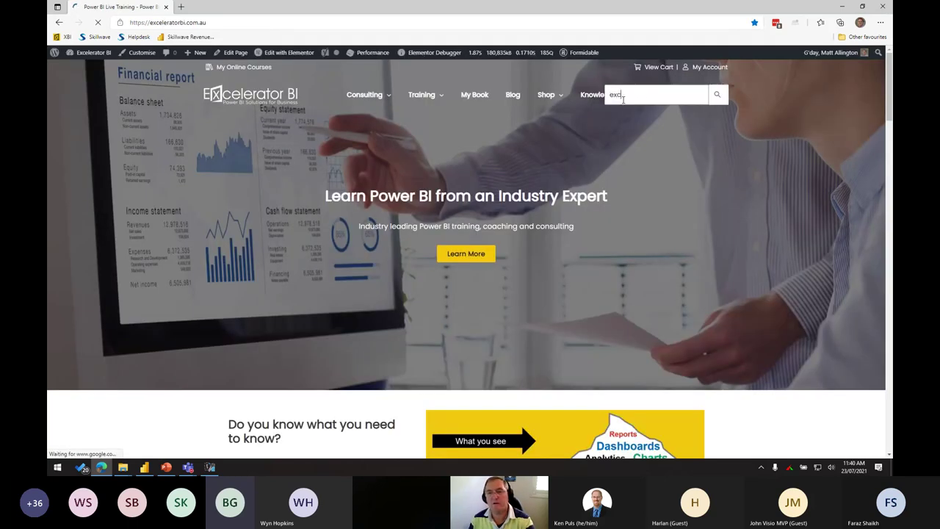
pyautogui.write('l table')
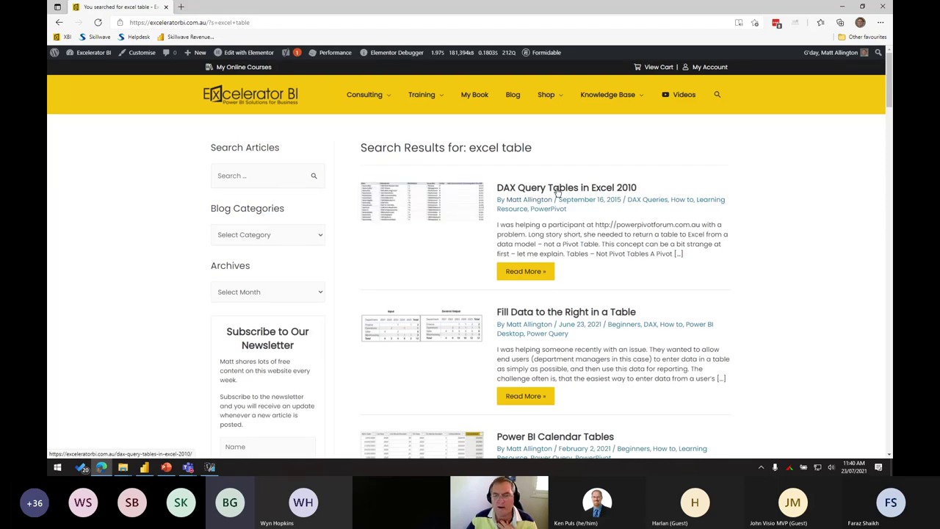
pyautogui.scroll(-1, 551, 191)
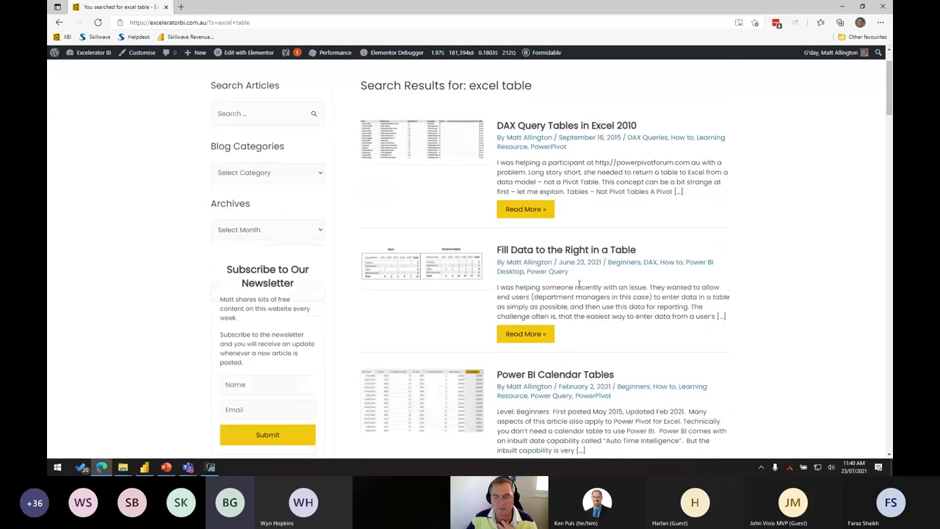
pyautogui.scroll(1, 544, 190)
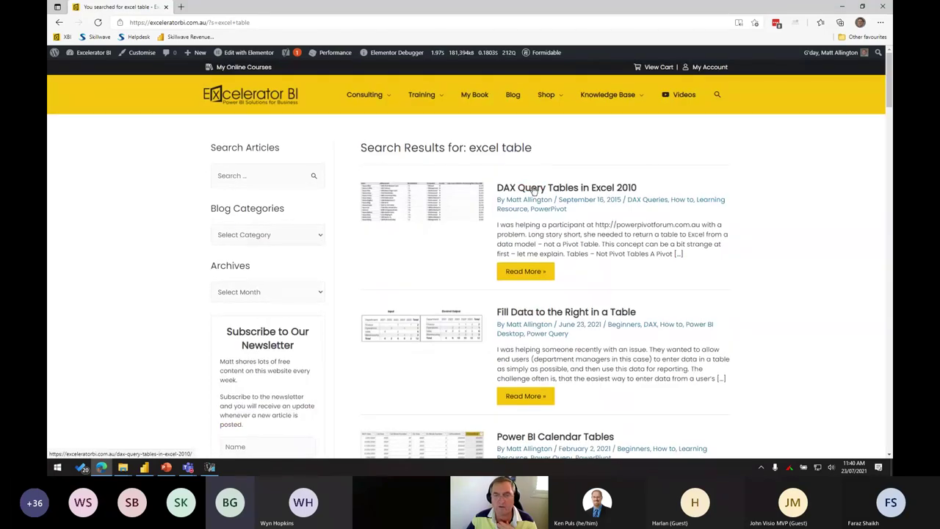
pyautogui.click(535, 190)
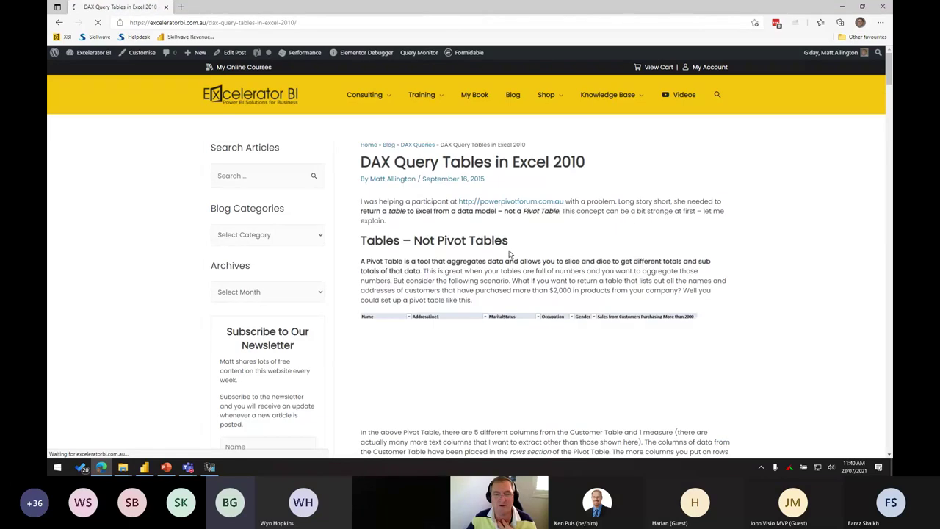
# Skim the DAX Query Tables article, go back to the search results and find the entry on extracting tabular data from Power BI Service to Excel.
pyautogui.scroll(-5, 461, 246)
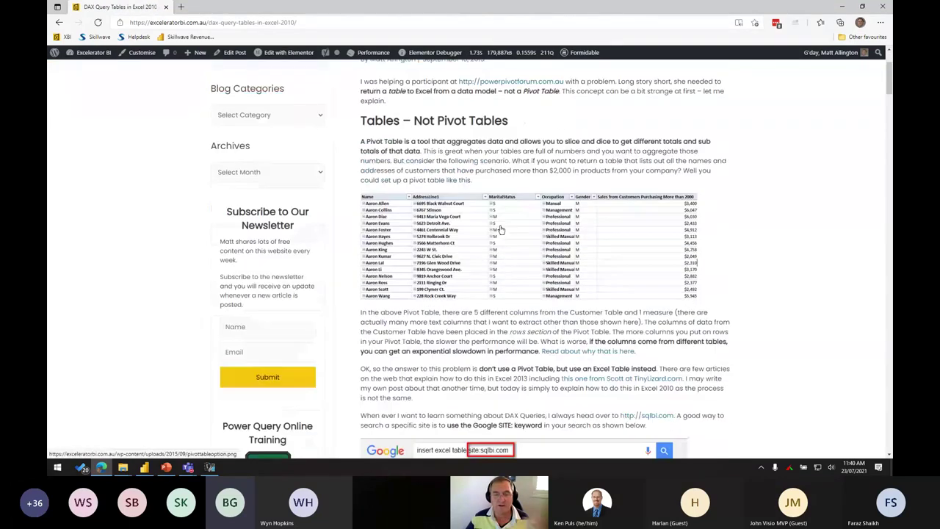
pyautogui.scroll(-1, 485, 248)
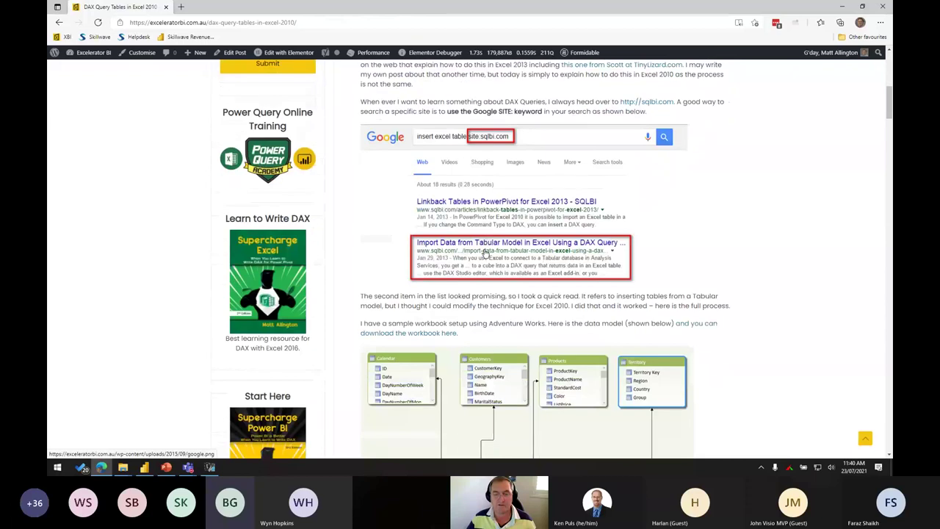
pyautogui.scroll(4, 479, 246)
pyautogui.scroll(2, 476, 245)
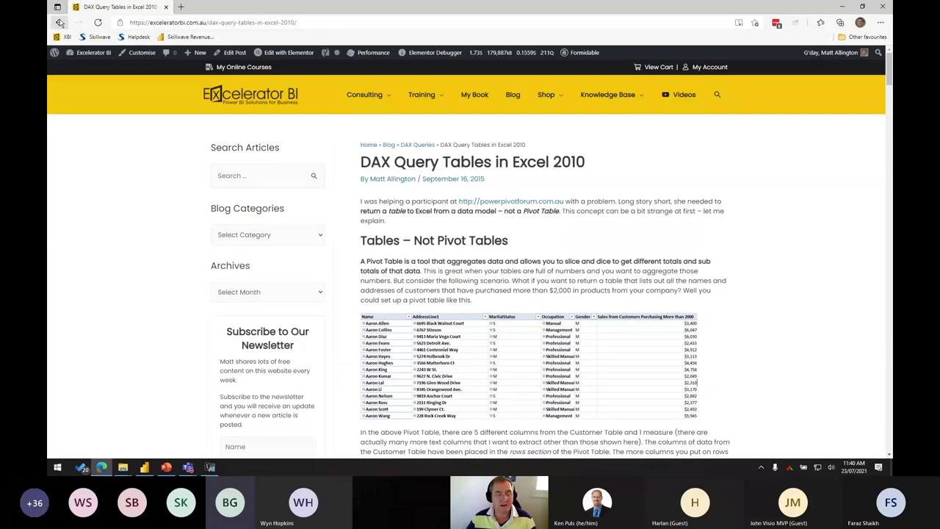
pyautogui.hotkey('alt', 'Left')
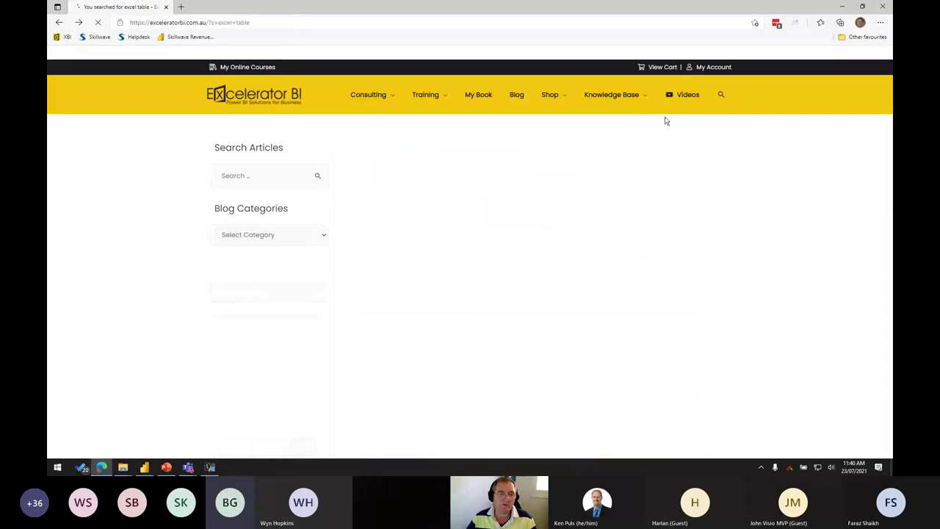
pyautogui.scroll(-5, 617, 360)
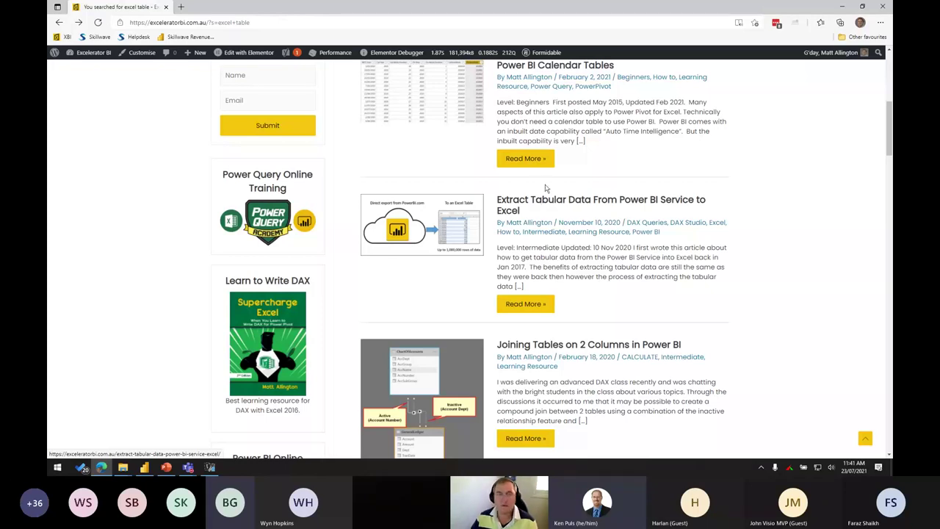
# Switch to DAX Studio, delete the SUMMARIZE expression below EVALUATE, try an empty {} table constructor and return to the browser.
pyautogui.click(211, 468)
pyautogui.click(403, 179)
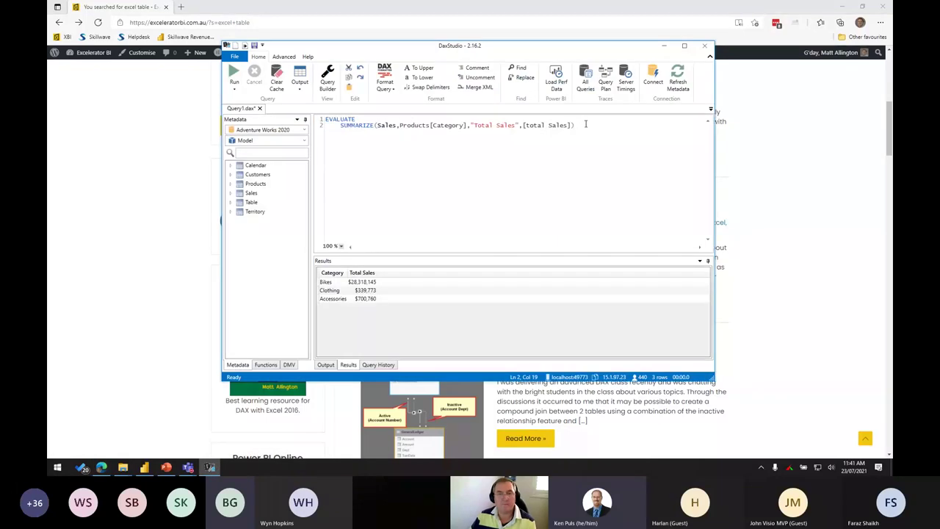
pyautogui.moveTo(584, 125); pyautogui.dragTo(276, 127)
pyautogui.press('BackSpace')
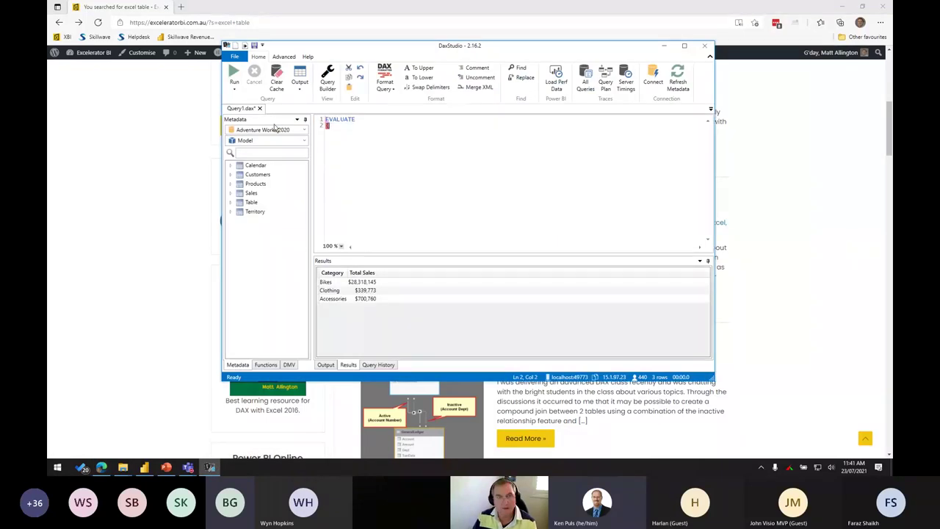
pyautogui.write('{}')
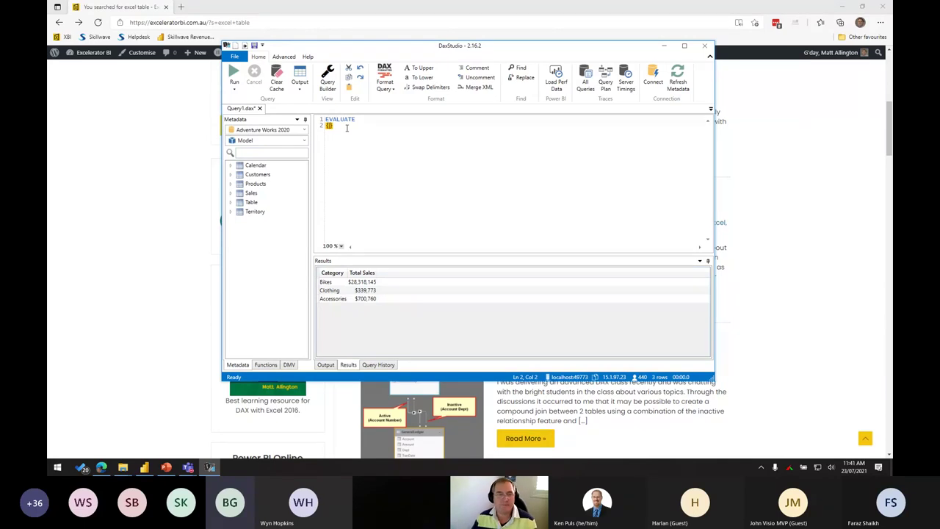
pyautogui.press('BackSpace')
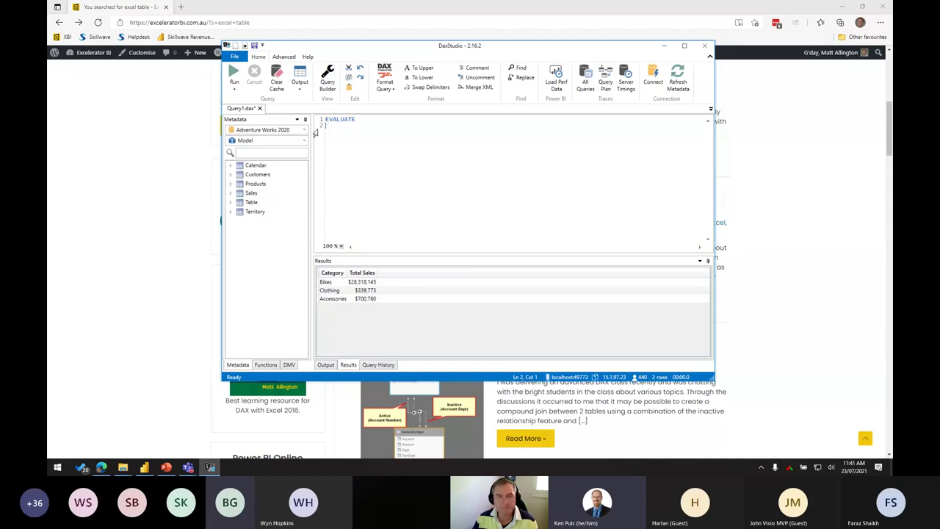
pyautogui.click(156, 206)
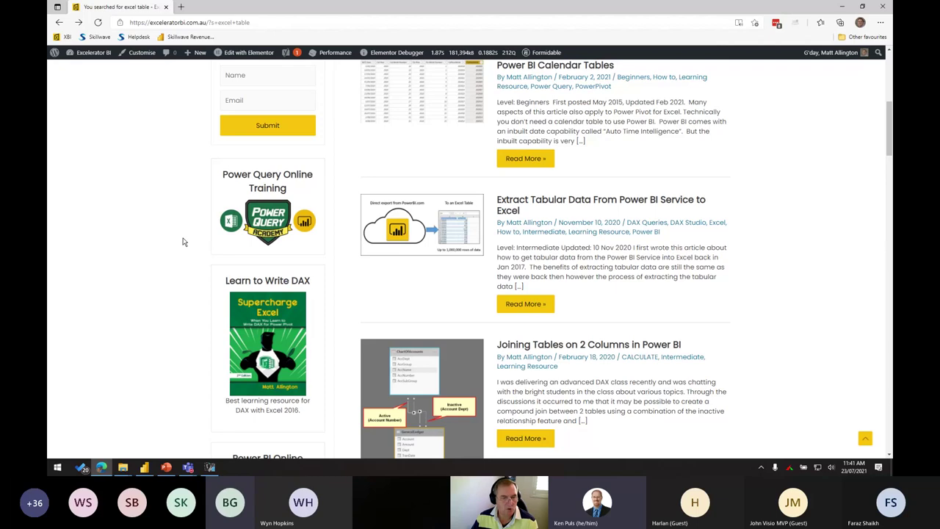
# Switch to Power BI Desktop and show the data modeling commands.
pyautogui.moveTo(213, 470)
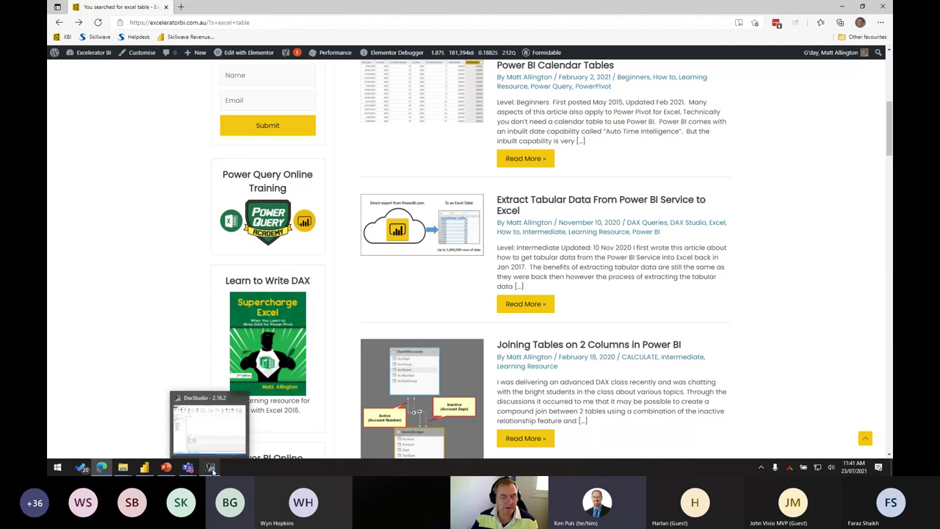
pyautogui.click(144, 468)
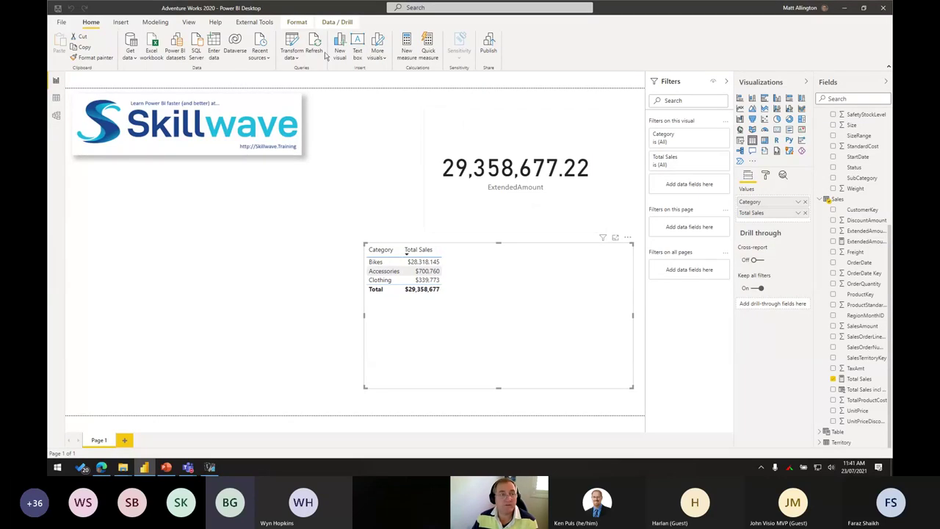
pyautogui.click(155, 23)
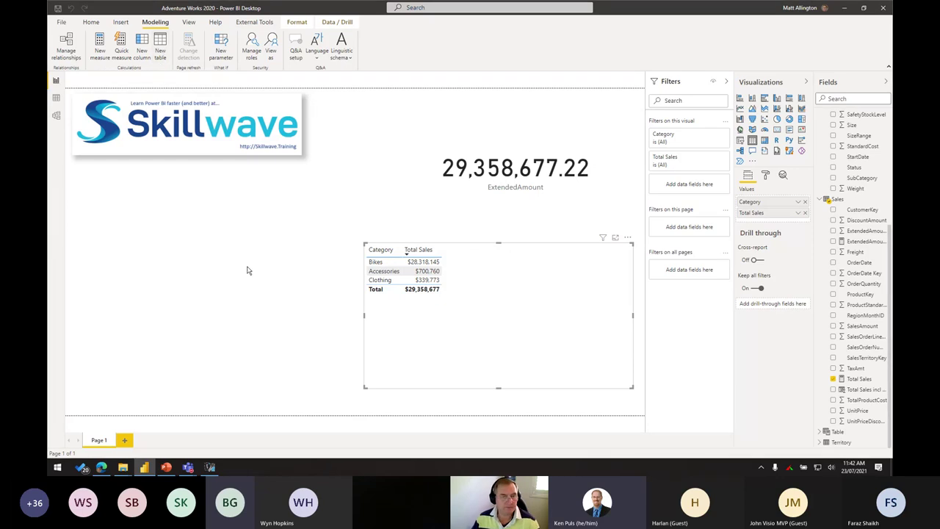
# Switch to PowerPoint, maximize its window and present the DAX Usage Summary slide, advancing through its animations.
pyautogui.moveTo(176, 468)
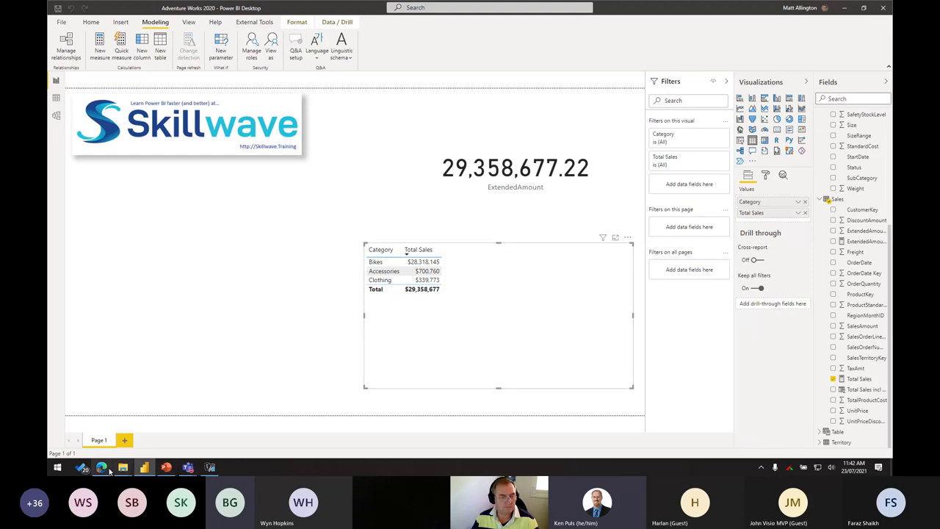
pyautogui.moveTo(103, 472)
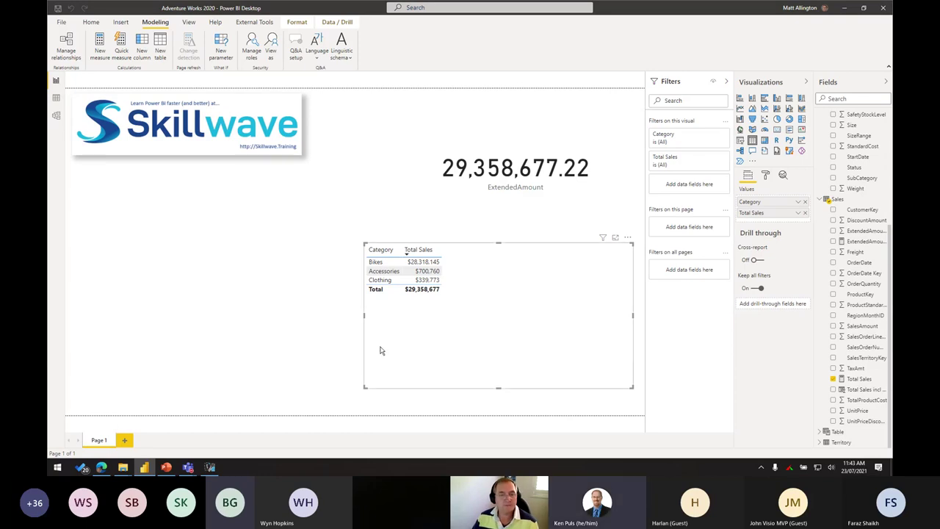
pyautogui.click(166, 467)
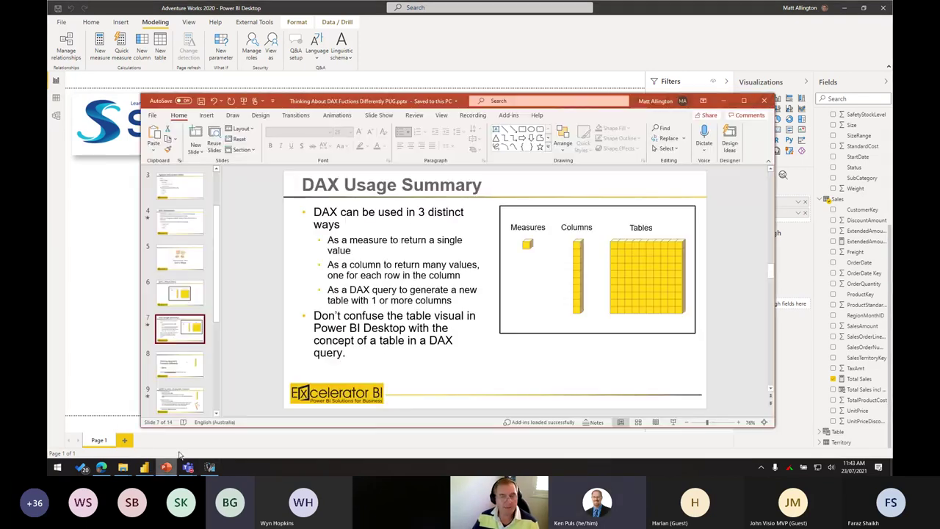
pyautogui.click(744, 101)
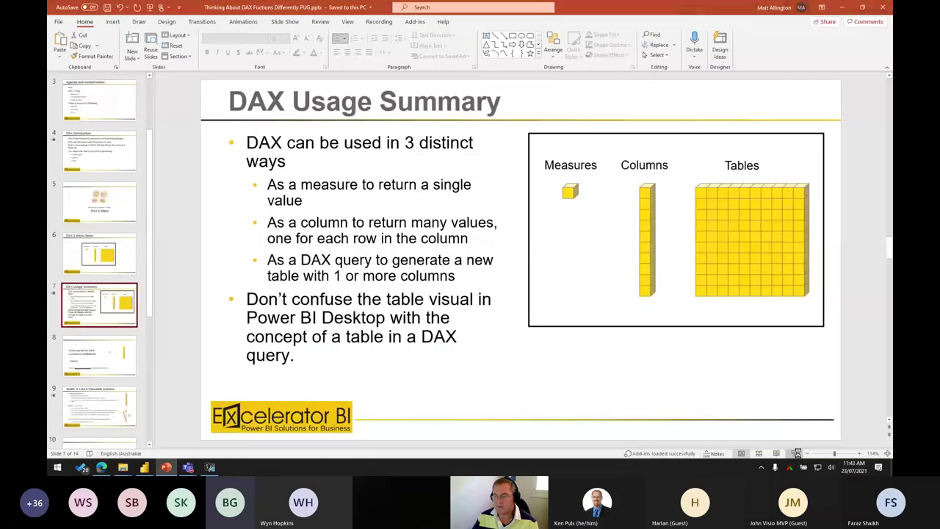
pyautogui.click(797, 453)
pyautogui.press('Right')
pyautogui.press('Right')
pyautogui.press('Right')
pyautogui.press('Right')
pyautogui.press('Right')
pyautogui.press('Right')
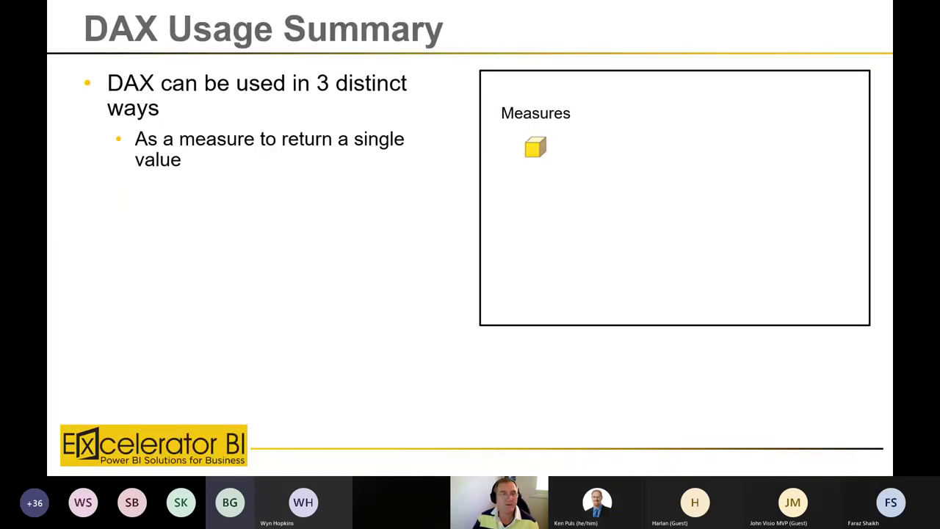
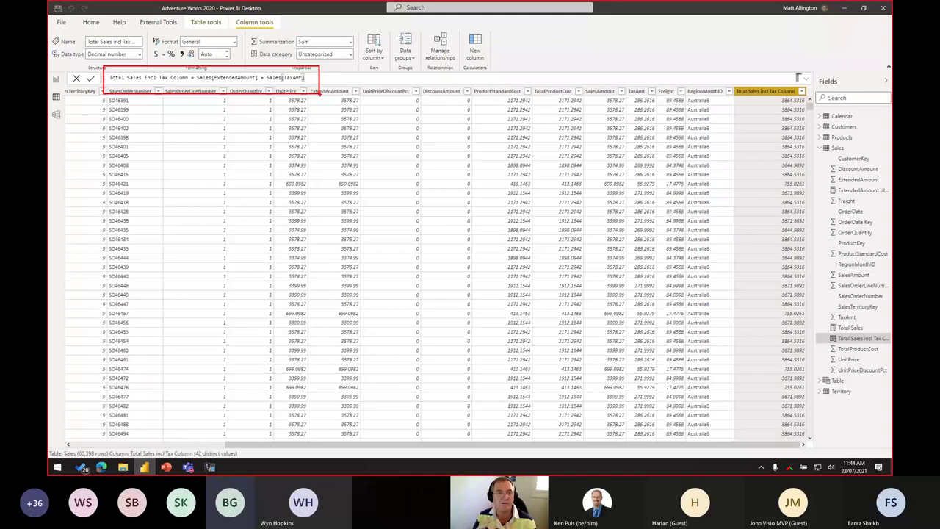
# Clear the red frame around the formula and copy the whole formula of Total Sales incl Tax Column.
pyautogui.press('Escape')
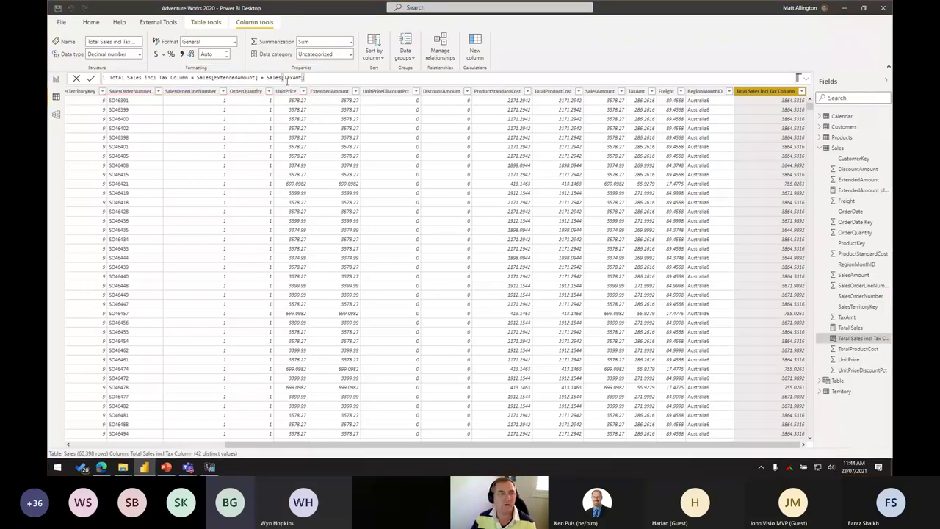
pyautogui.moveTo(305, 78); pyautogui.dragTo(109, 77)
pyautogui.hotkey('ctrl', 'c')
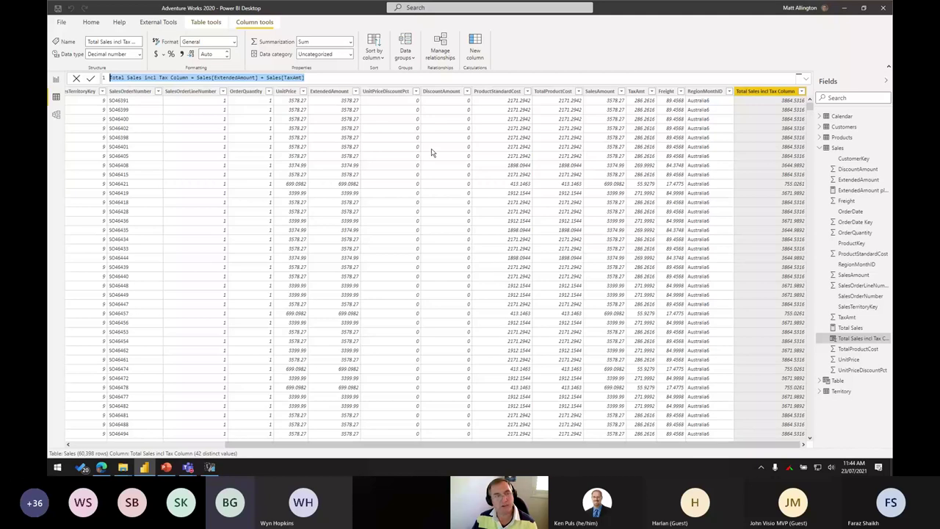
# Create a measure in the Sales table from the copied formula, renaming it Total Sales incl Tax Measure, and commit it.
pyautogui.click(841, 150)
pyautogui.rightClick(841, 149)
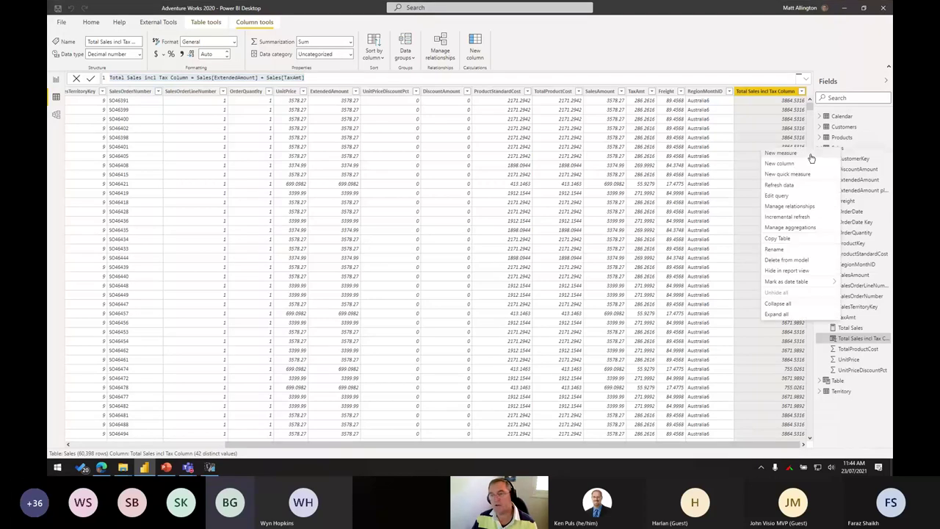
pyautogui.click(799, 157)
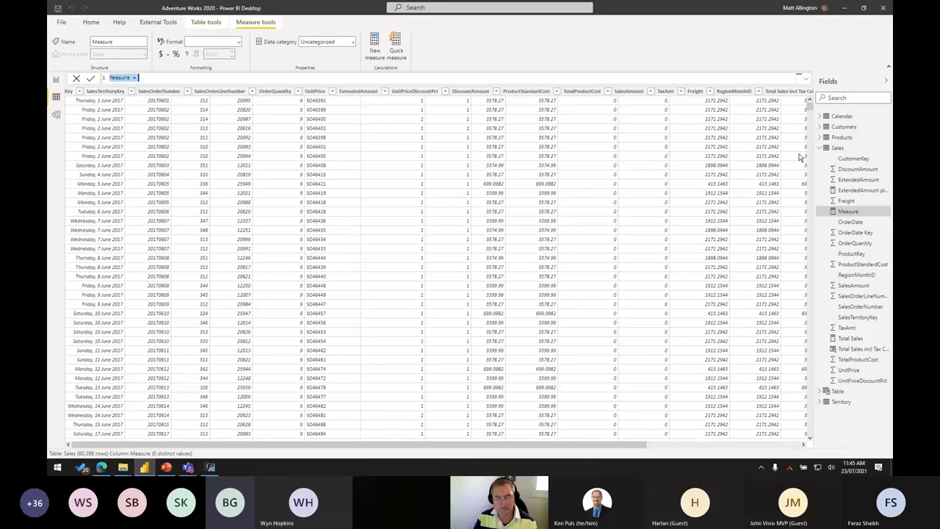
pyautogui.hotkey('ctrl', 'v')
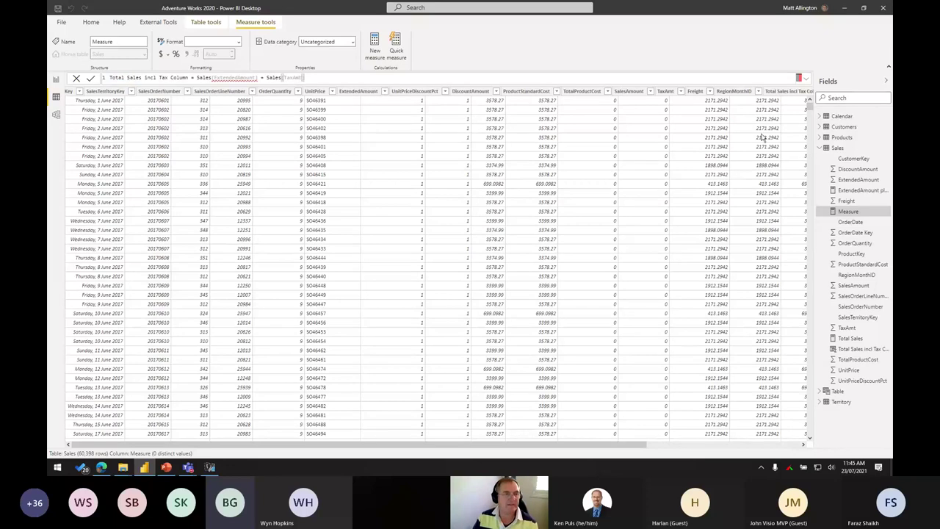
pyautogui.doubleClick(179, 77)
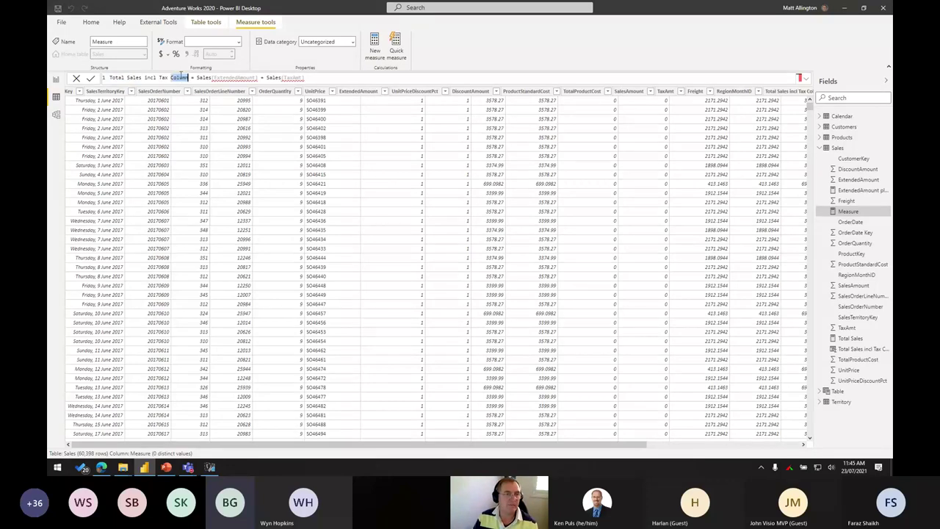
pyautogui.write('Meas')
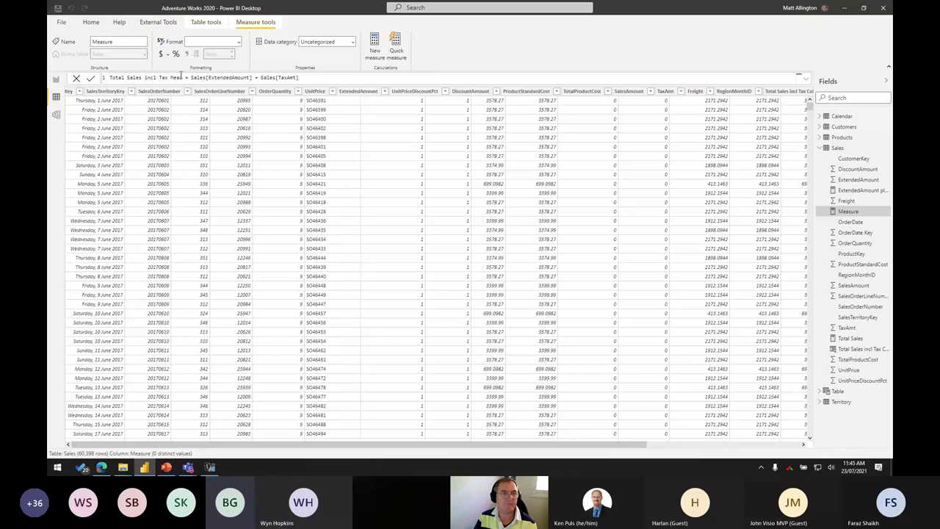
pyautogui.write('ure')
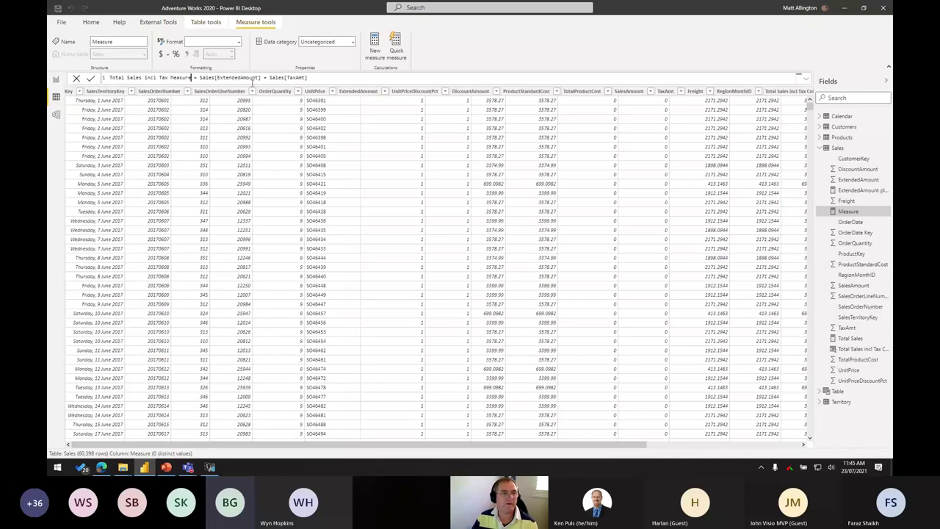
pyautogui.click(91, 78)
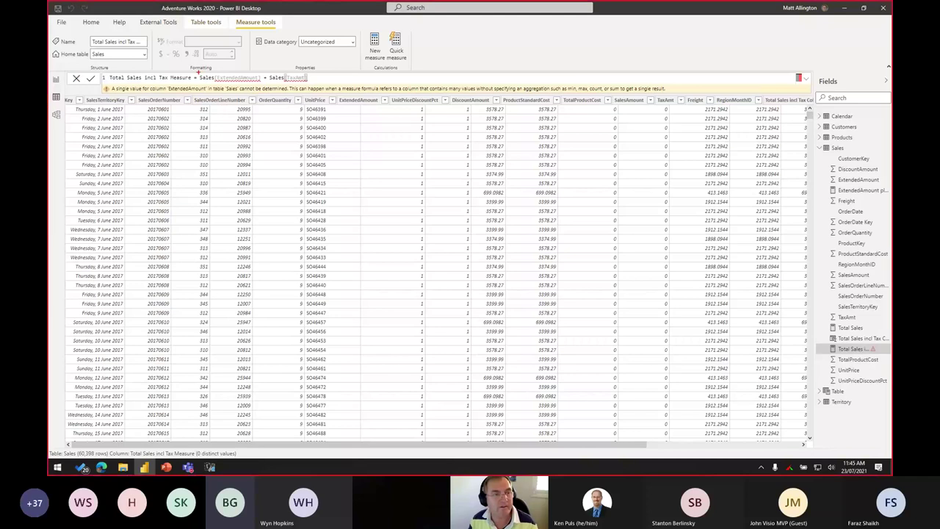
# Frame the references Sales[ExtendedAmount] and Sales[TaxAmt] in the measure formula in red, and clear the frames.
pyautogui.moveTo(198, 69)
pyautogui.mouseDown()
pyautogui.moveTo(220, 86)
pyautogui.moveTo(262, 86)
pyautogui.mouseUp()
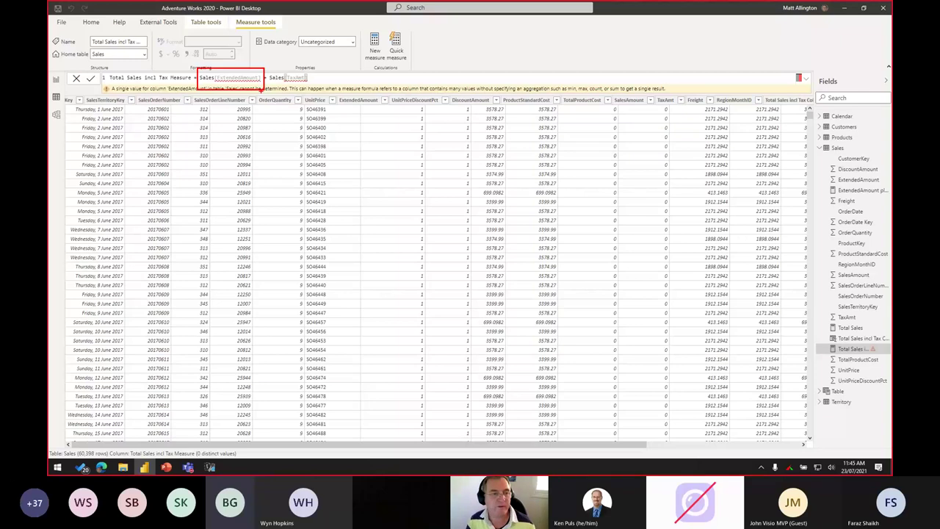
pyautogui.moveTo(269, 67); pyautogui.dragTo(312, 86)
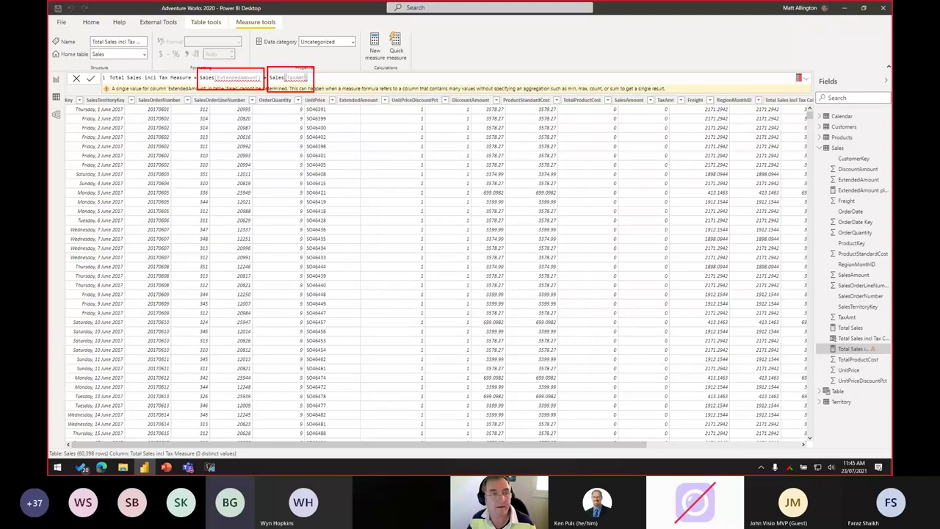
pyautogui.press('Escape')
# Wrap Sales[ExtendedAmount] and Sales[TaxAmt] each in SUM, commit the measure and frame the aggregated expression in red.
pyautogui.click(200, 78)
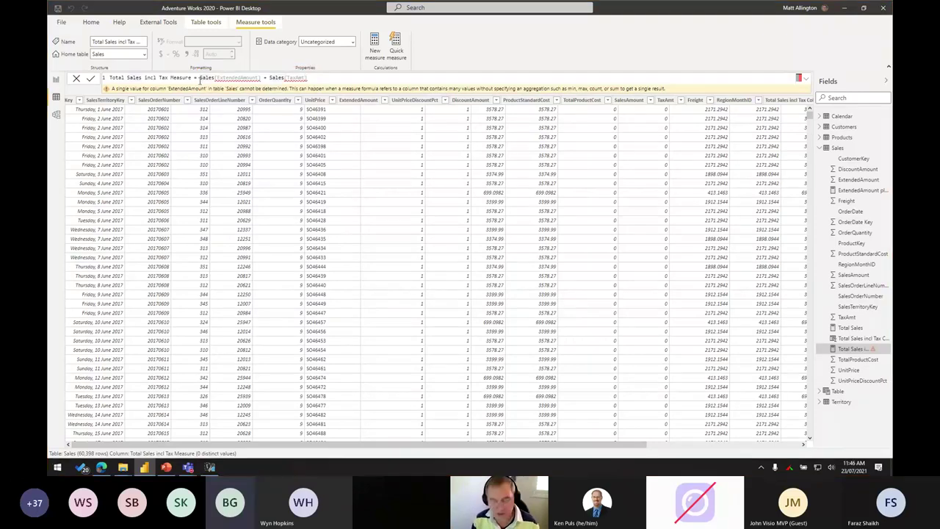
pyautogui.write('sum(')
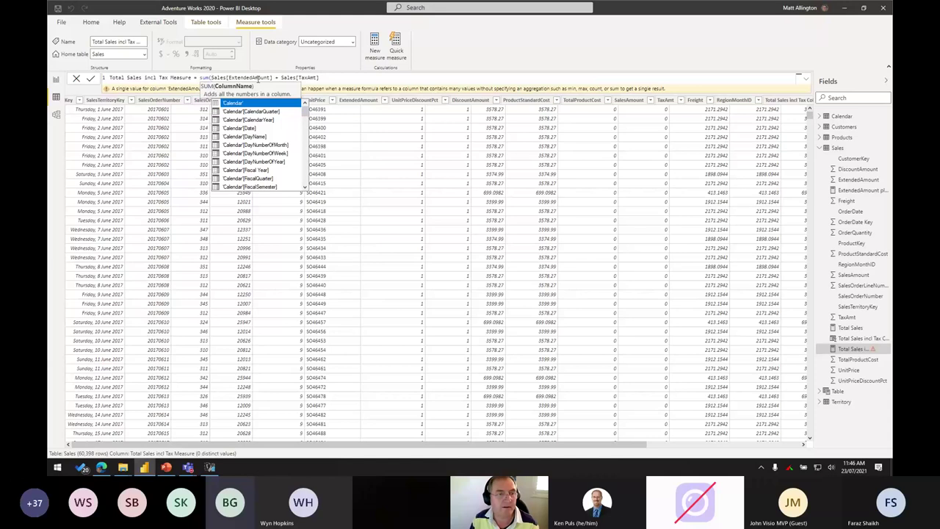
pyautogui.click(272, 79)
pyautogui.write(')')
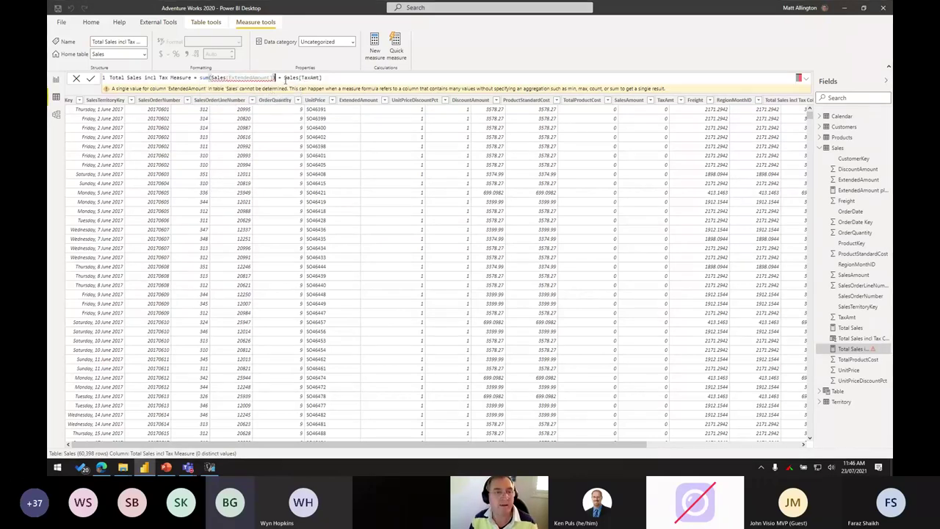
pyautogui.click(284, 78)
pyautogui.write('sum(')
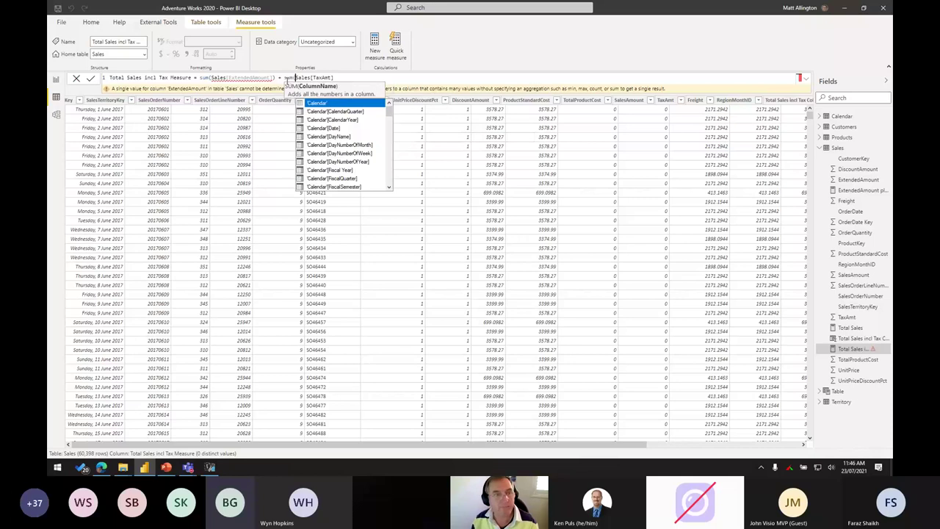
pyautogui.click(351, 77)
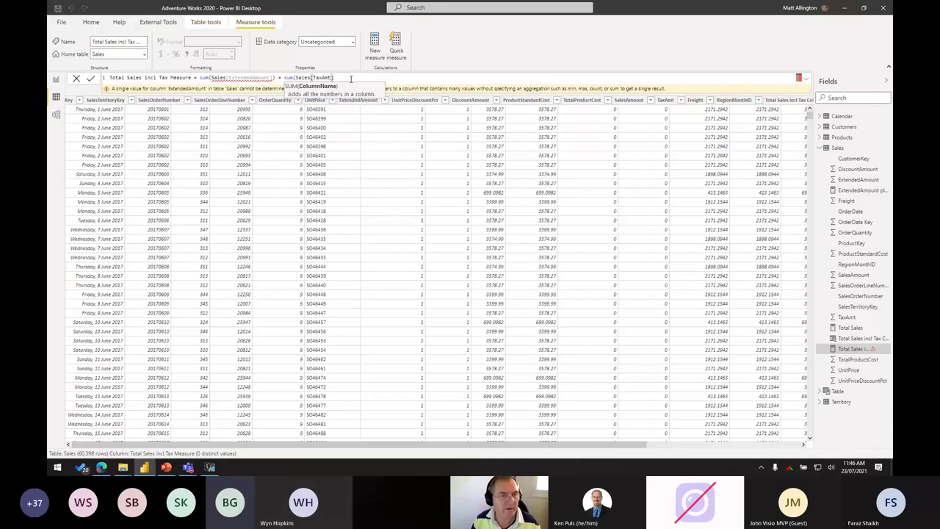
pyautogui.write(')')
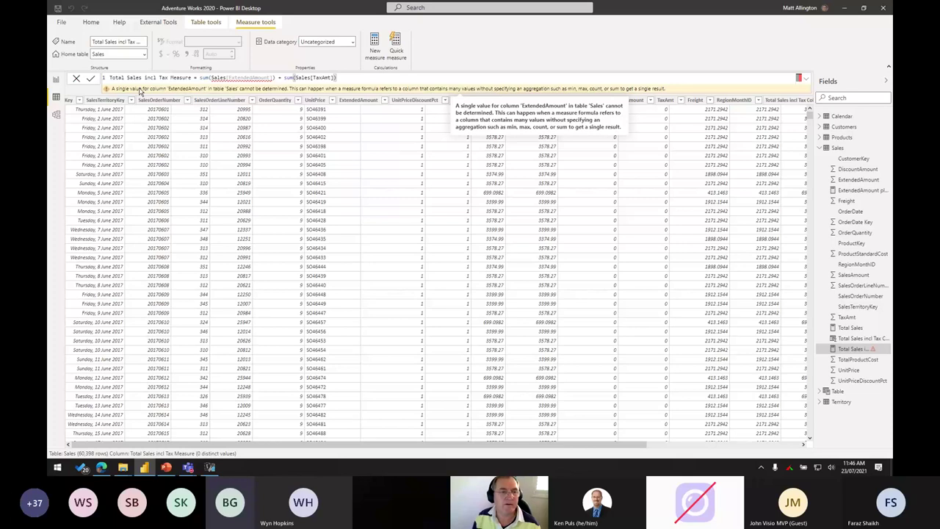
pyautogui.click(90, 79)
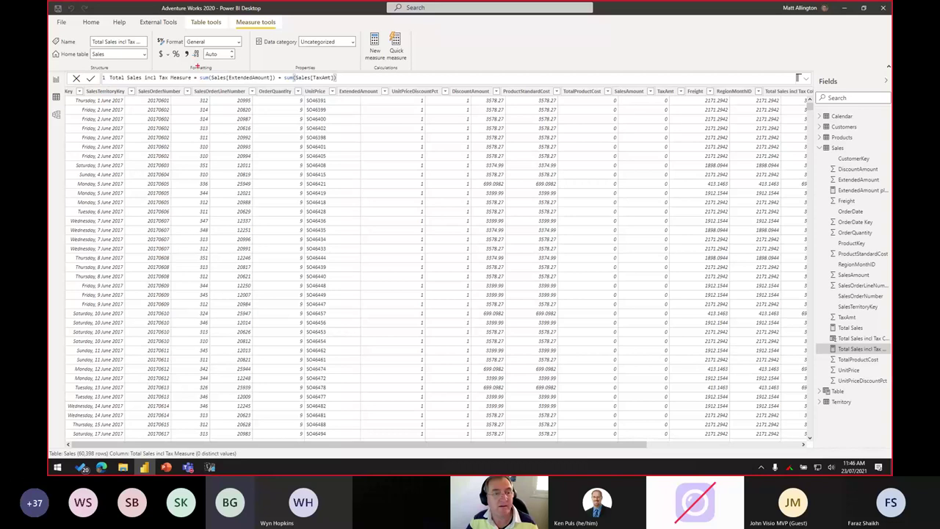
pyautogui.moveTo(197, 66); pyautogui.dragTo(335, 92)
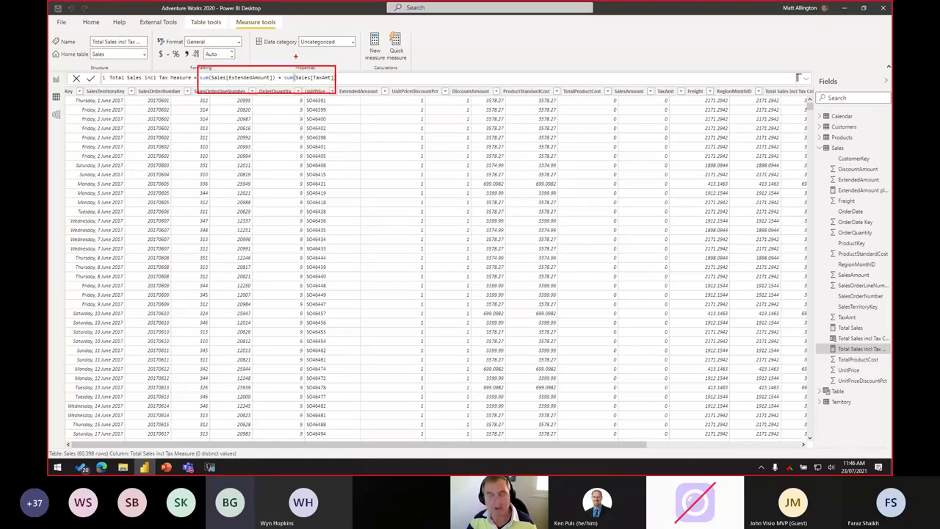
# Add Total Sales incl Tax Column and Total Sales incl Tax Measure to the category table on the report page.
pyautogui.click(56, 79)
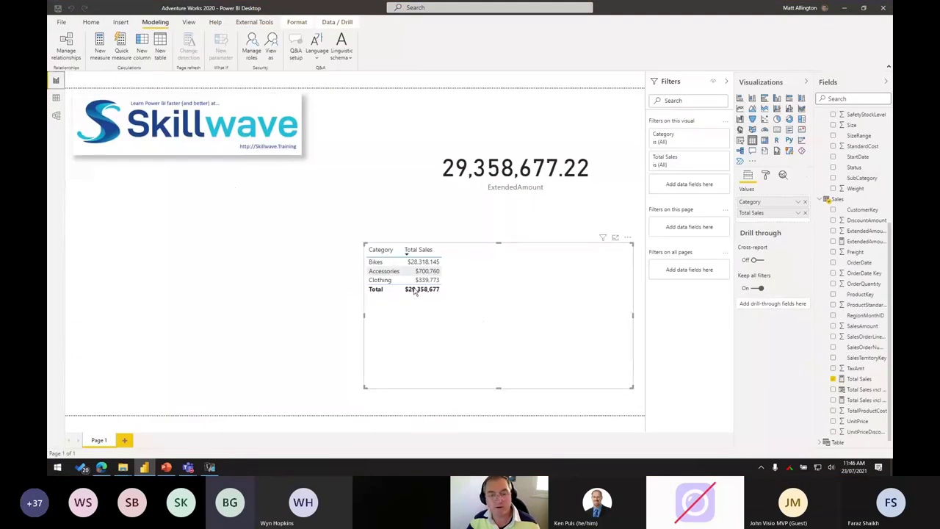
pyautogui.click(852, 389)
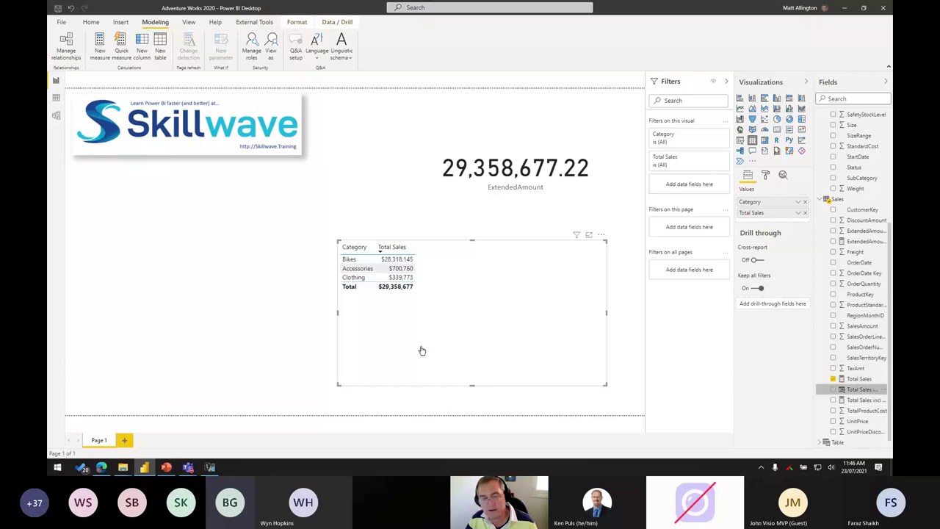
pyautogui.click(851, 400)
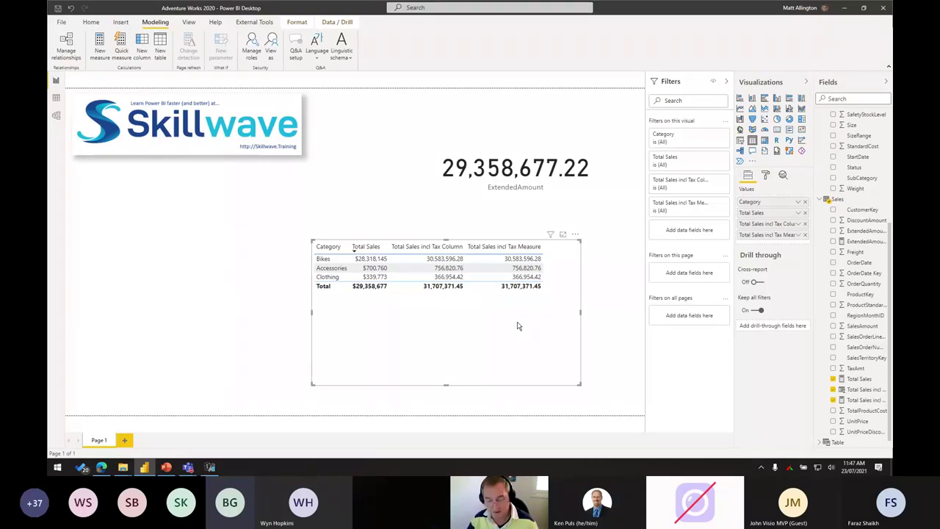
# Frame the Total Sales incl Tax Column values, point an arrow at the measure column, and clear the annotations.
pyautogui.moveTo(389, 233); pyautogui.dragTo(461, 307)
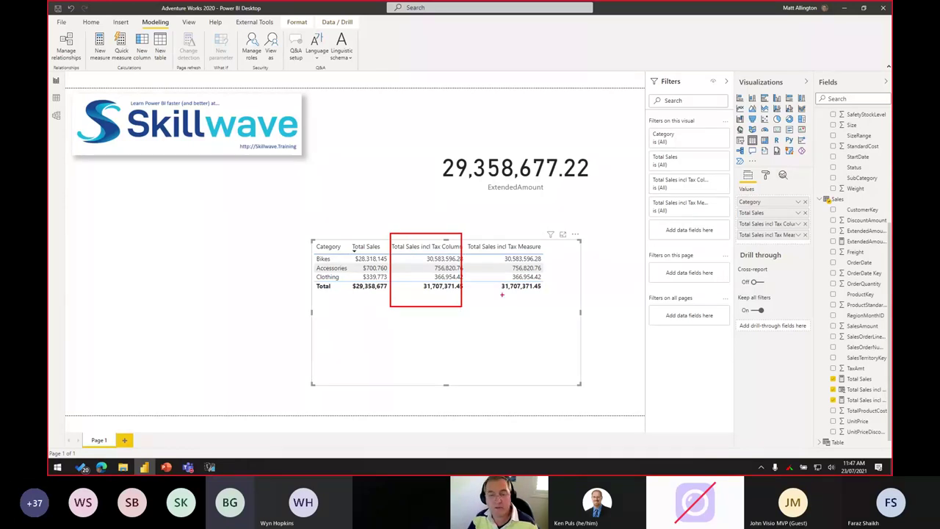
pyautogui.moveTo(505, 238); pyautogui.dragTo(505, 212)
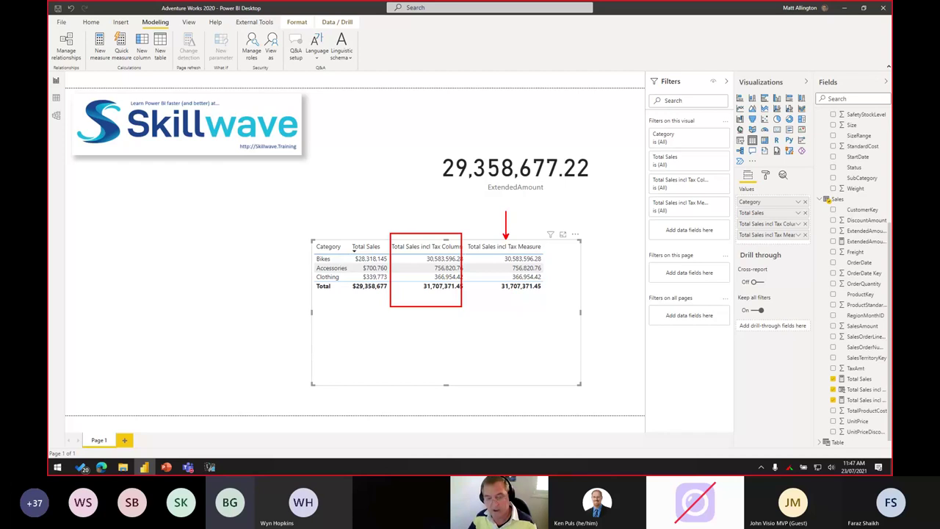
pyautogui.press('Escape')
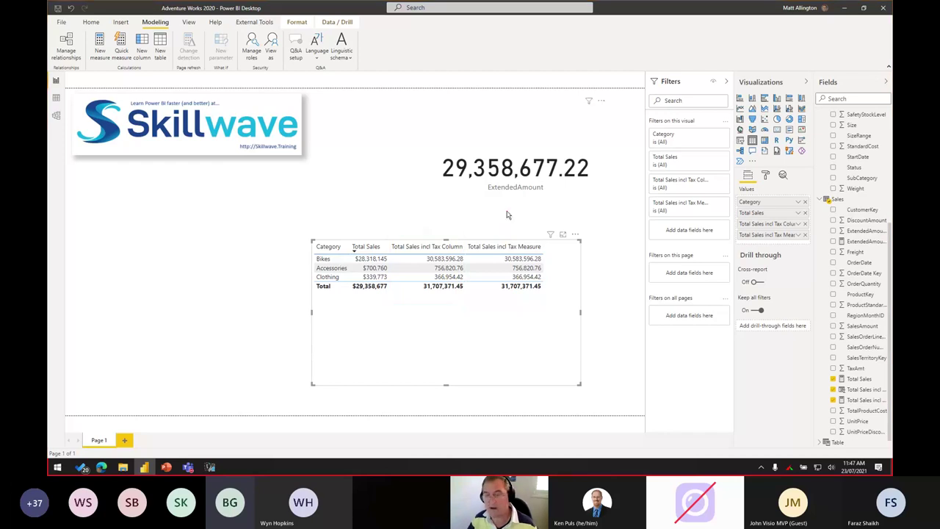
# Replace the expression of Total Sales incl Tax Measure with the beginning of a SUMX function over the Sales table.
pyautogui.click(857, 399)
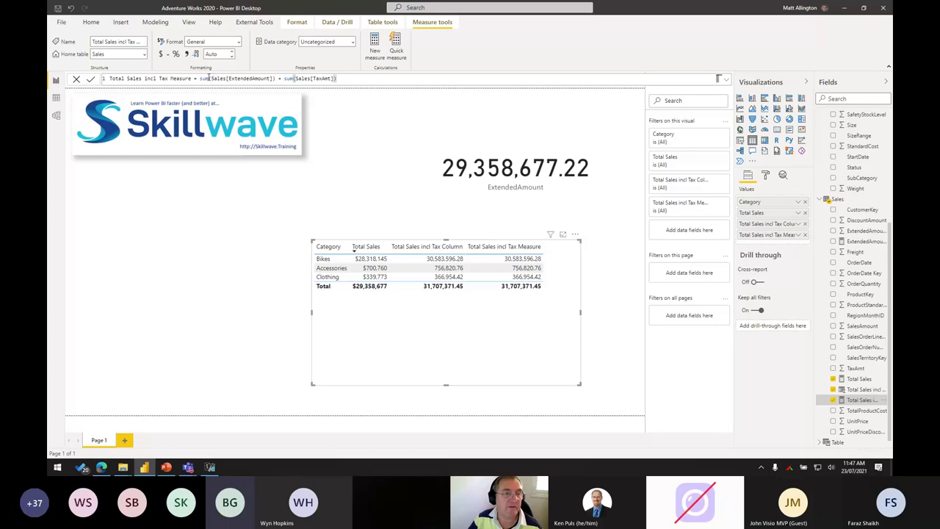
pyautogui.moveTo(200, 78); pyautogui.dragTo(376, 79)
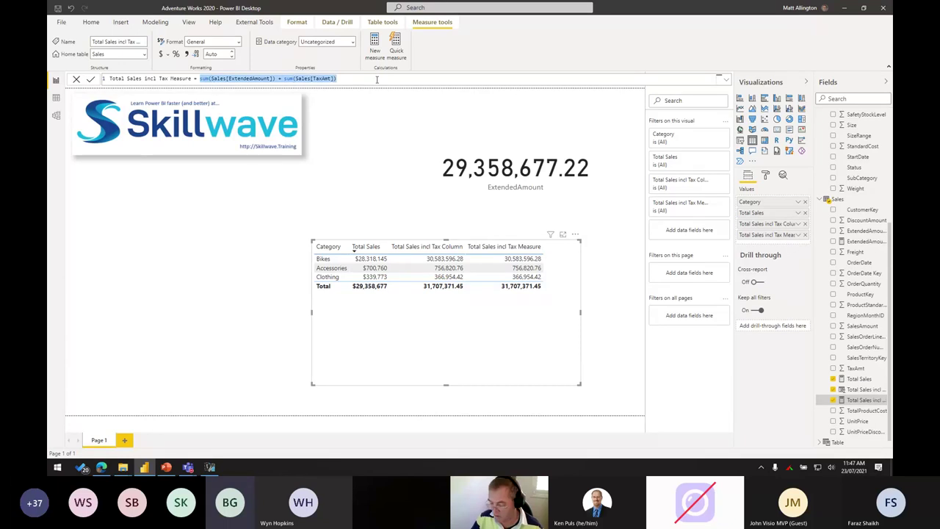
pyautogui.press('Delete')
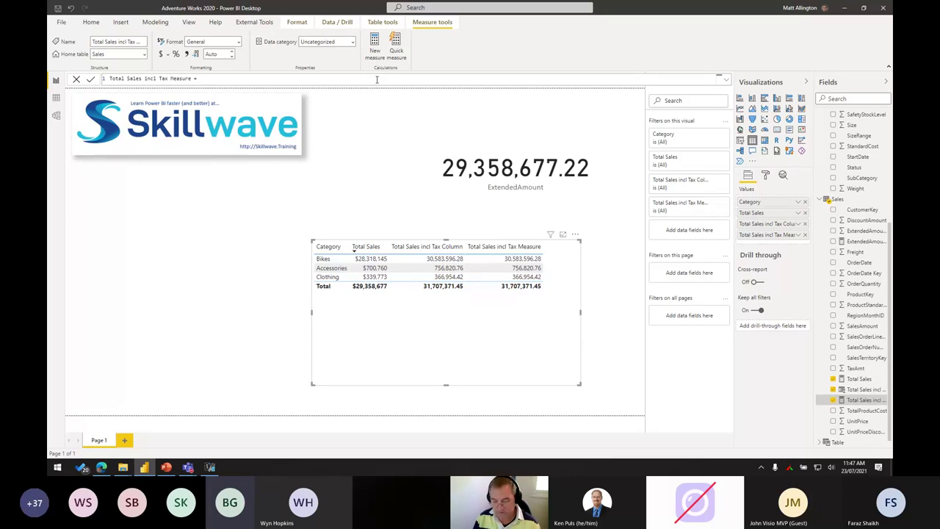
pyautogui.write('sumx(')
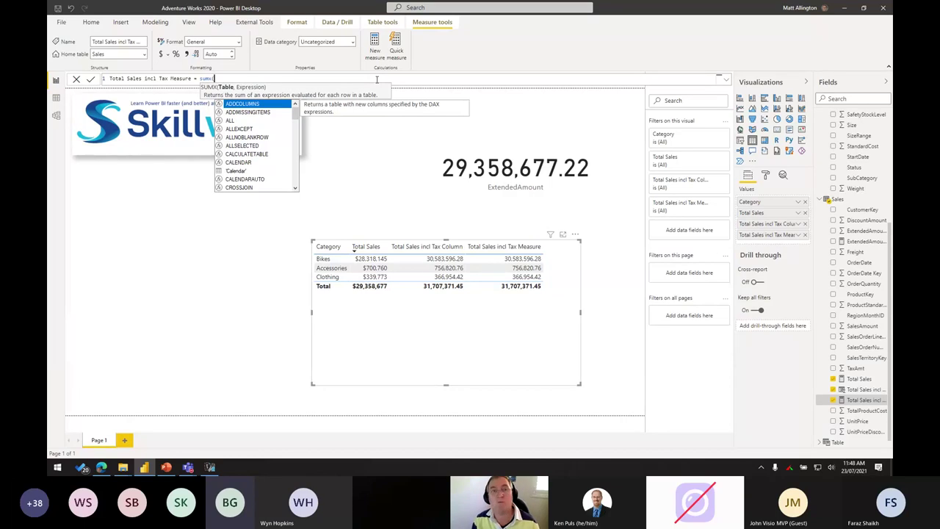
pyautogui.write('Sales,')
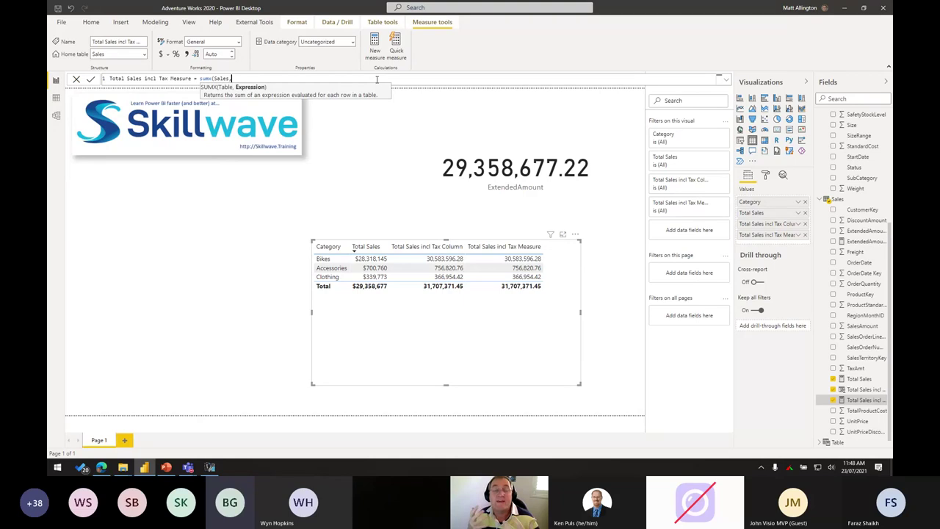
pyautogui.write('[Ext')
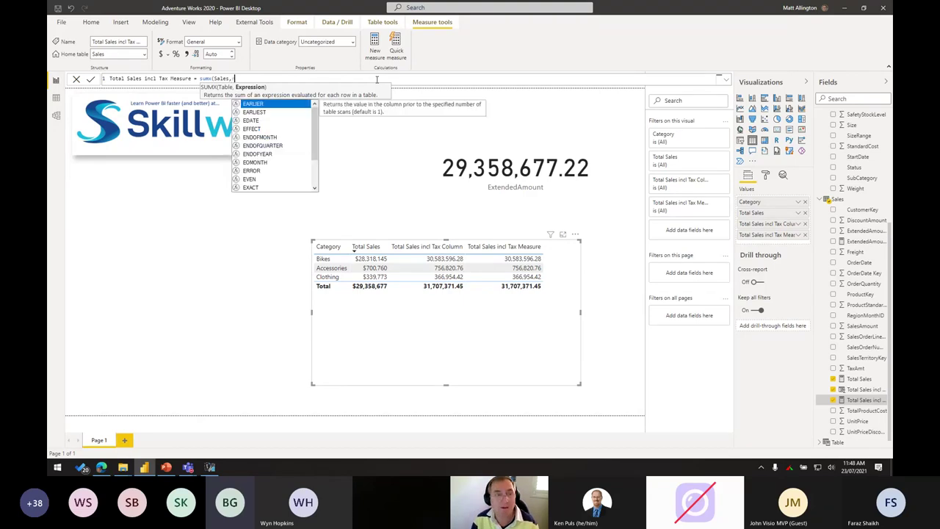
pyautogui.press('Tab')
pyautogui.press('BackSpace')
pyautogui.press('BackSpace')
pyautogui.press('BackSpace')
pyautogui.press('BackSpace')
pyautogui.press('BackSpace')
pyautogui.press('BackSpace')
pyautogui.press('BackSpace')
pyautogui.press('BackSpace')
pyautogui.press('BackSpace')
pyautogui.press('BackSpace')
pyautogui.press('BackSpace')
pyautogui.press('BackSpace')
pyautogui.press('BackSpace')
pyautogui.press('BackSpace')
pyautogui.press('BackSpace')
pyautogui.press('BackSpace')
pyautogui.press('BackSpace')
pyautogui.press('BackSpace')
pyautogui.press('BackSpace')
pyautogui.press('BackSpace')
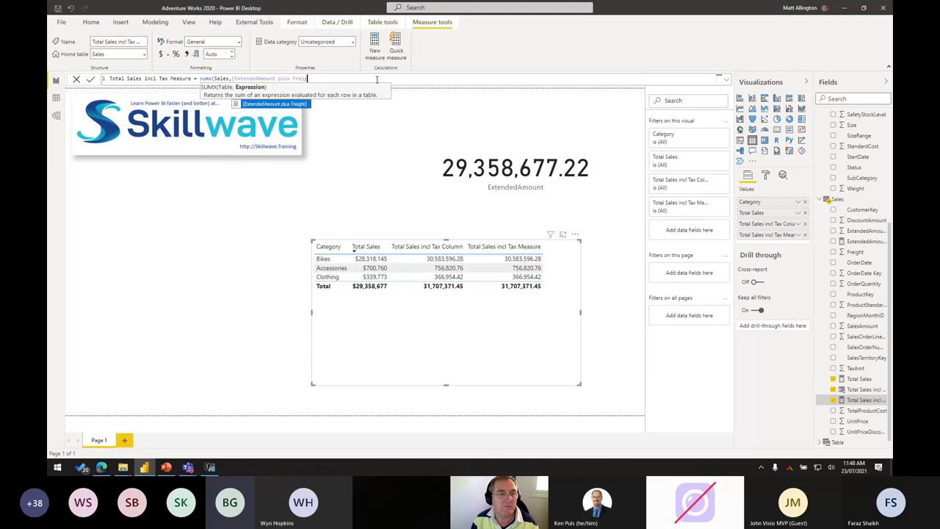
# Insert Sales[ExtendedAmount] as the first term of the SUMX row expression.
pyautogui.write('ext')
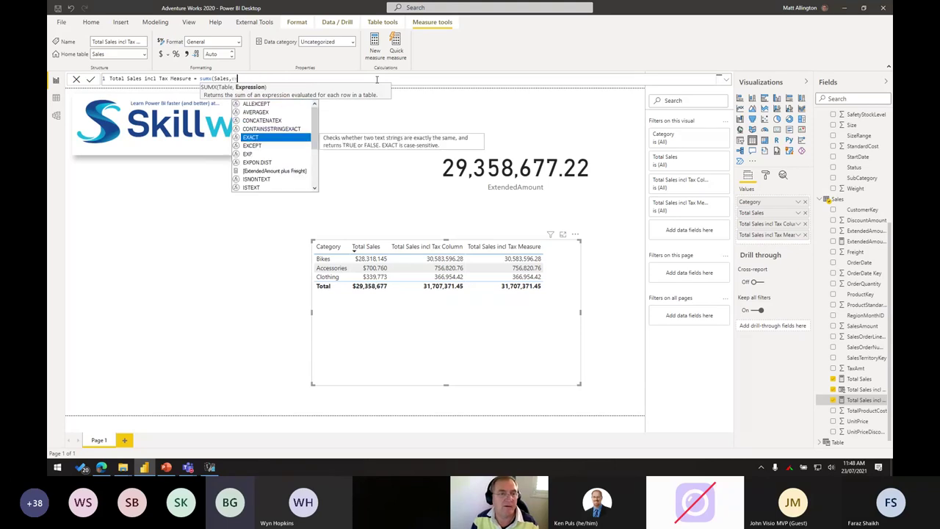
pyautogui.press('Down')
pyautogui.press('Down')
pyautogui.press('Down')
pyautogui.press('Down')
pyautogui.press('Down')
pyautogui.press('Down')
pyautogui.press('Down')
pyautogui.press('Tab')
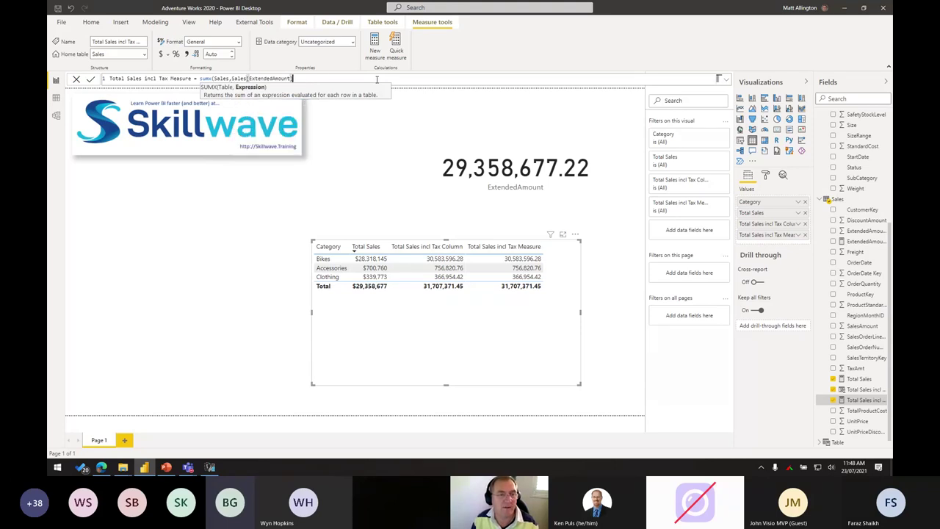
# Add + Sales[TaxAmt] to the SUMX expression, close the function and start a new line in the formula.
pyautogui.write('*')
pyautogui.write('tax')
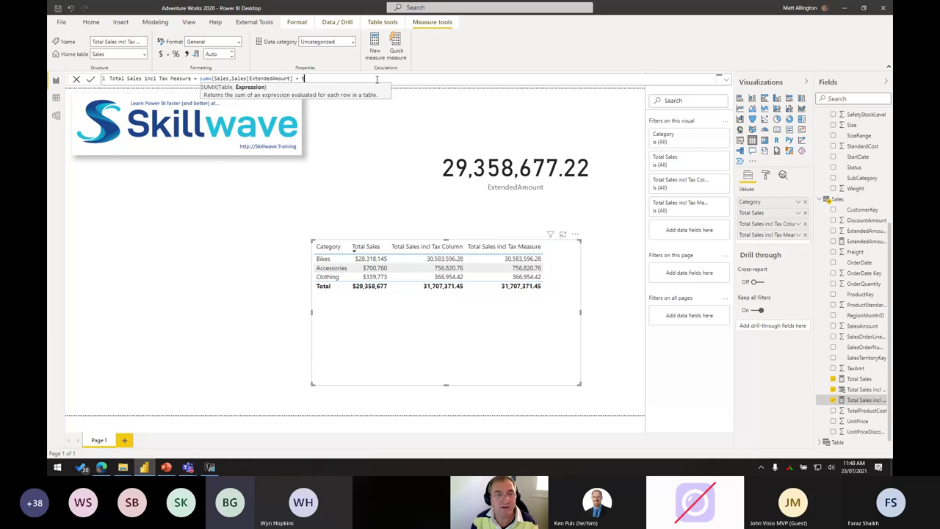
pyautogui.press('Tab')
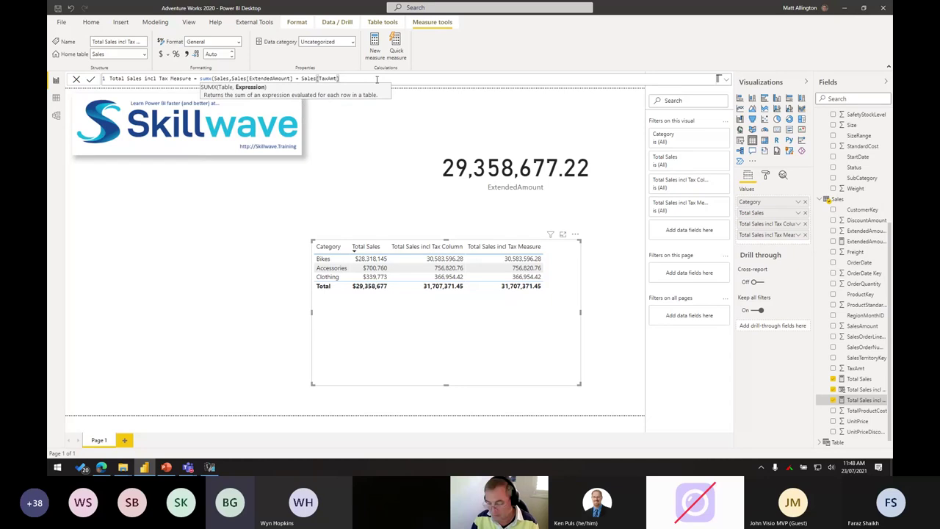
pyautogui.write(')')
pyautogui.hotkey('shift', 'Return')
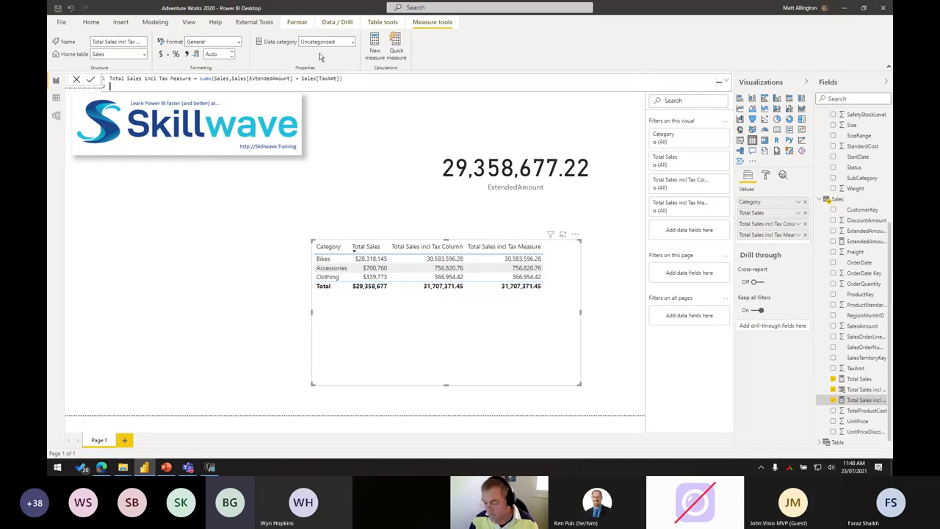
# Remove the empty formula line, then frame the SUMX row expression and the Total Sales incl Tax Column field in red, linked by an arrow.
pyautogui.press('BackSpace')
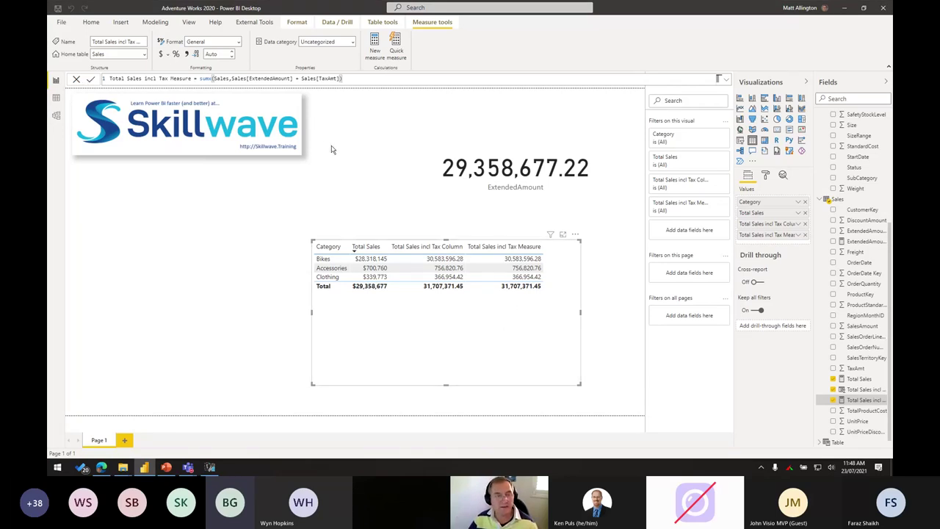
pyautogui.hotkey('ctrl', '2')
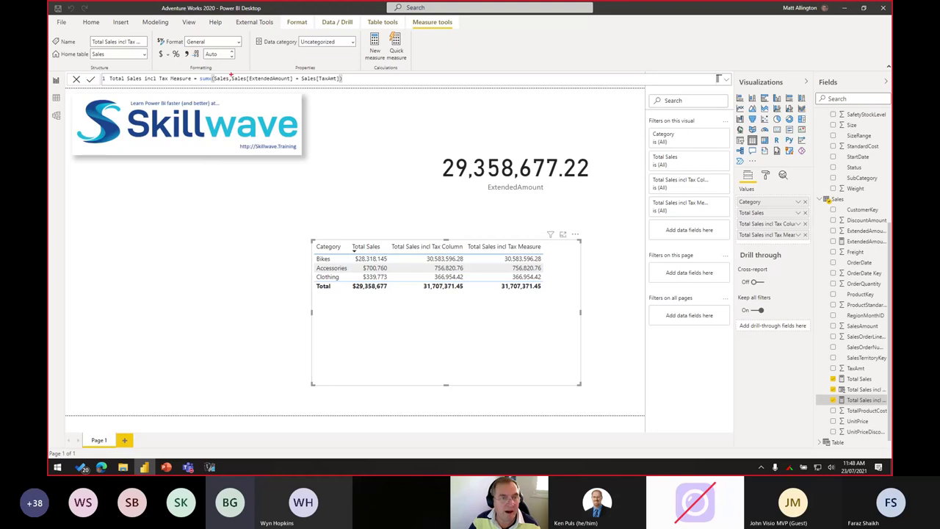
pyautogui.moveTo(231, 73); pyautogui.dragTo(342, 83)
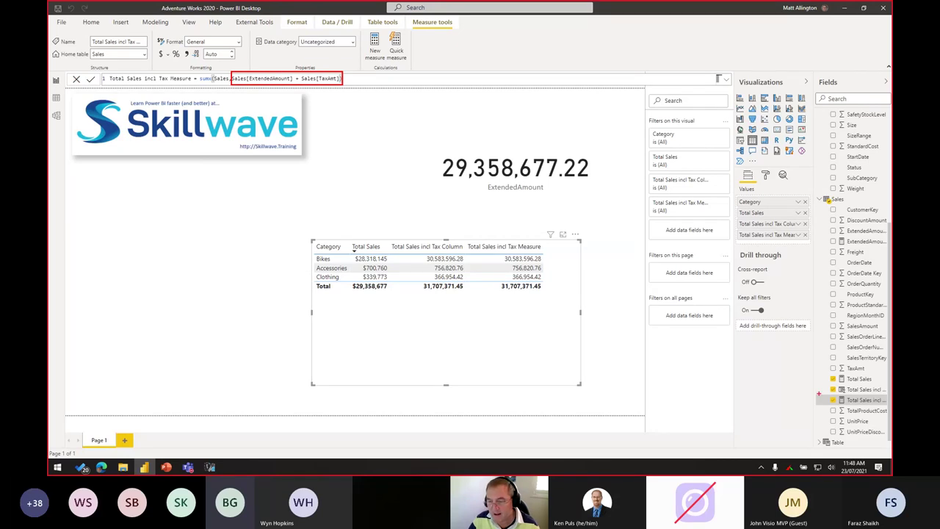
pyautogui.moveTo(818, 388)
pyautogui.mouseDown()
pyautogui.moveTo(336, 94)
pyautogui.moveTo(342, 84)
pyautogui.mouseUp()
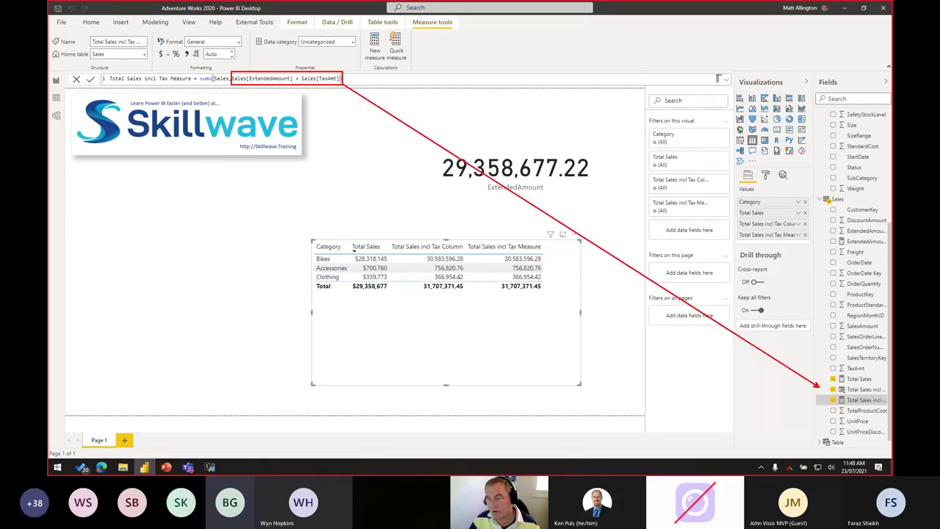
pyautogui.moveTo(814, 379); pyautogui.dragTo(887, 395)
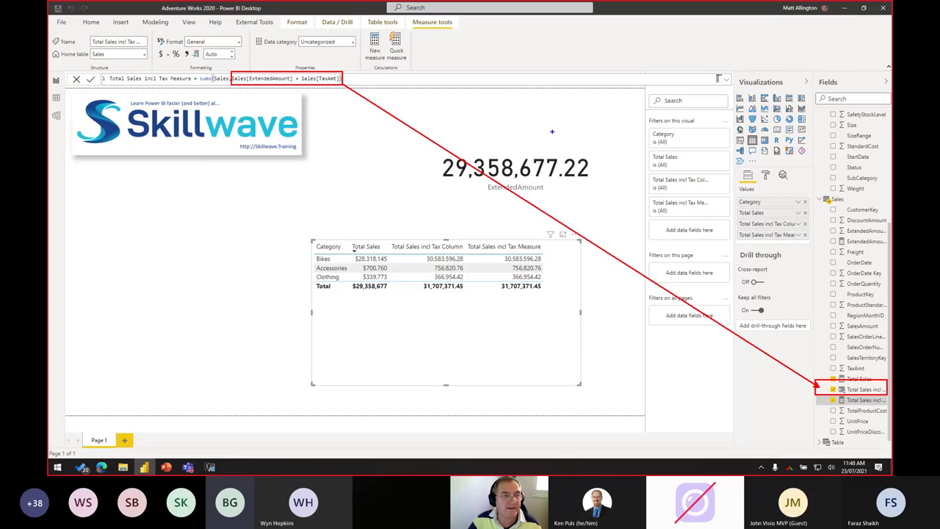
# Frame the SUMX function and its Sales table argument in blue, point arrows at the formula parts, and clear the annotations.
pyautogui.moveTo(198, 71)
pyautogui.mouseDown()
pyautogui.moveTo(230, 87)
pyautogui.moveTo(209, 103)
pyautogui.moveTo(225, 101)
pyautogui.mouseUp()
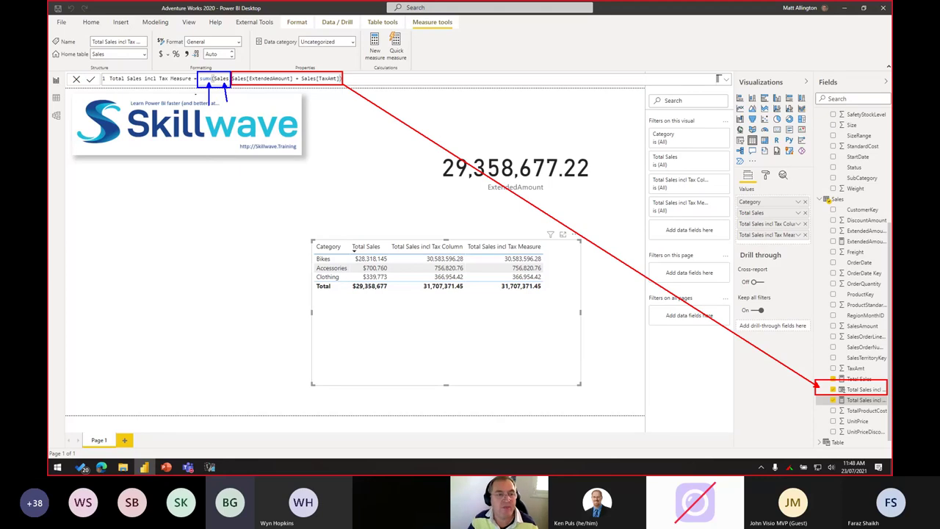
pyautogui.moveTo(260, 38); pyautogui.dragTo(260, 64)
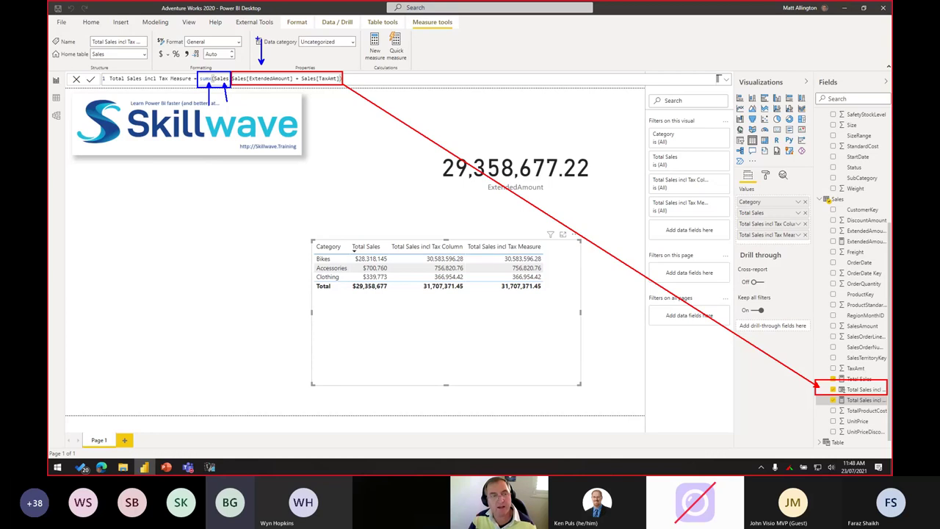
pyautogui.press('Escape')
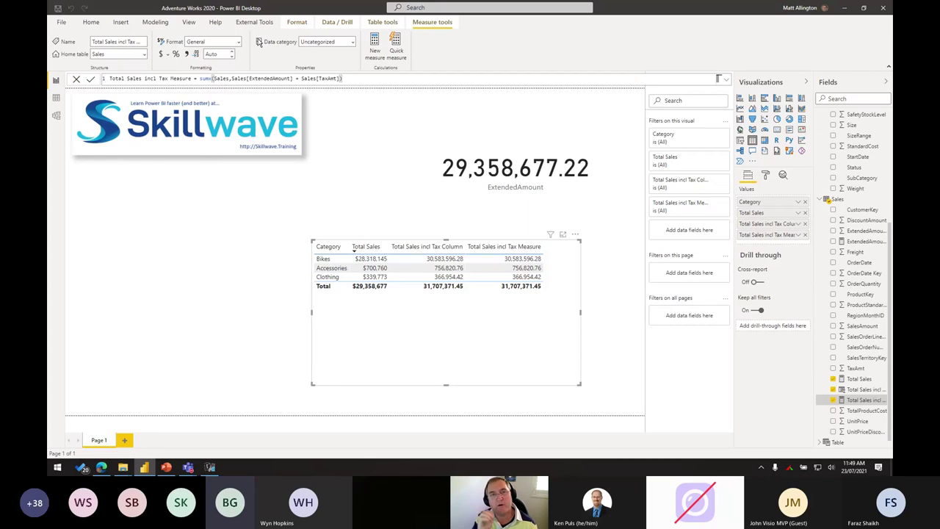
# View the formula of Total Sales incl Tax Column, then select that column in the Sales table's data view.
pyautogui.click(862, 389)
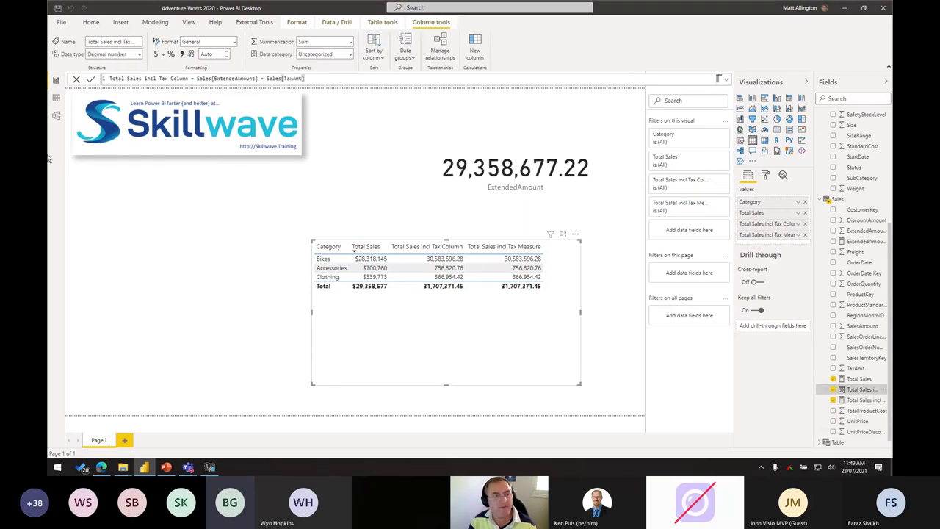
pyautogui.click(57, 101)
pyautogui.hscroll(5, 770, 441)
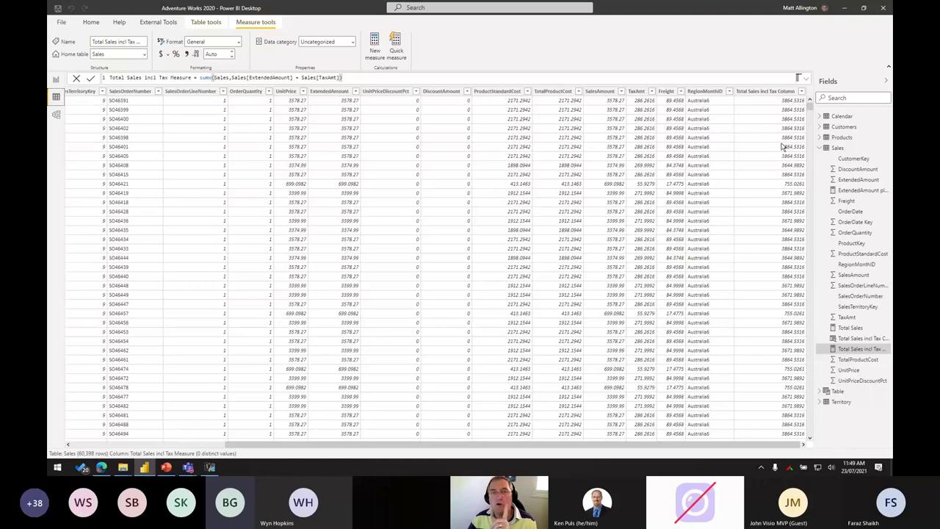
pyautogui.click(770, 92)
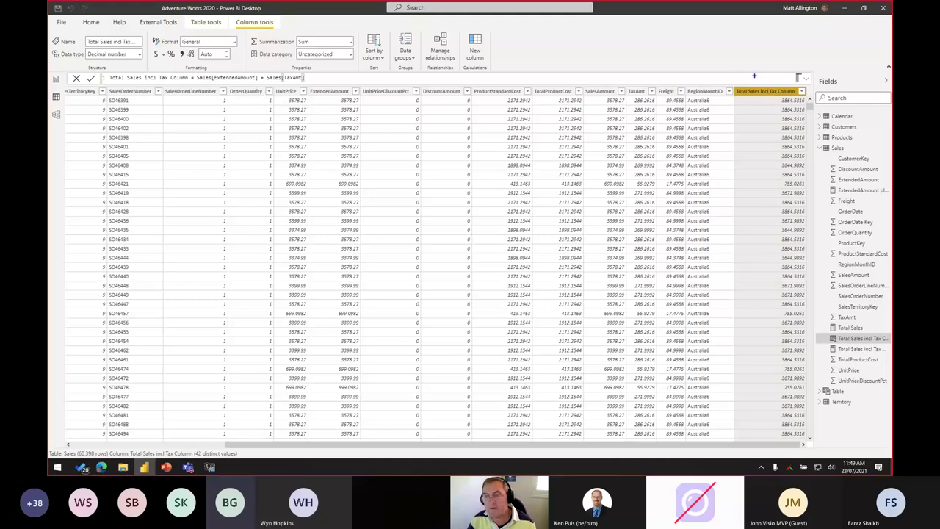
# Frame the Total Sales incl Tax Column values in blue, point arrows at the first rows, and clear the annotations.
pyautogui.moveTo(735, 79)
pyautogui.mouseDown()
pyautogui.moveTo(809, 279)
pyautogui.moveTo(808, 407)
pyautogui.mouseUp()
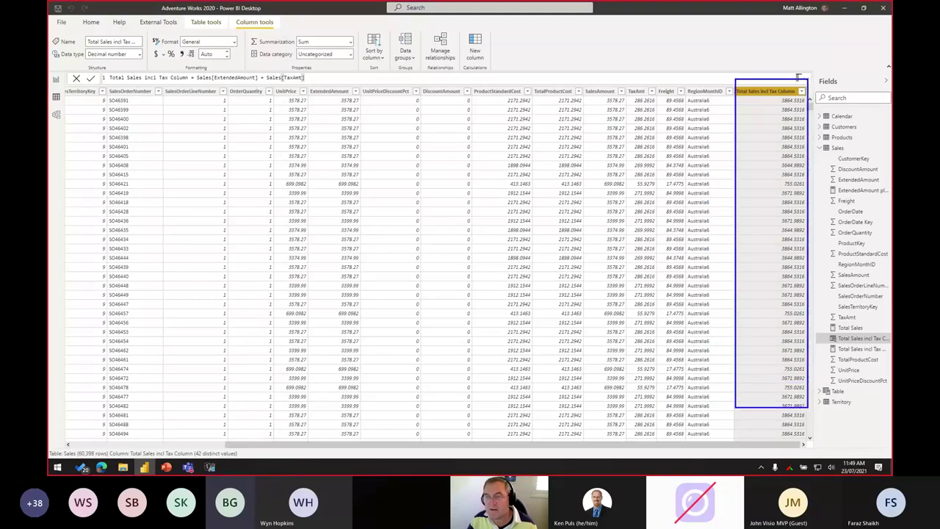
pyautogui.moveTo(731, 107); pyautogui.dragTo(703, 114)
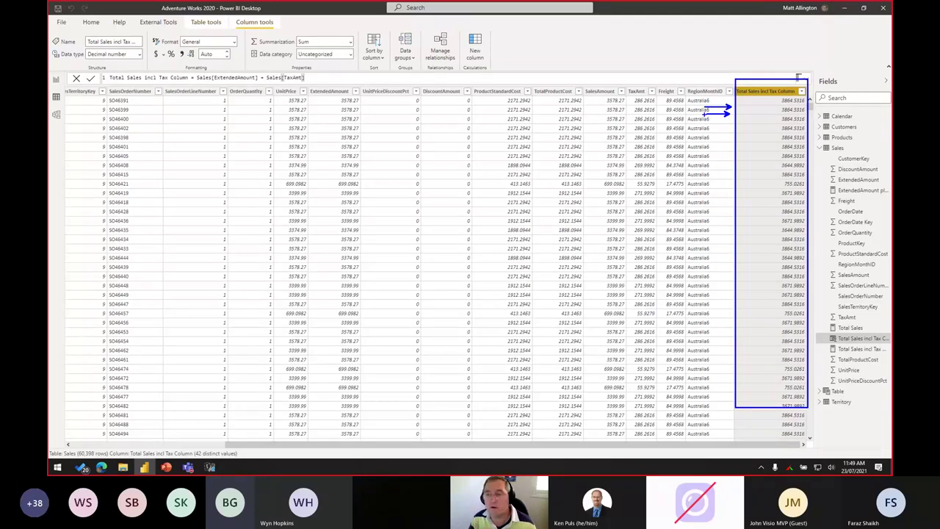
pyautogui.press('Escape')
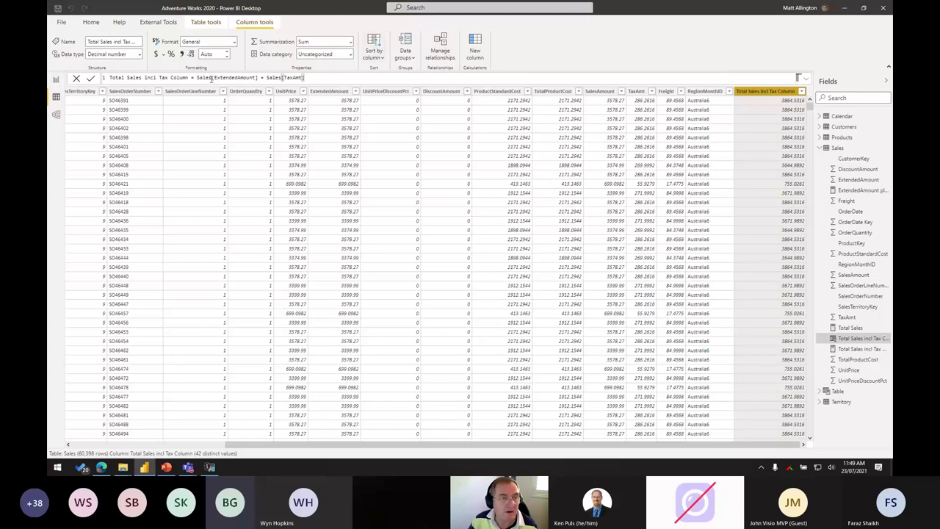
# Highlight the expression Sales[ExtendedAmount] + Sales[TaxAmt] in the calculated column's formula.
pyautogui.click(198, 77)
pyautogui.moveTo(220, 77); pyautogui.dragTo(315, 77)
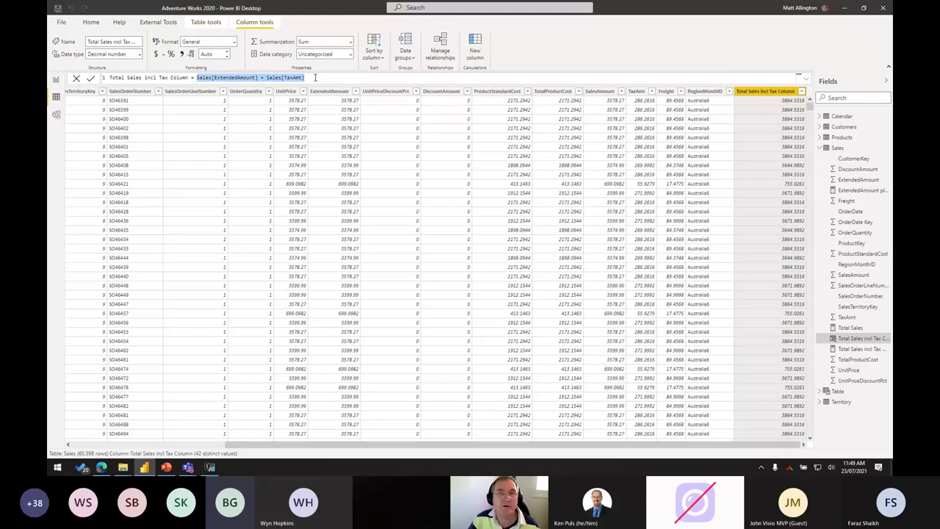
# Examine the expression inside the SUMX formula of Total Sales incl Tax Measure and return to the report page.
pyautogui.click(865, 350)
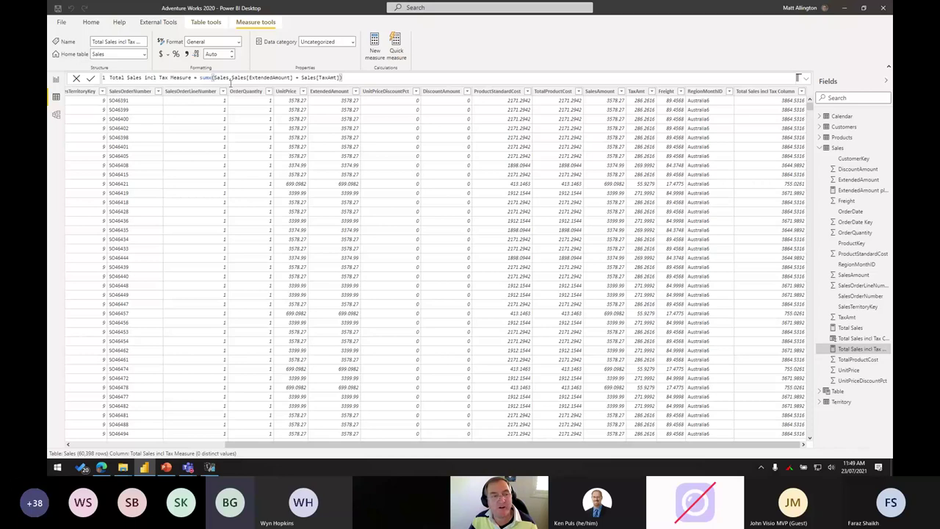
pyautogui.moveTo(231, 77); pyautogui.dragTo(347, 79)
pyautogui.hotkey('shift', 'Home')
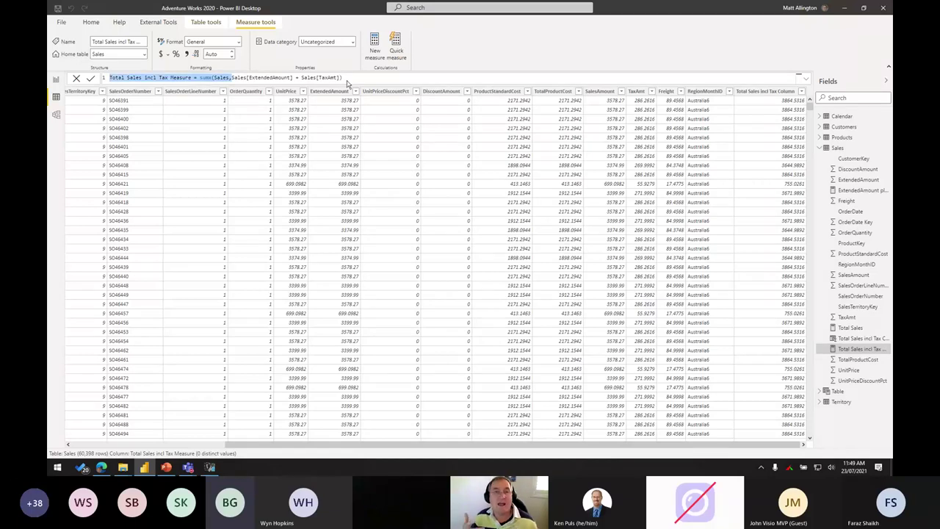
pyautogui.click(56, 79)
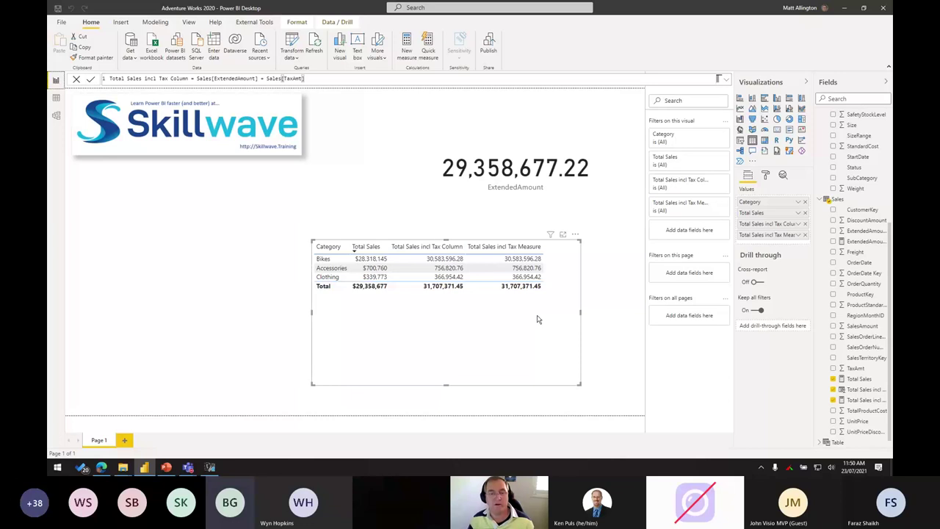
# Switch to the PowerPoint deck, start the slide show at the current demo slide and advance to the SUMX slide.
pyautogui.click(166, 467)
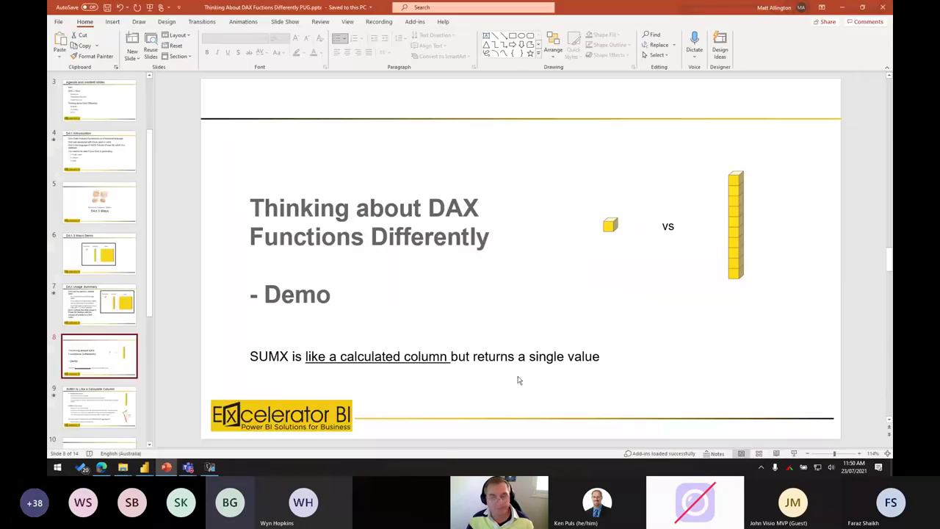
pyautogui.click(794, 453)
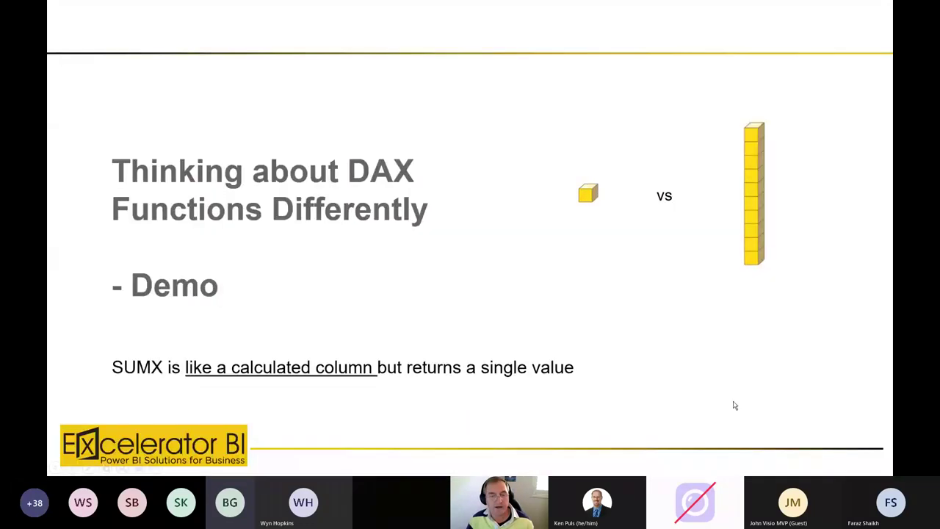
pyautogui.click(733, 405)
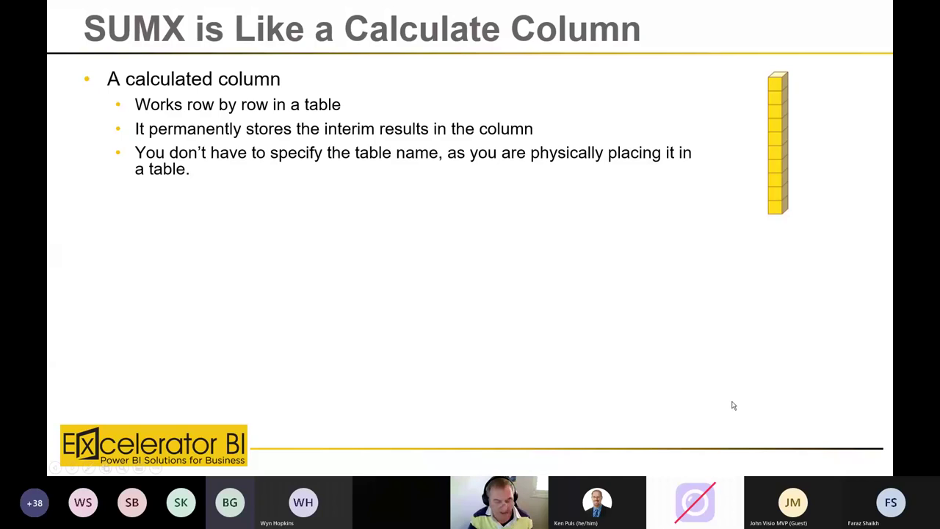
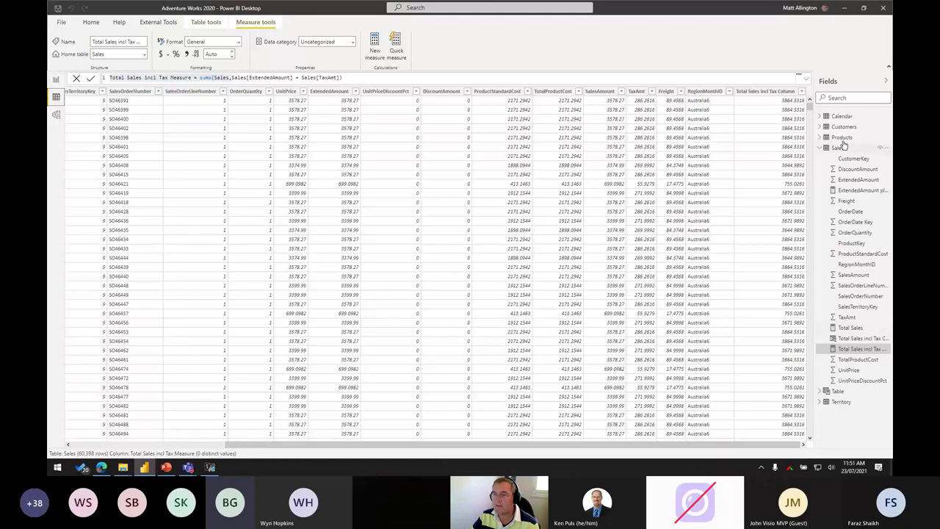
# Review the StandardCost column in the Products table and add a new calculated column to the Sales table.
pyautogui.click(843, 138)
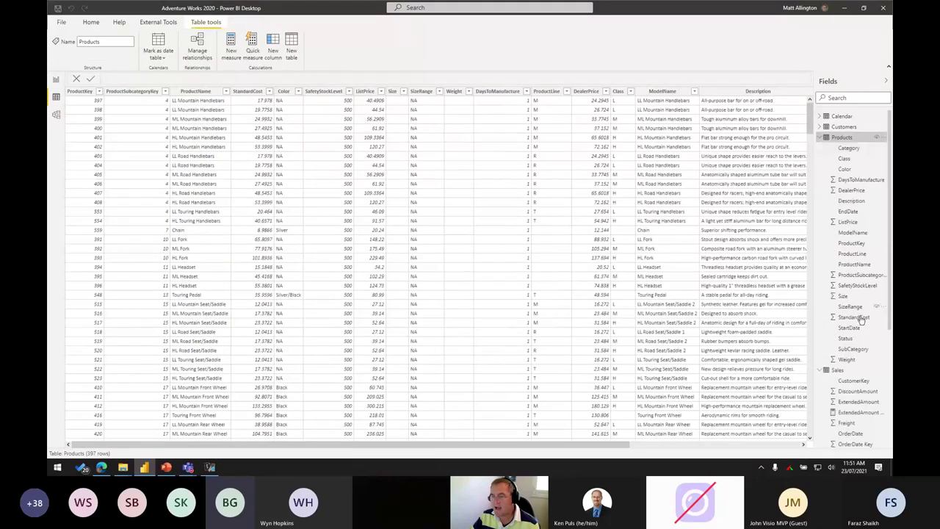
pyautogui.click(859, 317)
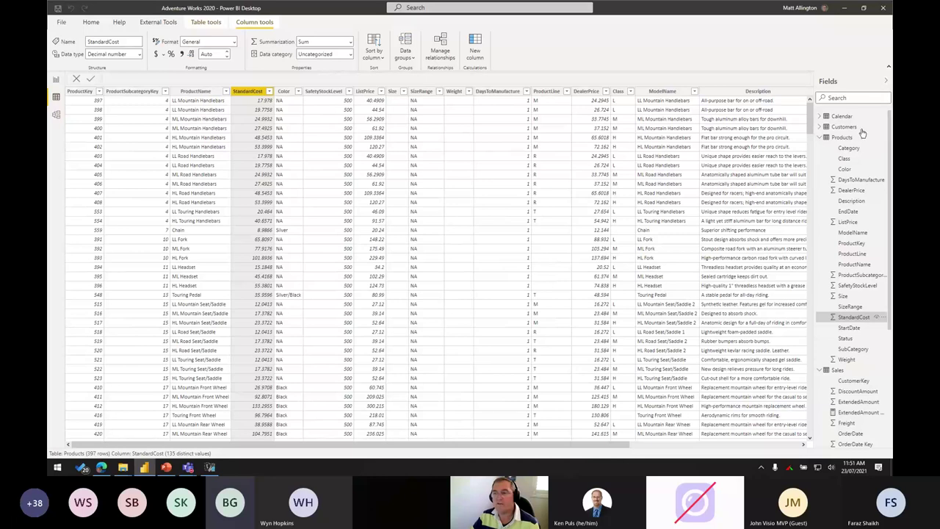
pyautogui.click(822, 138)
pyautogui.rightClick(838, 149)
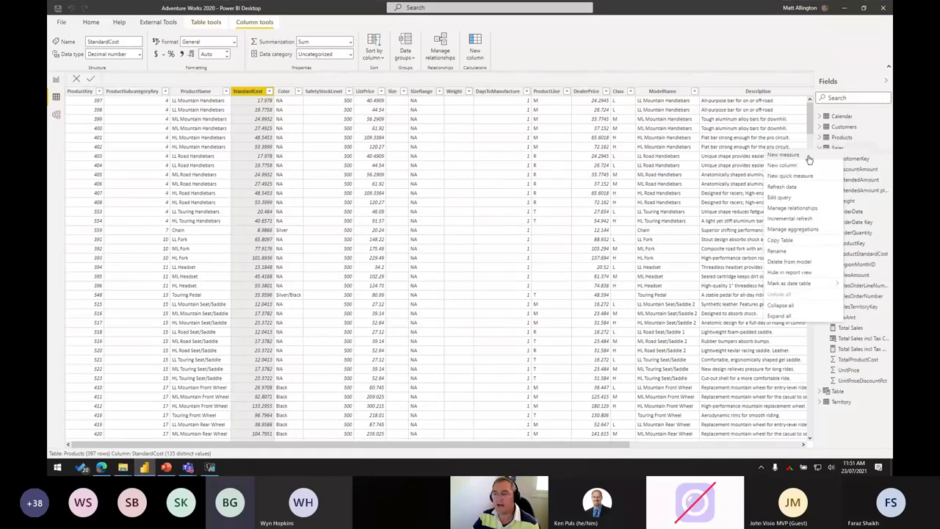
pyautogui.click(780, 167)
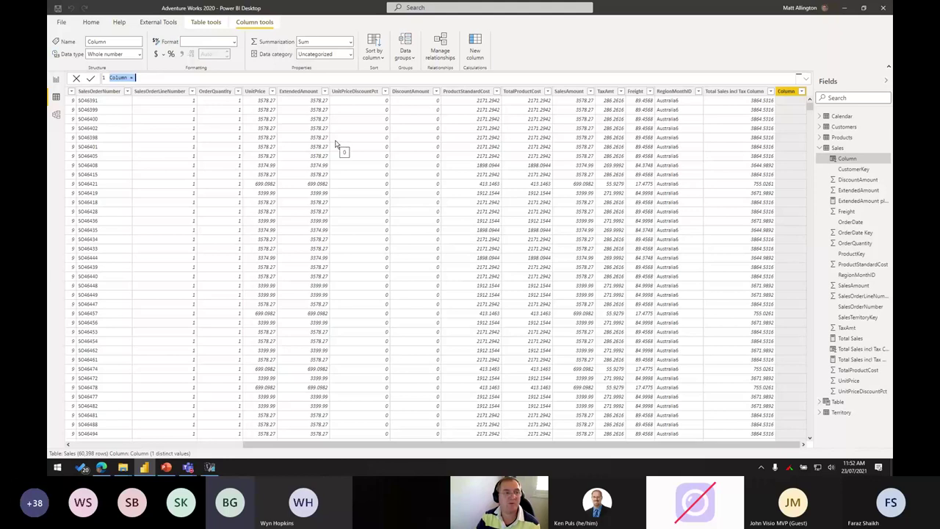
# Name the new column test and begin its formula with Sales[TotalProductCost] followed by a minus sign.
pyautogui.write('test')
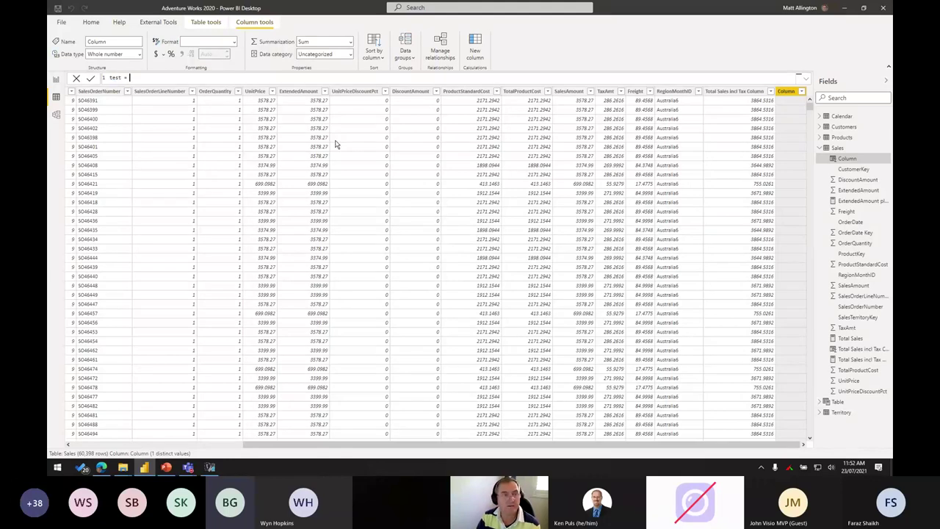
pyautogui.write(' =')
pyautogui.press('Escape')
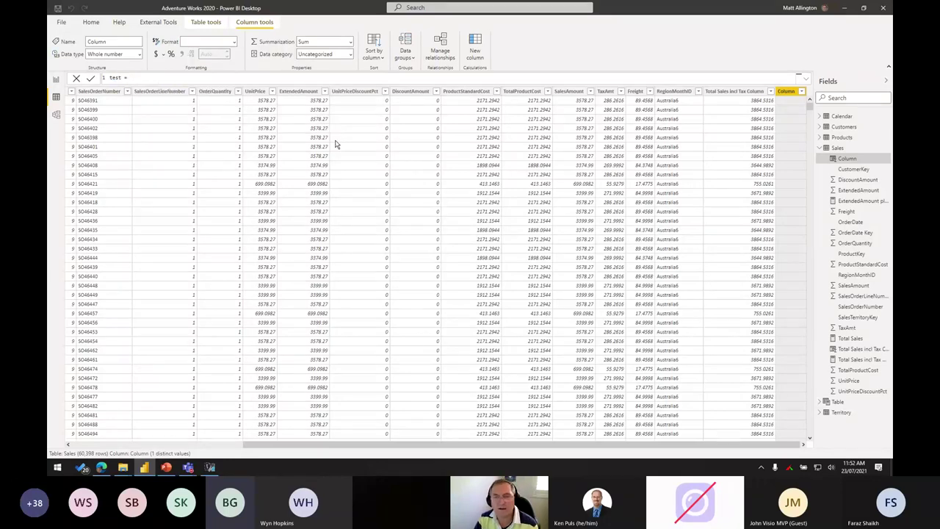
pyautogui.write('total')
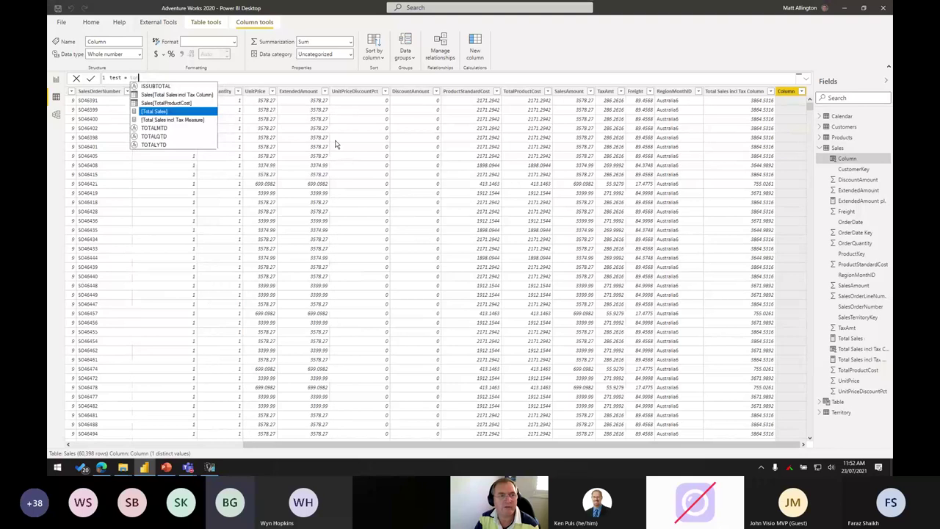
pyautogui.write('p')
pyautogui.press('Tab')
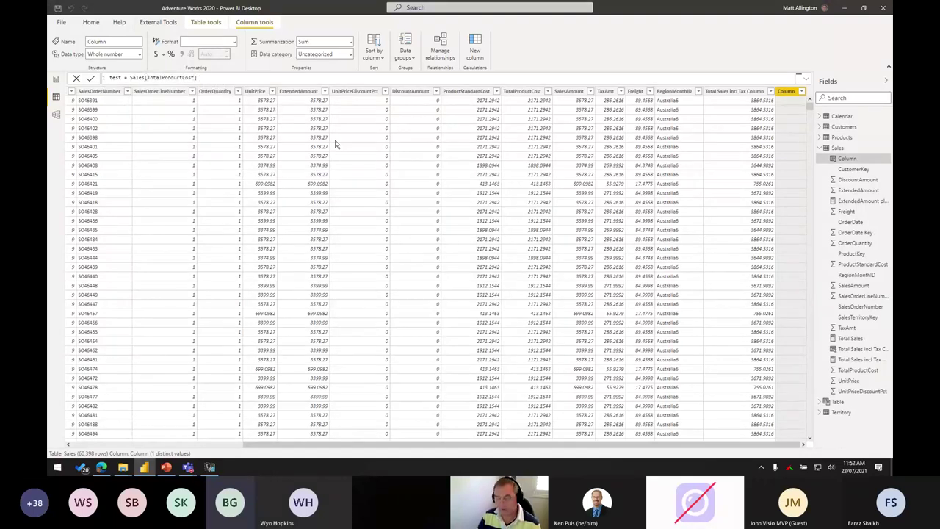
pyautogui.write('- ')
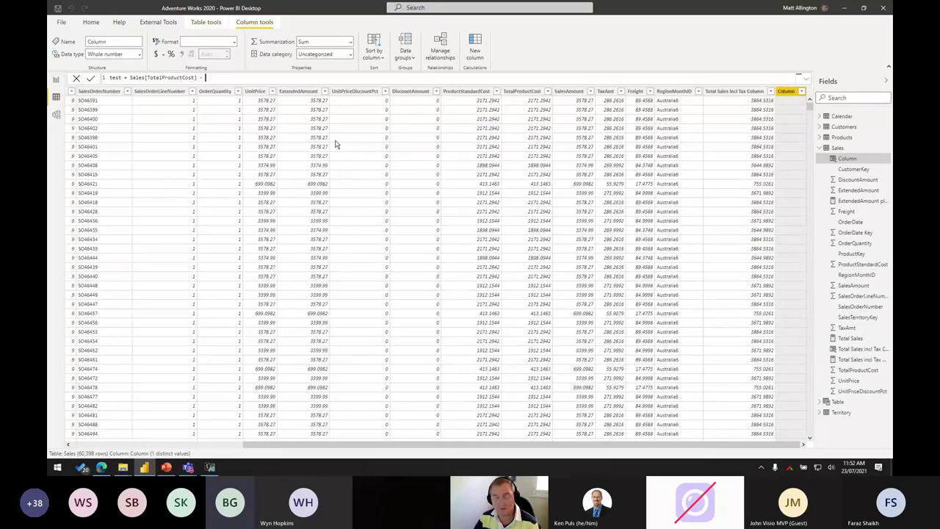
# Try to reference the Products table's StandardCost column directly after the minus sign.
pyautogui.write('stand')
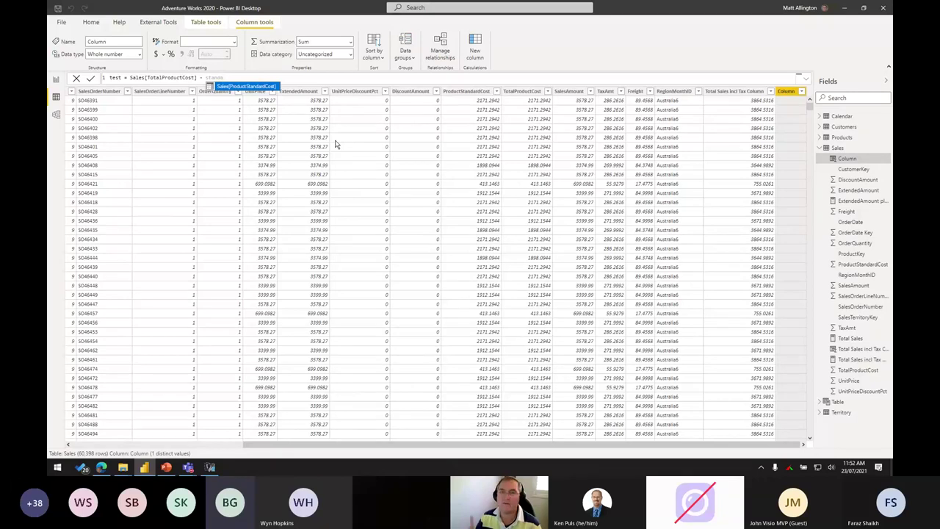
pyautogui.press('BackSpace')
pyautogui.press('BackSpace')
pyautogui.press('BackSpace')
pyautogui.press('BackSpace')
pyautogui.press('BackSpace')
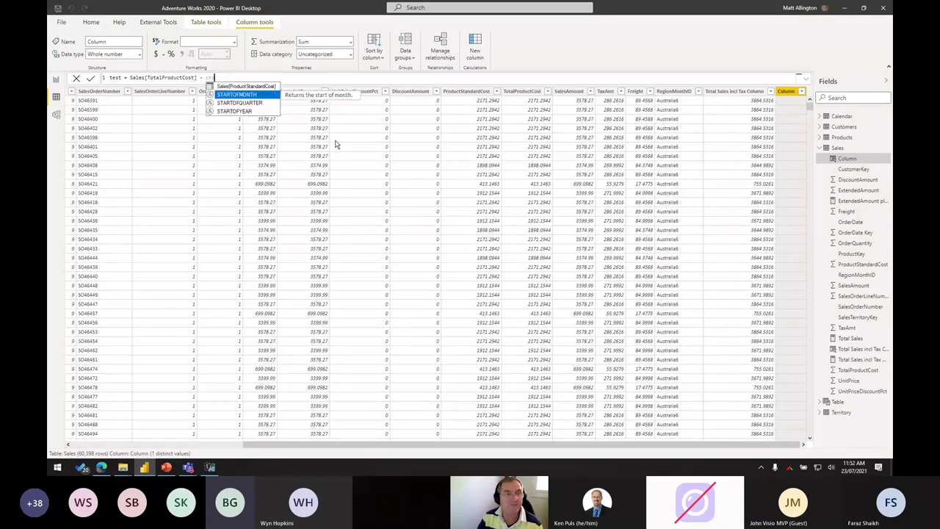
# Complete the test column's formula with RELATED(Products[StandardCost]) and commit it.
pyautogui.write('relat')
pyautogui.press('Tab')
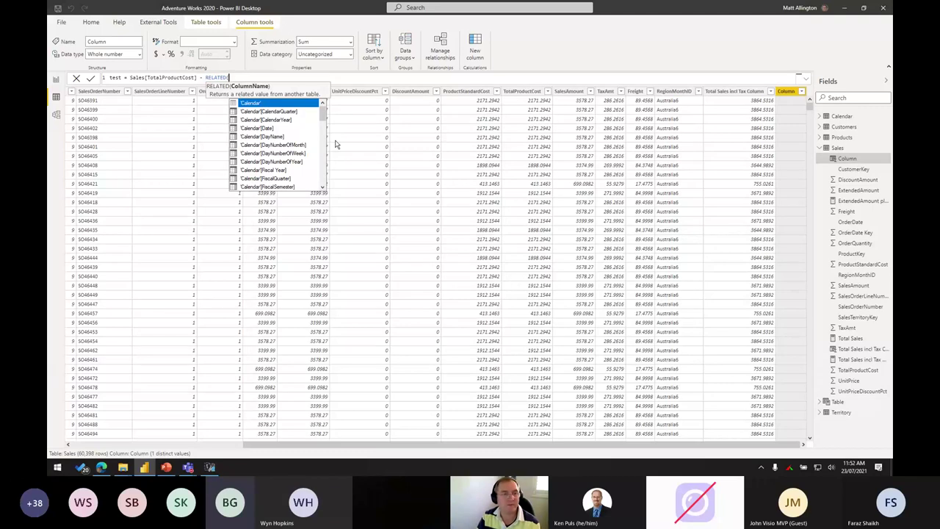
pyautogui.write('stan')
pyautogui.press('Tab')
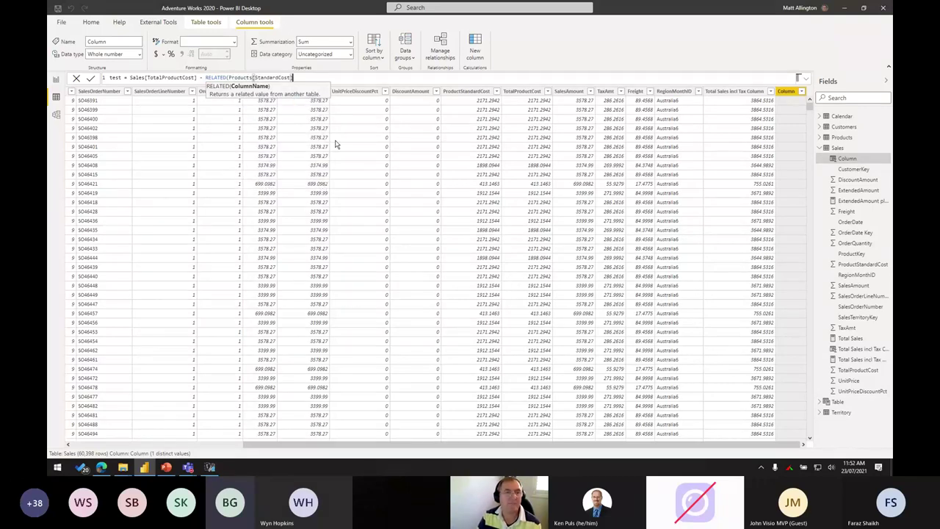
pyautogui.write(')')
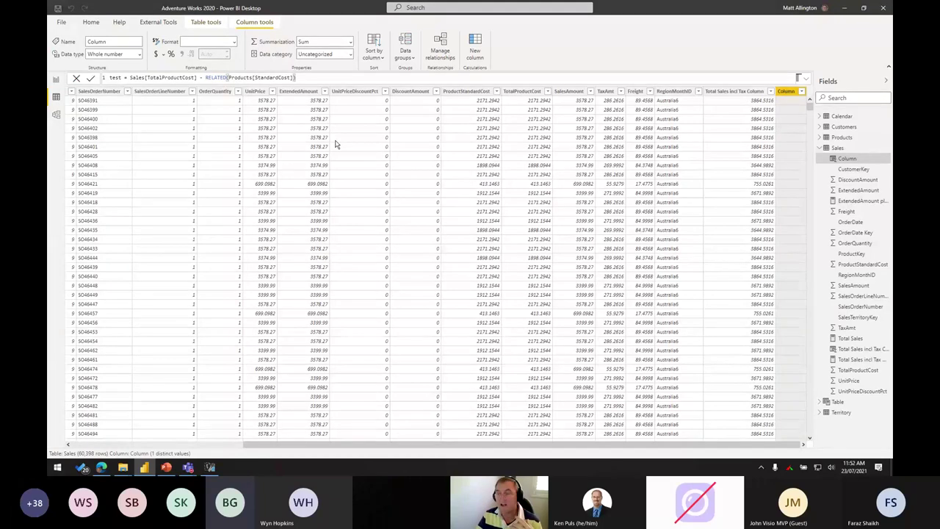
pyautogui.press('Return')
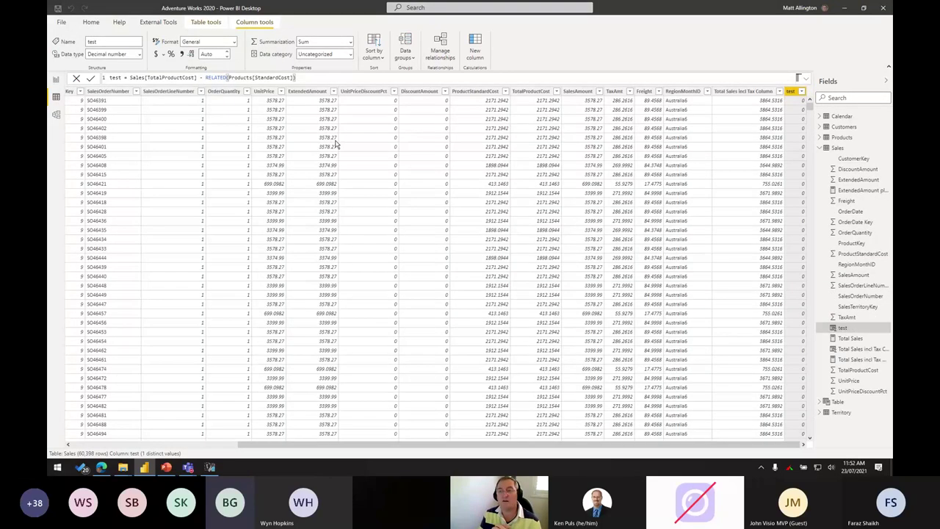
# Check the distinct values in the test column's filter list and highlight the column's formula expression.
pyautogui.click(801, 91)
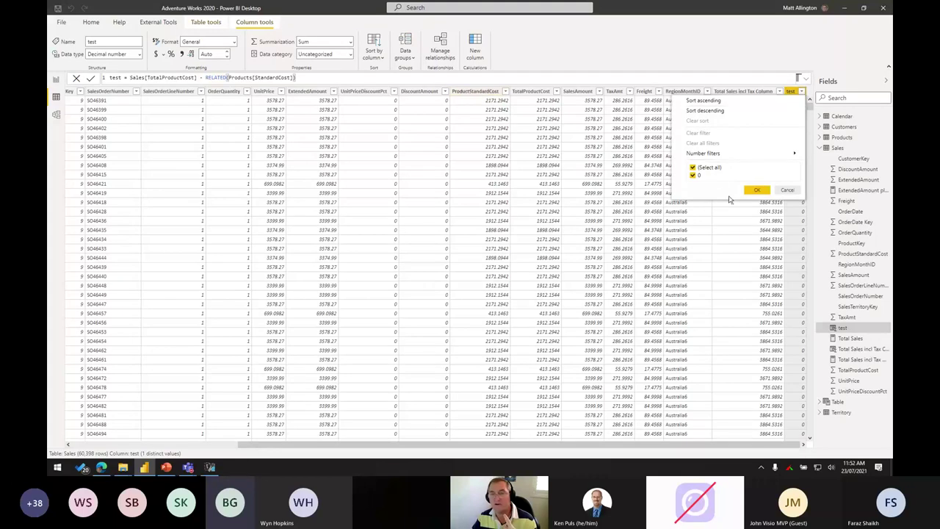
pyautogui.click(787, 191)
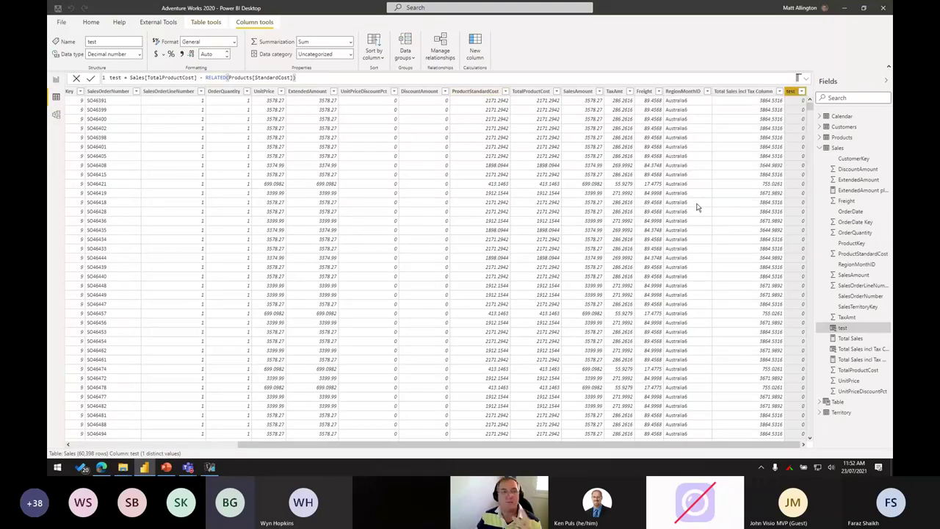
pyautogui.moveTo(297, 78); pyautogui.dragTo(130, 79)
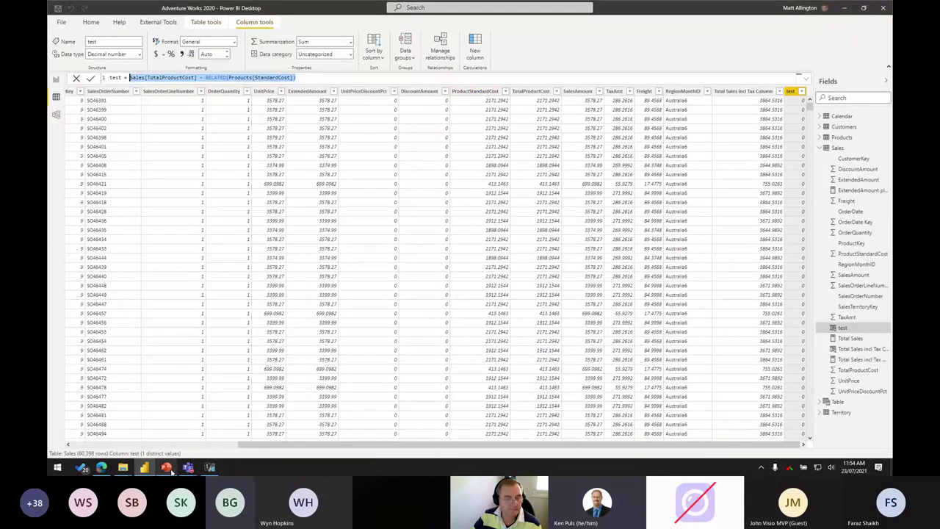
# Switch to PowerPoint, run the slide show from the SUMX slide to the FILTER demo slide, and exit the show.
pyautogui.moveTo(168, 470)
pyautogui.click(167, 420)
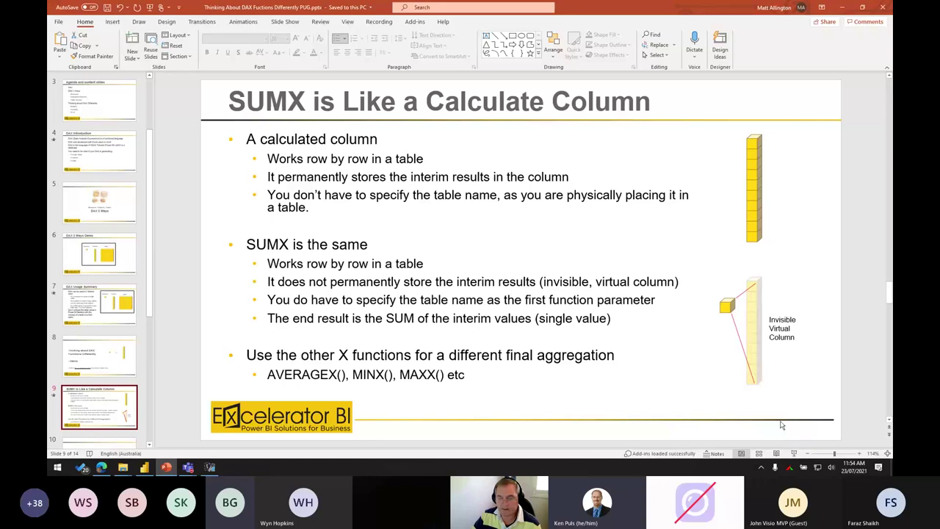
pyautogui.click(796, 453)
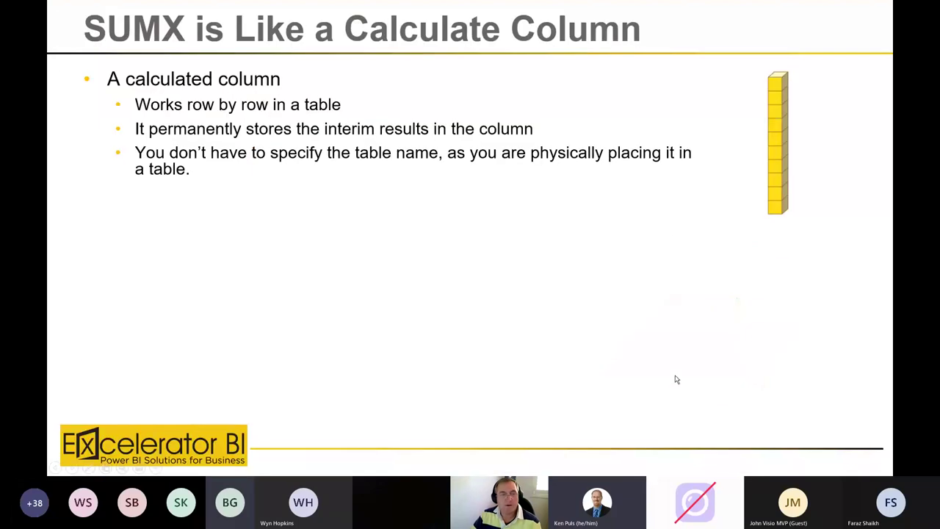
pyautogui.click(672, 378)
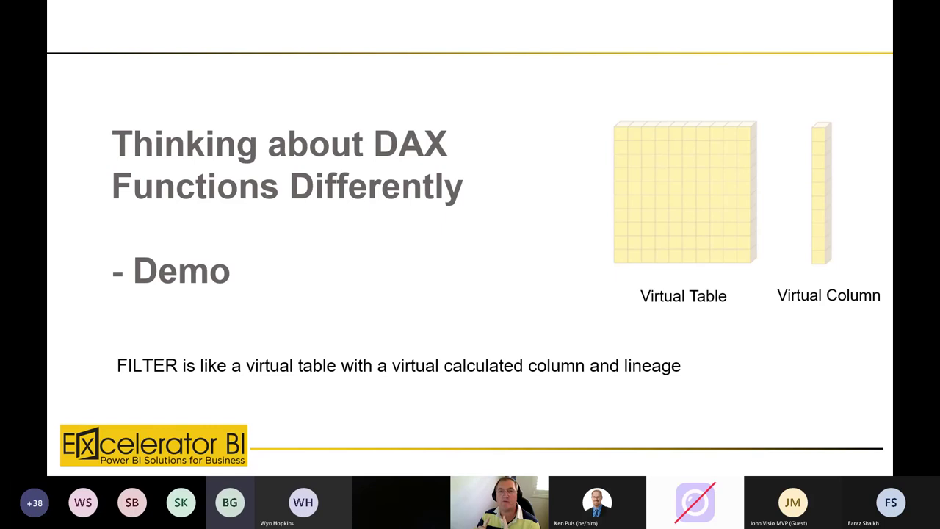
pyautogui.press('Escape')
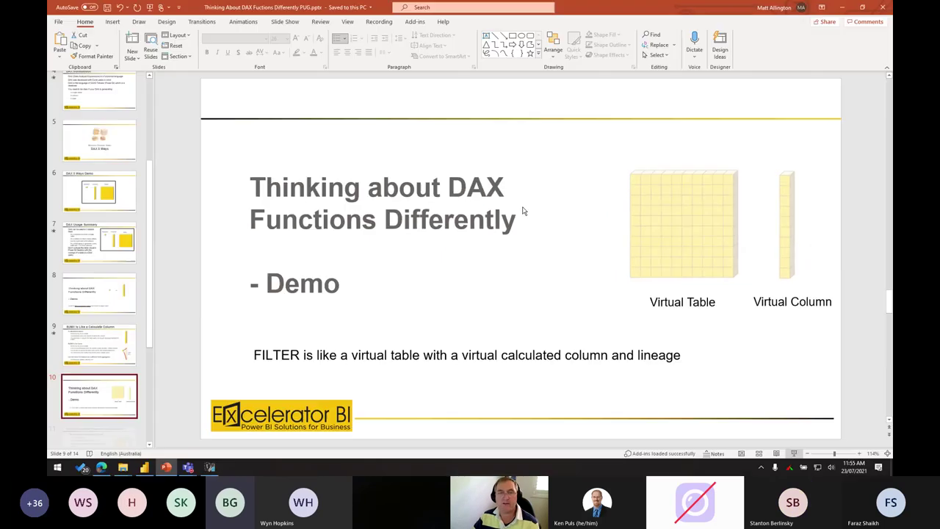
# Switch back to the Power BI report page and move the category sales table beneath the Skillwave logo.
pyautogui.click(148, 467)
pyautogui.click(56, 80)
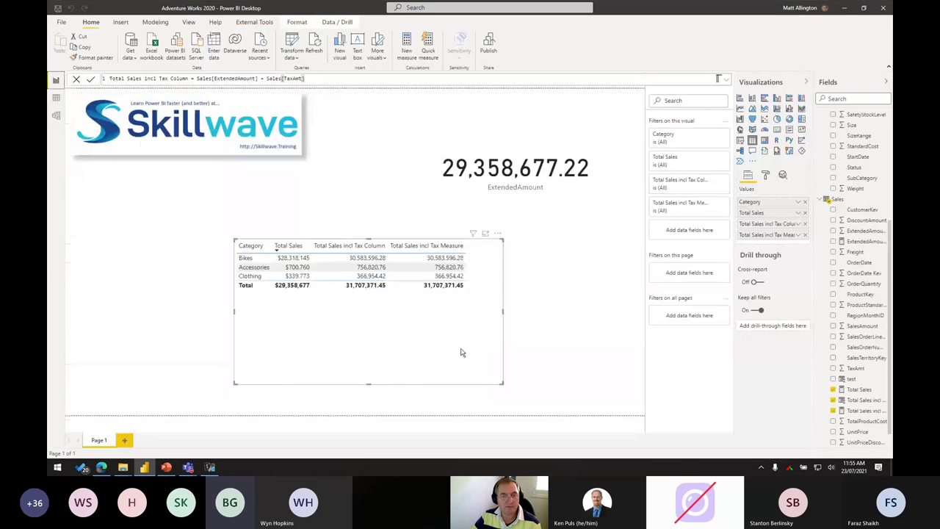
pyautogui.moveTo(462, 352); pyautogui.dragTo(315, 360)
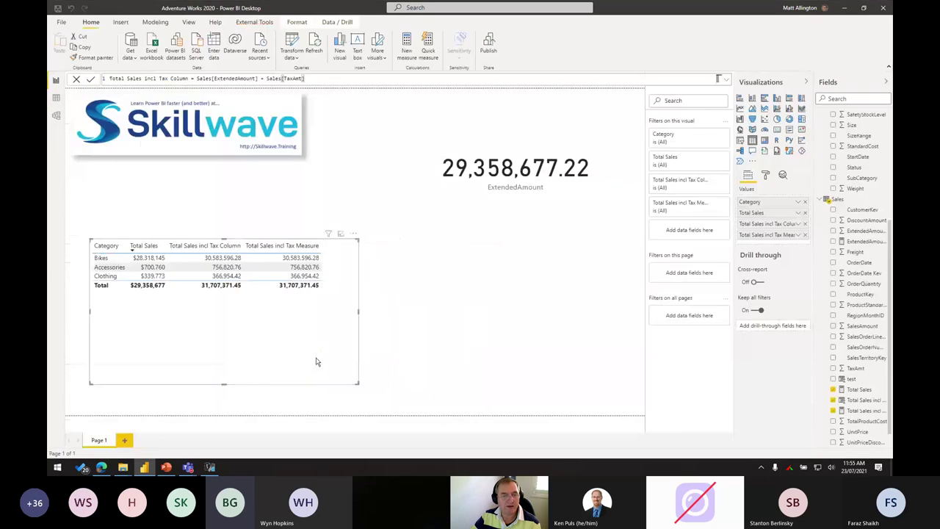
# Add a second table visual containing the Occupation and CustomerKey fields from the Customers table.
pyautogui.click(752, 140)
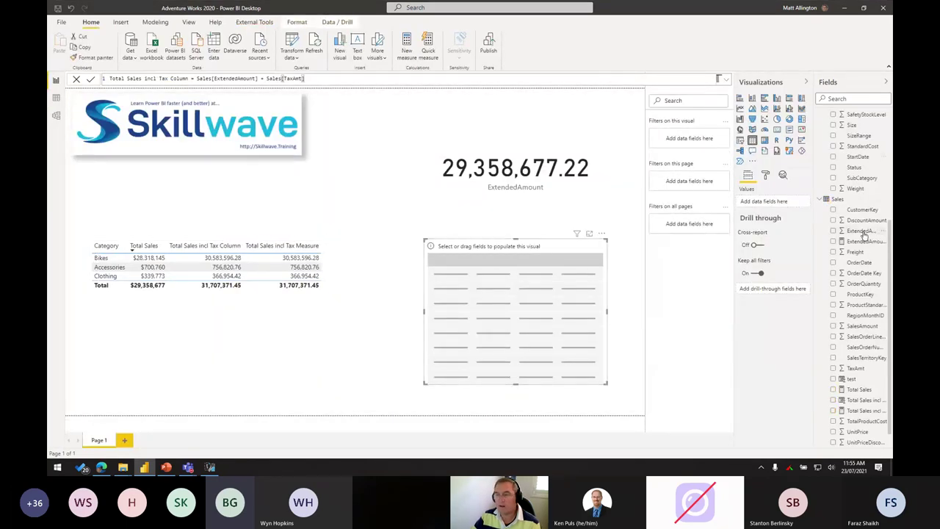
pyautogui.click(834, 199)
pyautogui.scroll(5, 833, 192)
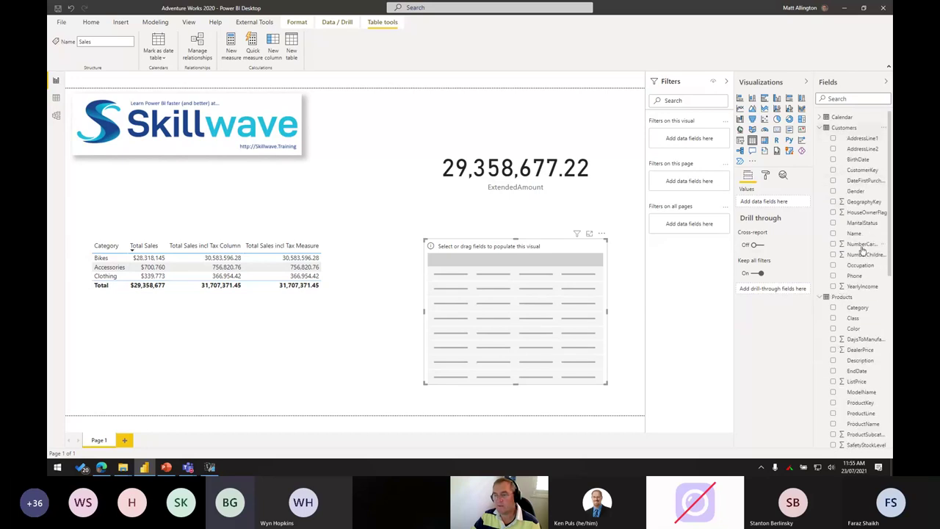
pyautogui.moveTo(857, 265); pyautogui.dragTo(514, 315)
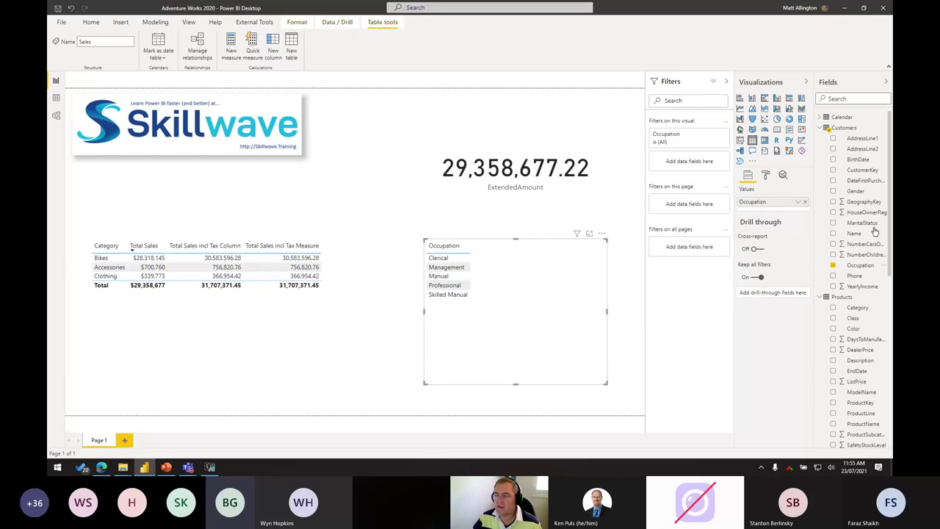
pyautogui.moveTo(864, 172); pyautogui.dragTo(555, 290)
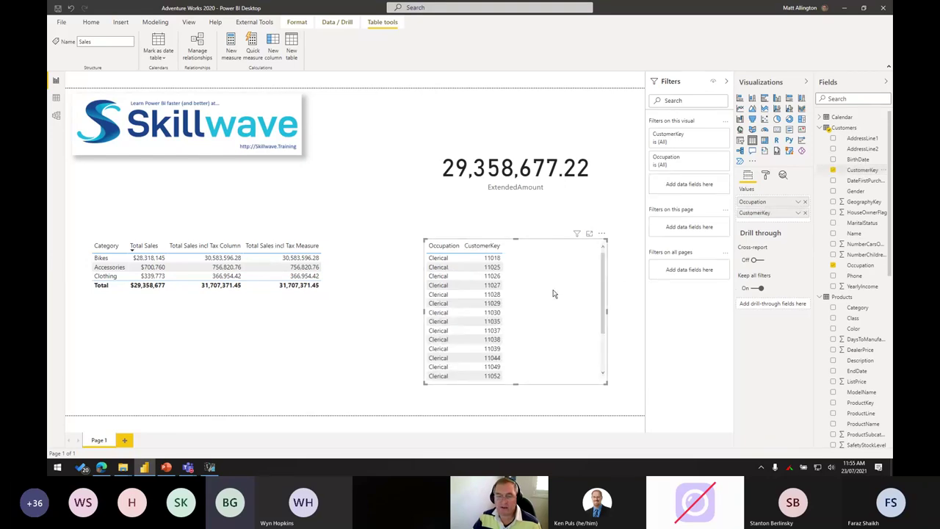
# Summarize CustomerKey as Count in the occupation table and shift that table slightly down and toward the category sales table.
pyautogui.click(797, 213)
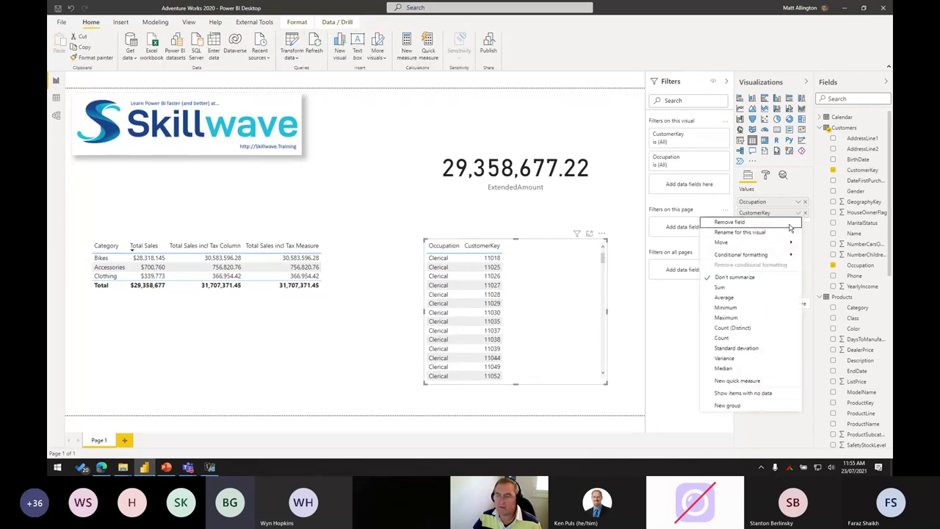
pyautogui.click(733, 337)
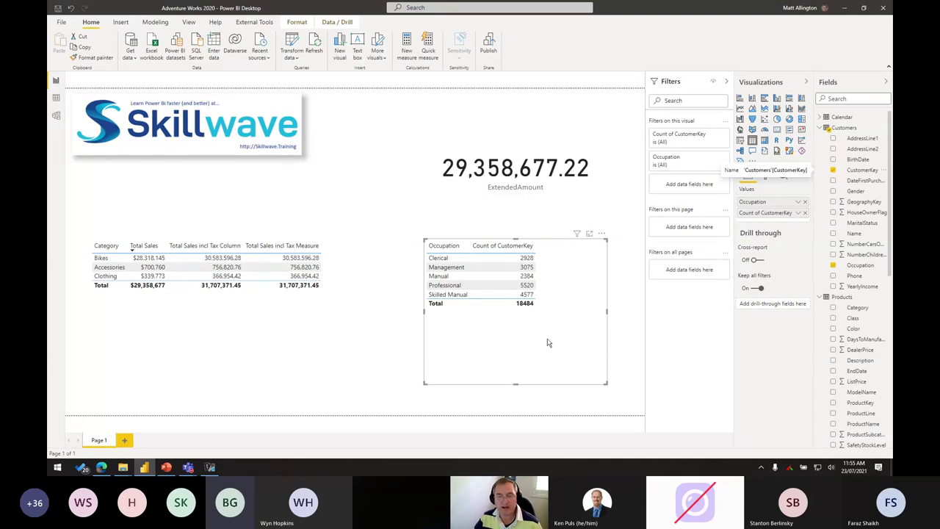
pyautogui.moveTo(547, 343); pyautogui.dragTo(538, 352)
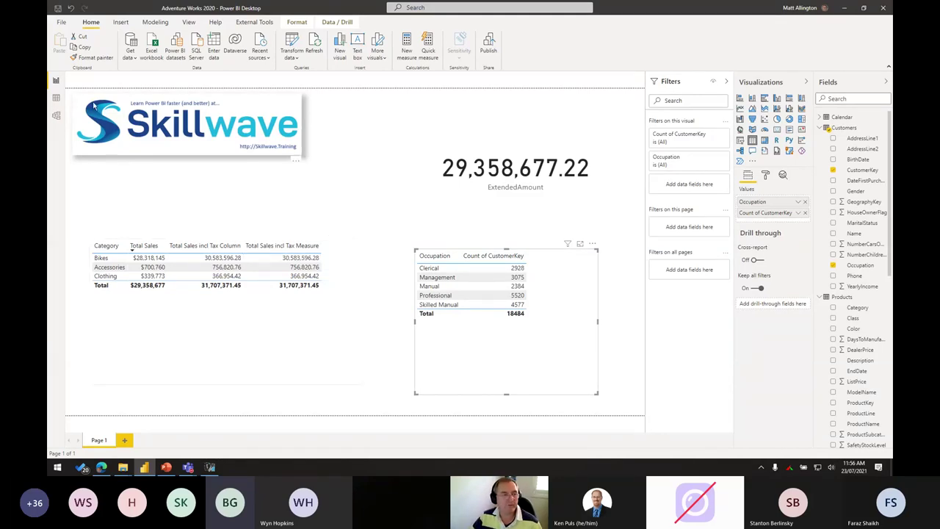
# In the data view, add a calculated column to the Customers table with the formula Column = [Total Sales].
pyautogui.click(56, 98)
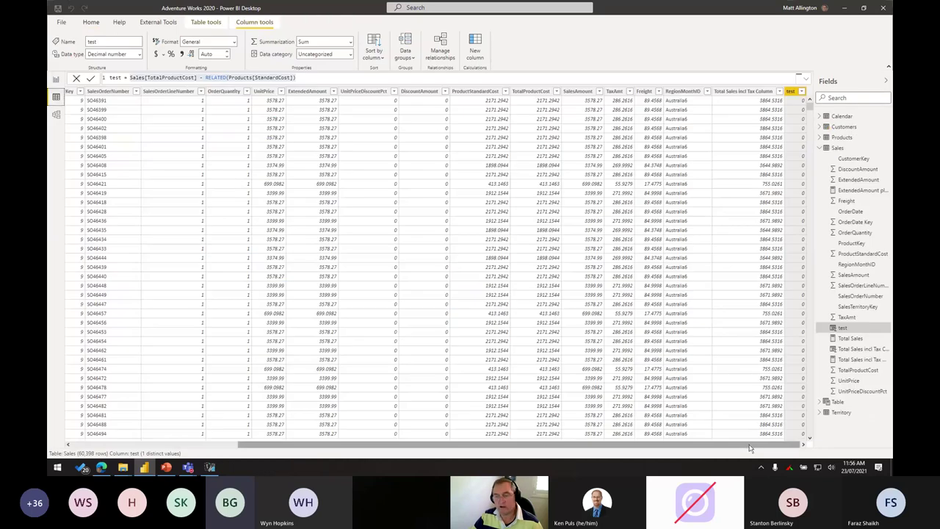
pyautogui.click(847, 129)
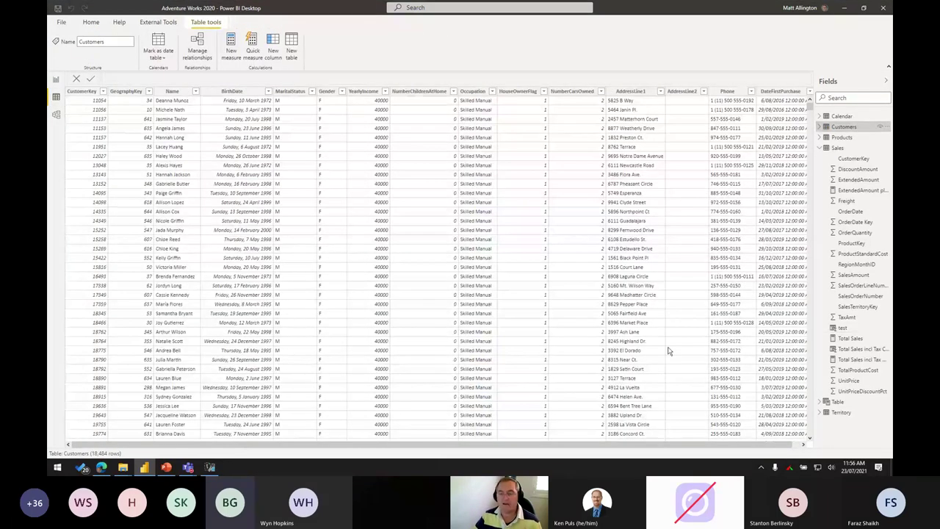
pyautogui.click(803, 445)
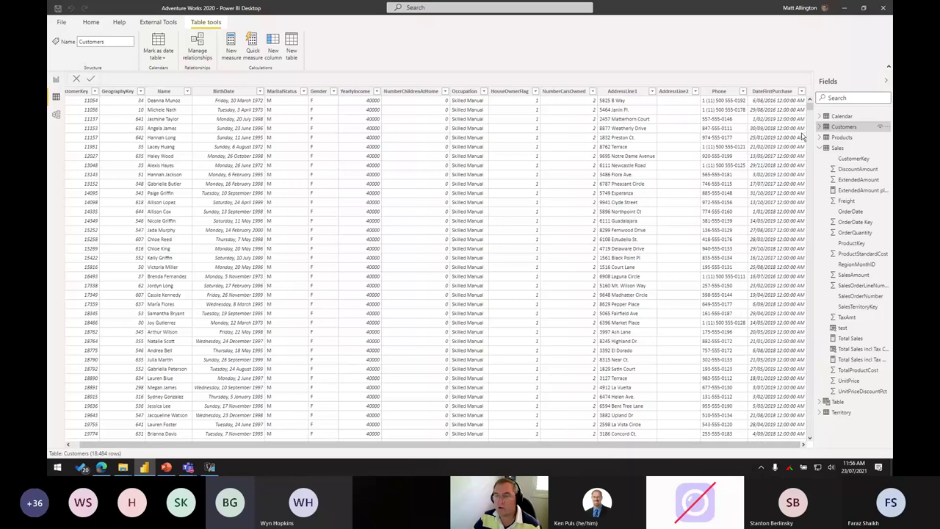
pyautogui.rightClick(836, 129)
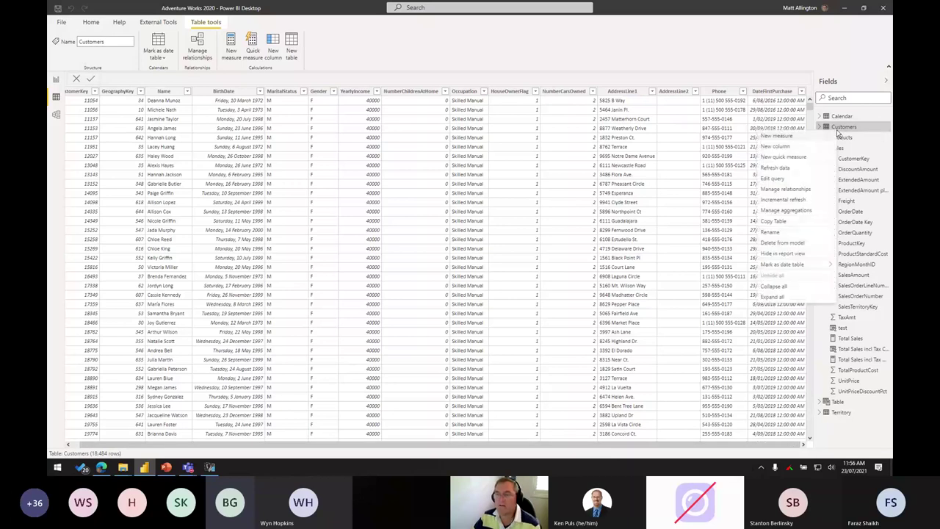
pyautogui.click(793, 146)
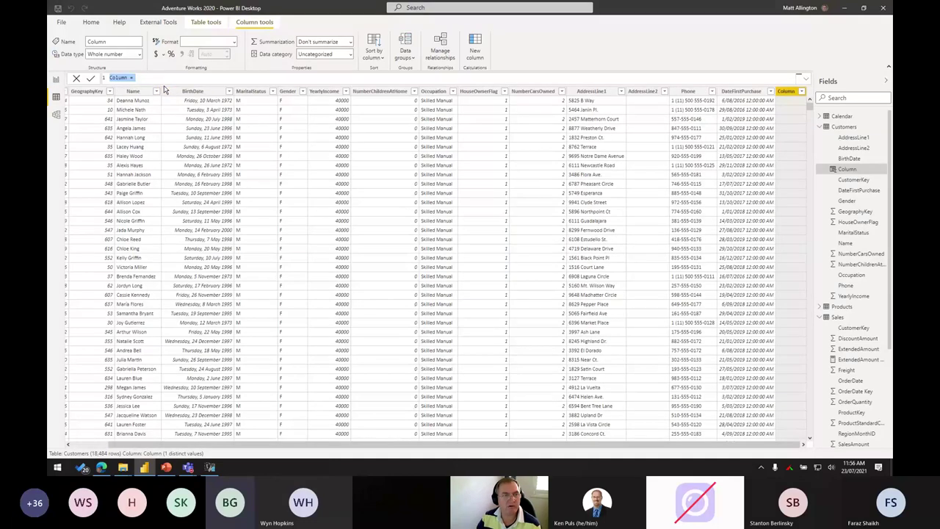
pyautogui.press('End')
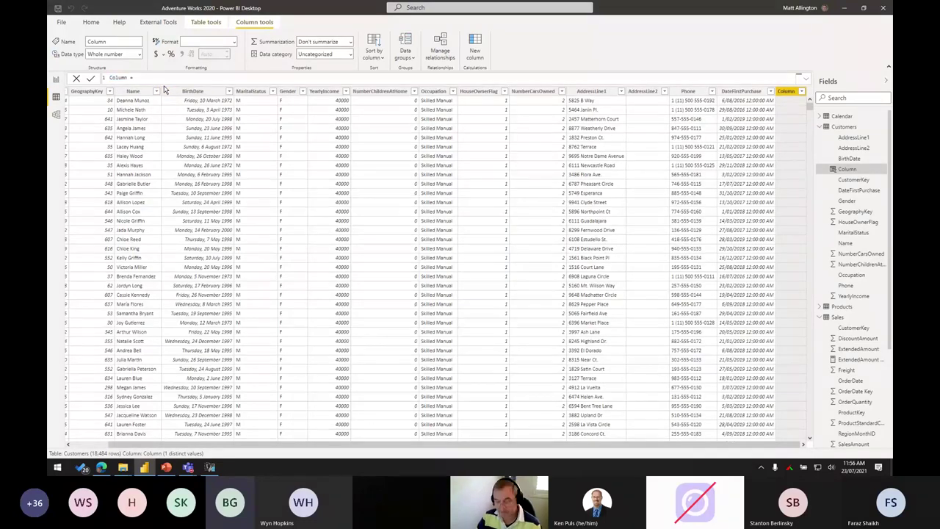
pyautogui.write('total')
pyautogui.click(166, 88)
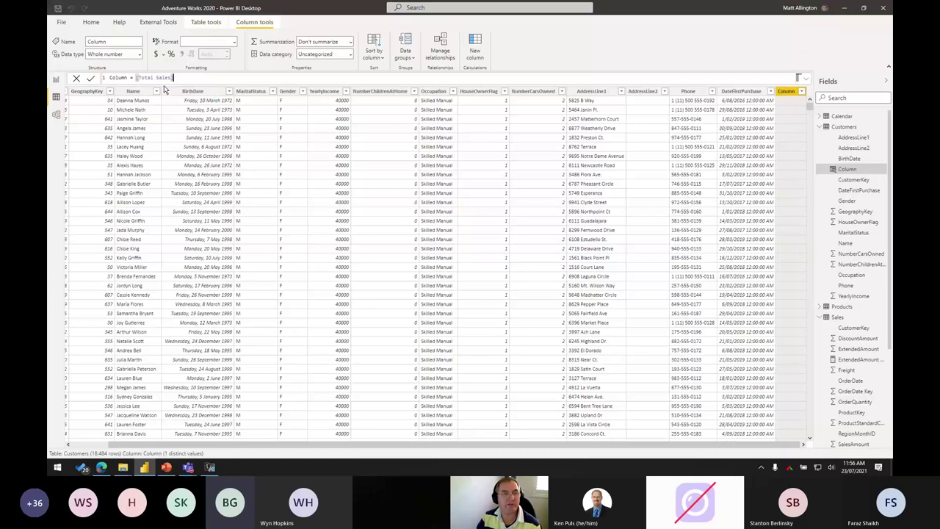
pyautogui.press('Return')
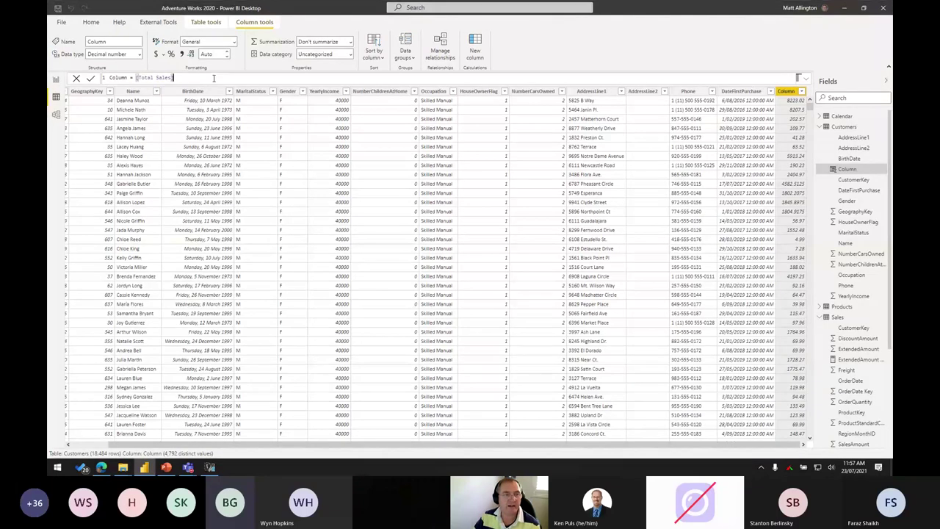
# Extend the new Customers column's formula to the logical test [Total Sales] >=2000.
pyautogui.write('>')
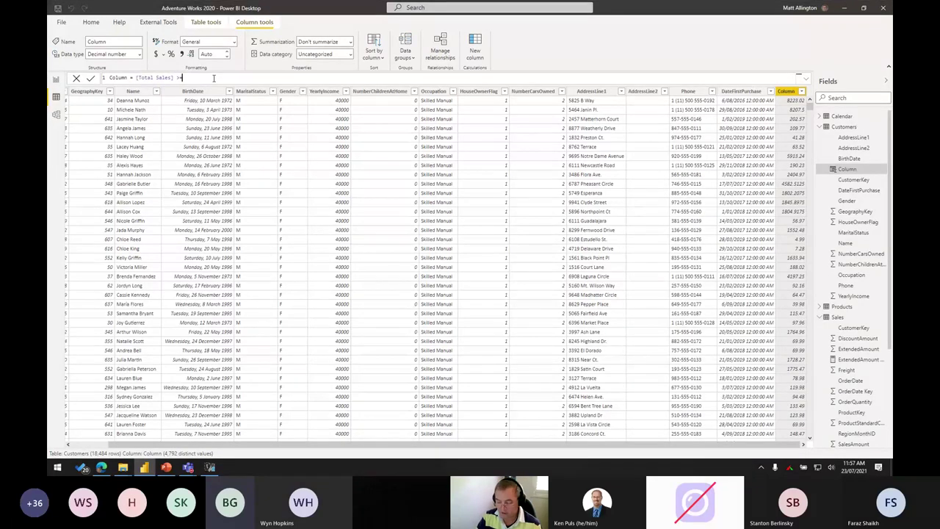
pyautogui.write('=2000')
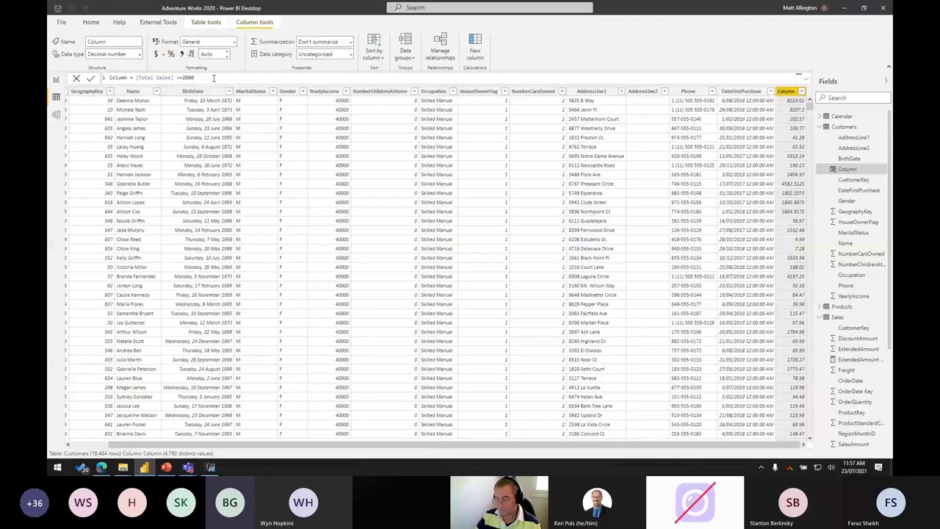
pyautogui.press('Return')
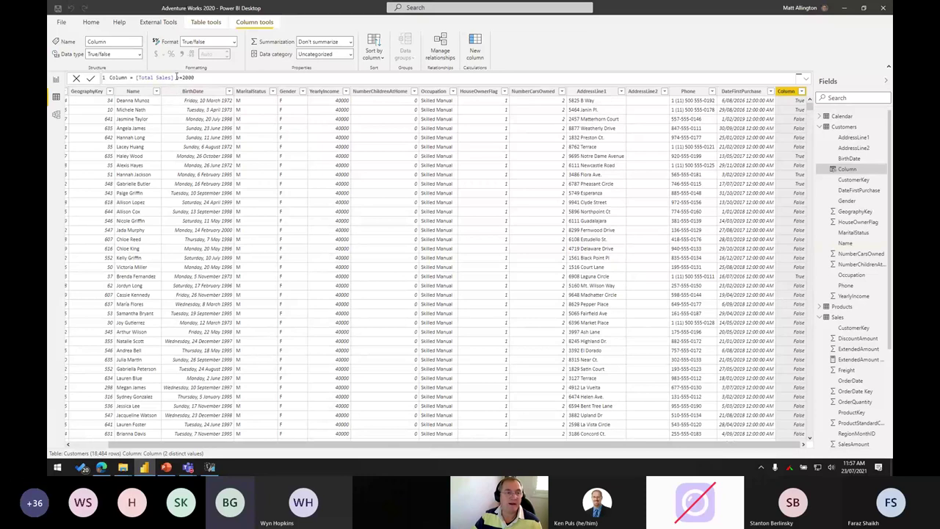
# Highlight the >=2000 condition and temporarily mark up the True and False rows and the [Total Sales] part of the formula.
pyautogui.moveTo(176, 77); pyautogui.dragTo(197, 76)
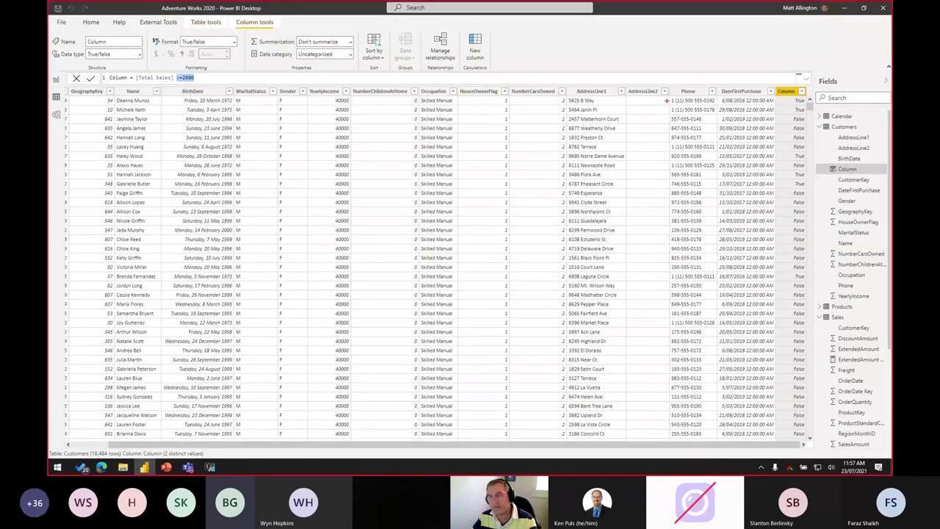
pyautogui.moveTo(805, 94)
pyautogui.mouseDown()
pyautogui.moveTo(784, 111)
pyautogui.moveTo(811, 107)
pyautogui.moveTo(810, 96)
pyautogui.mouseUp()
pyautogui.moveTo(756, 109); pyautogui.dragTo(777, 109)
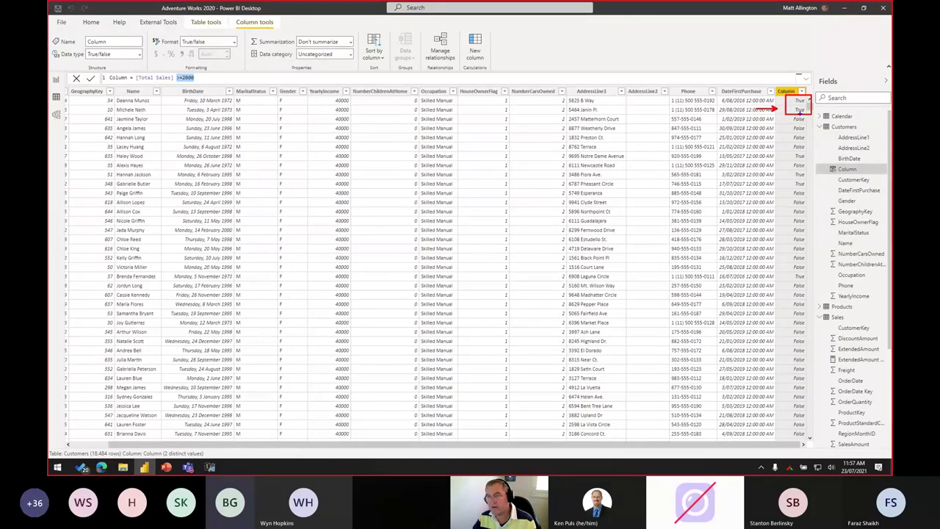
pyautogui.moveTo(787, 115)
pyautogui.mouseDown()
pyautogui.moveTo(789, 144)
pyautogui.moveTo(811, 118)
pyautogui.moveTo(811, 152)
pyautogui.mouseUp()
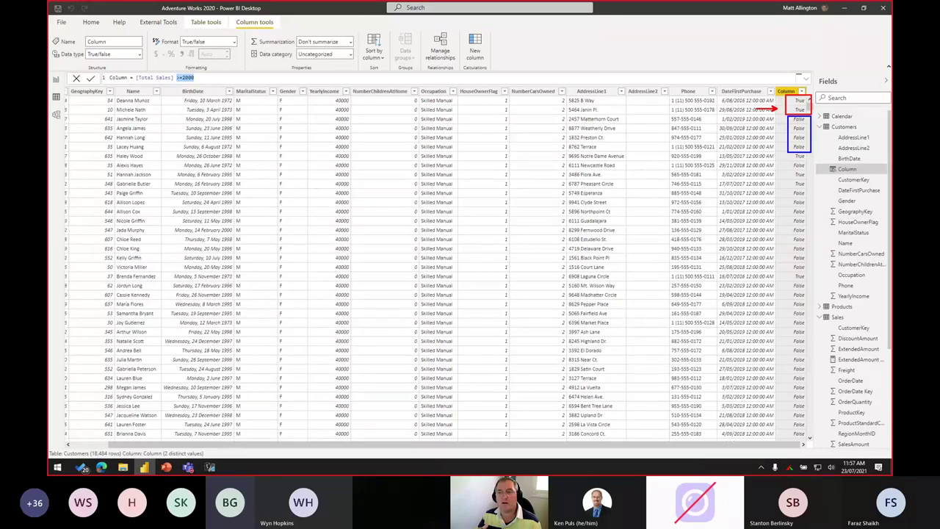
pyautogui.moveTo(133, 70)
pyautogui.mouseDown()
pyautogui.moveTo(178, 94)
pyautogui.moveTo(187, 88)
pyautogui.moveTo(186, 133)
pyautogui.mouseUp()
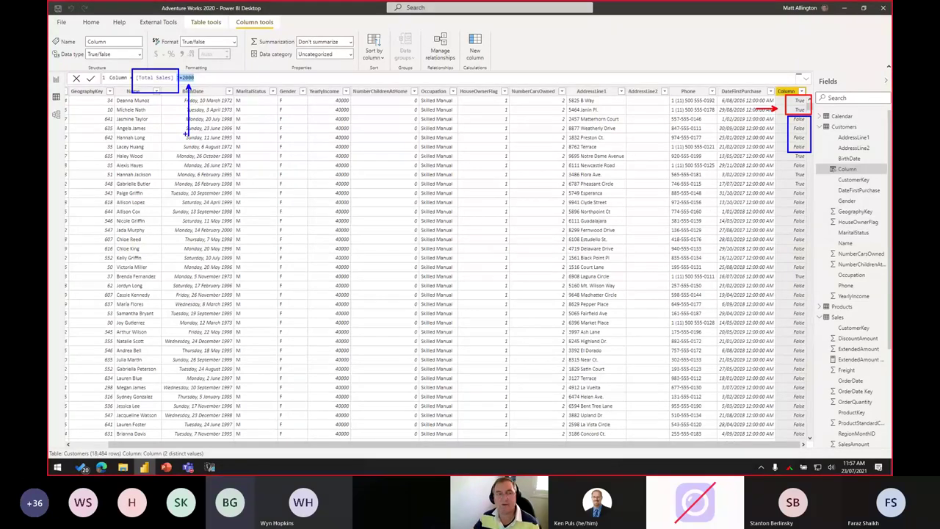
pyautogui.press('Escape')
pyautogui.click(284, 146)
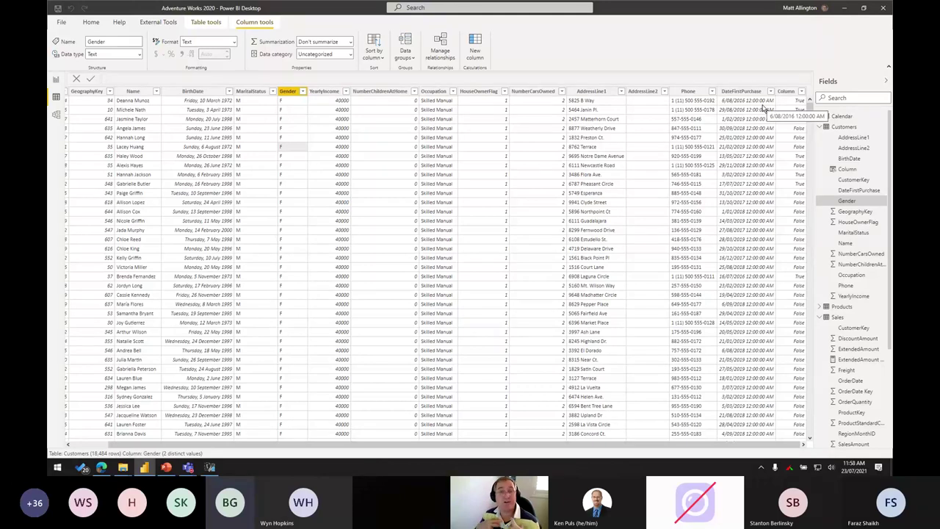
# Filter the Customers table to show only rows where the new calculated column is True.
pyautogui.click(801, 91)
pyautogui.click(703, 166)
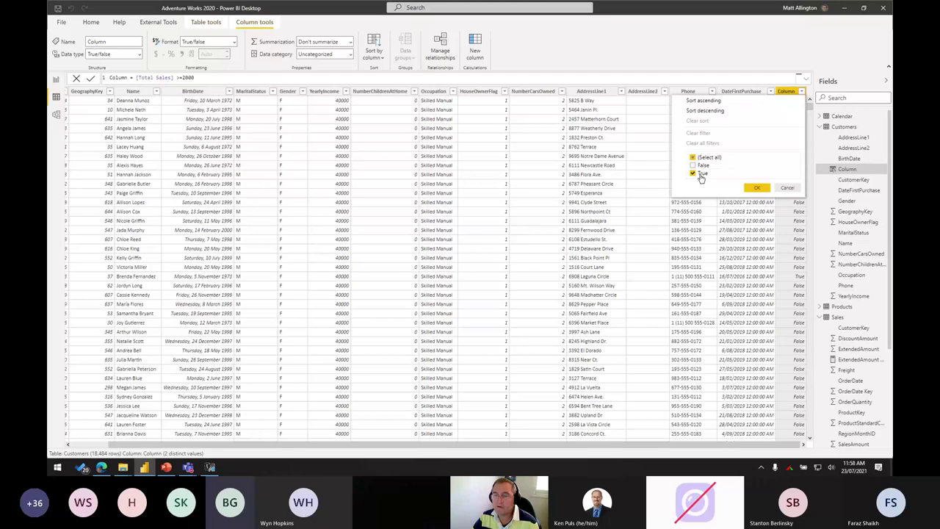
pyautogui.click(758, 189)
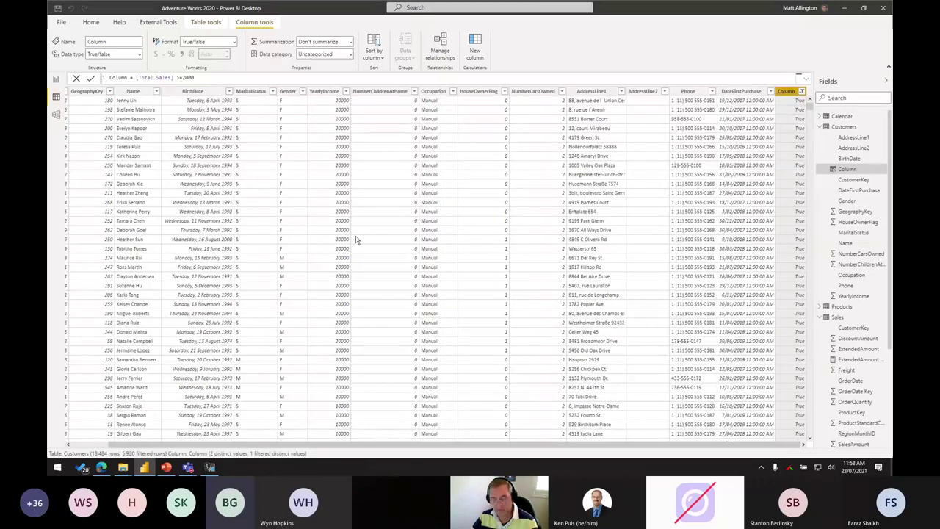
pyautogui.press('super+plus')
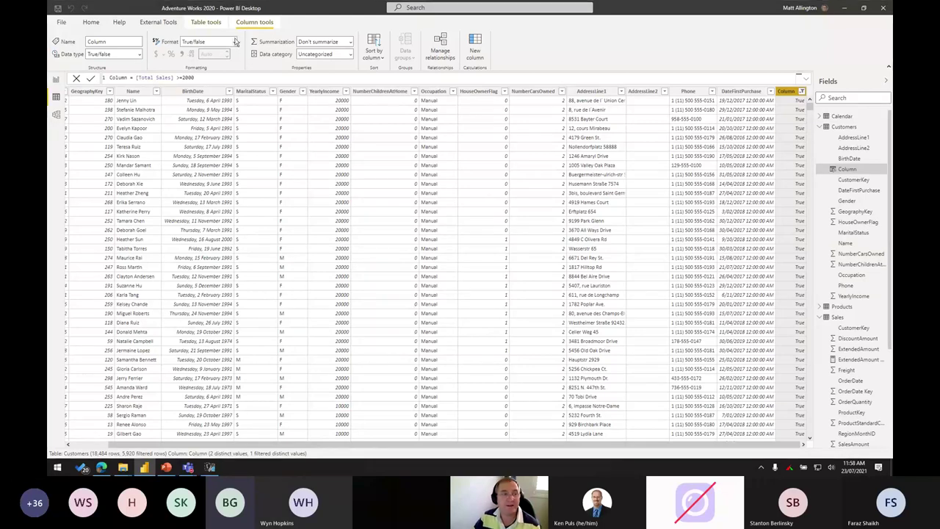
# Create a new calculated table and begin its formula as Large Customers = FILTER(.
pyautogui.click(91, 22)
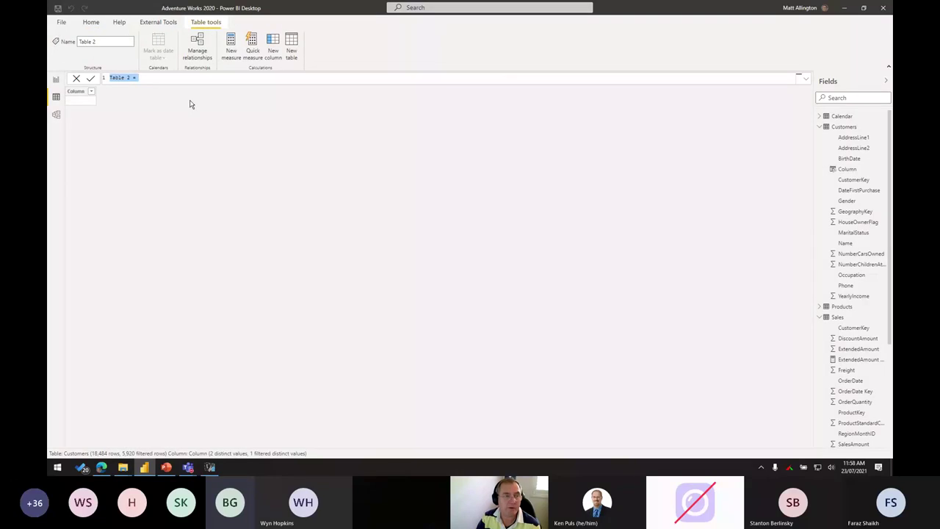
pyautogui.write('Large')
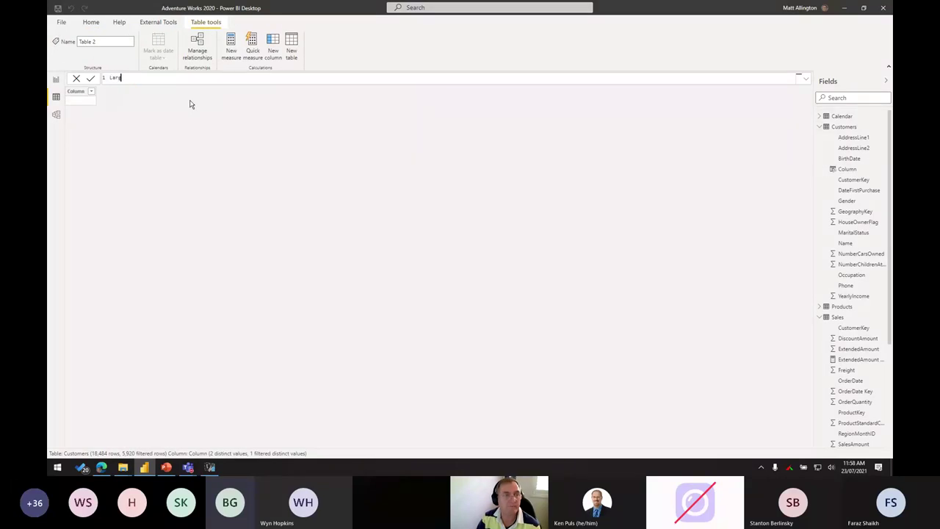
pyautogui.write(' Customer')
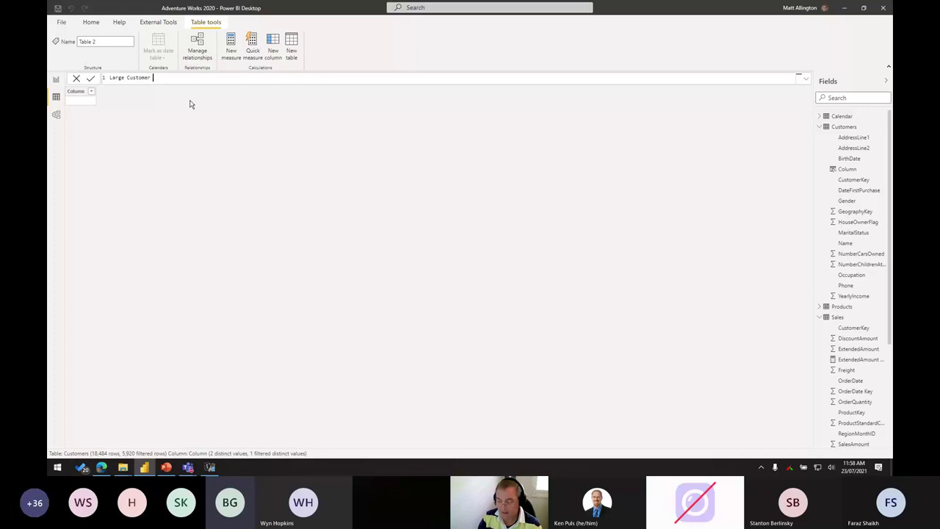
pyautogui.write('s = si')
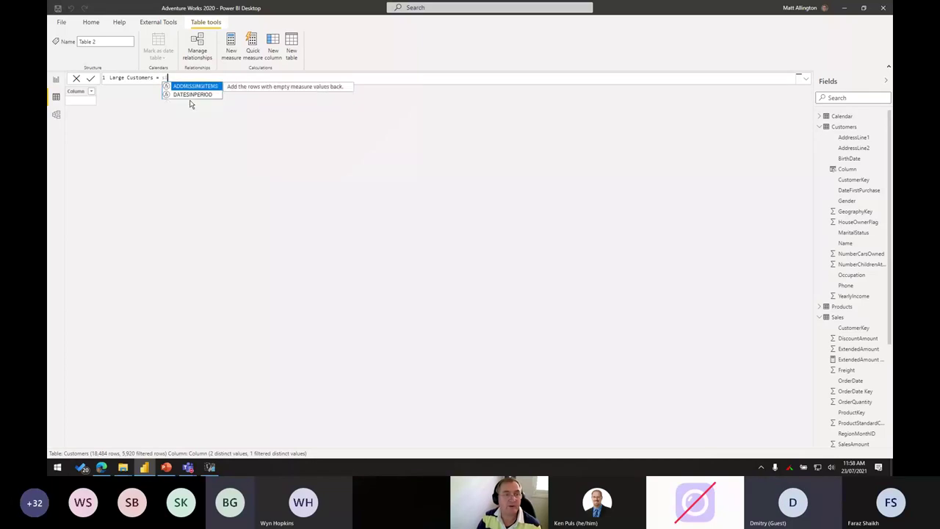
pyautogui.press('BackSpace')
pyautogui.press('BackSpace')
pyautogui.write('FILTER(')
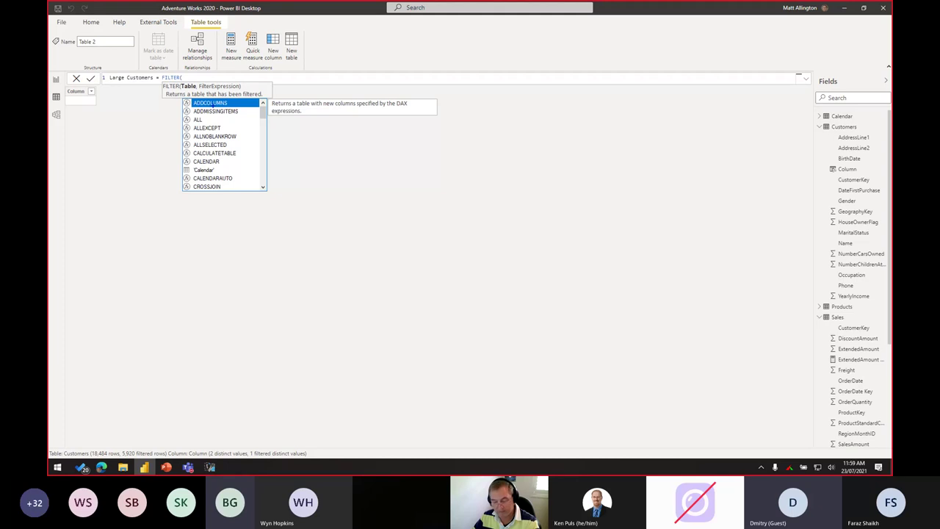
# Temporarily box and point an arrow at "Returns a table" in the FILTER function's tooltip.
pyautogui.moveTo(162, 88); pyautogui.dragTo(205, 99)
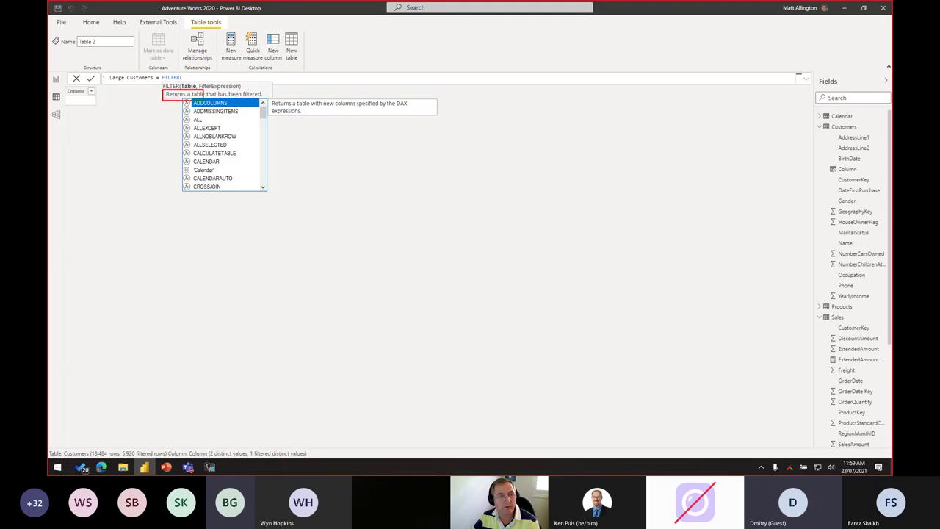
pyautogui.moveTo(157, 117); pyautogui.dragTo(173, 100)
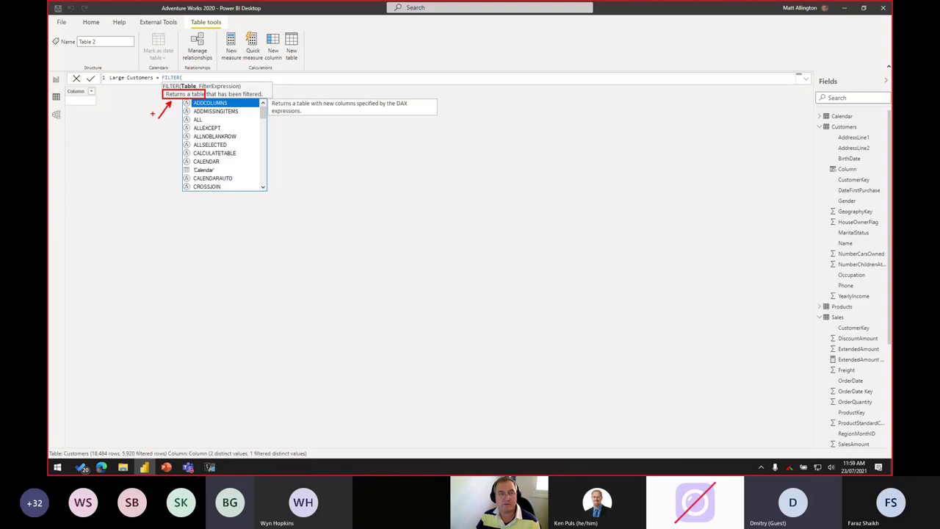
pyautogui.press('Escape')
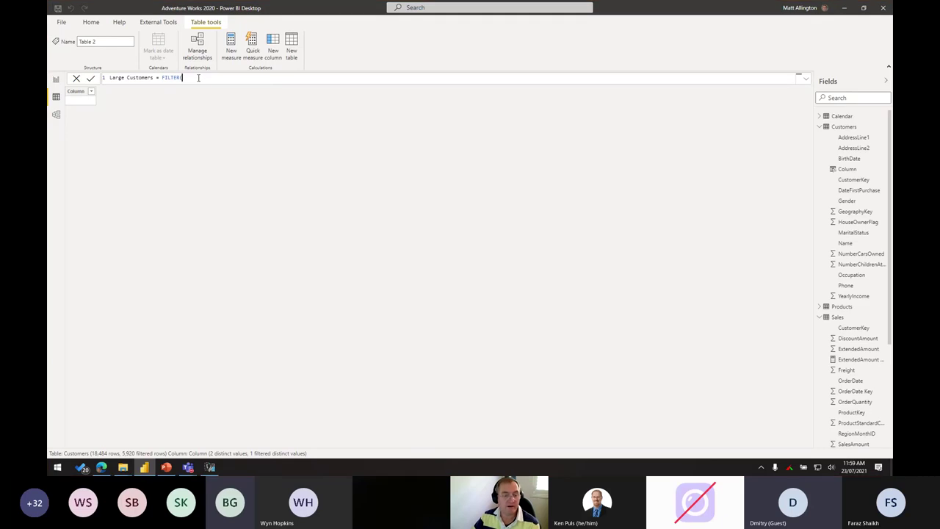
# Complete the Large Customers table formula by filtering Customers where [Total Sales] >=2000, and commit it.
pyautogui.write('Customers')
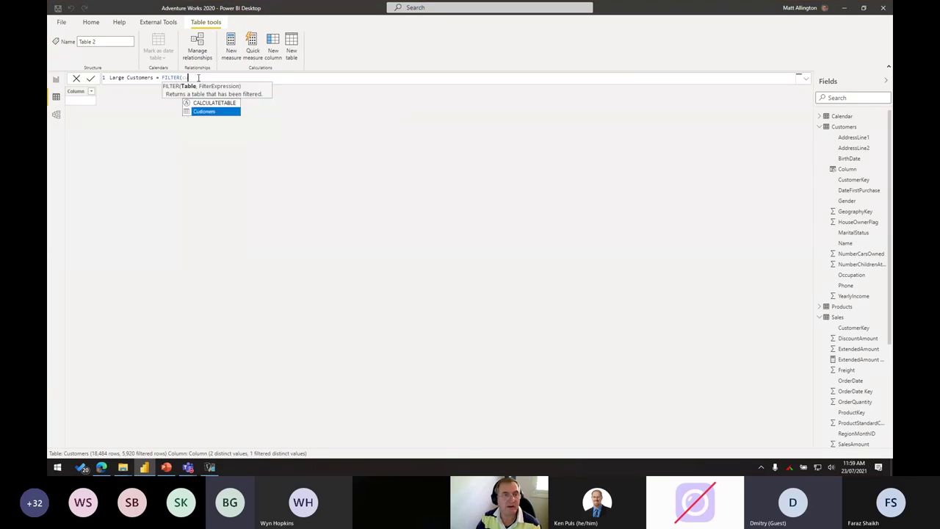
pyautogui.write(',')
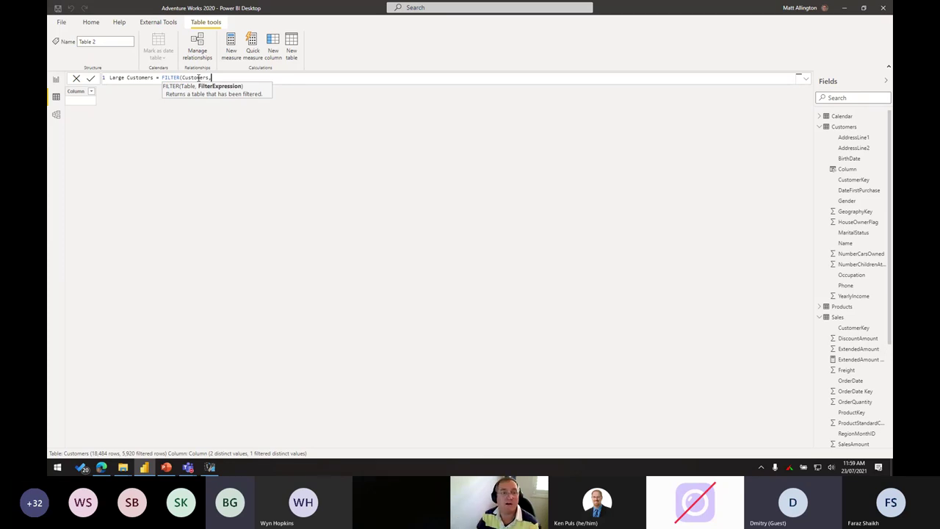
pyautogui.write('[total')
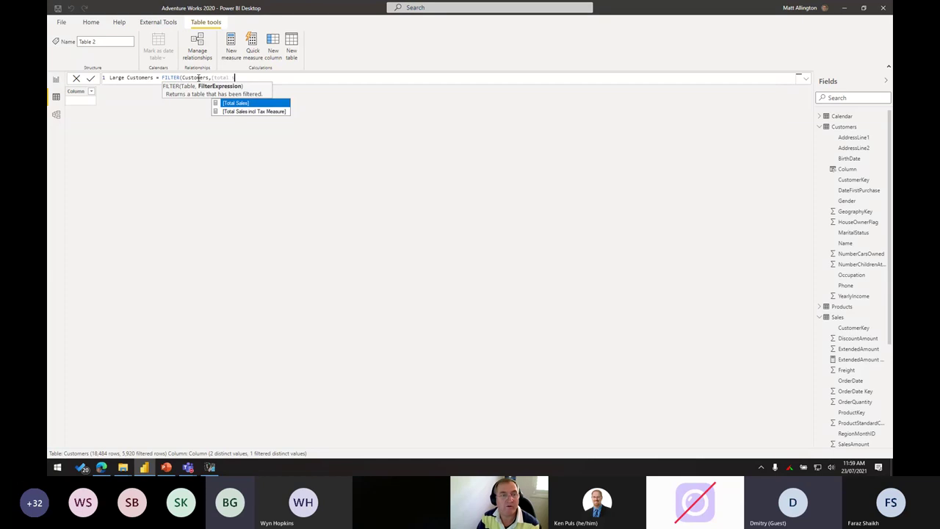
pyautogui.press('Tab')
pyautogui.write('>')
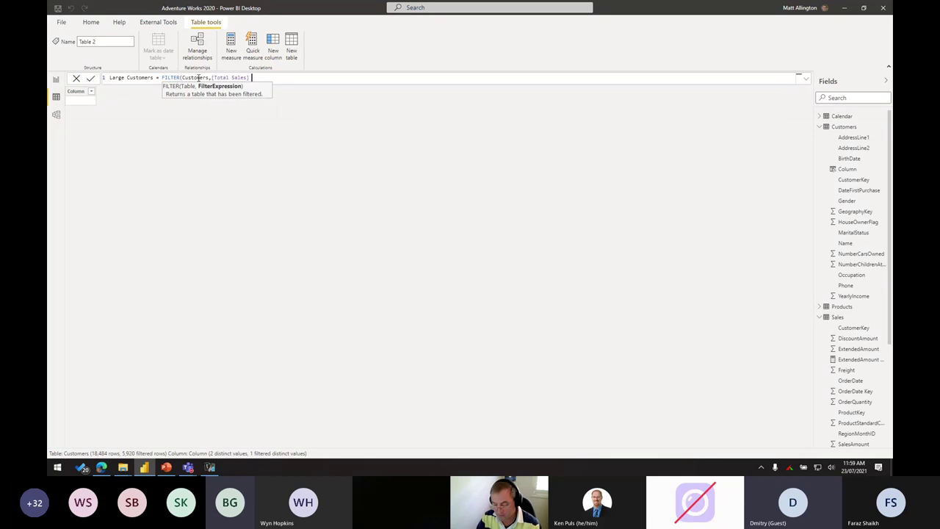
pyautogui.write('=2000)')
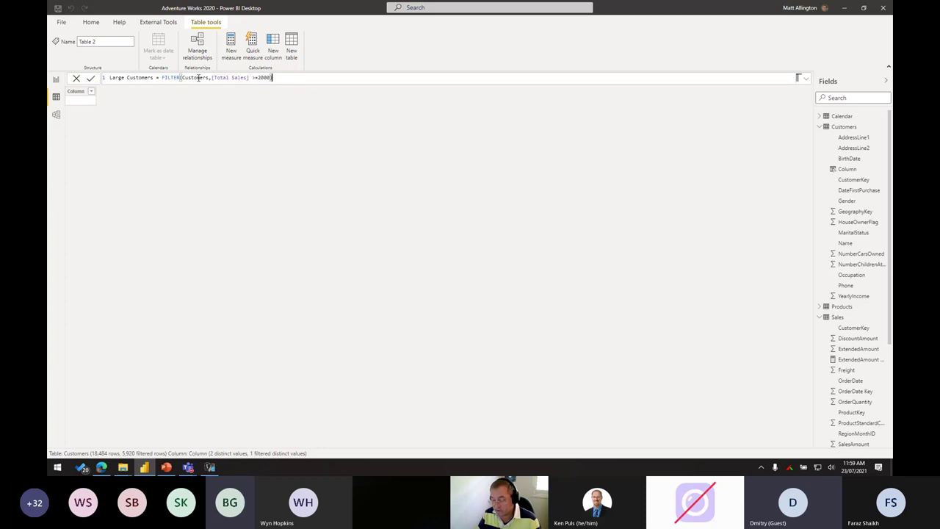
pyautogui.press('Return')
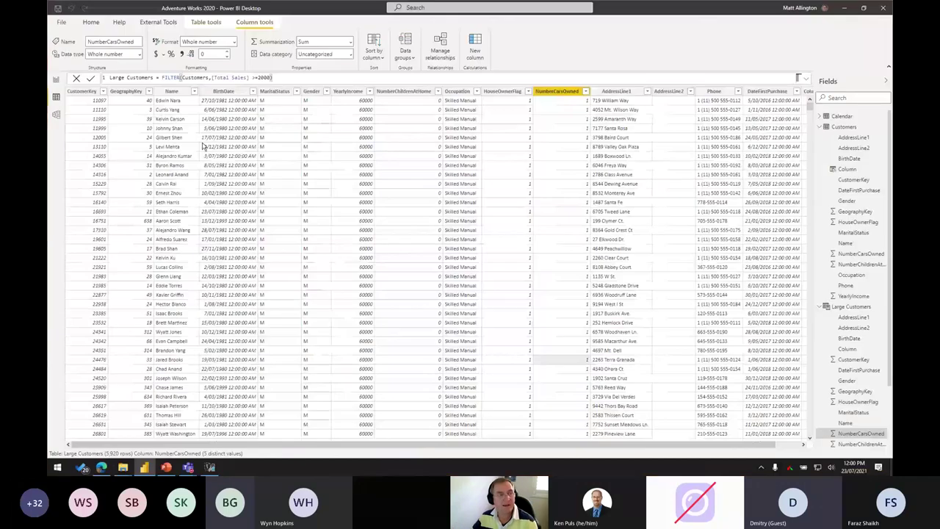
# In the model diagram, collapse the Customers table and stack Large Customers directly above it, with Sales below.
pyautogui.click(56, 115)
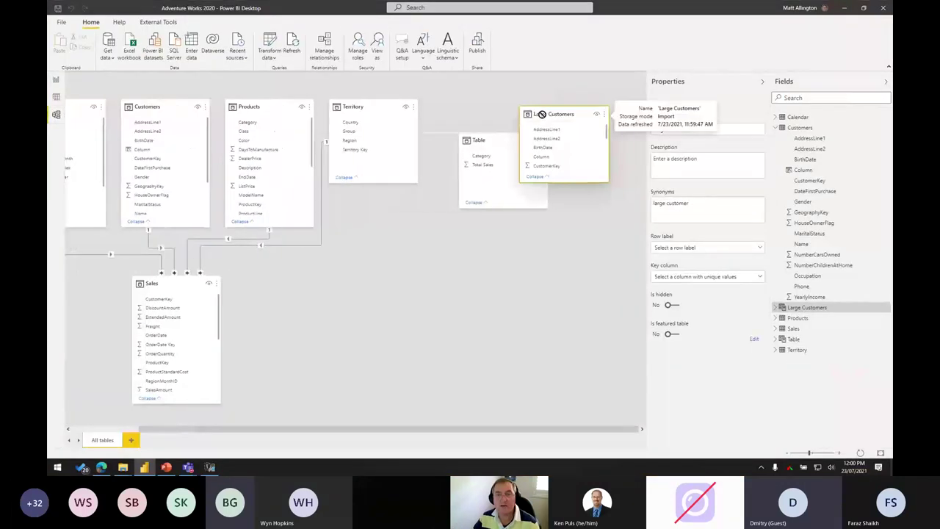
pyautogui.moveTo(569, 107); pyautogui.dragTo(470, 228)
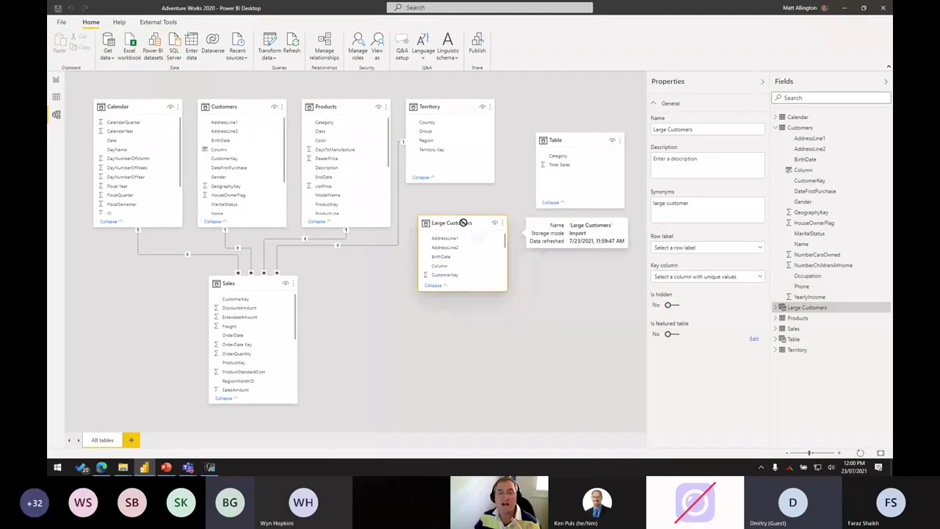
pyautogui.moveTo(472, 233); pyautogui.dragTo(480, 236)
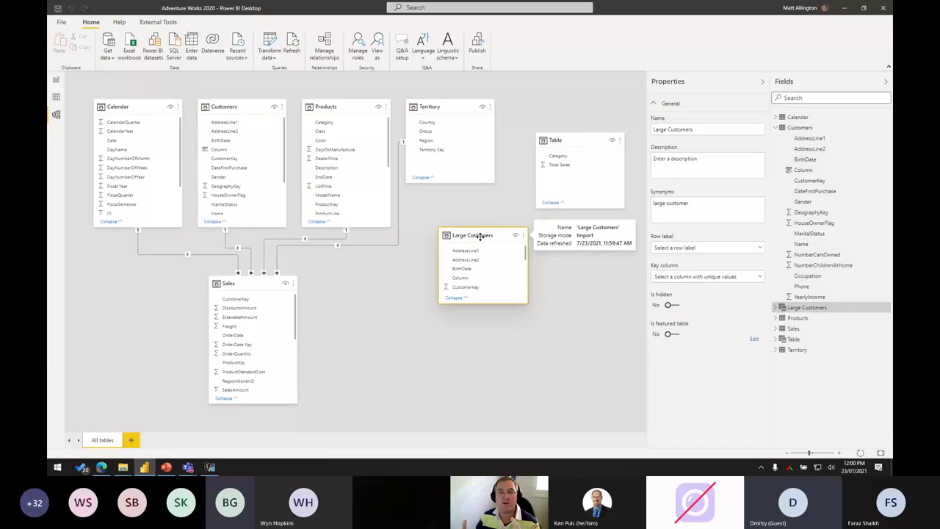
pyautogui.click(215, 224)
pyautogui.moveTo(230, 105); pyautogui.dragTo(227, 188)
pyautogui.moveTo(441, 235); pyautogui.dragTo(209, 107)
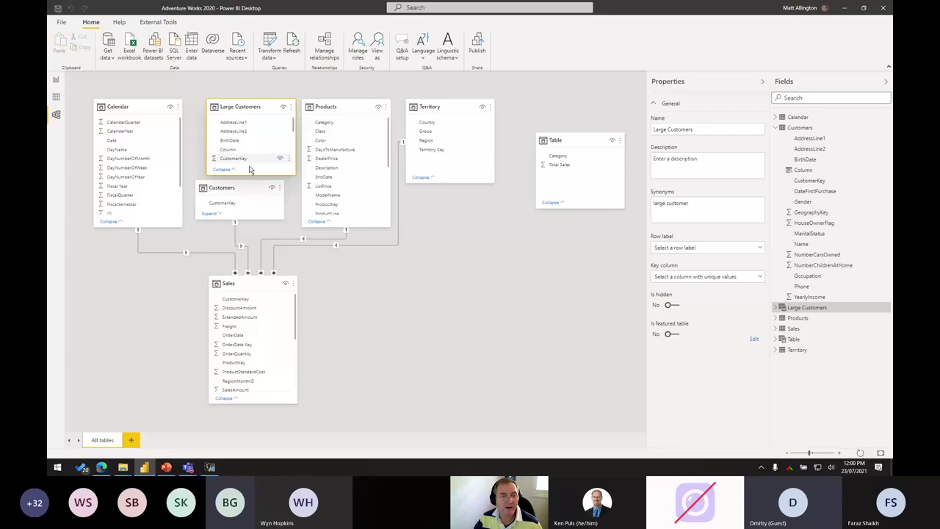
pyautogui.moveTo(250, 189); pyautogui.dragTo(237, 97)
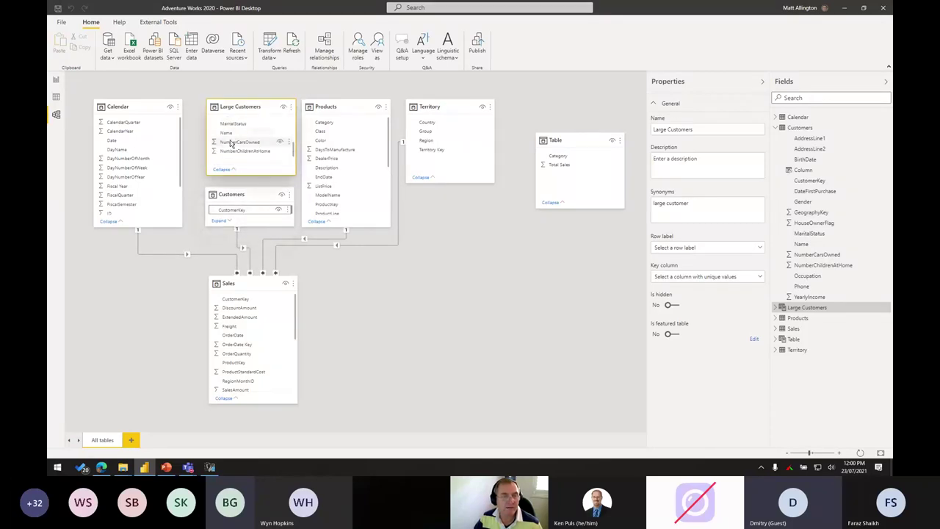
# Relate Large Customers to Customers on CustomerKey as One to many (1:*) with Single cross filter direction, and tidy both tables' placement.
pyautogui.moveTo(239, 158); pyautogui.dragTo(241, 204)
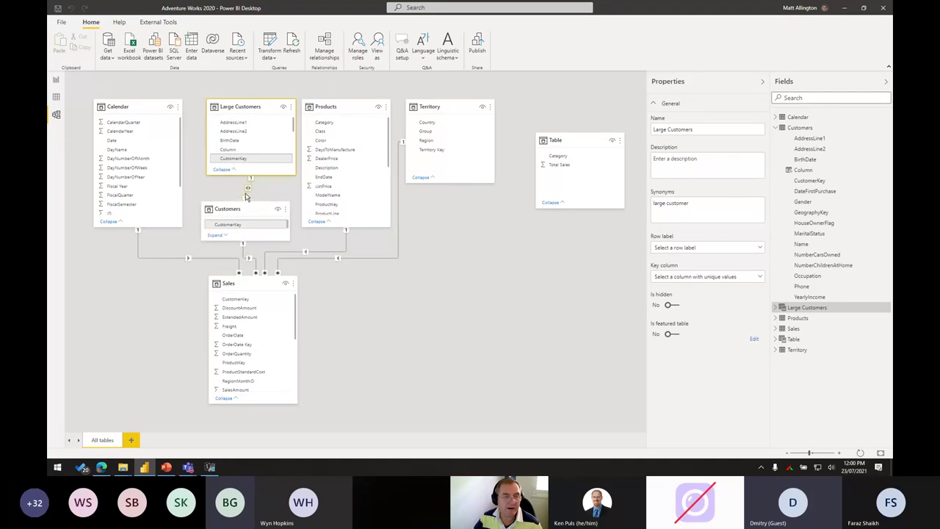
pyautogui.doubleClick(246, 197)
pyautogui.click(494, 299)
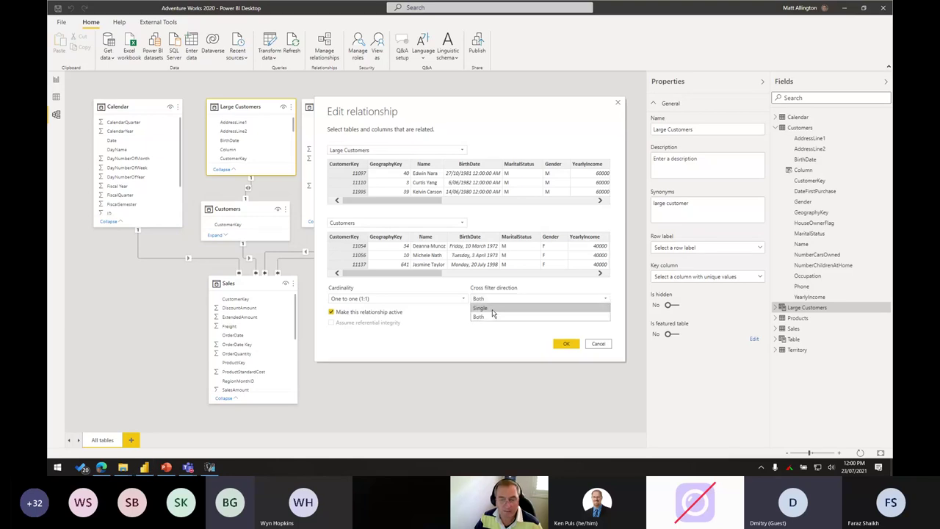
pyautogui.click(492, 309)
pyautogui.click(389, 298)
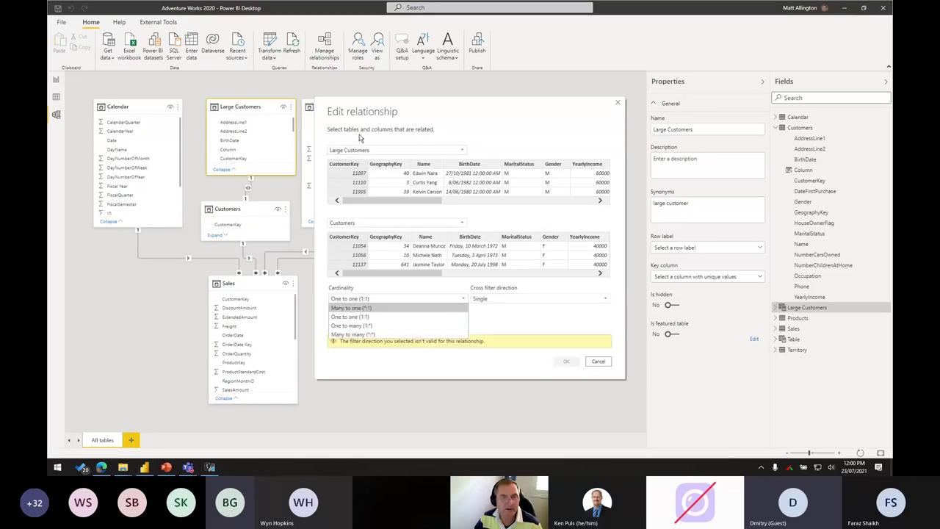
pyautogui.click(375, 326)
pyautogui.click(565, 345)
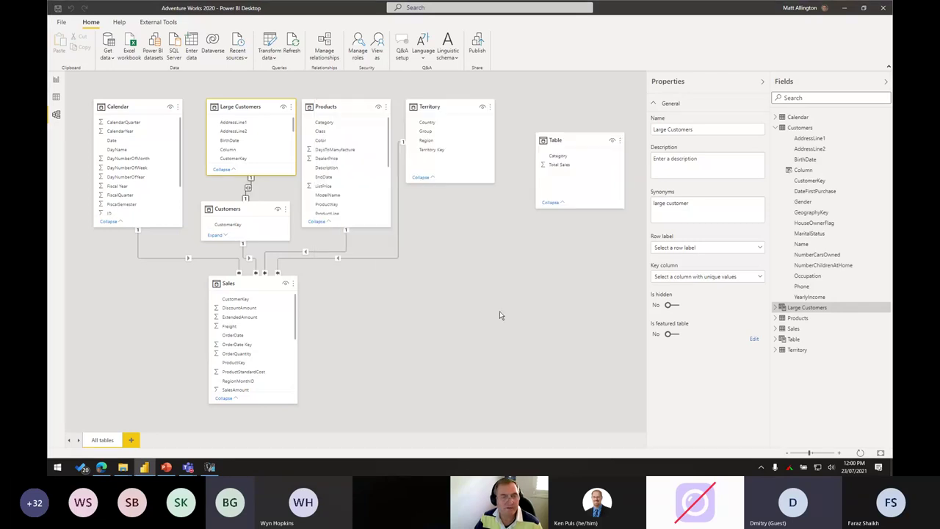
pyautogui.click(252, 210)
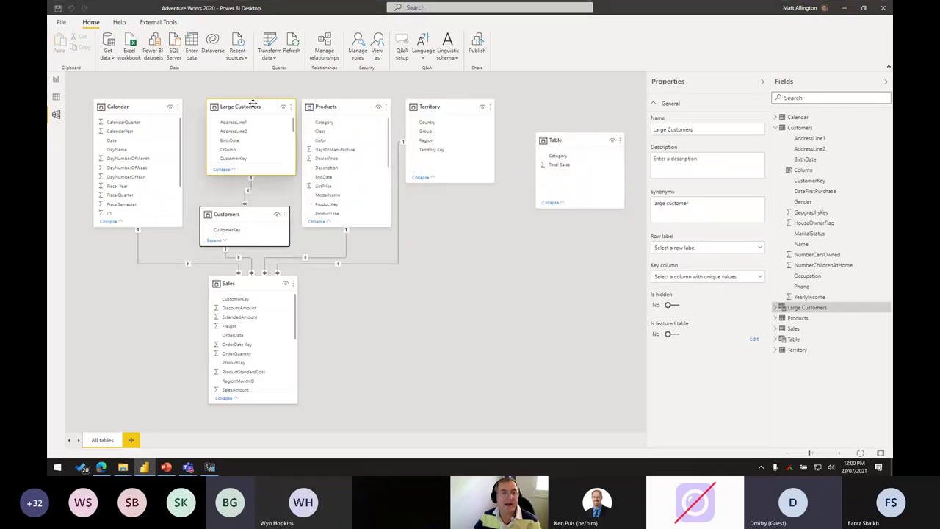
pyautogui.moveTo(252, 103); pyautogui.dragTo(235, 100)
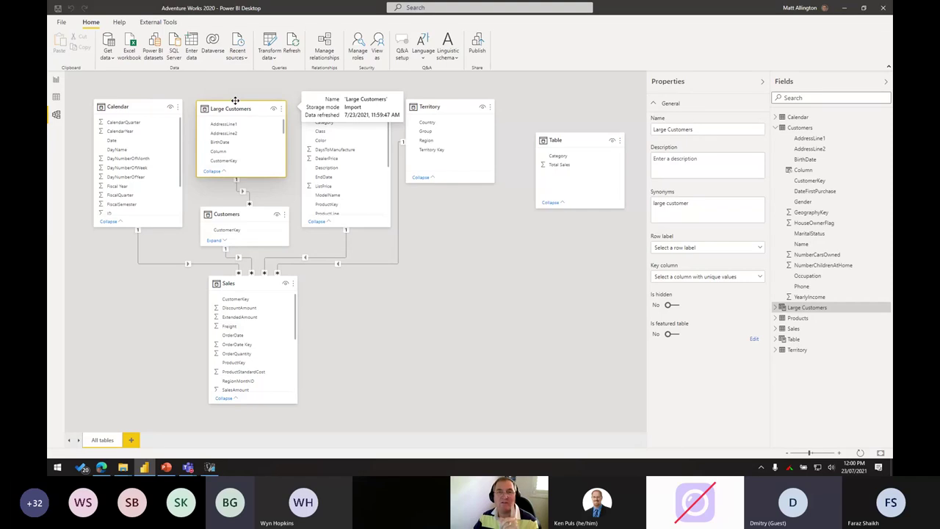
# Return to the report page, create a new measure in the Customers table and begin its formula as Total Large Customers = CALCULATE(.
pyautogui.click(56, 79)
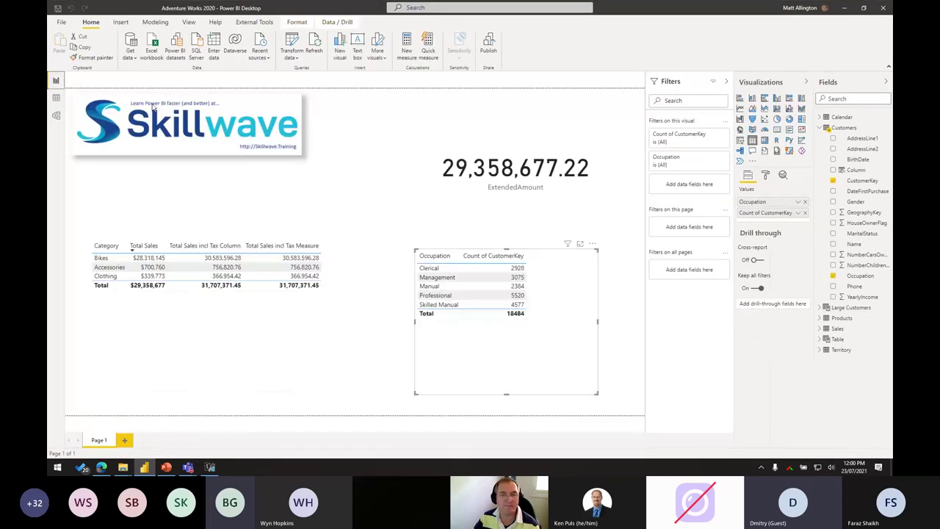
pyautogui.rightClick(845, 331)
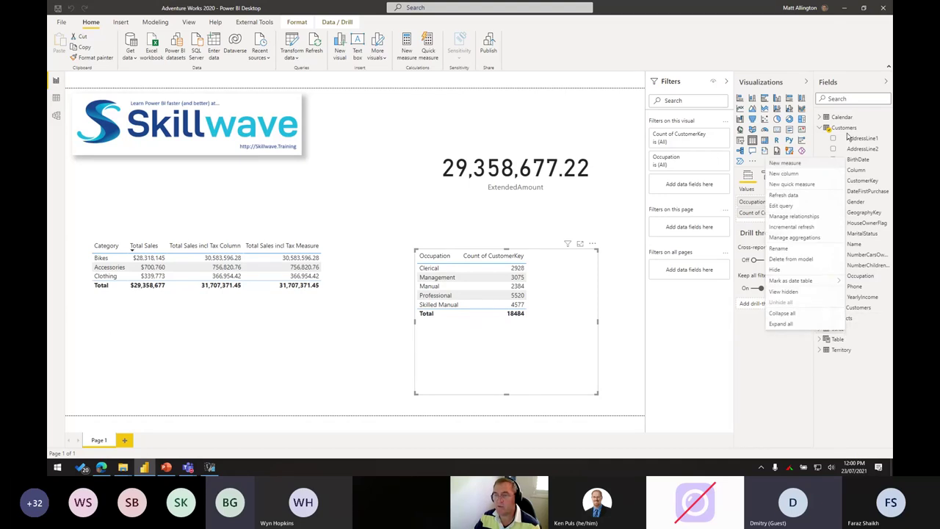
pyautogui.rightClick(846, 130)
pyautogui.press('Escape')
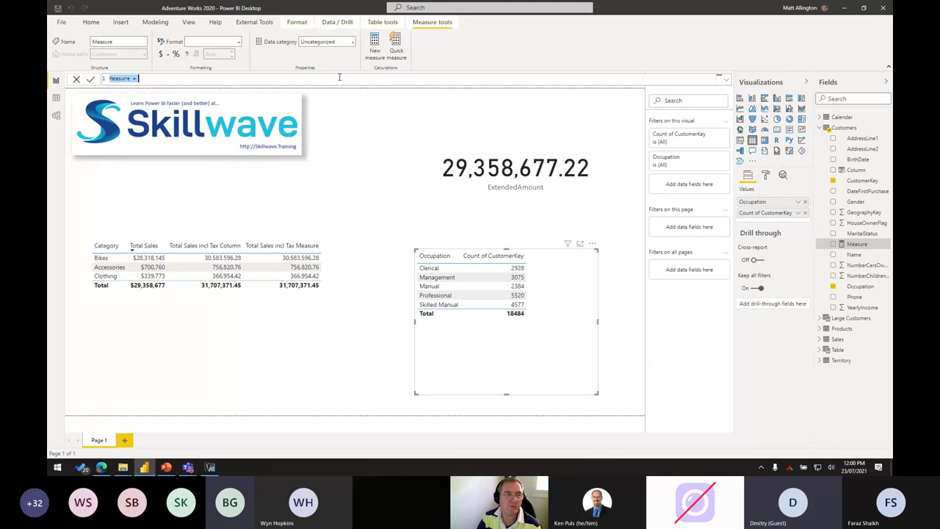
pyautogui.write('Total L')
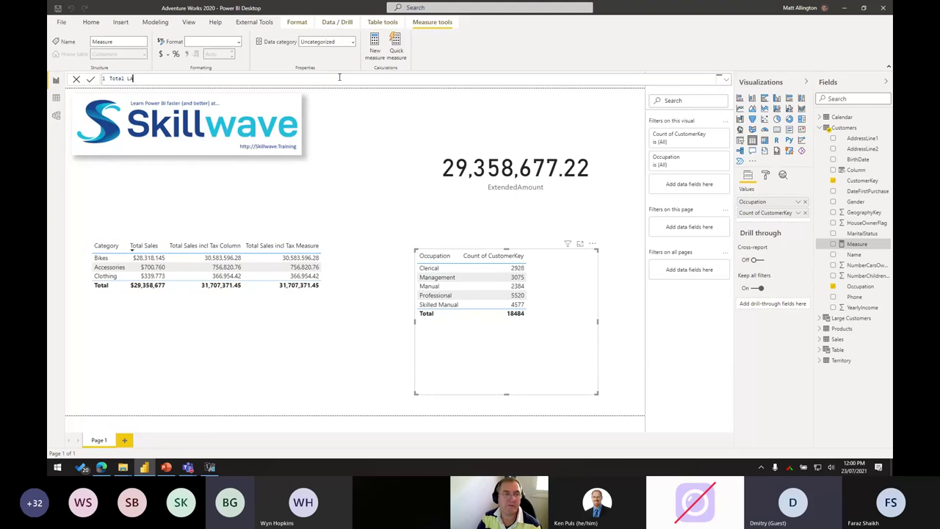
pyautogui.write('arge Cu')
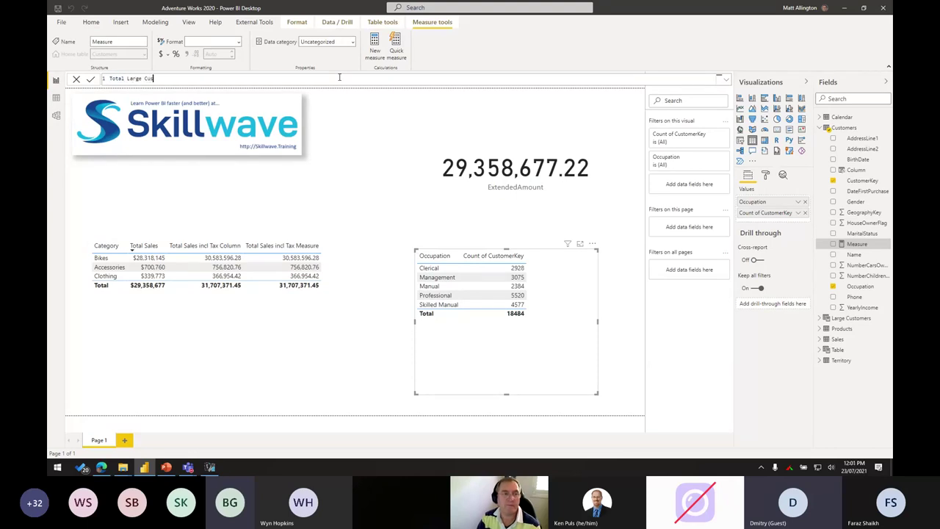
pyautogui.write('stomers =')
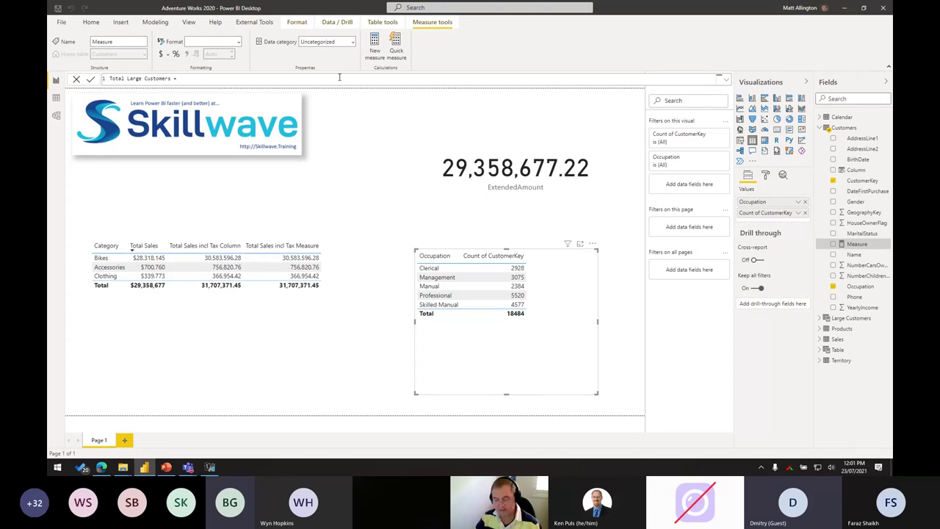
pyautogui.write('calc')
pyautogui.press('Tab')
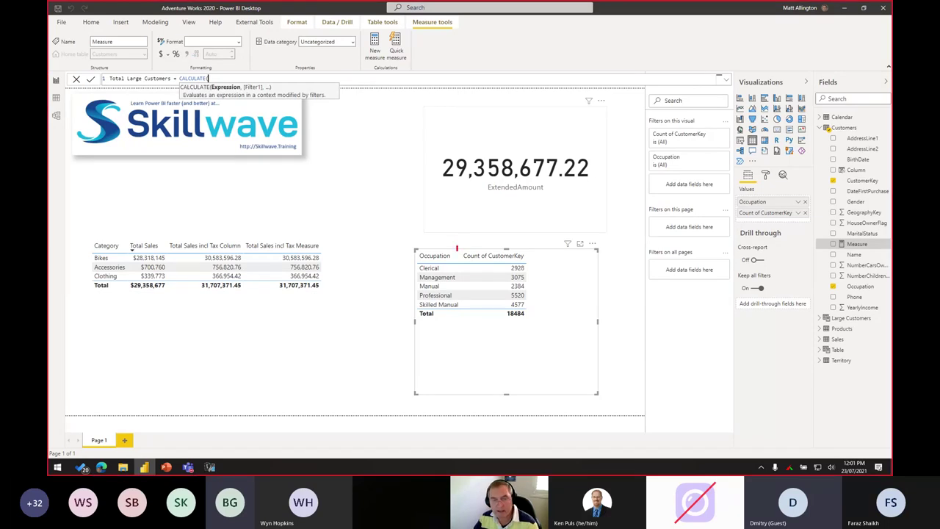
# Temporarily box the Count of CustomerKey column in the Occupation table and point an arrow at it.
pyautogui.moveTo(457, 247); pyautogui.dragTo(536, 343)
pyautogui.moveTo(518, 245); pyautogui.dragTo(525, 204)
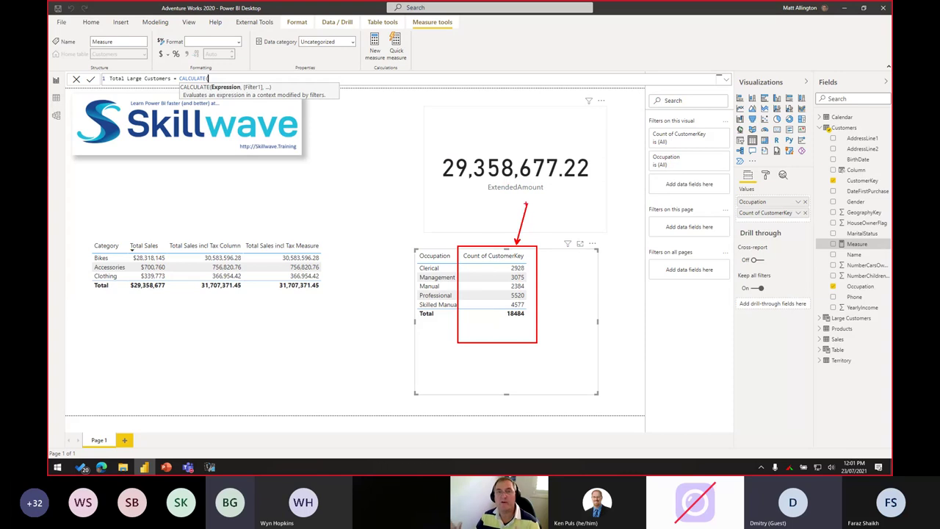
pyautogui.press('Escape')
# Complete the measure's CALCULATE arguments with COUNTROWS(Customers) and 'Large Customers' as the filter.
pyautogui.write('coun')
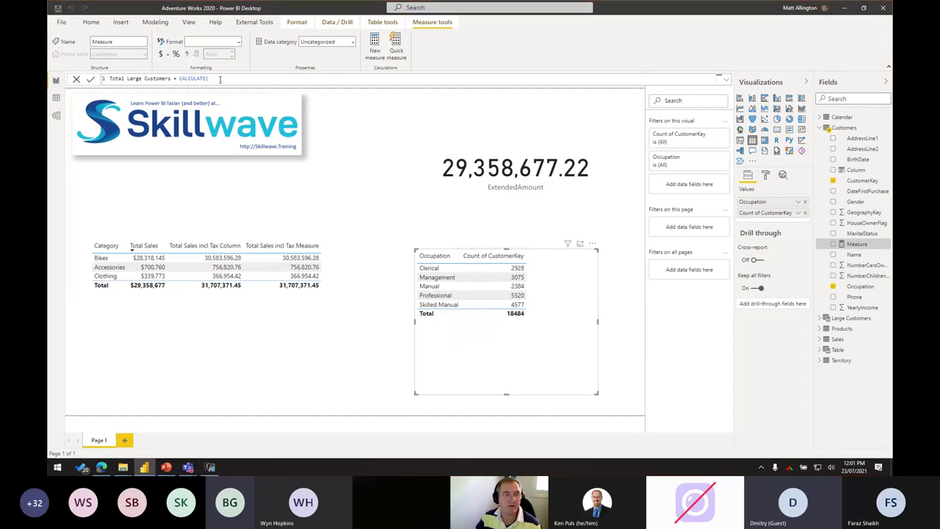
pyautogui.write('trows(cu')
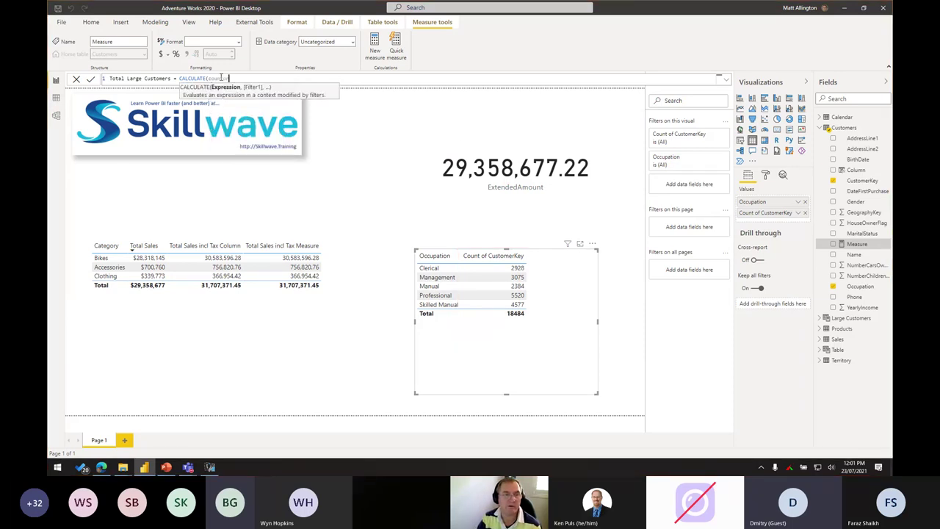
pyautogui.press('Tab')
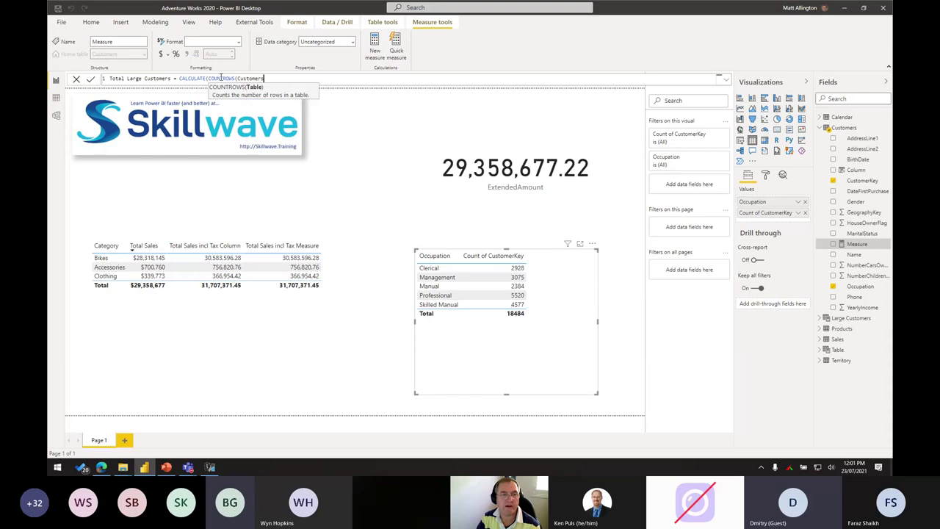
pyautogui.write('),')
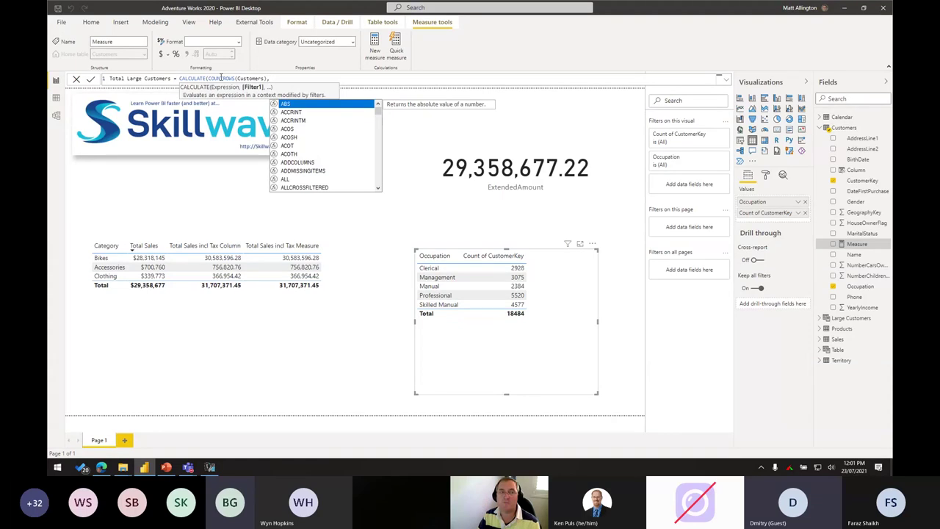
pyautogui.write('Lar')
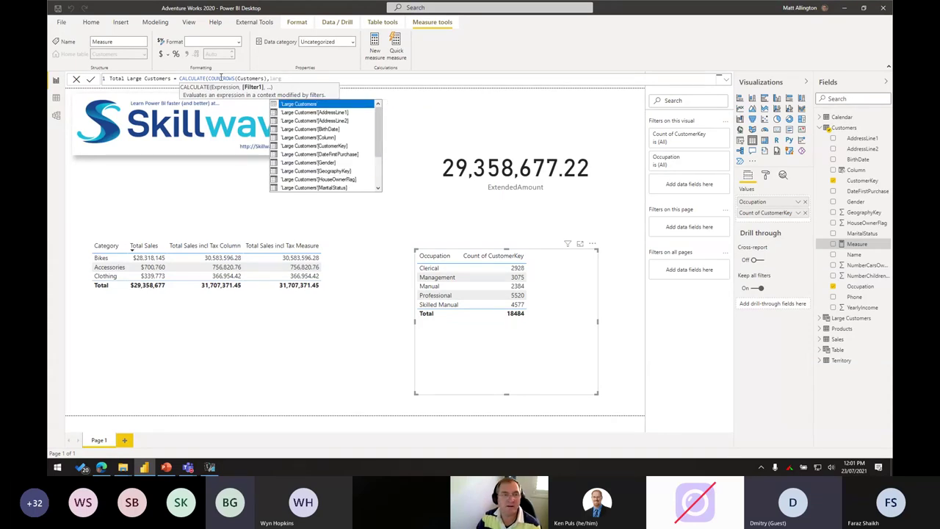
pyautogui.write('g')
pyautogui.press('Tab')
pyautogui.write(')')
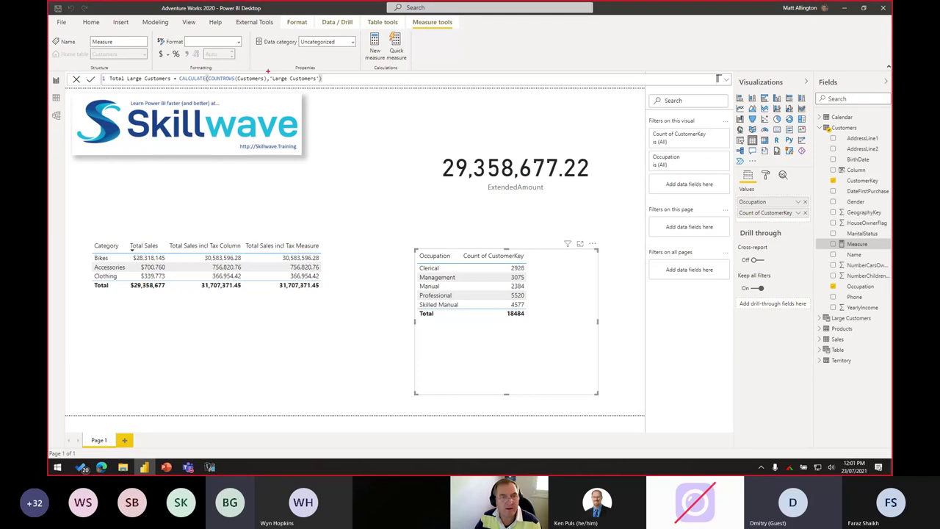
# Temporarily box 'Large Customers' in the measure formula and point arrows at it and at CALCULATE.
pyautogui.moveTo(268, 71)
pyautogui.mouseDown()
pyautogui.moveTo(320, 87)
pyautogui.moveTo(309, 89)
pyautogui.mouseUp()
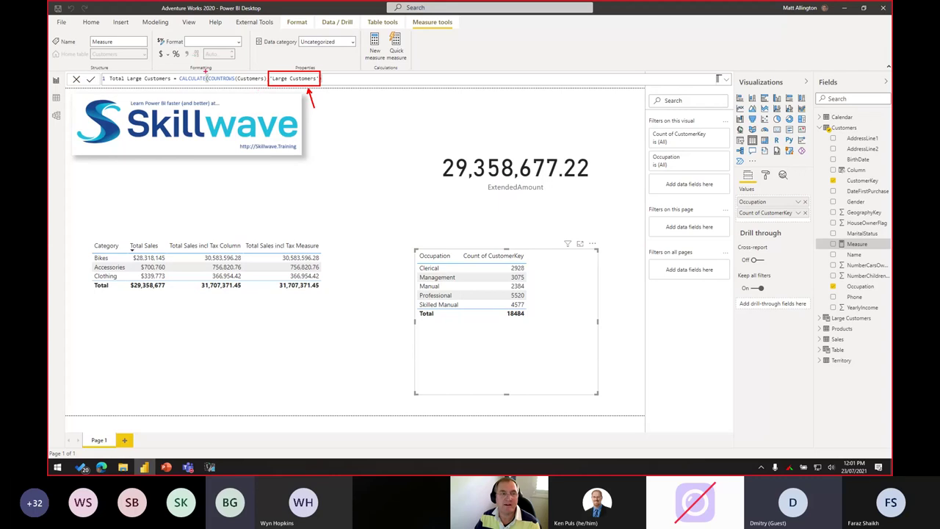
pyautogui.moveTo(217, 59); pyautogui.dragTo(204, 72)
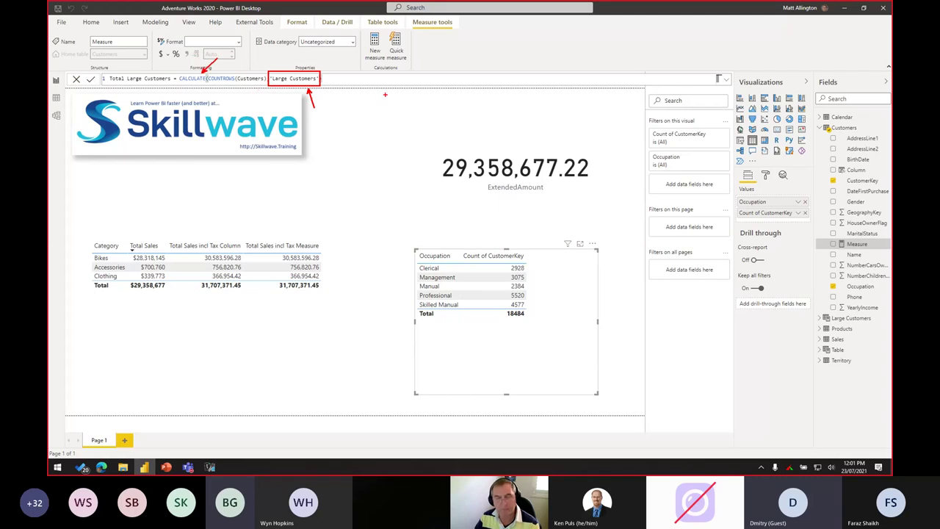
pyautogui.press('Escape')
# Commit the Total Large Customers measure and add it to the Occupation table visual.
pyautogui.click(384, 92)
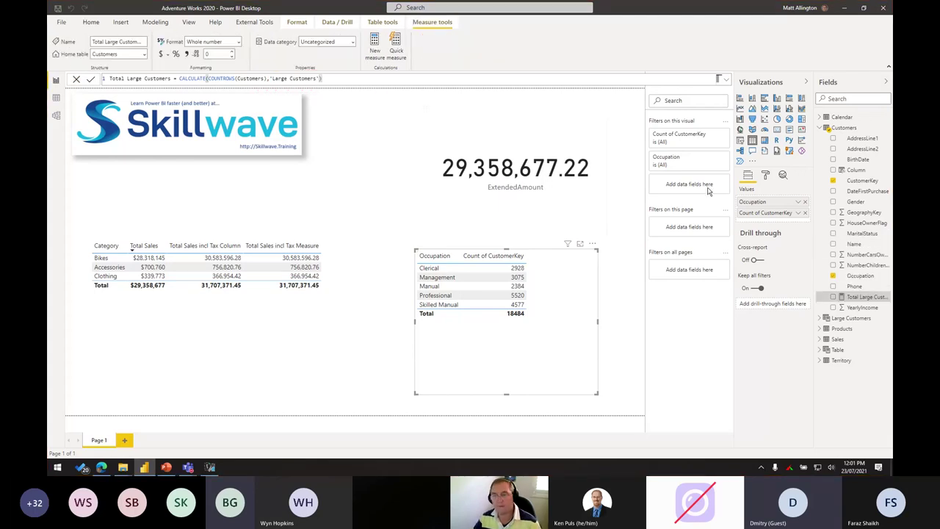
pyautogui.moveTo(865, 296); pyautogui.dragTo(633, 356)
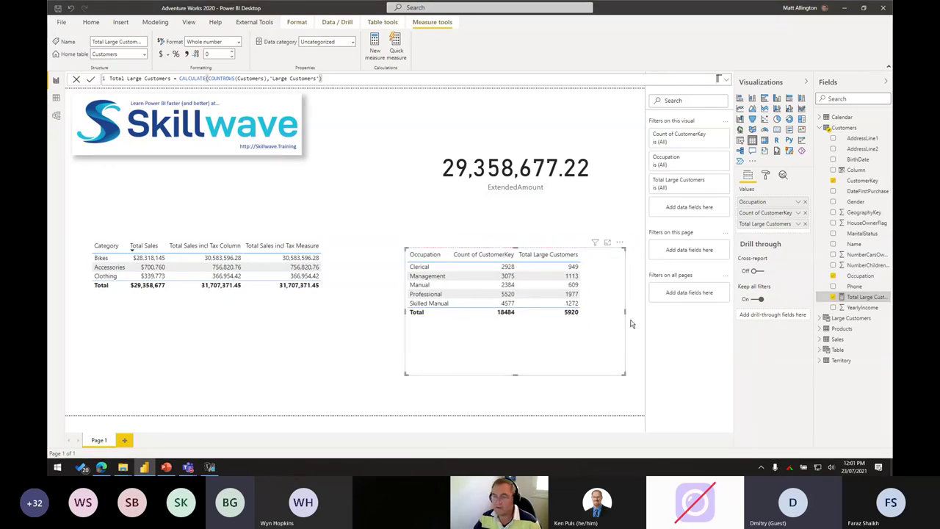
# Examine the relationship between the Large Customers and Customers tables in the model diagram.
pyautogui.click(56, 115)
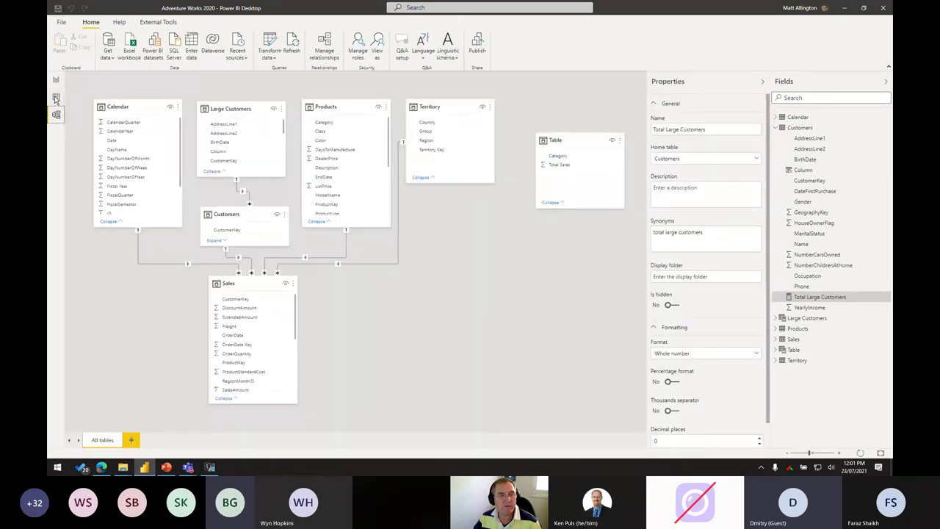
pyautogui.click(231, 109)
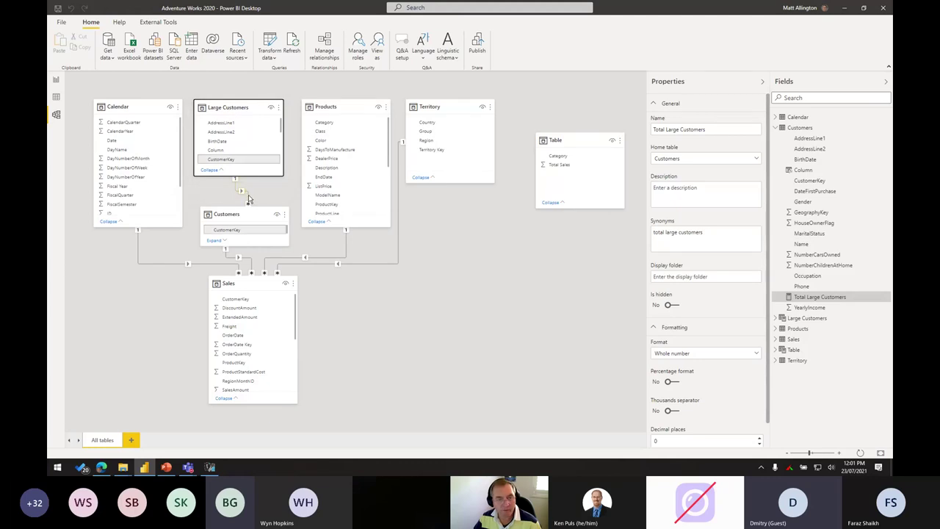
pyautogui.click(218, 108)
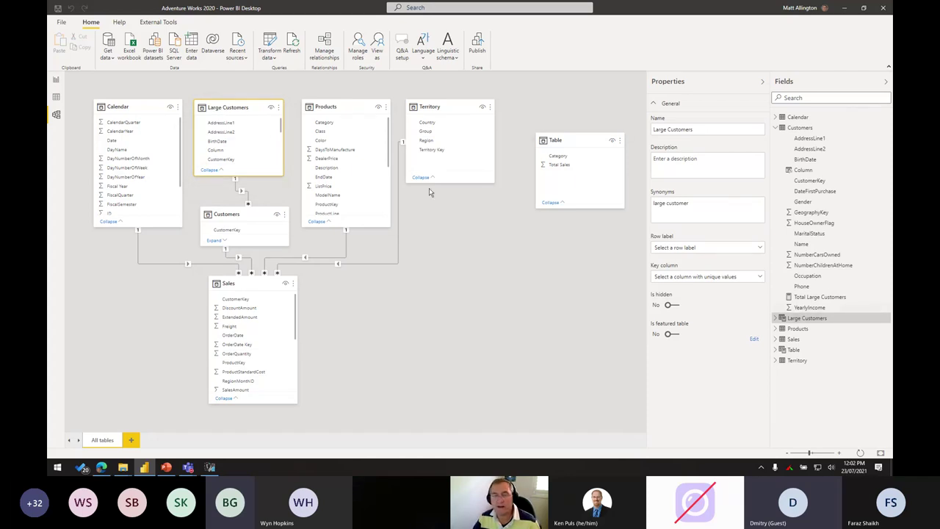
# Replace 'Large Customers' in the Total Large Customers measure with the table's own formula, FILTER(Customers,[Total Sales] >=2000), and commit the measure.
pyautogui.click(56, 97)
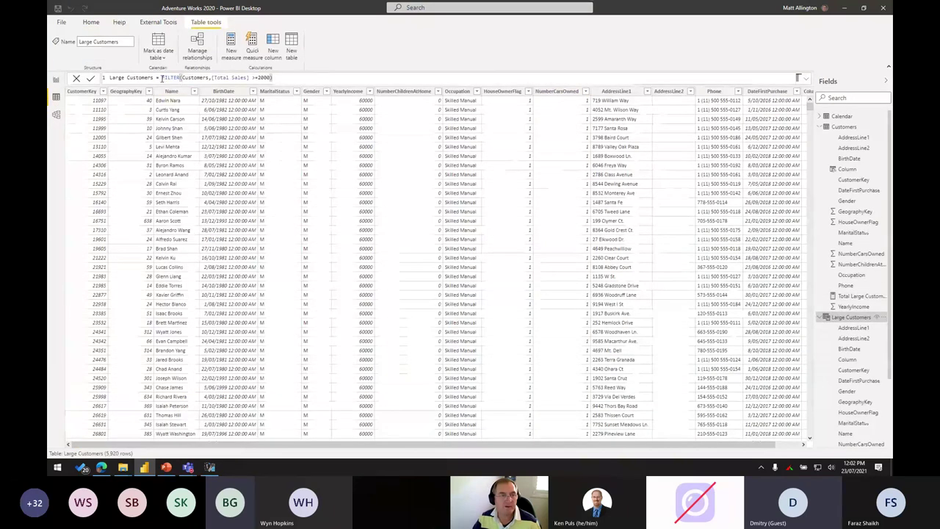
pyautogui.moveTo(162, 77); pyautogui.dragTo(311, 78)
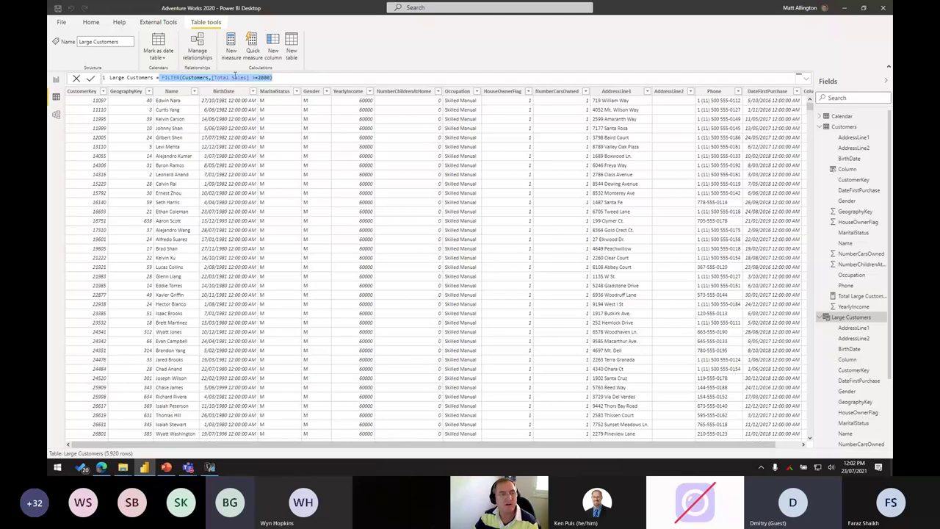
pyautogui.click(57, 80)
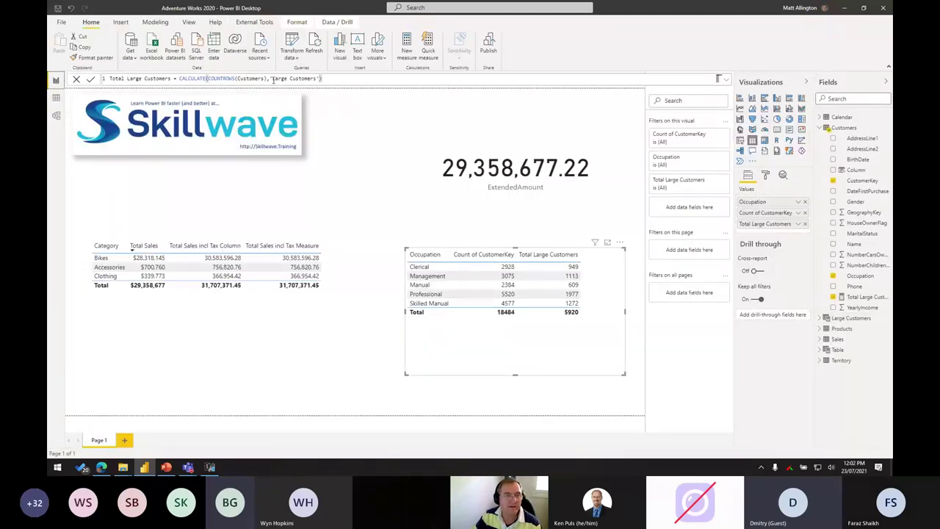
pyautogui.moveTo(270, 78); pyautogui.dragTo(322, 78)
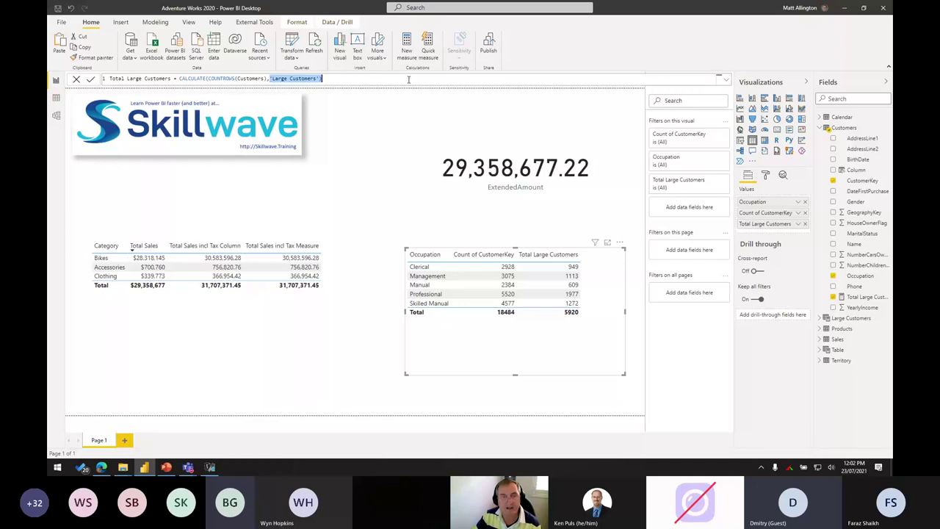
pyautogui.write('FILTER(Customers,[Total Sales] >=2000')
pyautogui.write(')')
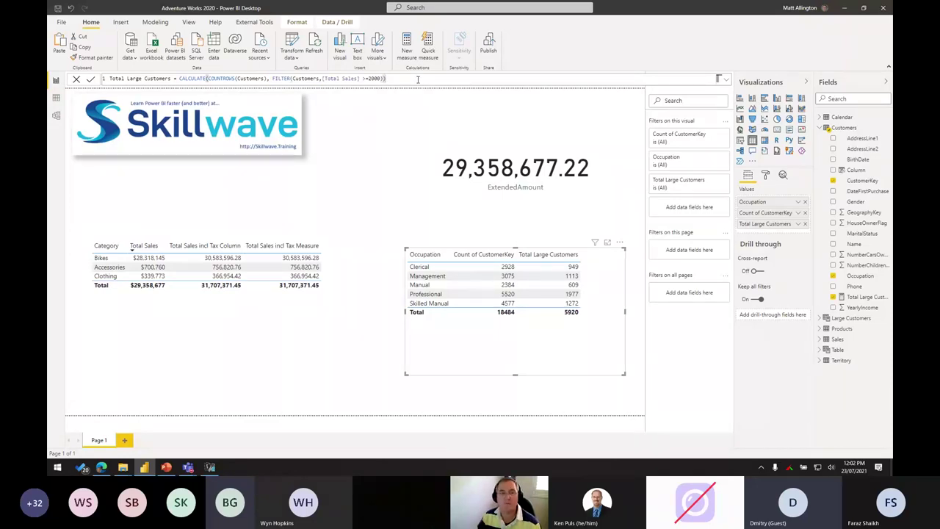
pyautogui.click(92, 80)
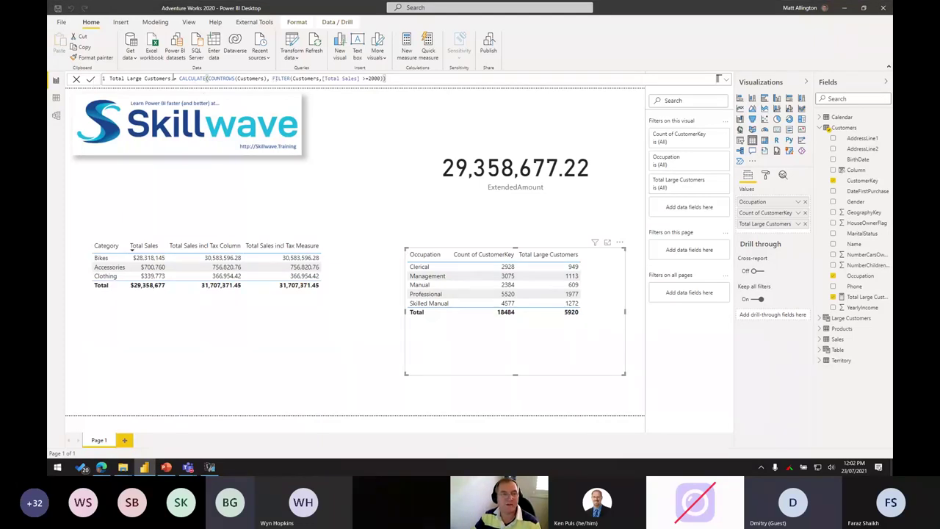
# Highlight the parts of the Total Large Customers formula in turn: CALCULATE(COUNTROWS(Customers), the Customers argument, the [Total Sales] >=2000 condition and the whole FILTER expression.
pyautogui.moveTo(173, 78); pyautogui.dragTo(273, 81)
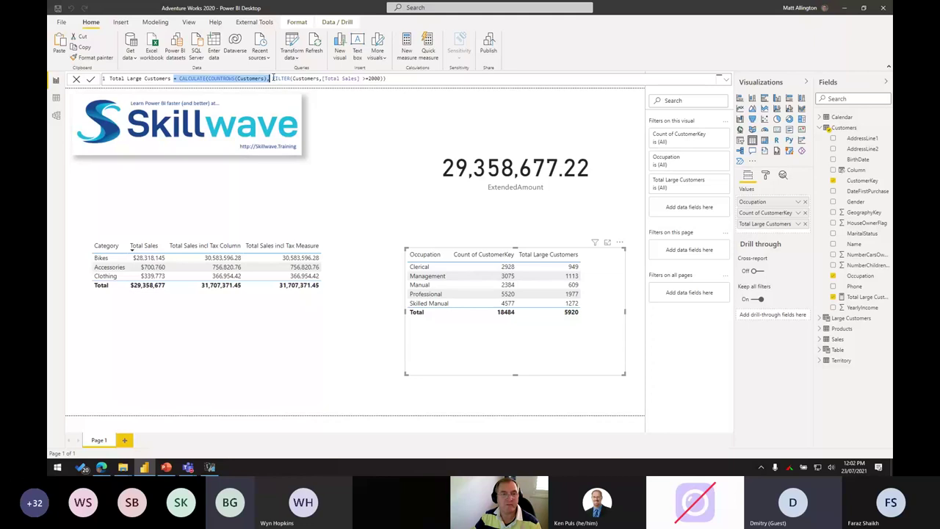
pyautogui.click(273, 79)
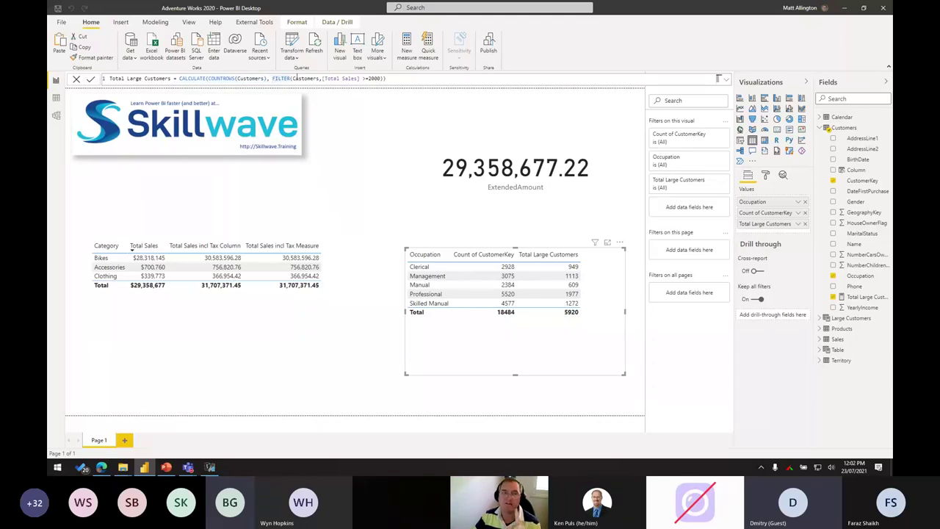
pyautogui.moveTo(293, 79); pyautogui.dragTo(322, 79)
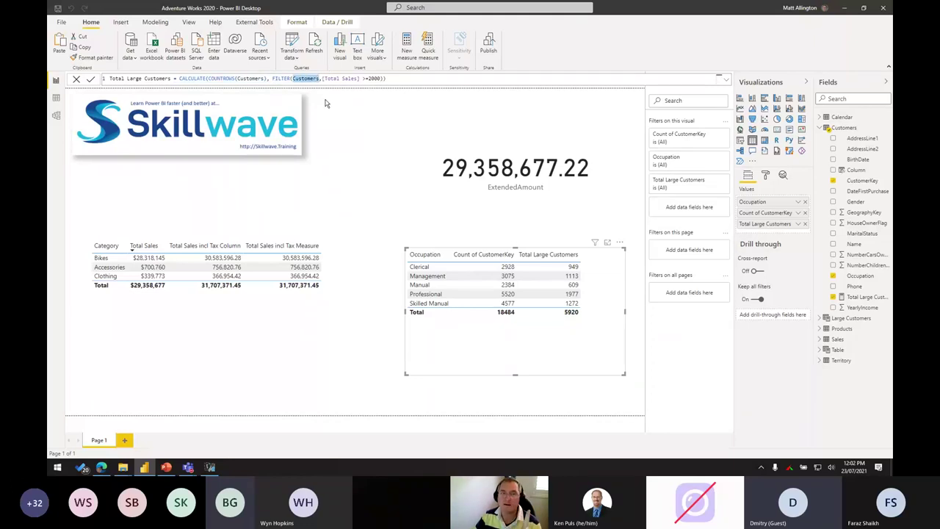
pyautogui.click(322, 78)
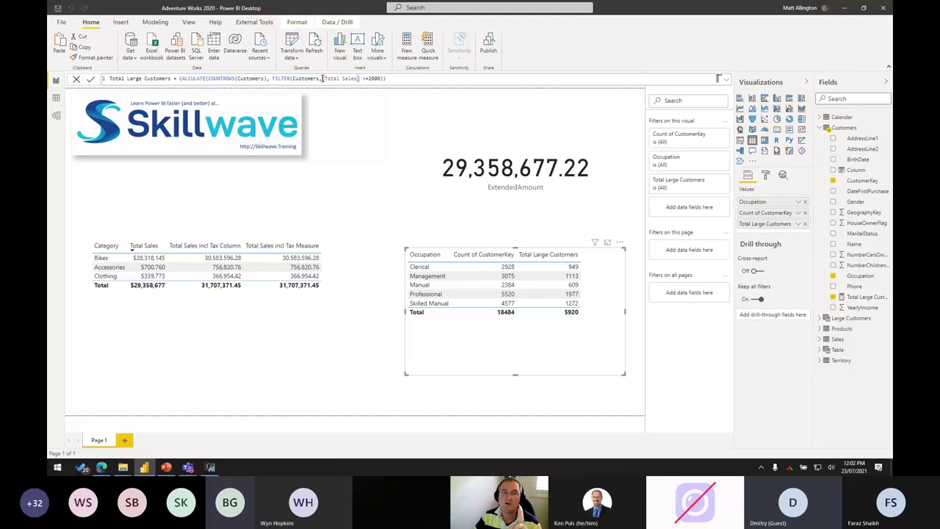
pyautogui.moveTo(322, 79); pyautogui.dragTo(381, 79)
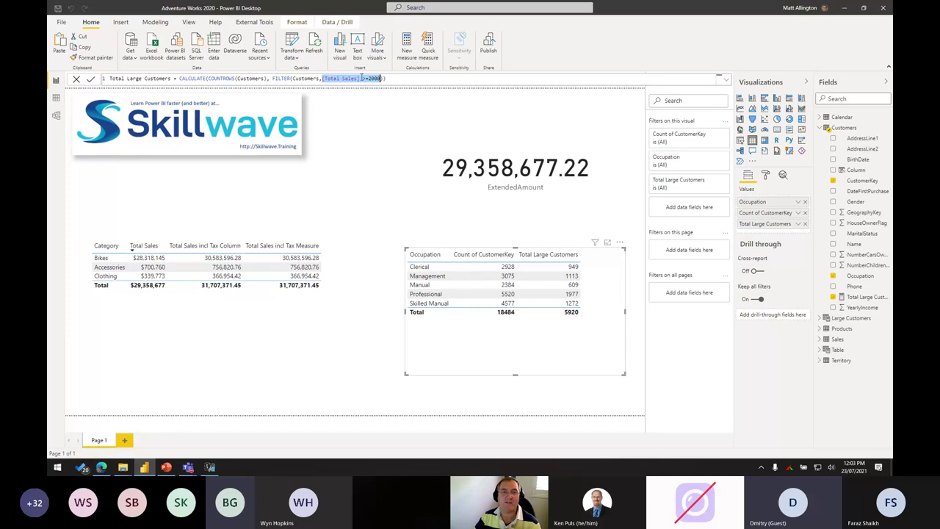
pyautogui.click(295, 78)
pyautogui.moveTo(270, 78); pyautogui.dragTo(384, 79)
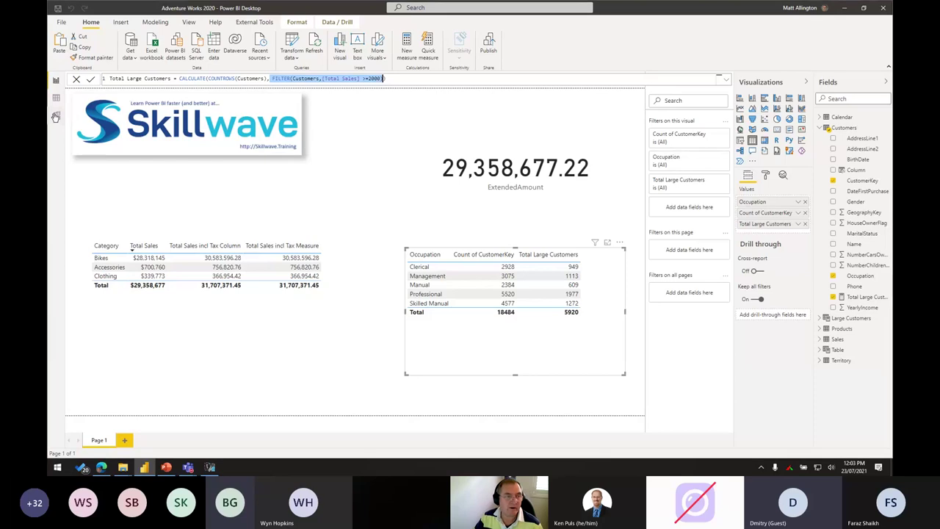
# In the model diagram, temporarily point an arrow at the Large Customers to Customers relationship and box the Large Customers table and that relationship.
pyautogui.click(56, 114)
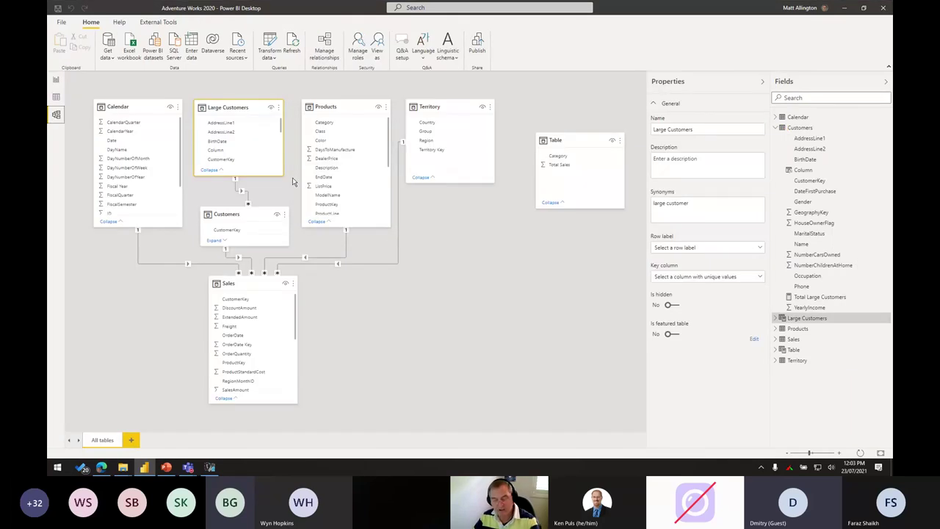
pyautogui.moveTo(195, 190); pyautogui.dragTo(235, 189)
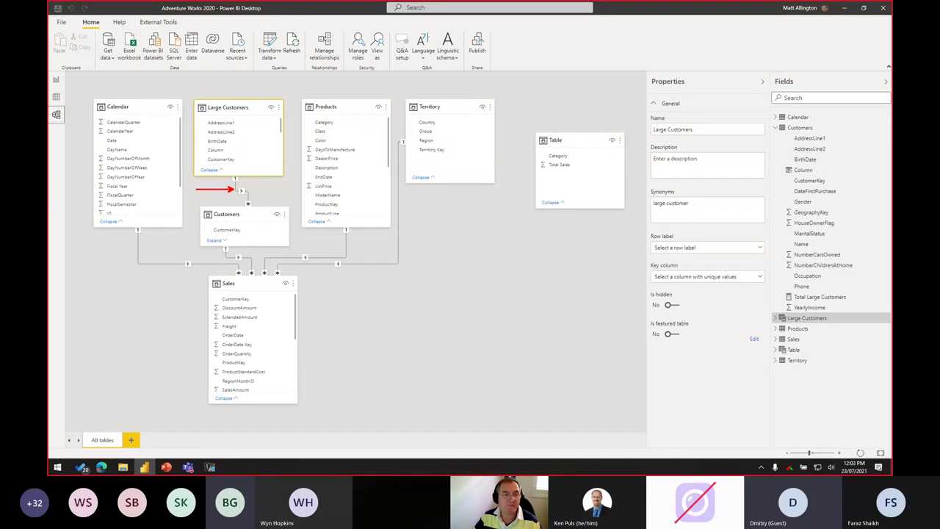
pyautogui.moveTo(190, 97)
pyautogui.mouseDown()
pyautogui.moveTo(289, 162)
pyautogui.moveTo(292, 179)
pyautogui.moveTo(235, 182)
pyautogui.moveTo(258, 207)
pyautogui.mouseUp()
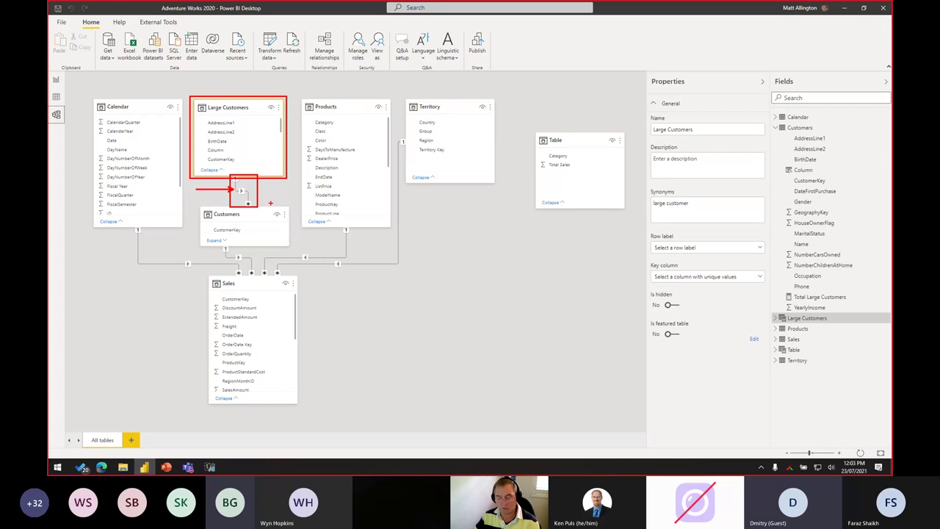
# Switch to PowerPoint and present from slide 10, advancing to the slide "FILTER is Like a Virtual Table with a Calculated Column".
pyautogui.hotkey('alt', 'Tab')
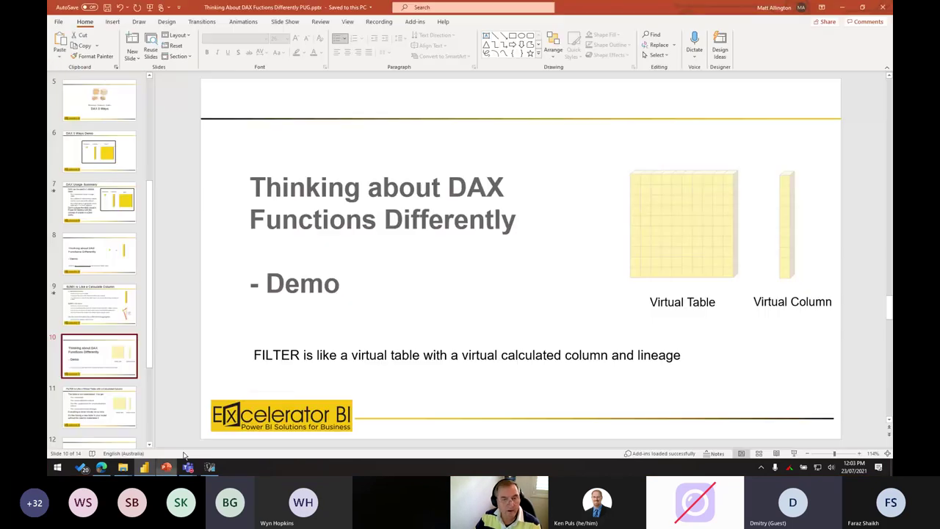
pyautogui.click(794, 453)
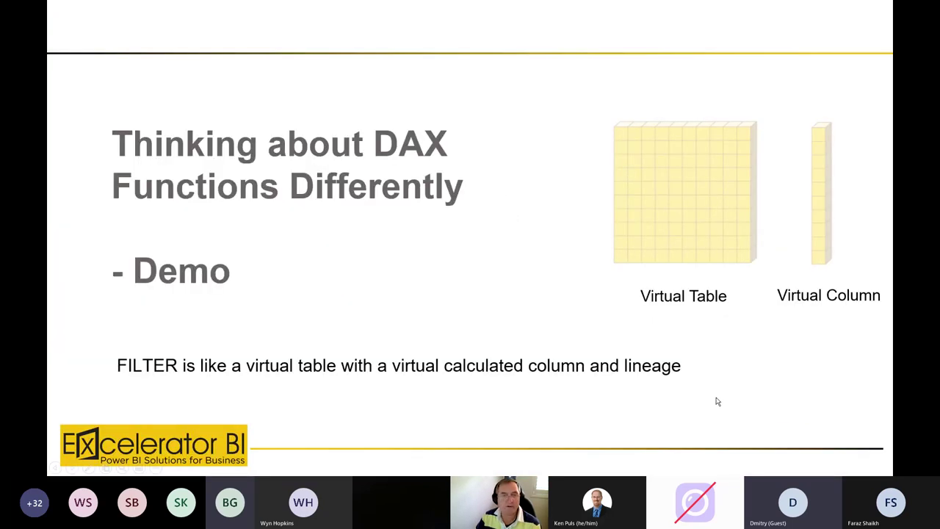
pyautogui.click(716, 400)
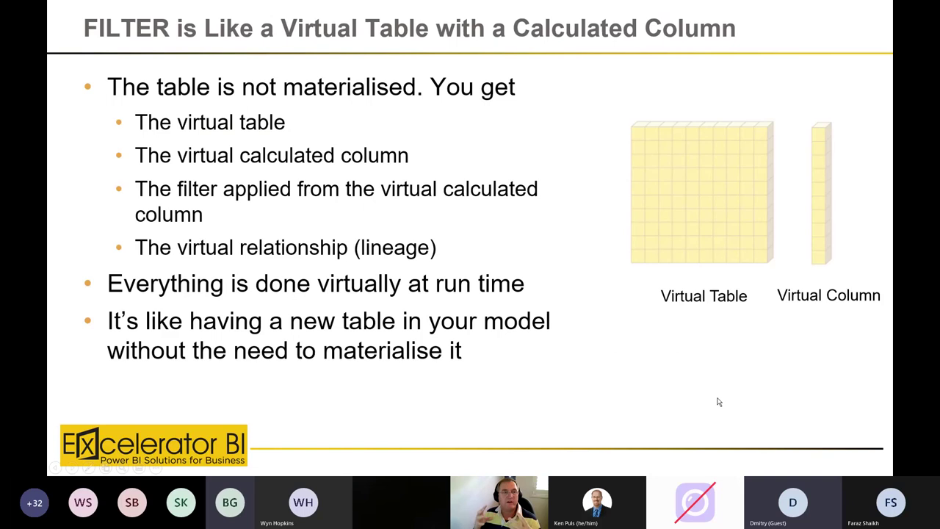
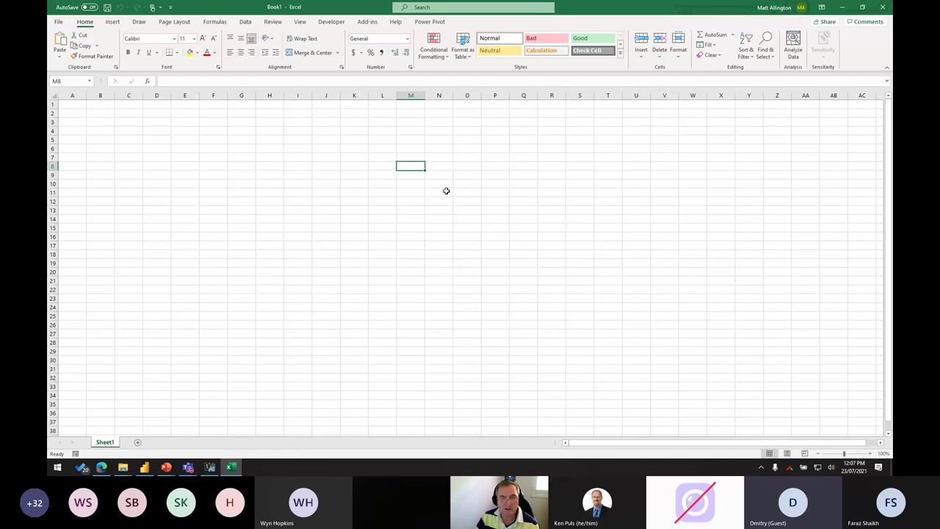
# In the blank Excel sheet, enter the values 1, 2, 3 and 5 down cells M8 to M11.
pyautogui.write('1')
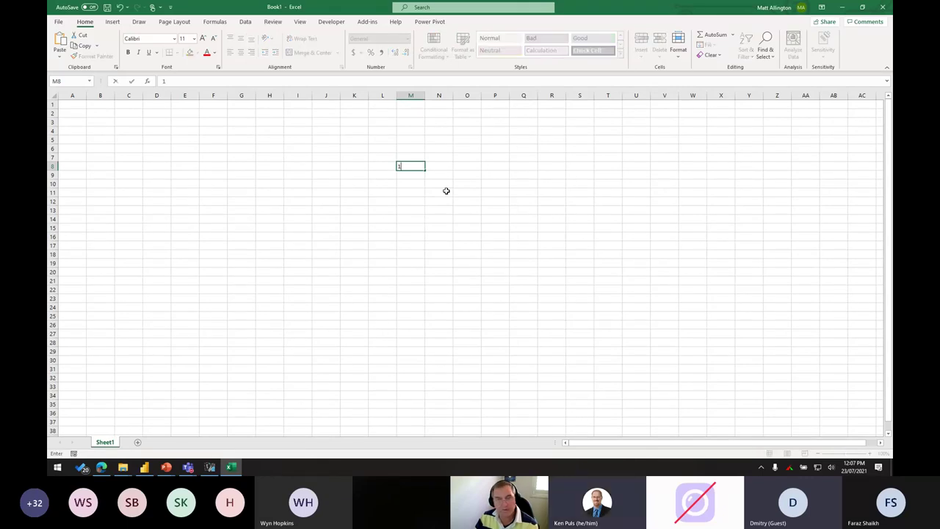
pyautogui.press('Return')
pyautogui.write('2')
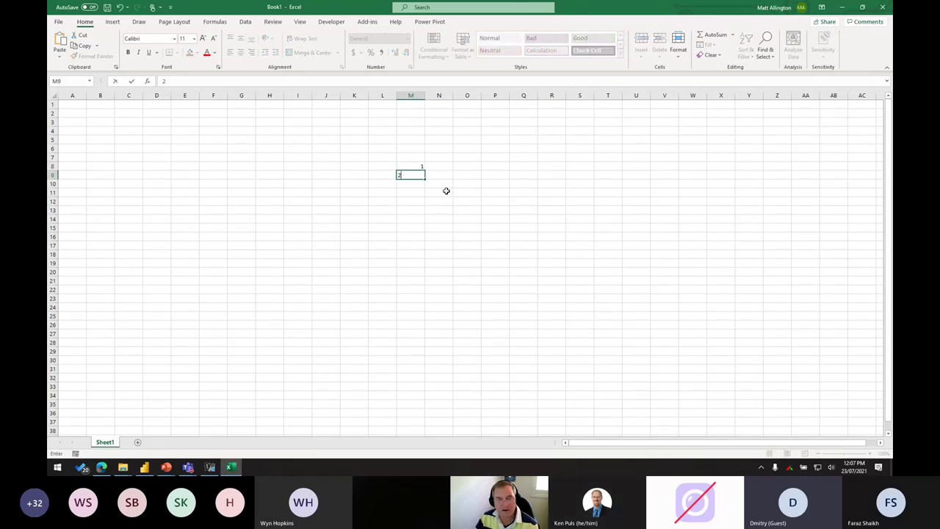
pyautogui.press('Return')
pyautogui.write('3')
pyautogui.press('Return')
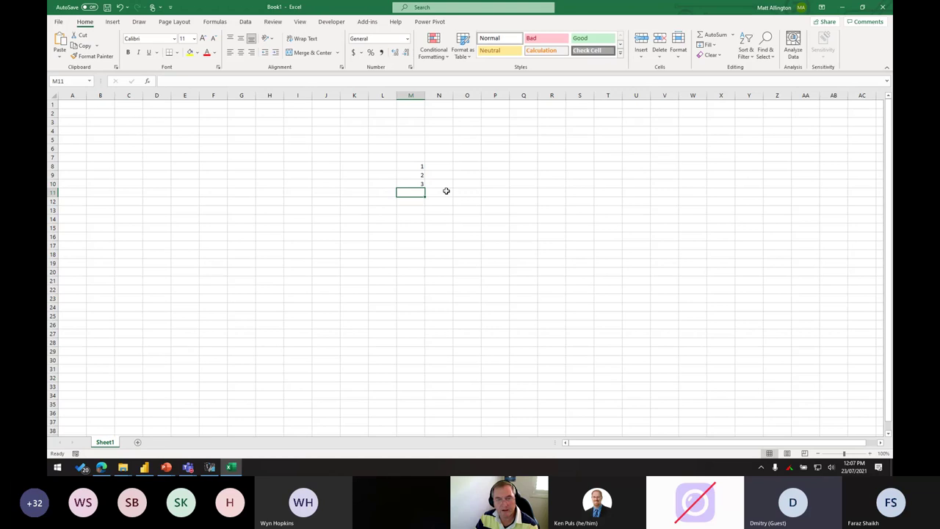
pyautogui.write('5')
pyautogui.press('Return')
# Enter the values 1, 1, 1 and 2 down cells L8 to L11, beside the existing numbers.
pyautogui.press('Left')
pyautogui.press('Up')
pyautogui.press('Up')
pyautogui.press('Up')
pyautogui.press('Up')
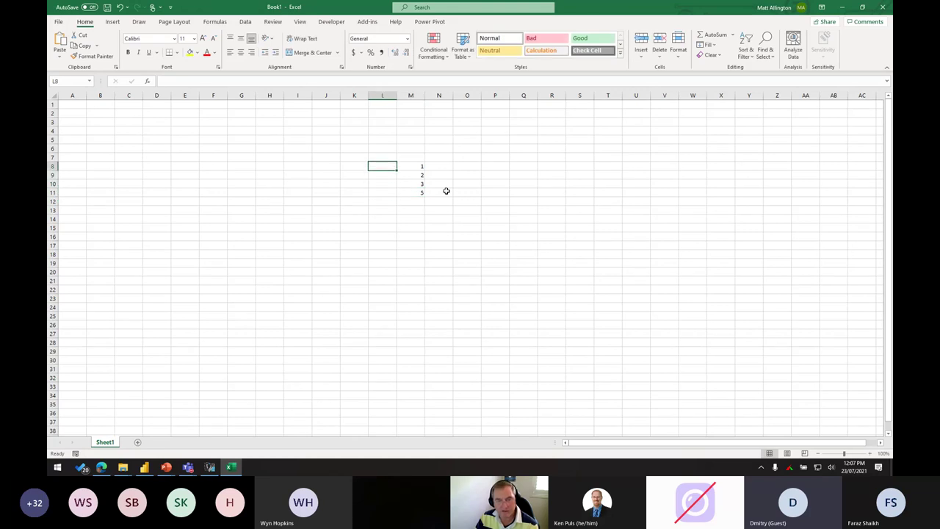
pyautogui.write('1')
pyautogui.press('Return')
pyautogui.write('1')
pyautogui.press('Return')
pyautogui.write('1')
pyautogui.press('Return')
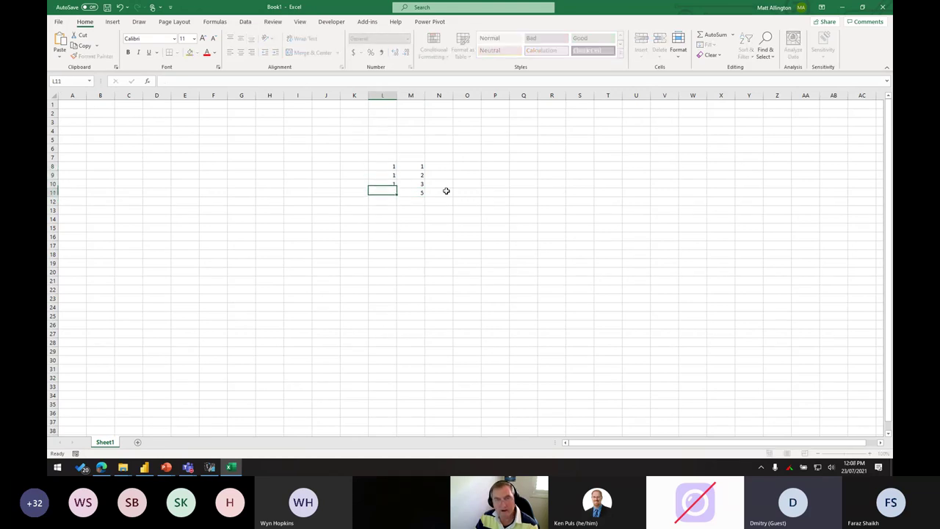
pyautogui.write('2')
pyautogui.press('Return')
# Highlight cells M8 to M10 to show the values that belong to group 1.
pyautogui.press('Right')
pyautogui.press('Up')
pyautogui.press('Up')
pyautogui.press('Up')
pyautogui.press('Up')
pyautogui.hotkey('shift', 'Down')
pyautogui.hotkey('shift', 'Down')
pyautogui.hotkey('shift', 'Down')
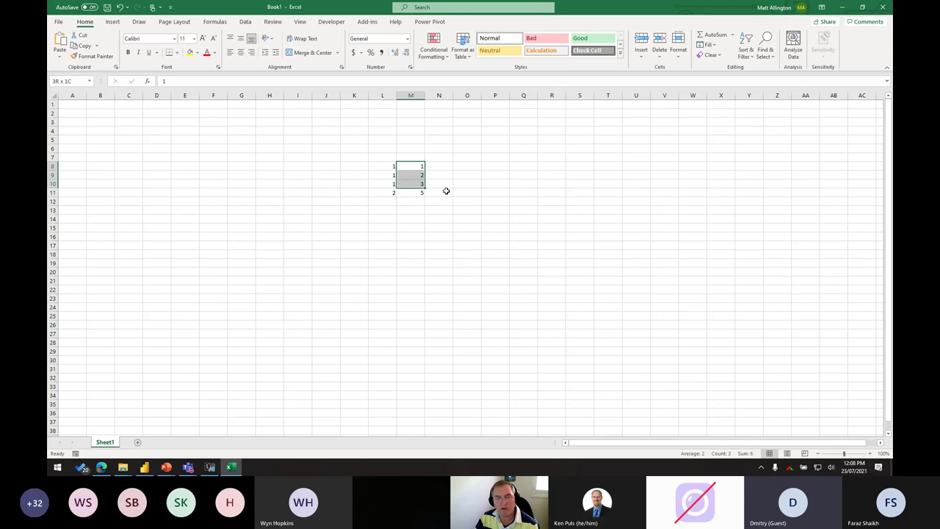
# Add another row below the data with 5 in L12 and 10 in M12.
pyautogui.press('Down')
pyautogui.press('Down')
pyautogui.press('Down')
pyautogui.press('Down')
pyautogui.press('Left')
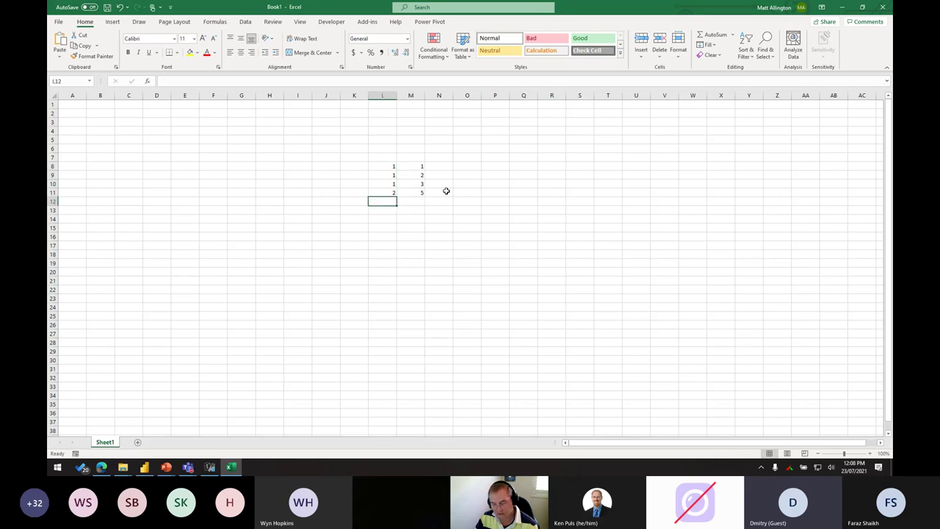
pyautogui.write('5')
pyautogui.press('Right')
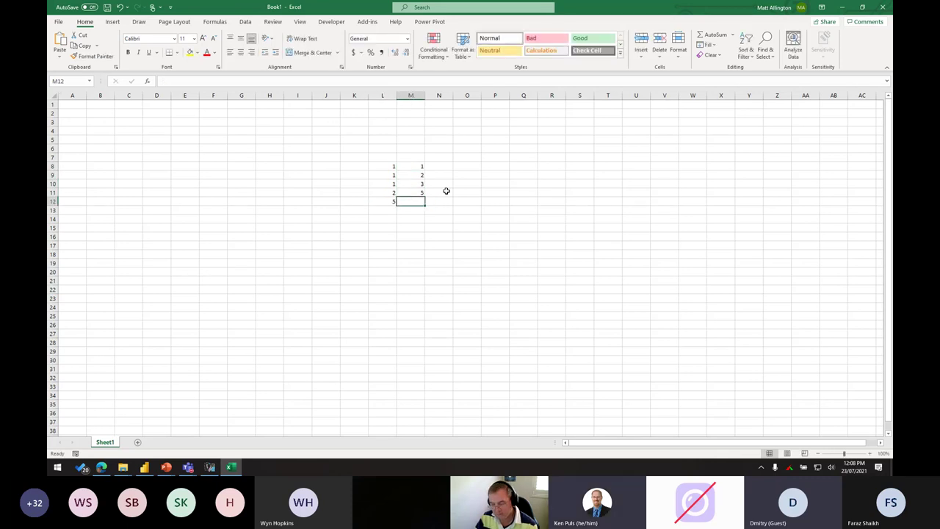
pyautogui.write('10')
pyautogui.press('Return')
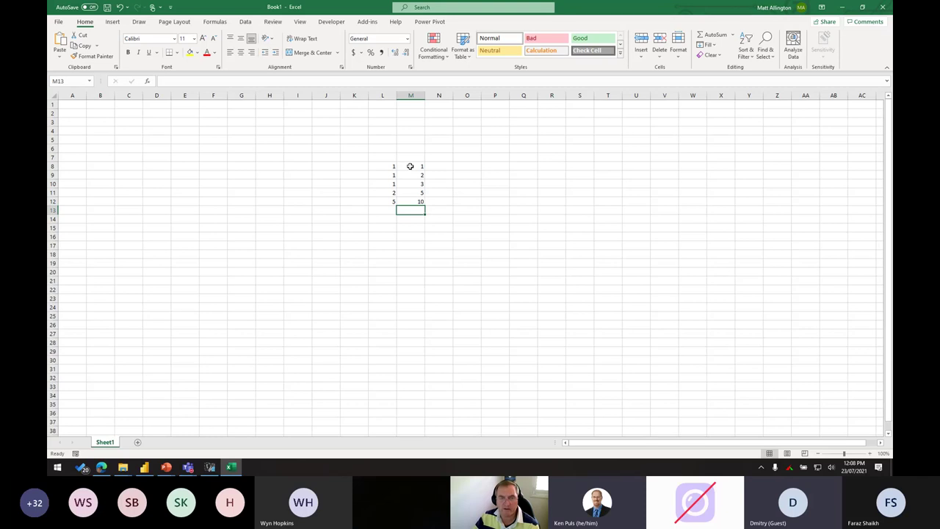
# Highlight the values in M8:M12, clear the selection and move that column of numbers to P8:P12.
pyautogui.moveTo(410, 165); pyautogui.dragTo(420, 202)
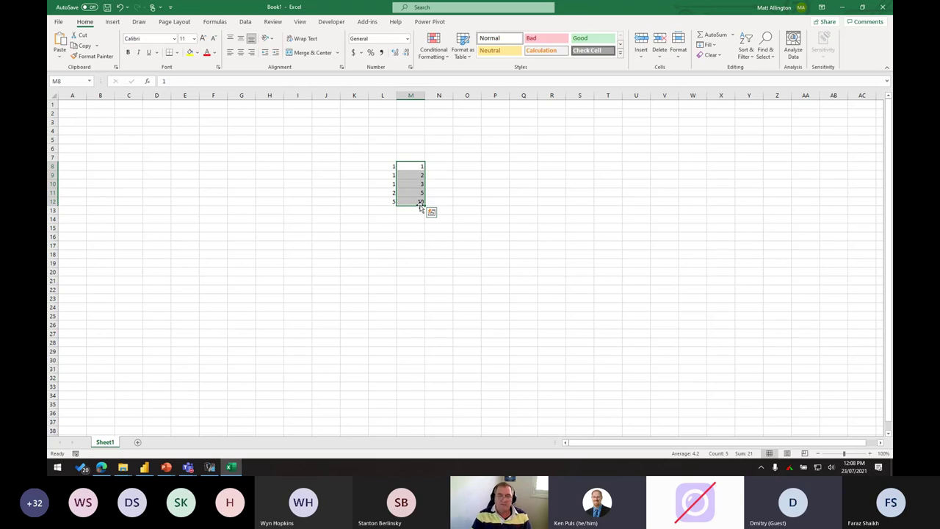
pyautogui.click(434, 236)
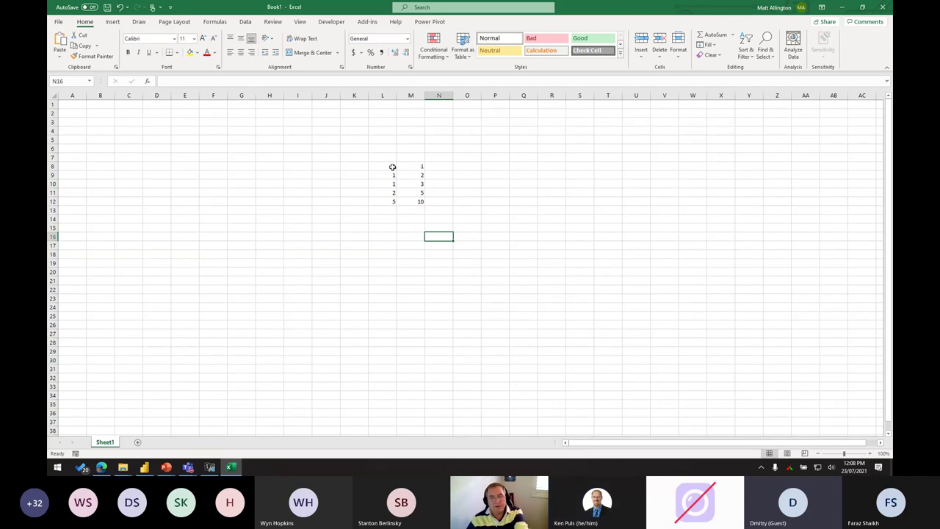
pyautogui.moveTo(422, 167); pyautogui.dragTo(514, 213)
# Enter the date 1/1 in cell O8, beside the first value of the moved column.
pyautogui.click(467, 168)
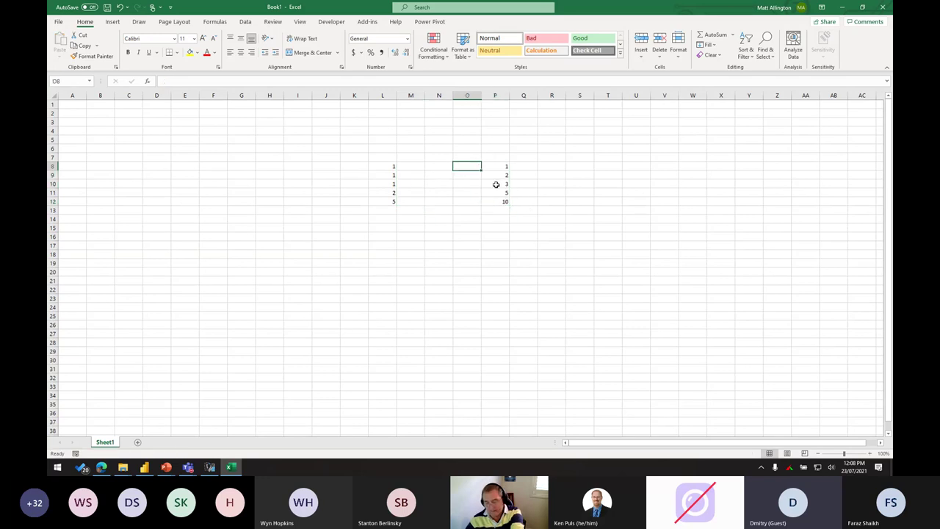
pyautogui.write('1/1')
pyautogui.press('Return')
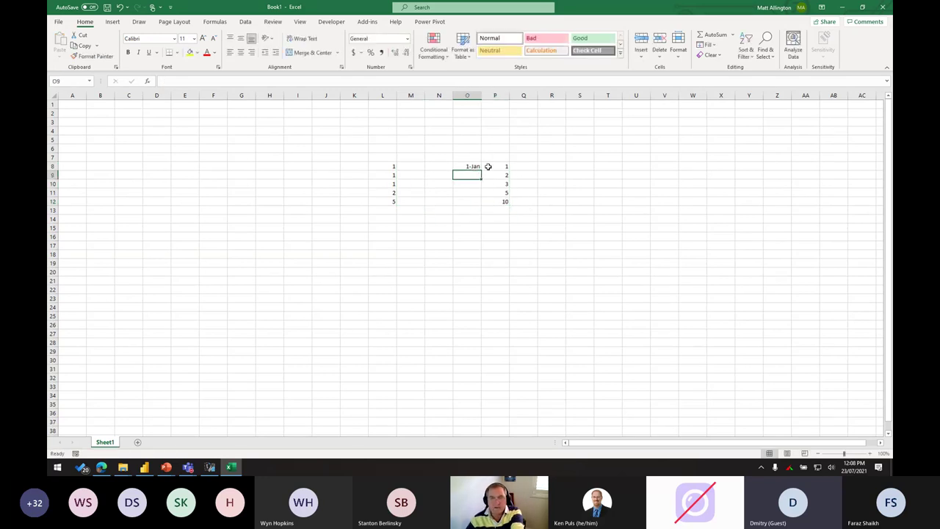
# Fill the date series down from O8 to O12, one day per row, then deselect the range.
pyautogui.click(474, 165)
pyautogui.moveTo(482, 169); pyautogui.dragTo(485, 204)
pyautogui.click(494, 263)
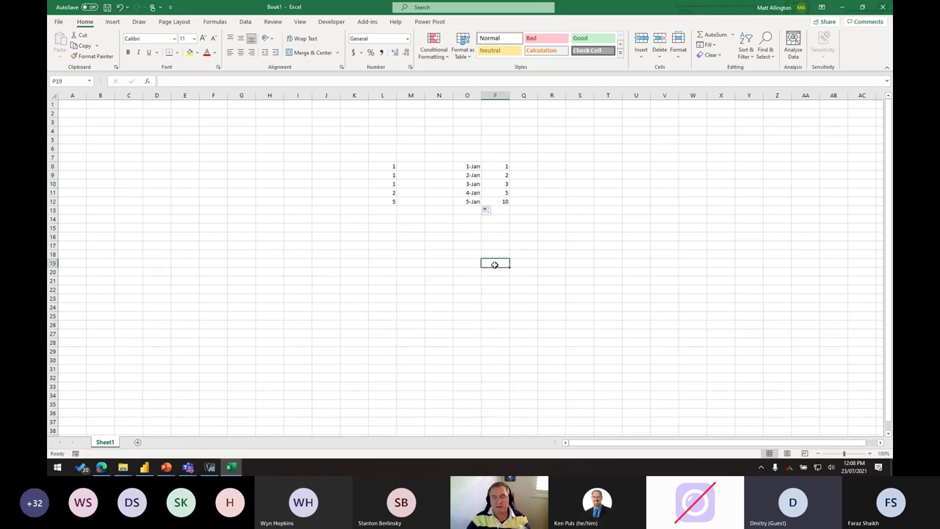
pyautogui.click(589, 219)
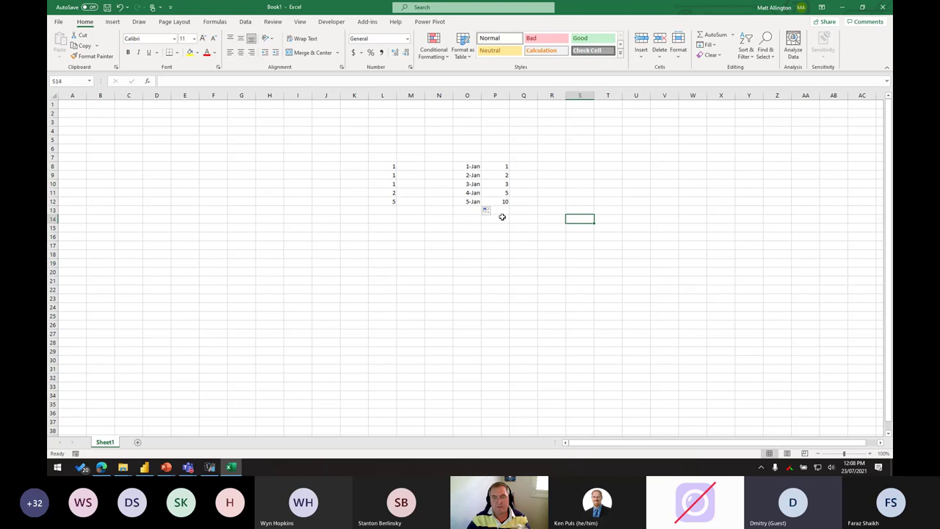
# Examine the 5-Jan row and the full range O8:P12 by highlighting the dates with their values.
pyautogui.moveTo(467, 201); pyautogui.dragTo(484, 204)
pyautogui.click(506, 202)
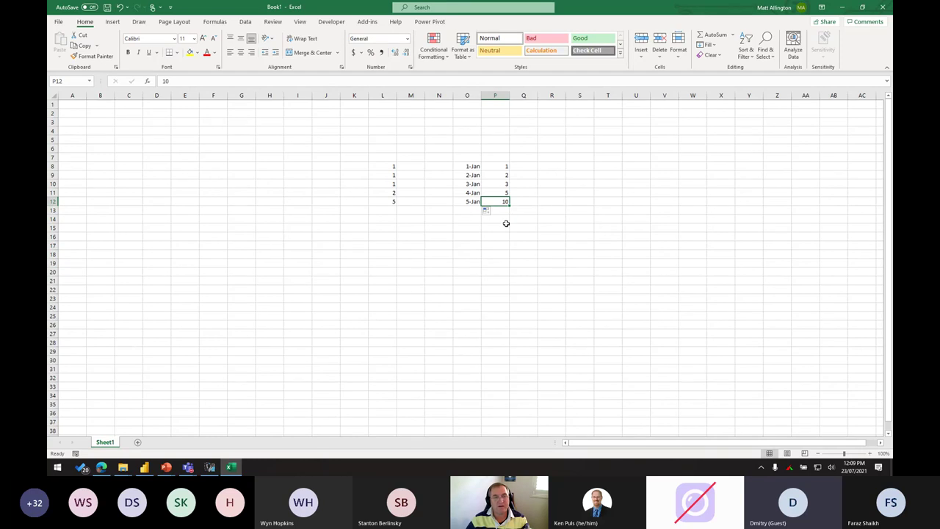
pyautogui.moveTo(473, 202); pyautogui.dragTo(486, 202)
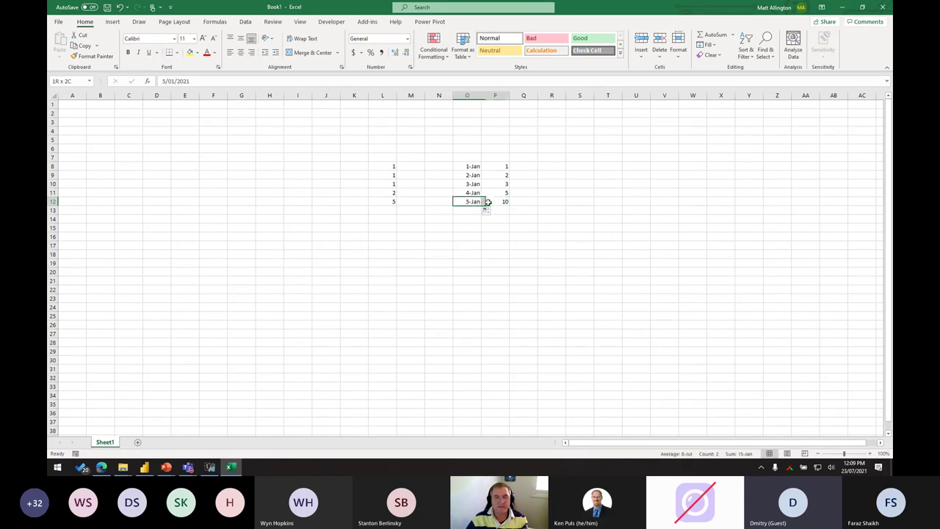
pyautogui.click(475, 254)
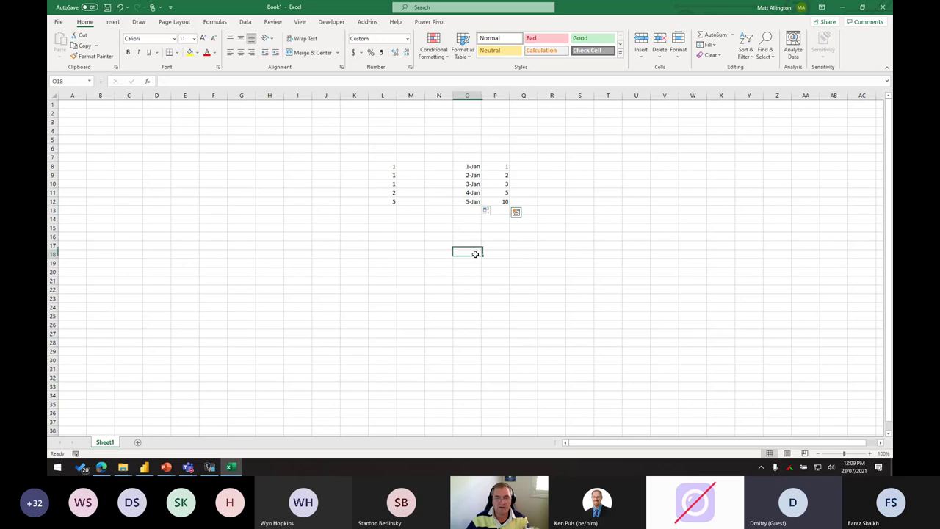
pyautogui.click(504, 199)
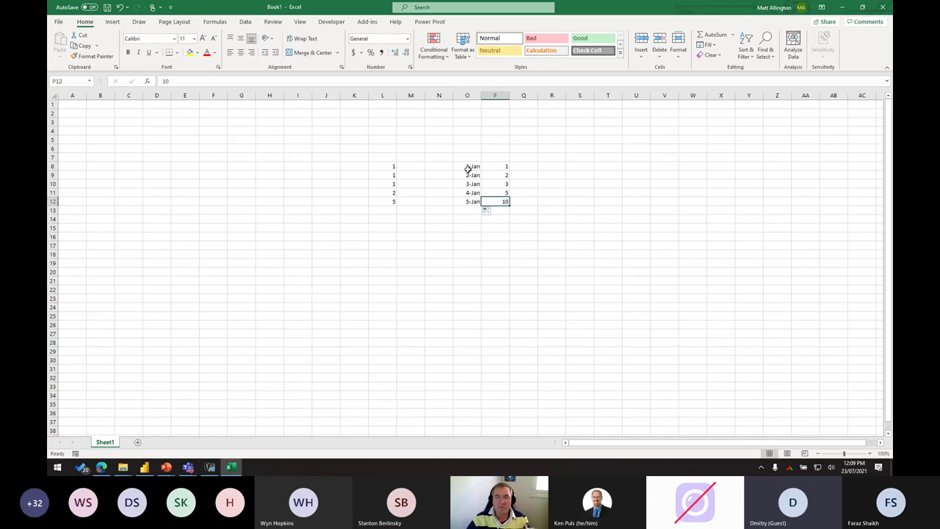
pyautogui.moveTo(467, 168); pyautogui.dragTo(501, 200)
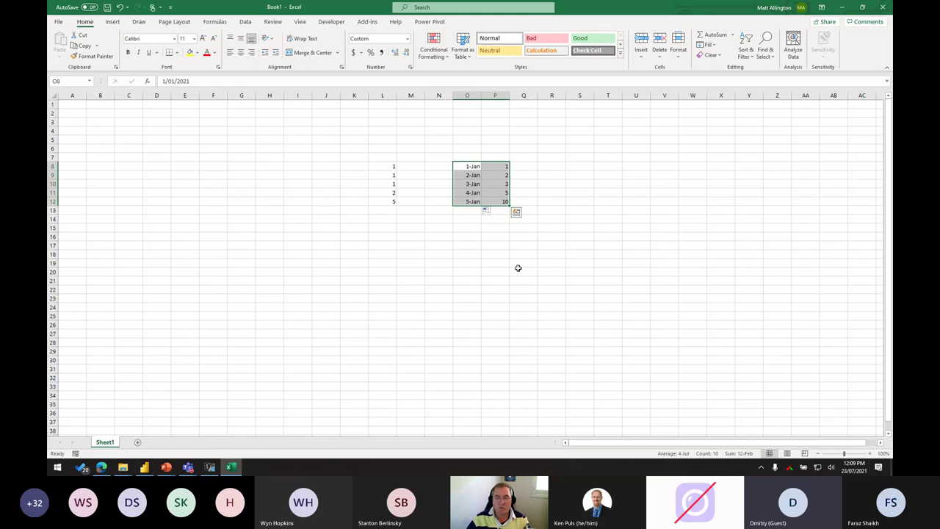
pyautogui.click(443, 201)
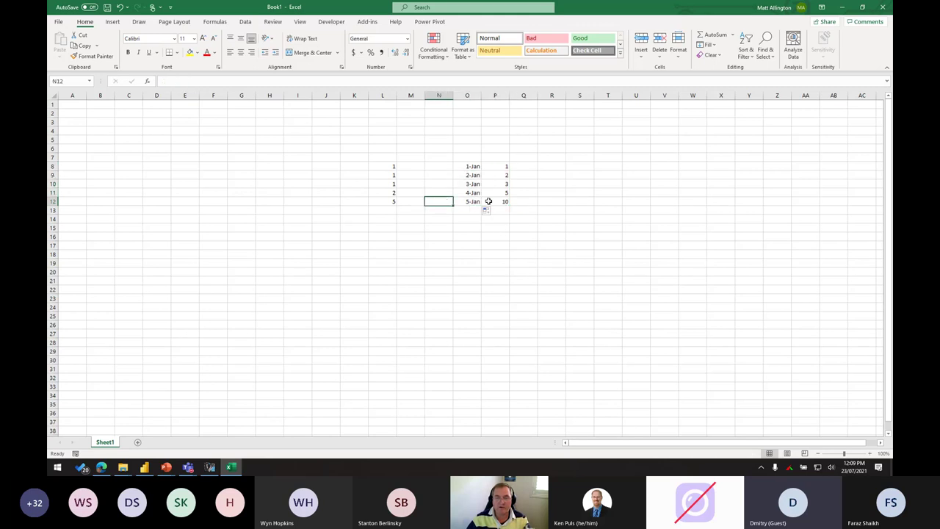
pyautogui.click(479, 202)
# Start a formula in cell S11 with =FILTER(all(cal), using all(cal) as the table to filter.
pyautogui.click(577, 192)
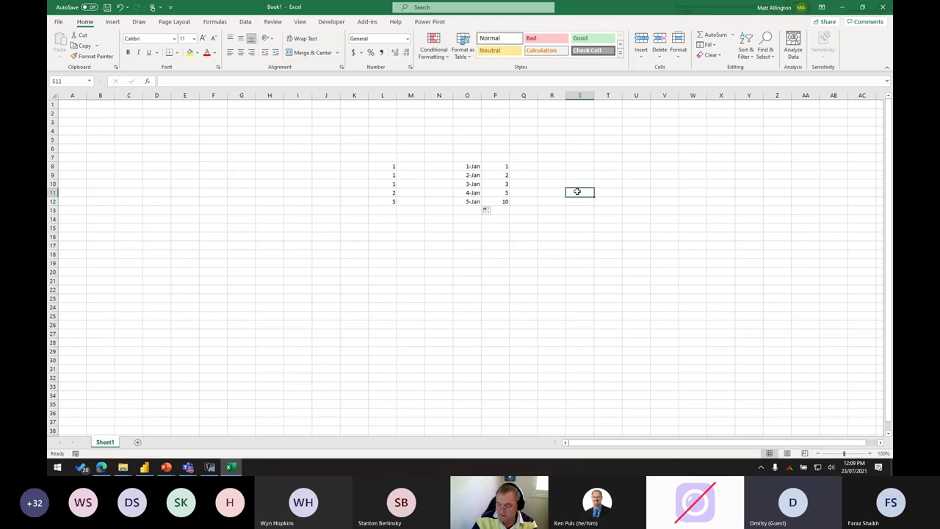
pyautogui.write('=FIL')
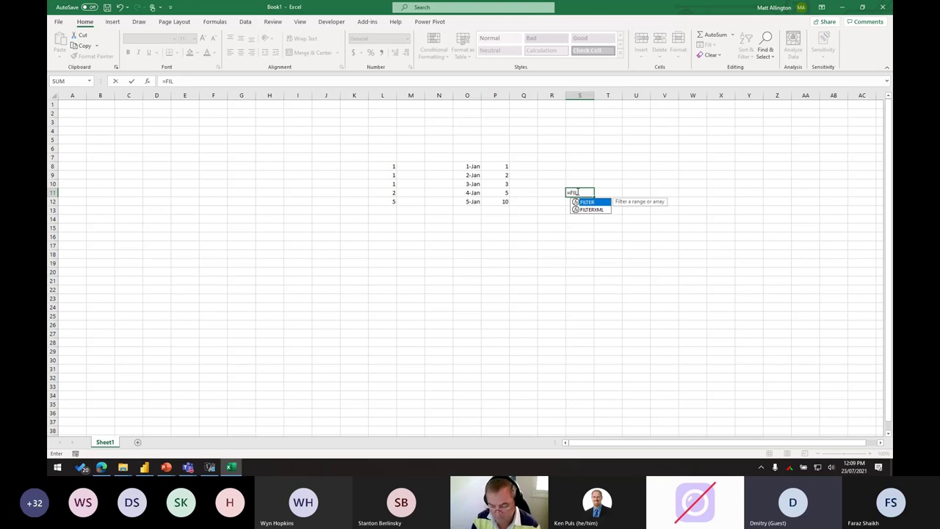
pyautogui.write('TER(')
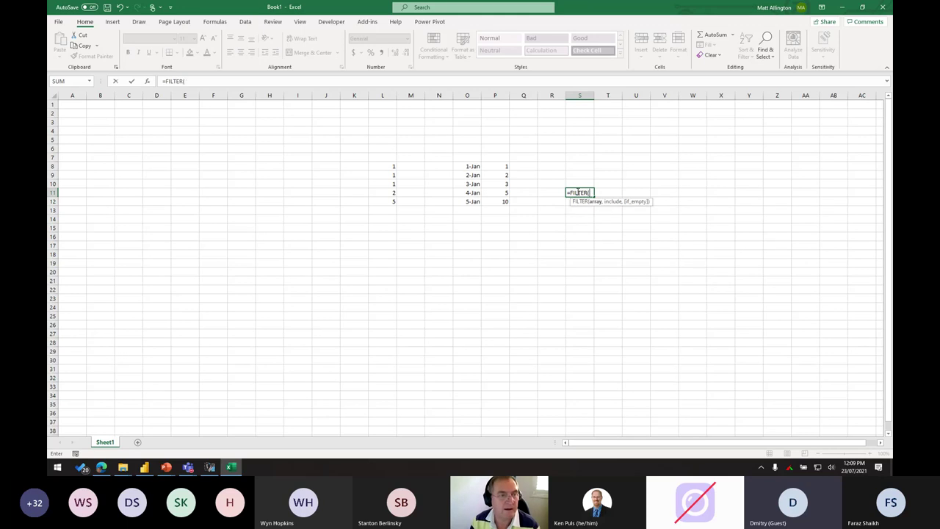
pyautogui.write('"data,')
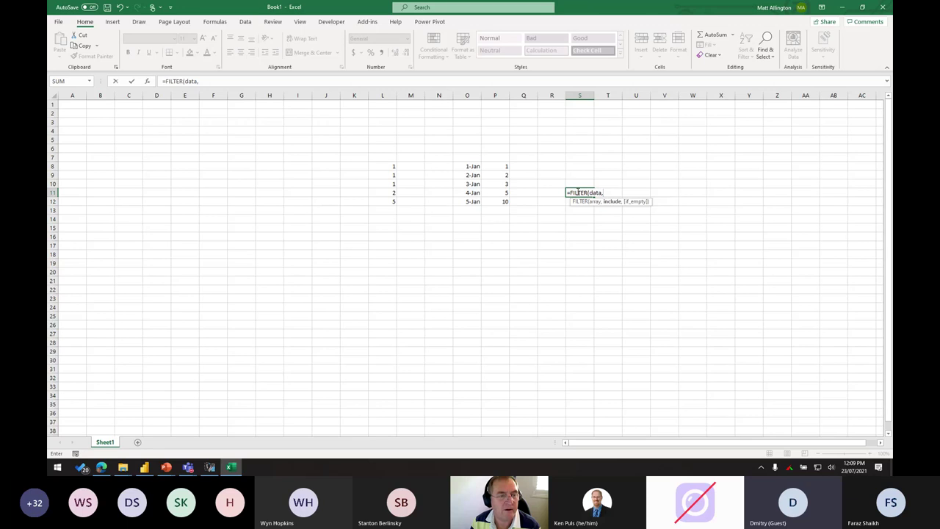
pyautogui.press('BackSpace')
pyautogui.press('BackSpace')
pyautogui.press('BackSpace')
pyautogui.press('BackSpace')
pyautogui.press('BackSpace')
pyautogui.write('all(cal)')
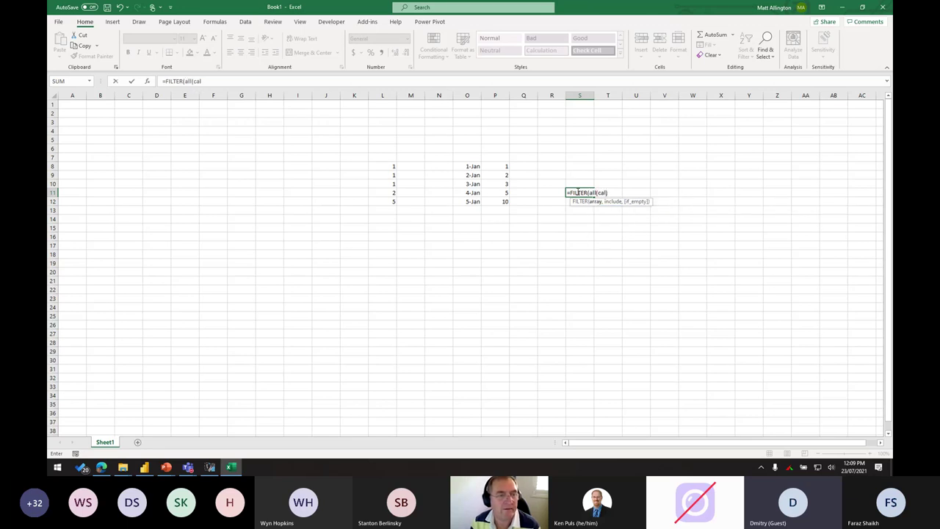
# Complete the FILTER formula in S11 with the condition dal[date] <max(cal[date]) and its closing brackets.
pyautogui.write(',')
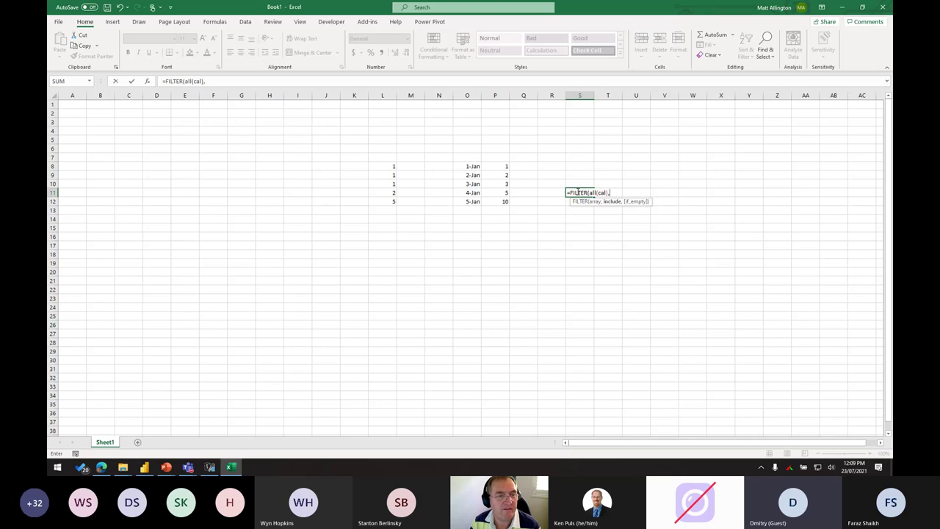
pyautogui.write('dal')
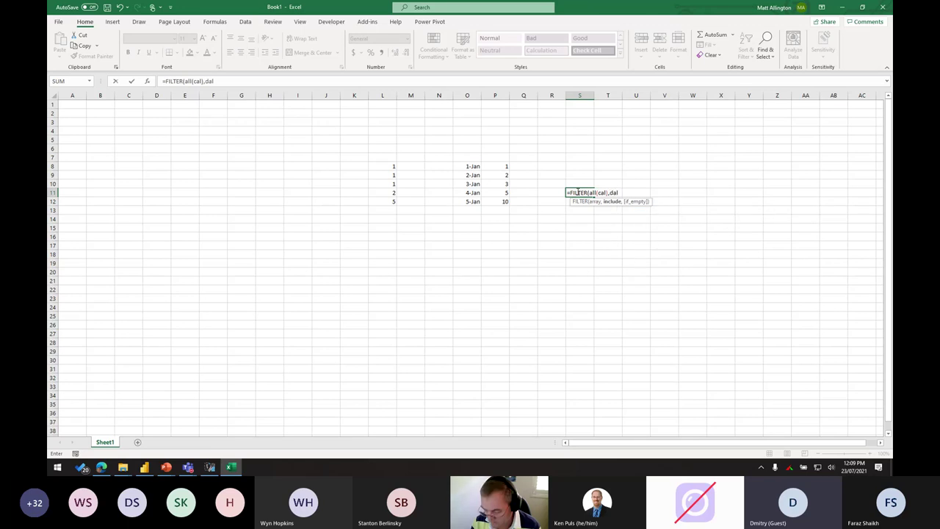
pyautogui.write('[date')
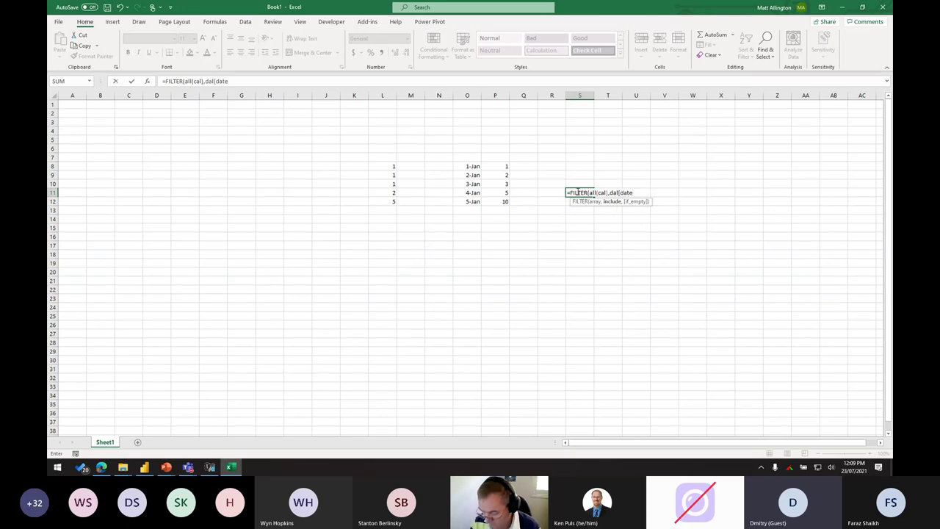
pyautogui.write('] <')
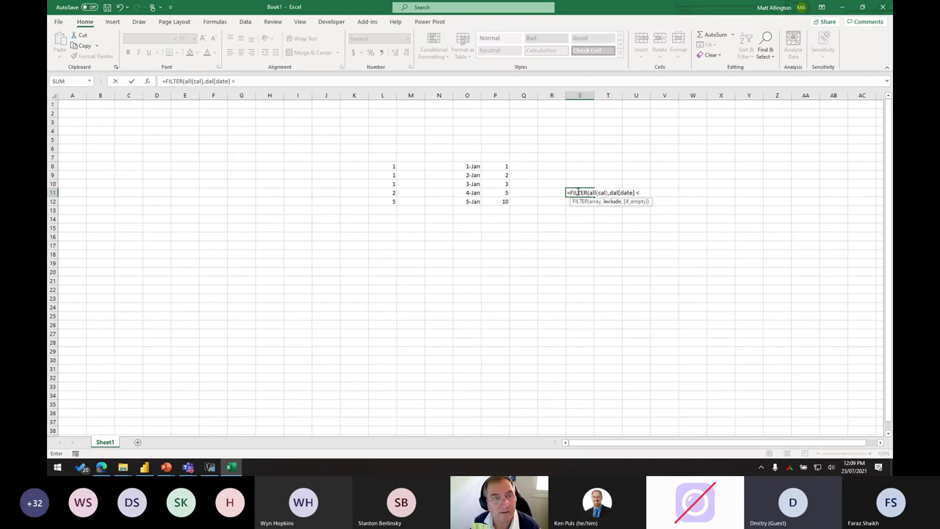
pyautogui.write('max')
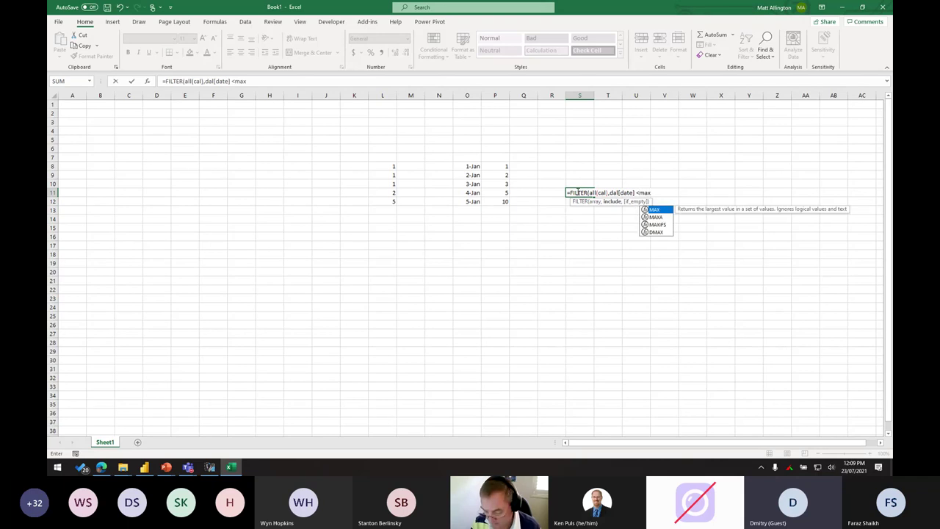
pyautogui.write('(cal')
pyautogui.write('[date')
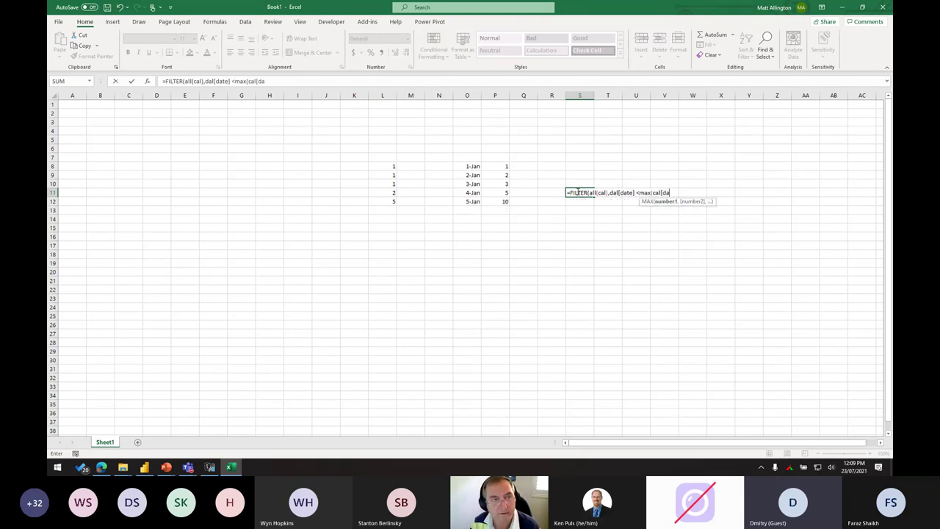
pyautogui.write(']))')
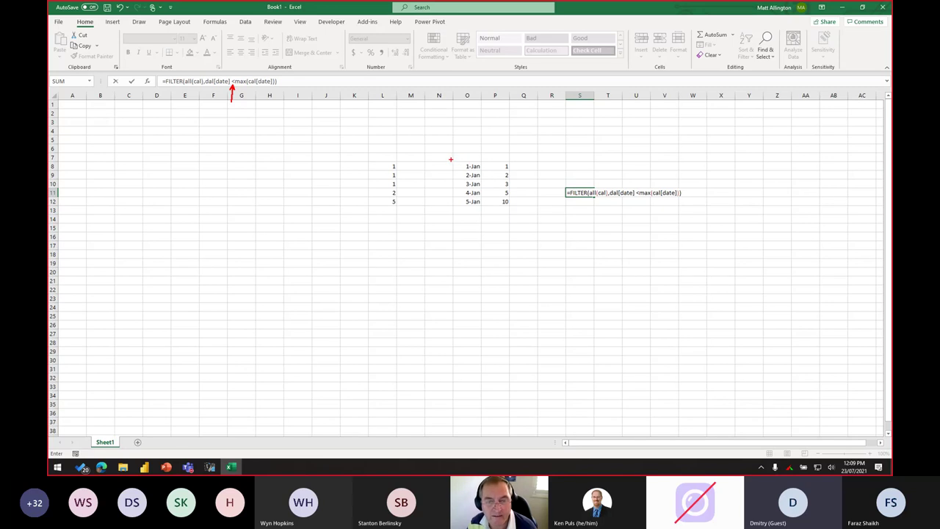
# Annotate the date table with a red box and an arrow at 5-Jan, plus a blue box around the first four rows with blue arrows.
pyautogui.moveTo(451, 160); pyautogui.dragTo(518, 210)
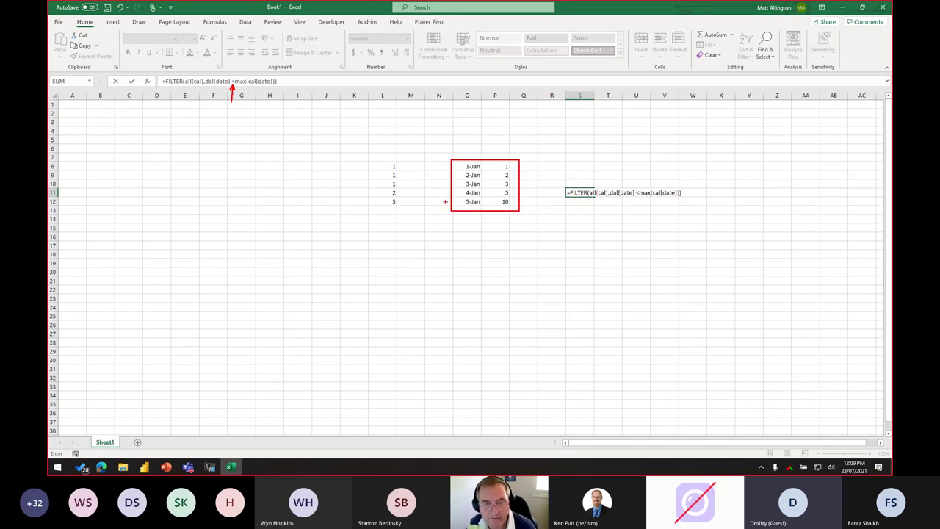
pyautogui.moveTo(405, 203); pyautogui.dragTo(445, 201)
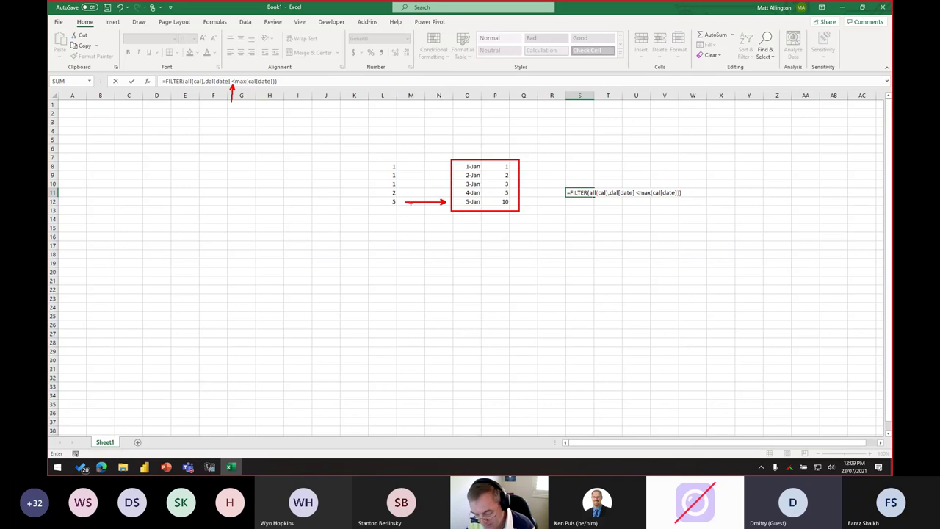
pyautogui.moveTo(451, 160); pyautogui.dragTo(512, 196)
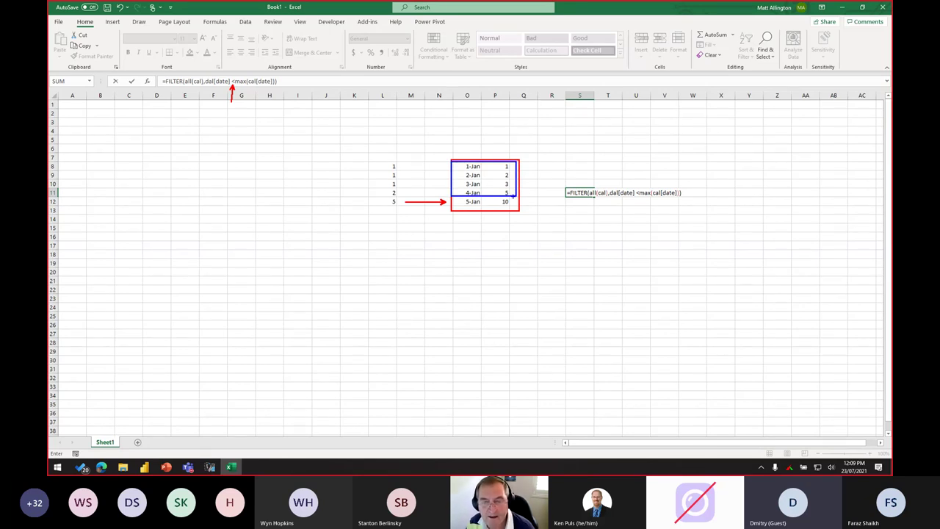
pyautogui.moveTo(424, 192); pyautogui.dragTo(450, 192)
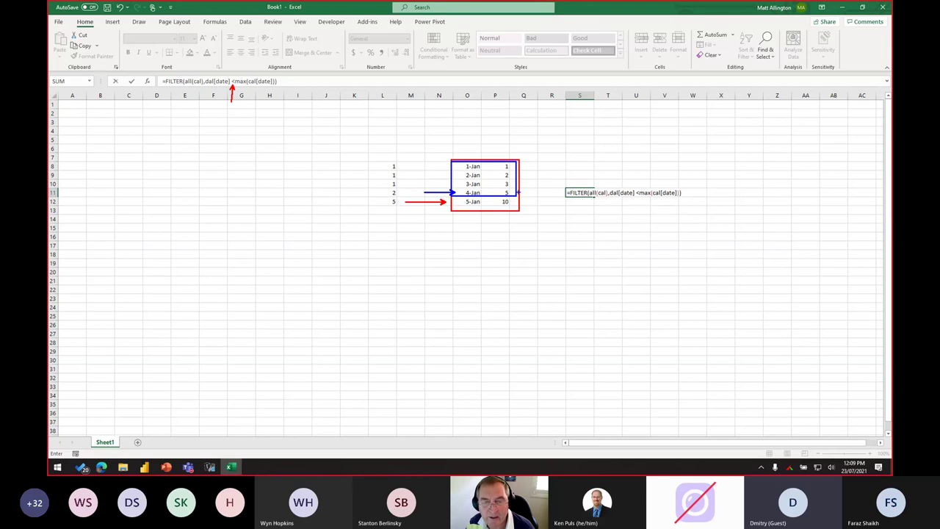
pyautogui.moveTo(556, 183); pyautogui.dragTo(517, 192)
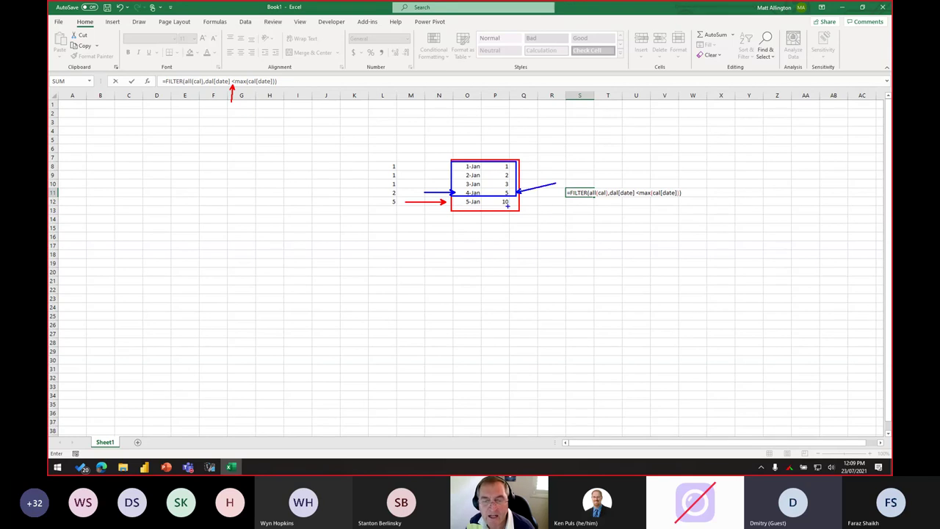
pyautogui.moveTo(514, 241)
pyautogui.mouseDown()
pyautogui.moveTo(507, 208)
pyautogui.moveTo(528, 196)
pyautogui.moveTo(537, 204)
pyautogui.mouseUp()
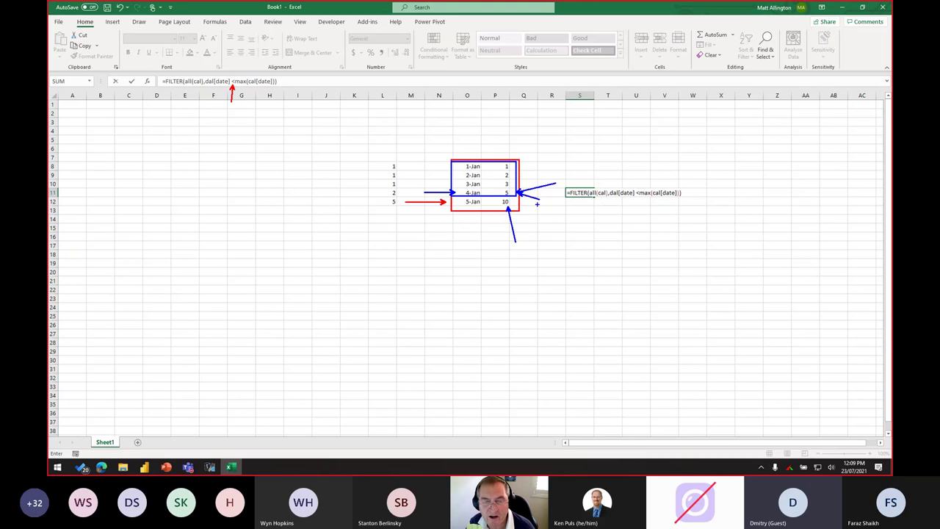
pyautogui.moveTo(380, 196); pyautogui.dragTo(397, 206)
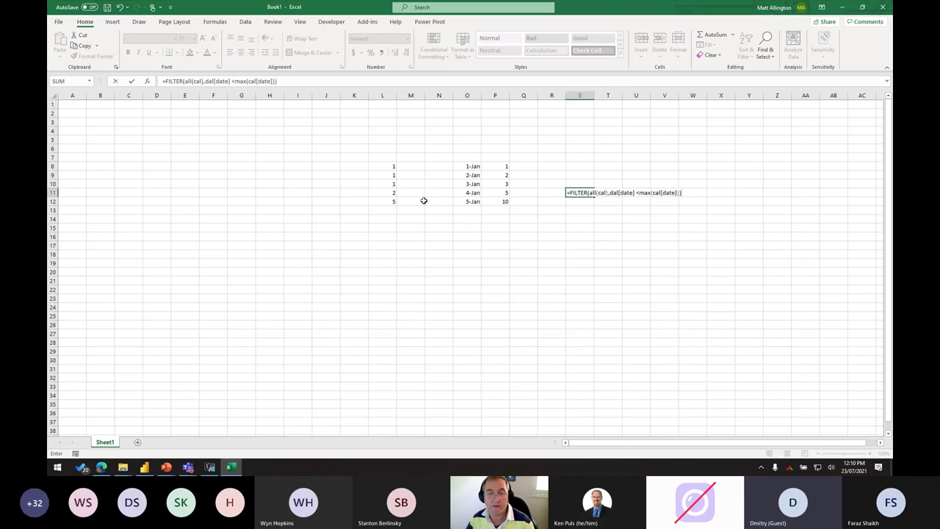
# Discard the FILTER formula from cell S11, leaving the cell empty.
pyautogui.click(501, 197)
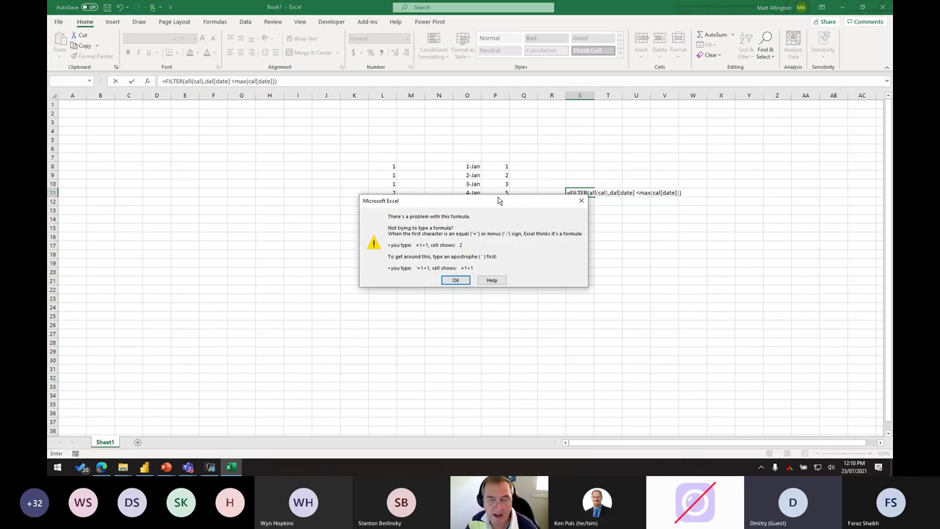
pyautogui.press('Escape')
pyautogui.press('Escape')
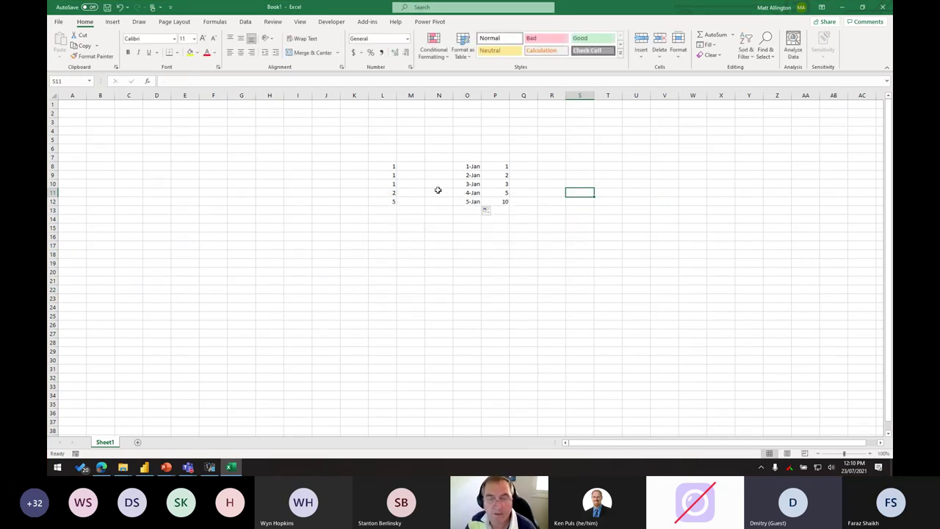
# Compare the values in L8:L12 with those in P8:P12 by highlighting each range in turn.
pyautogui.moveTo(390, 166); pyautogui.dragTo(392, 203)
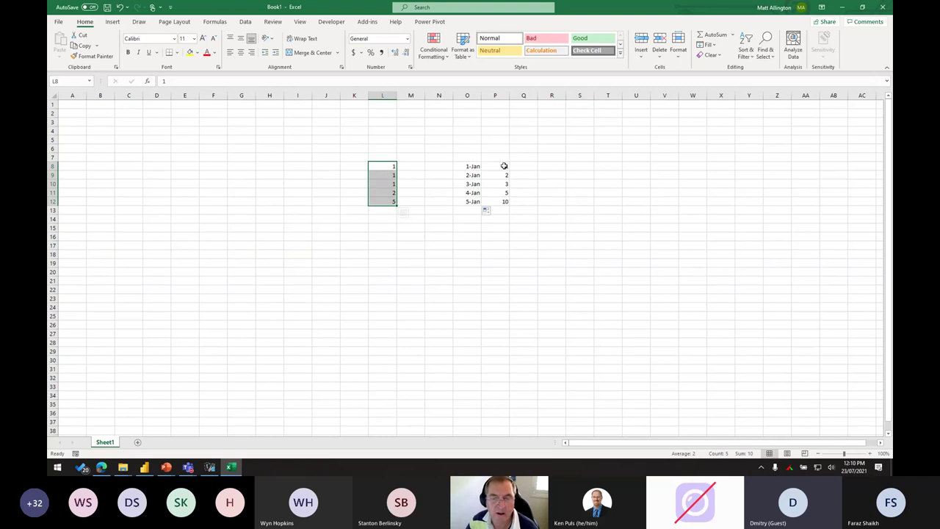
pyautogui.moveTo(504, 166); pyautogui.dragTo(506, 200)
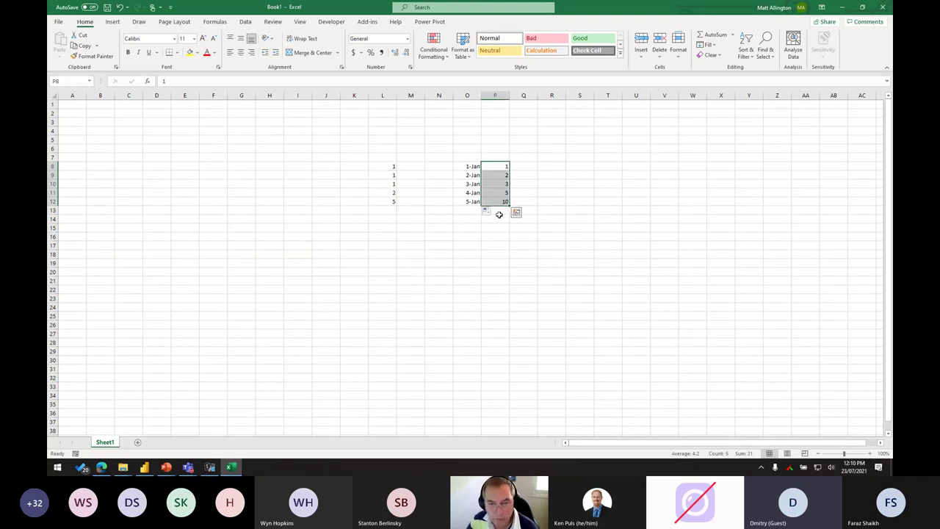
pyautogui.moveTo(392, 166); pyautogui.dragTo(387, 199)
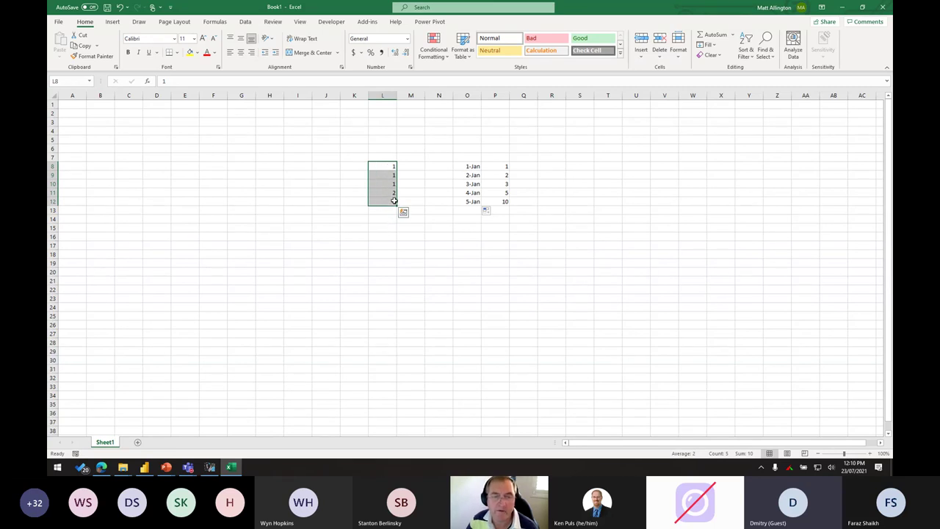
pyautogui.moveTo(384, 167); pyautogui.dragTo(390, 201)
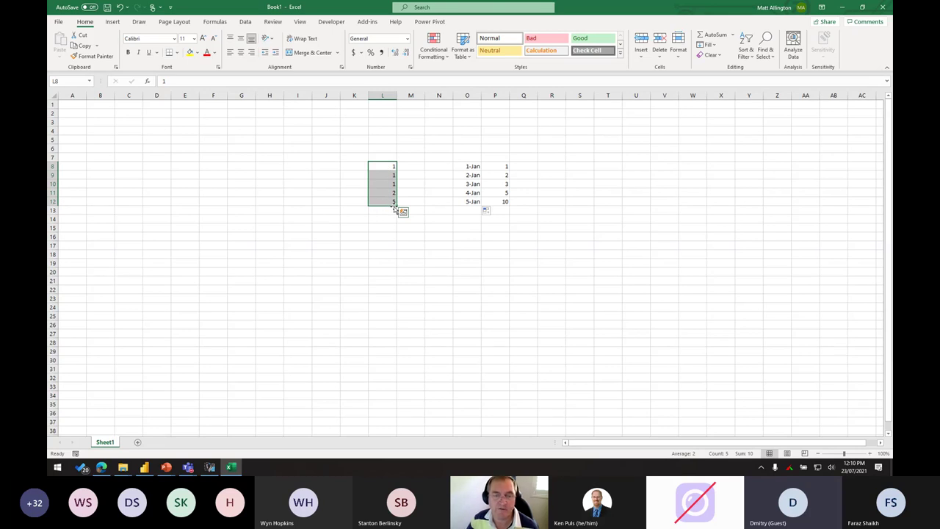
pyautogui.moveTo(504, 166); pyautogui.dragTo(505, 203)
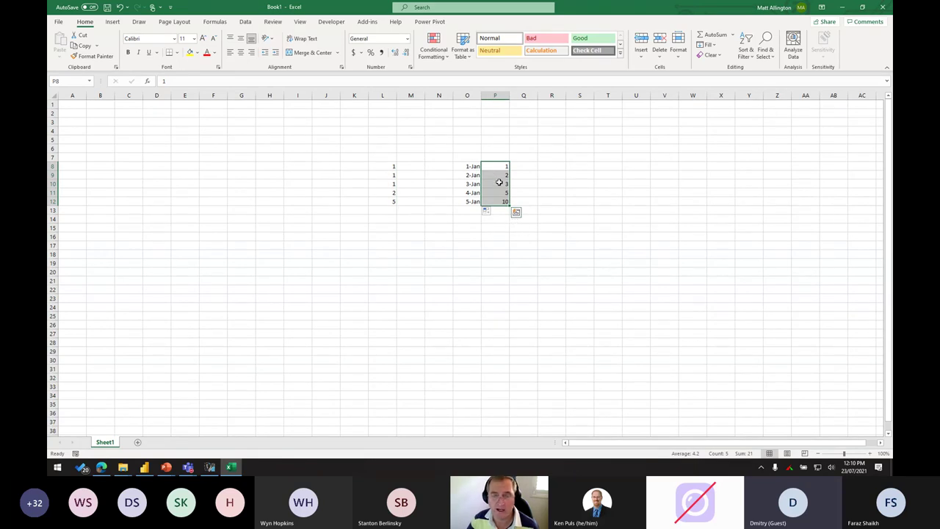
pyautogui.moveTo(395, 166); pyautogui.dragTo(394, 202)
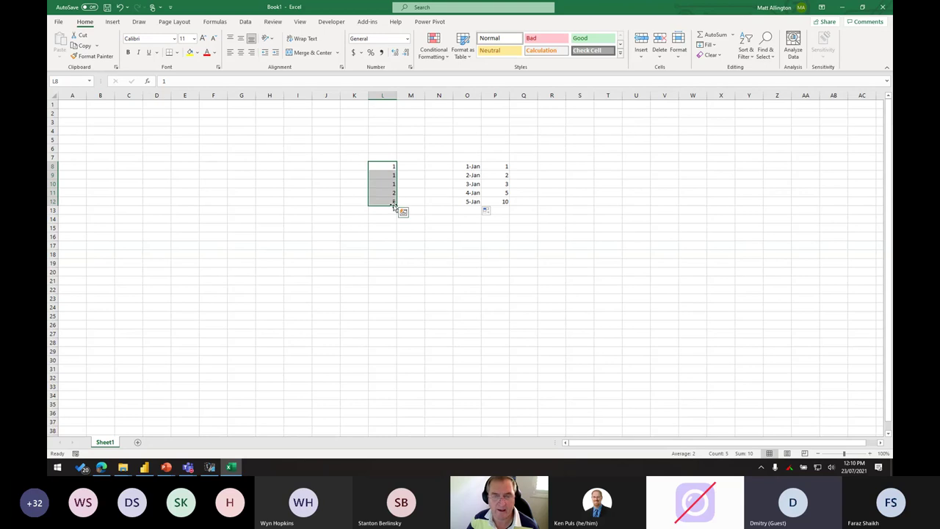
# Highlight the running totals in P8:P12 against the source values in L8:L12 again, finishing on an empty cell.
pyautogui.moveTo(501, 167); pyautogui.dragTo(505, 203)
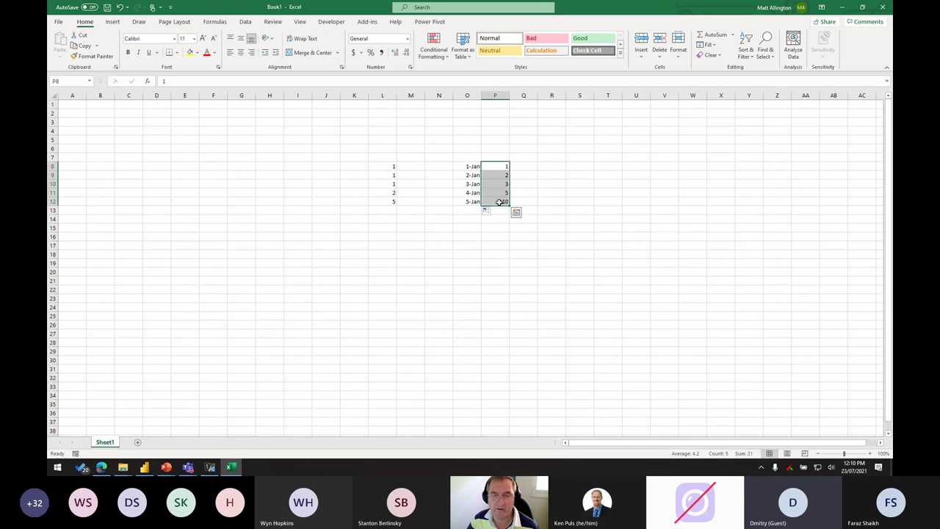
pyautogui.moveTo(393, 167); pyautogui.dragTo(393, 202)
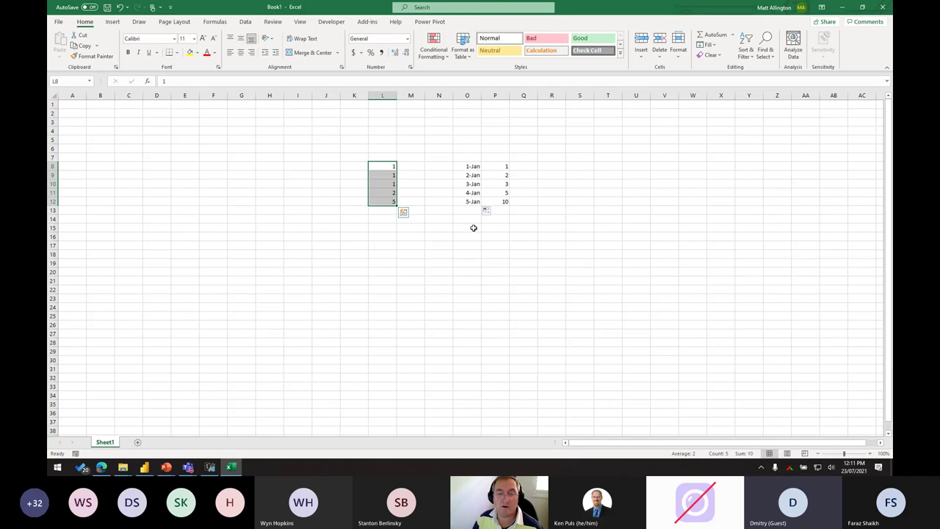
pyautogui.click(374, 166)
pyautogui.moveTo(507, 165); pyautogui.dragTo(498, 209)
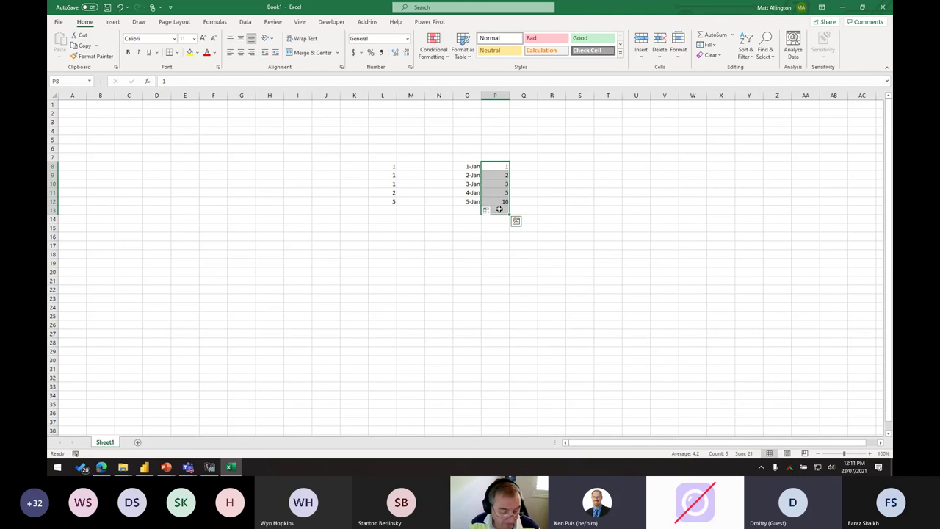
pyautogui.click(478, 308)
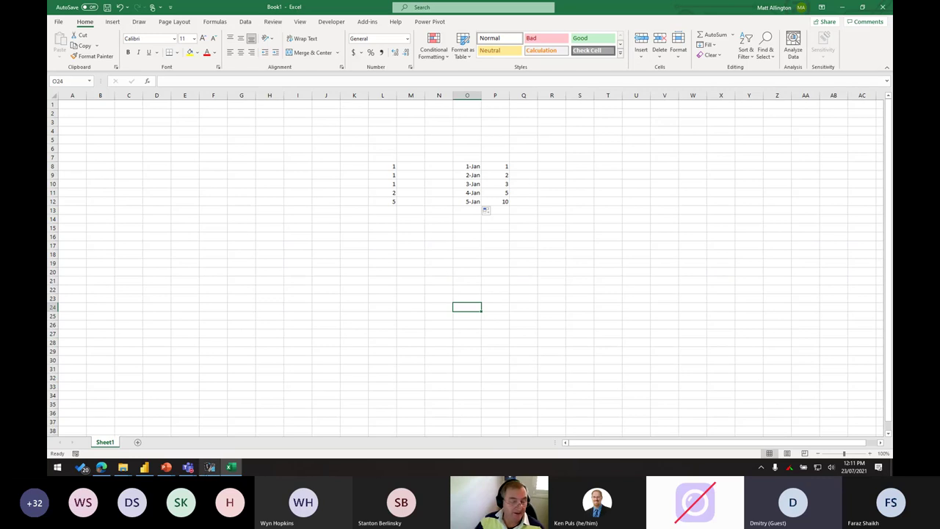
# Switch to the DAX functions presentation in PowerPoint, show the Demo slide on ALL as a virtual table, and end the slide show.
pyautogui.moveTo(167, 468)
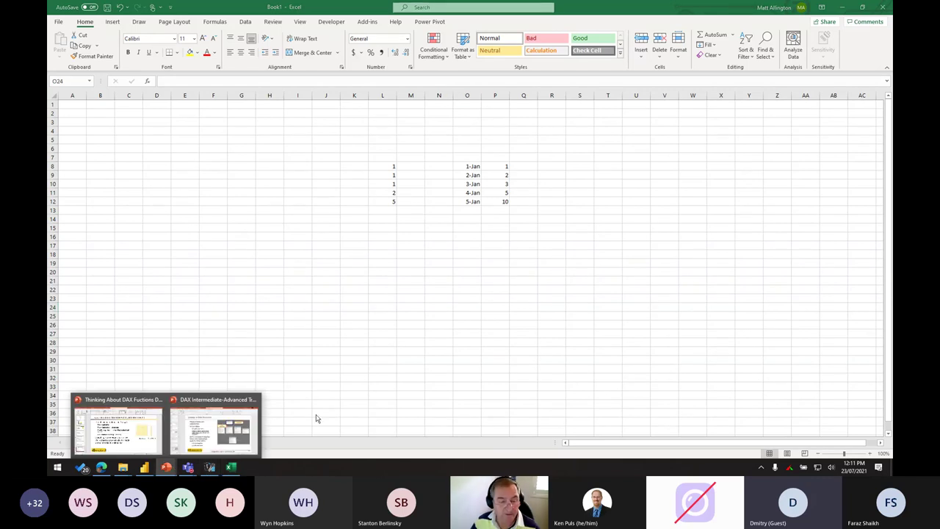
pyautogui.click(151, 438)
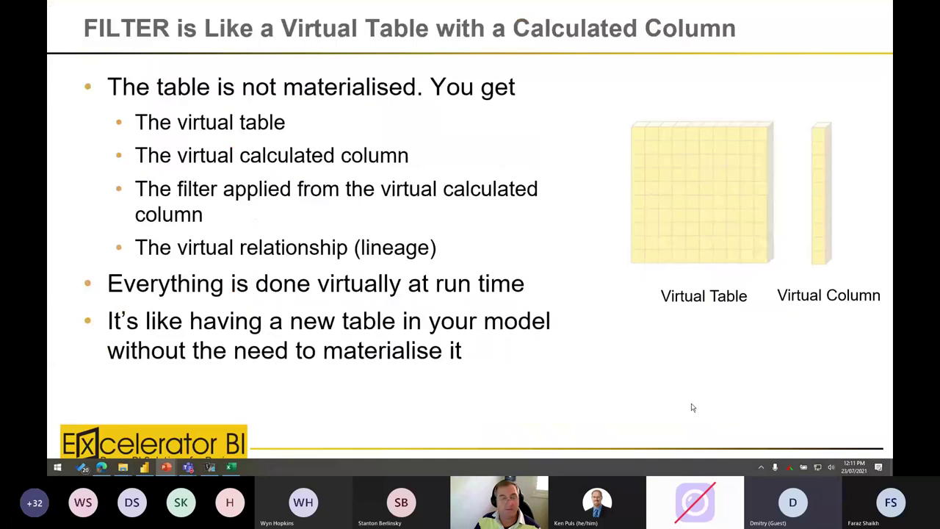
pyautogui.hotkey('shift', 'F5')
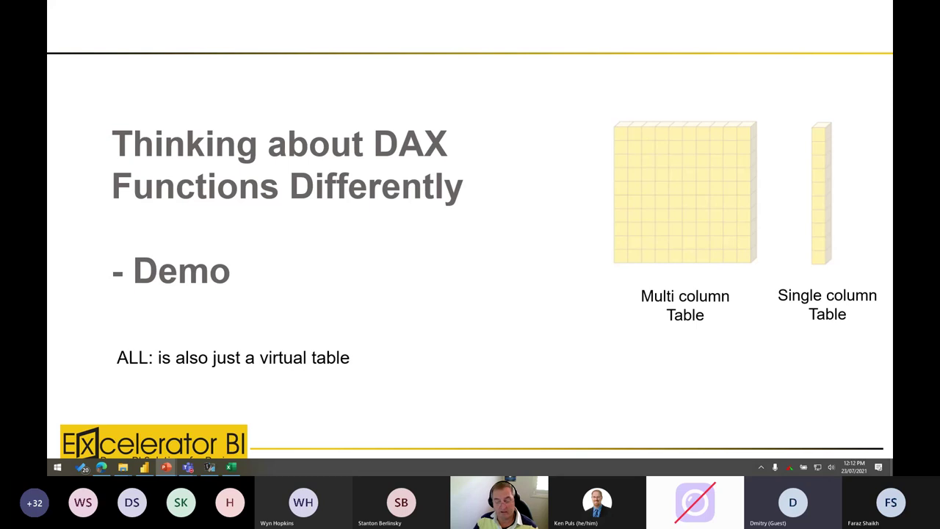
pyautogui.press('Escape')
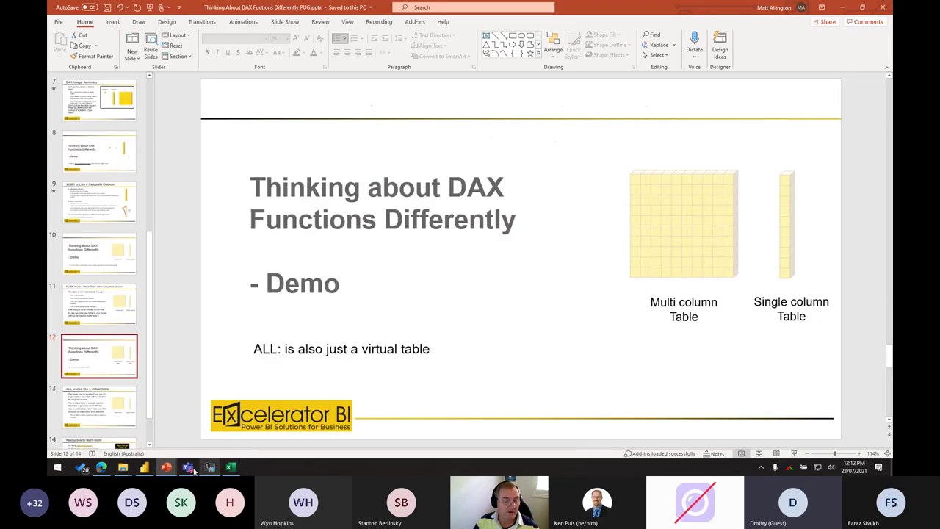
# Switch to Power BI Desktop, launch DAX Studio for the Adventure Works 2020 model, and maximize its window.
pyautogui.click(144, 467)
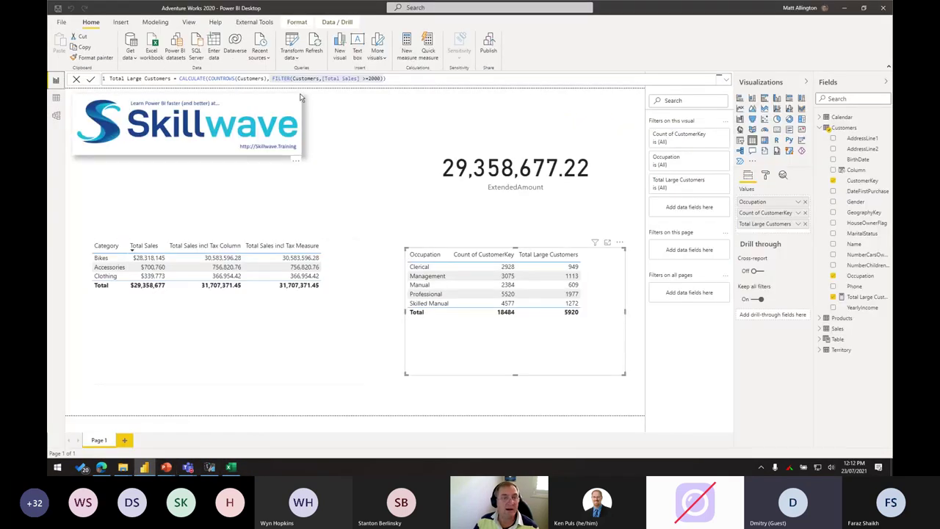
pyautogui.click(254, 22)
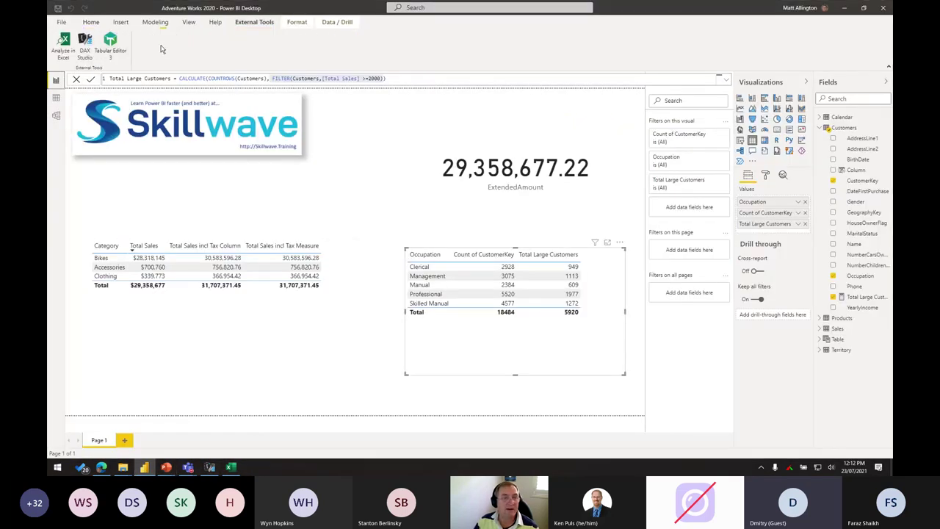
pyautogui.click(86, 44)
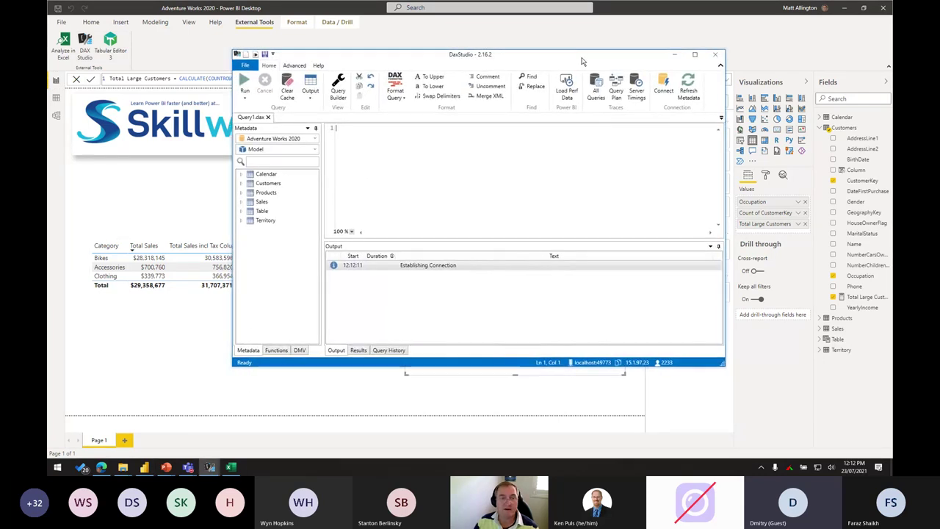
pyautogui.click(694, 54)
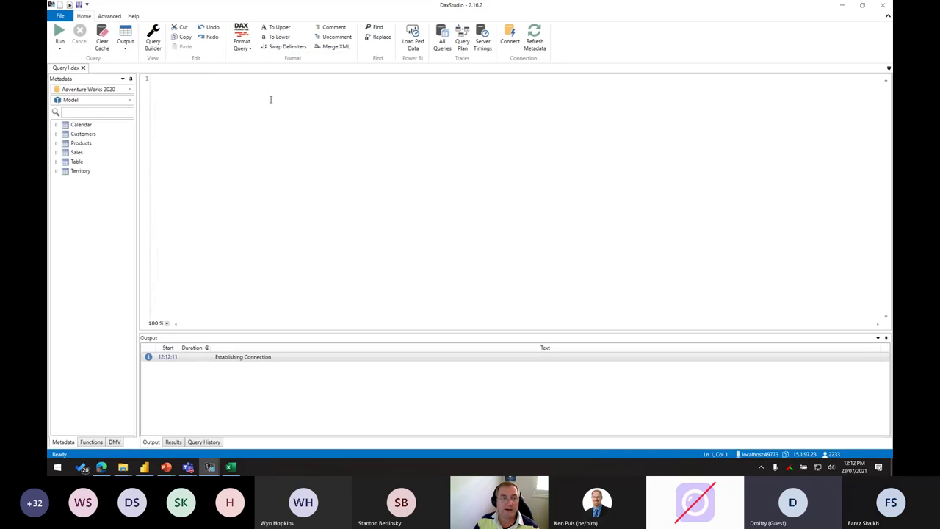
# Write the query EVALUATE Customers and run it to return the whole Customers table.
pyautogui.write('ea')
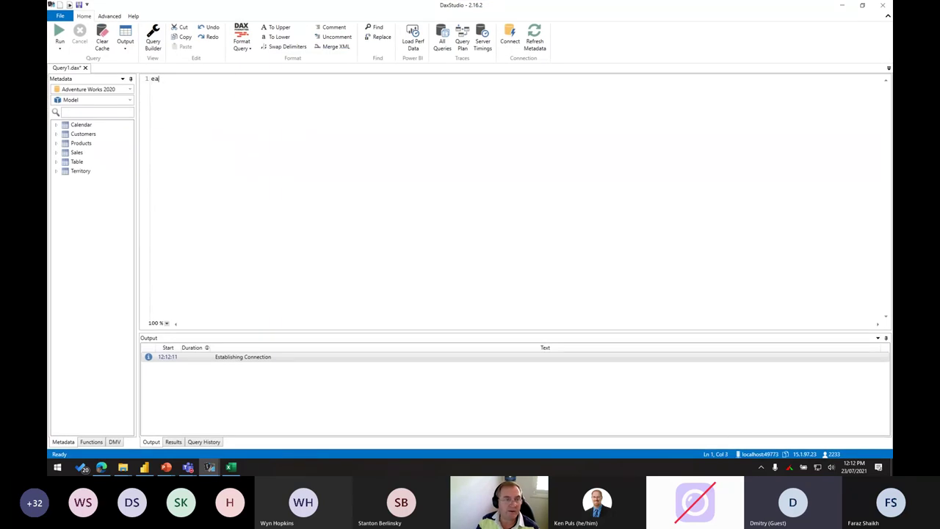
pyautogui.press('Tab')
pyautogui.press('Return')
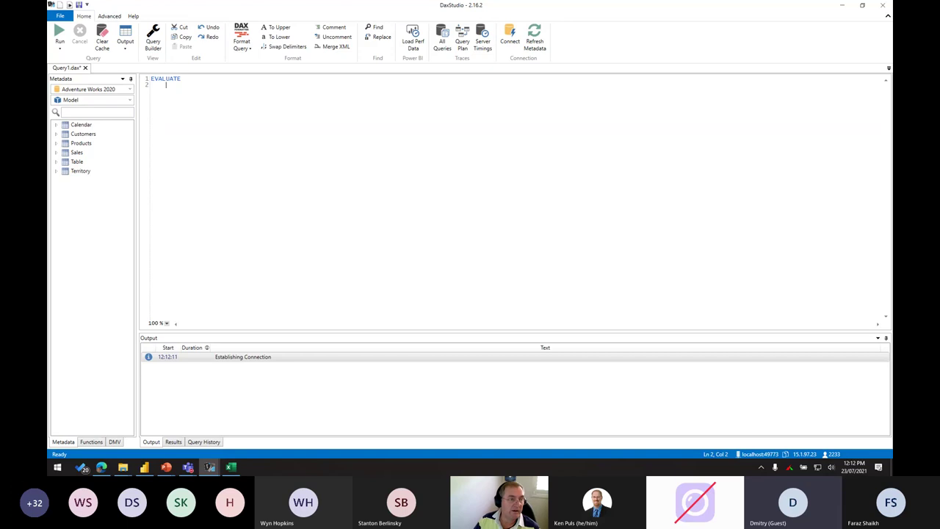
pyautogui.moveTo(94, 133); pyautogui.dragTo(197, 108)
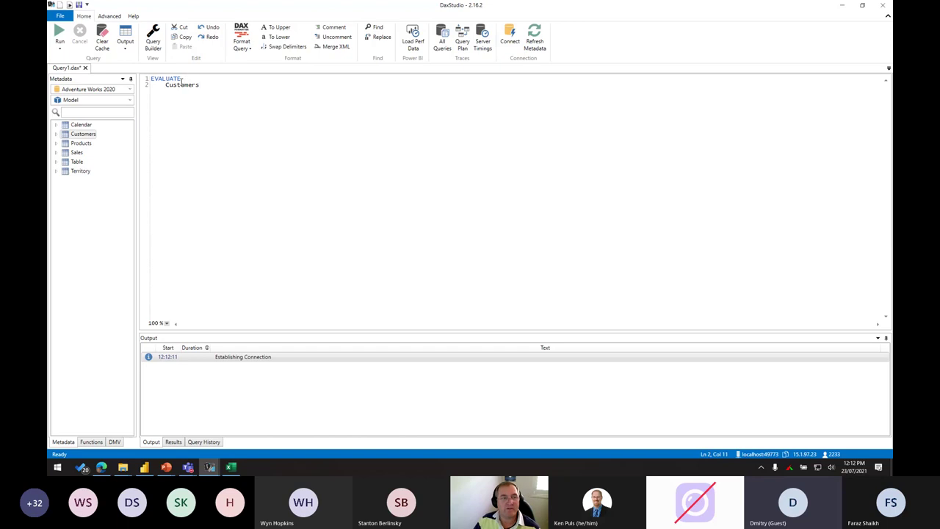
pyautogui.click(59, 33)
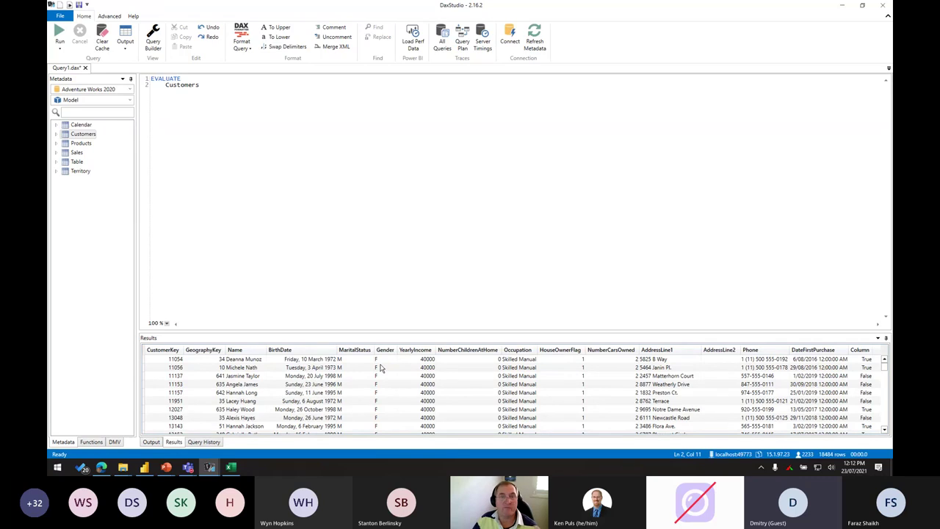
# Wrap the table name in ALL so the query evaluates ALL(Customers), and run it.
pyautogui.click(166, 85)
pyautogui.write('A')
pyautogui.write('LL(')
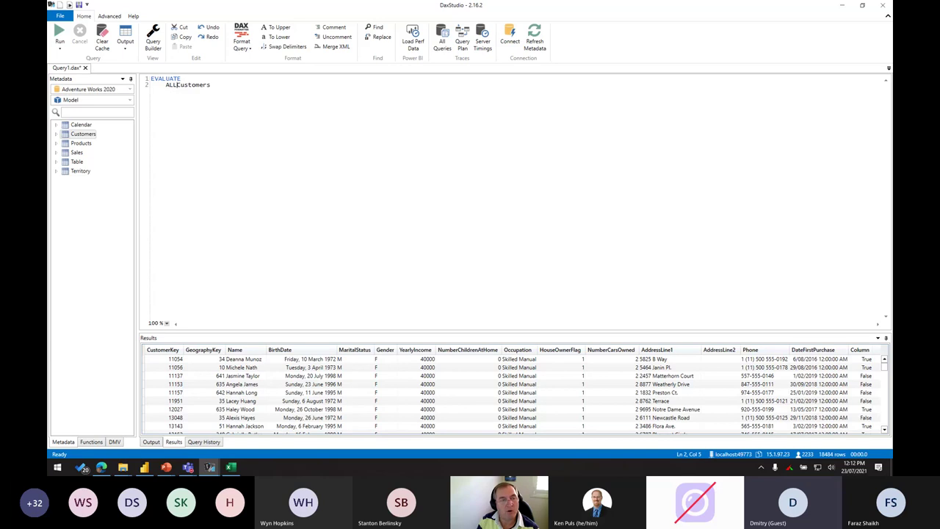
pyautogui.click(223, 85)
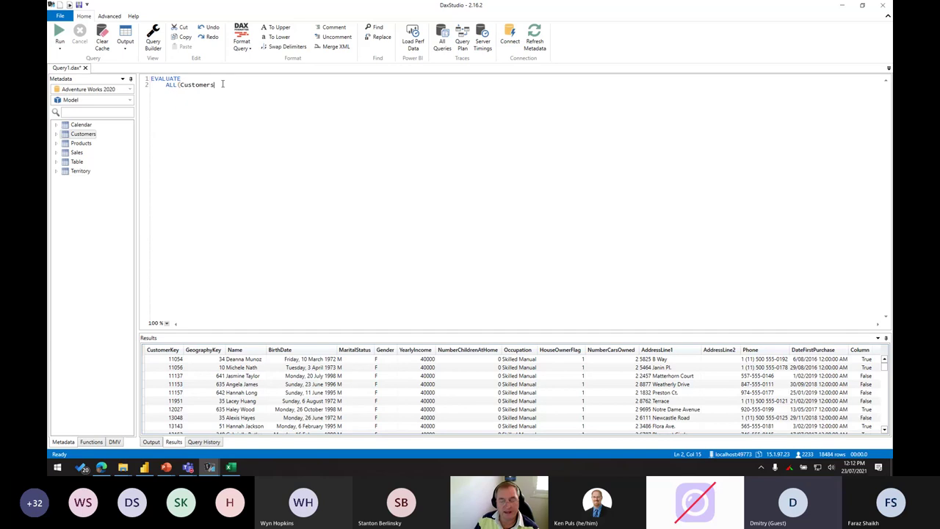
pyautogui.write(')')
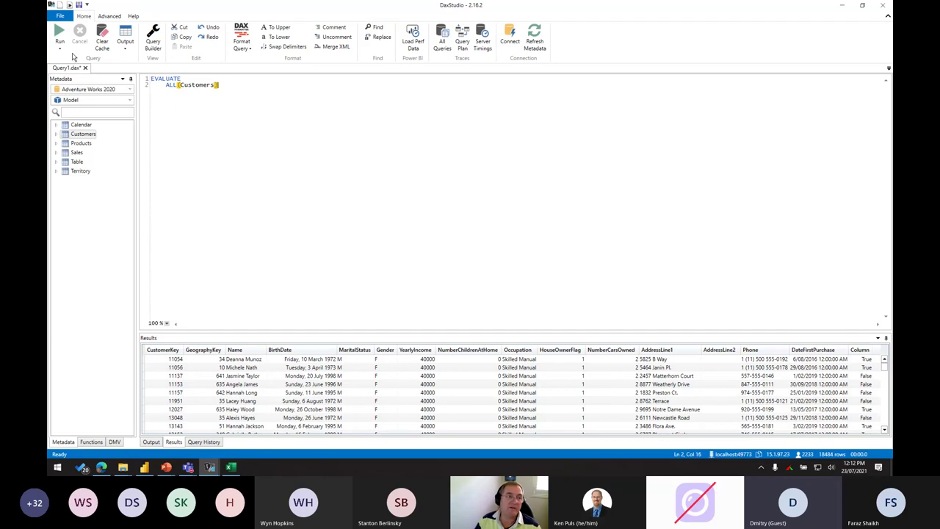
pyautogui.click(61, 34)
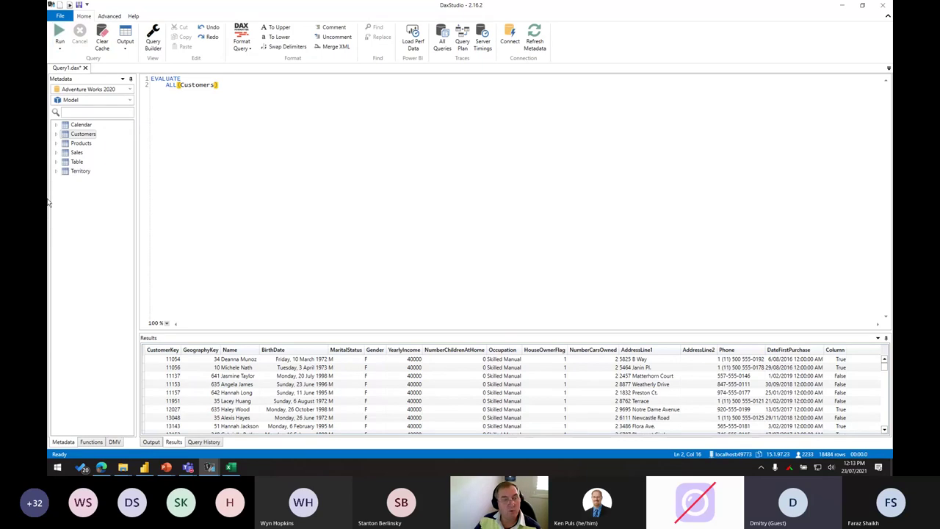
# Compare the row counts of the ALL(Customers) and Customers queries in an enlarged query history, marking them with temporary red boxes and arrows.
pyautogui.click(208, 445)
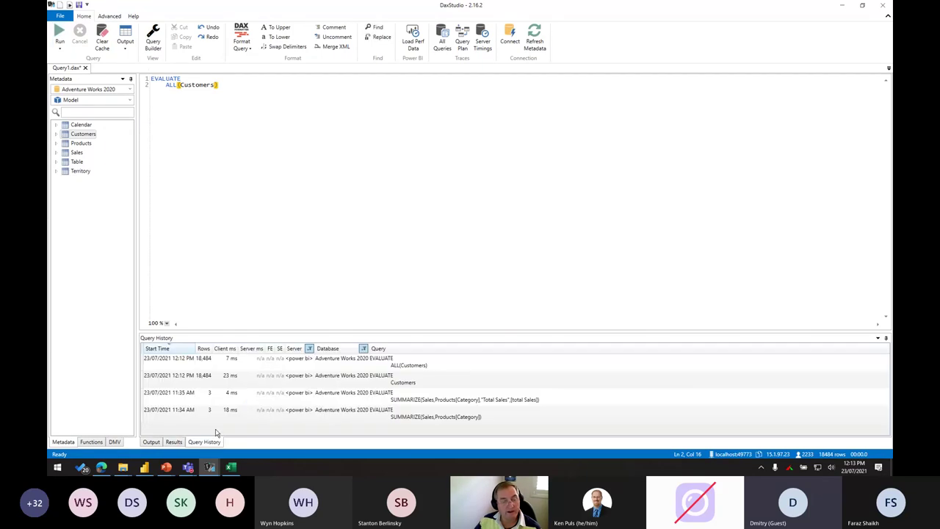
pyautogui.moveTo(296, 317); pyautogui.dragTo(297, 262)
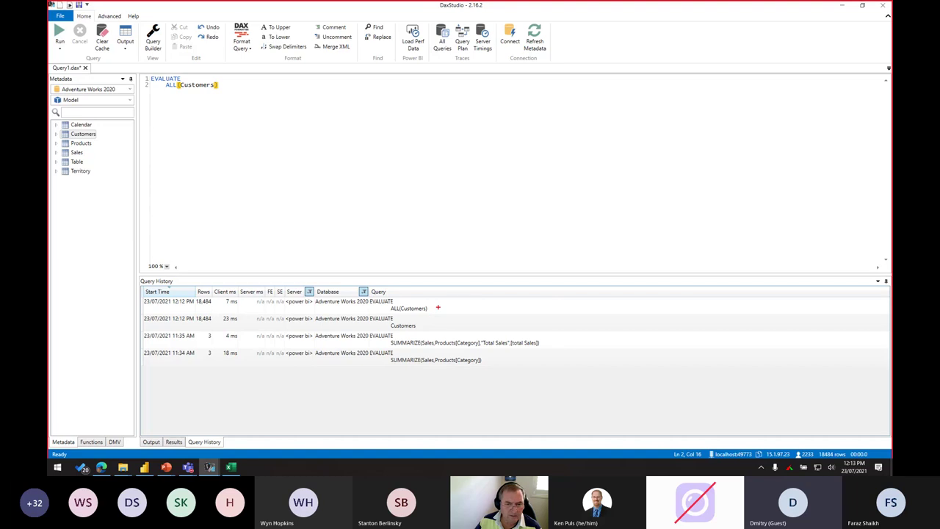
pyautogui.moveTo(437, 307); pyautogui.dragTo(474, 302)
pyautogui.moveTo(369, 296); pyautogui.dragTo(429, 316)
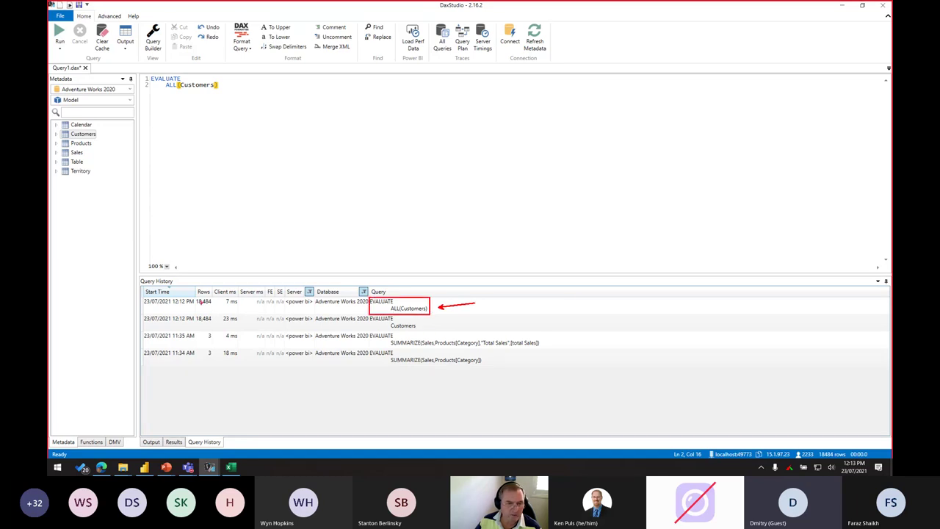
pyautogui.moveTo(194, 295); pyautogui.dragTo(214, 306)
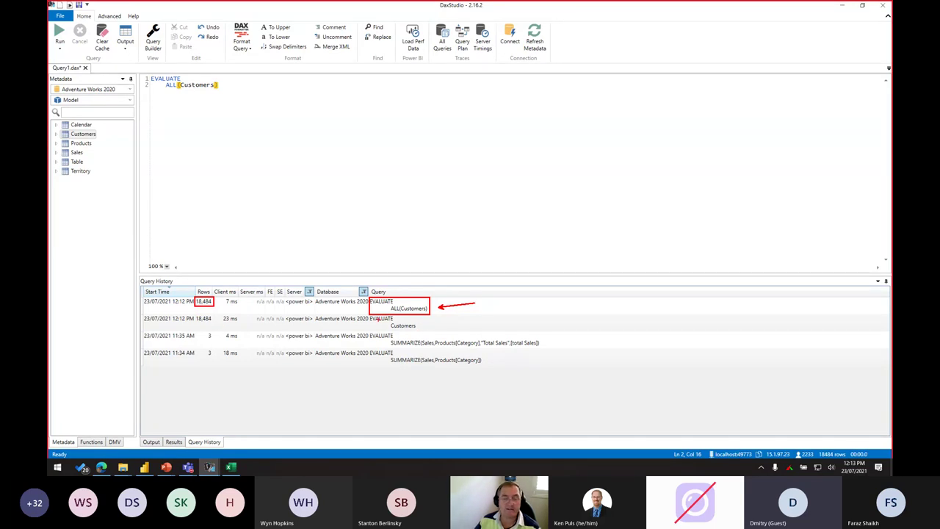
pyautogui.moveTo(368, 313); pyautogui.dragTo(422, 332)
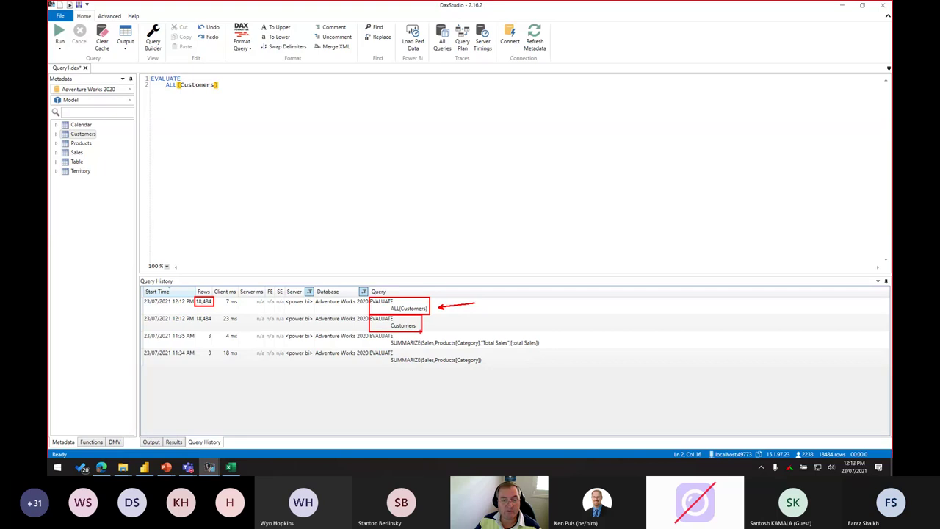
pyautogui.moveTo(209, 321); pyautogui.dragTo(222, 338)
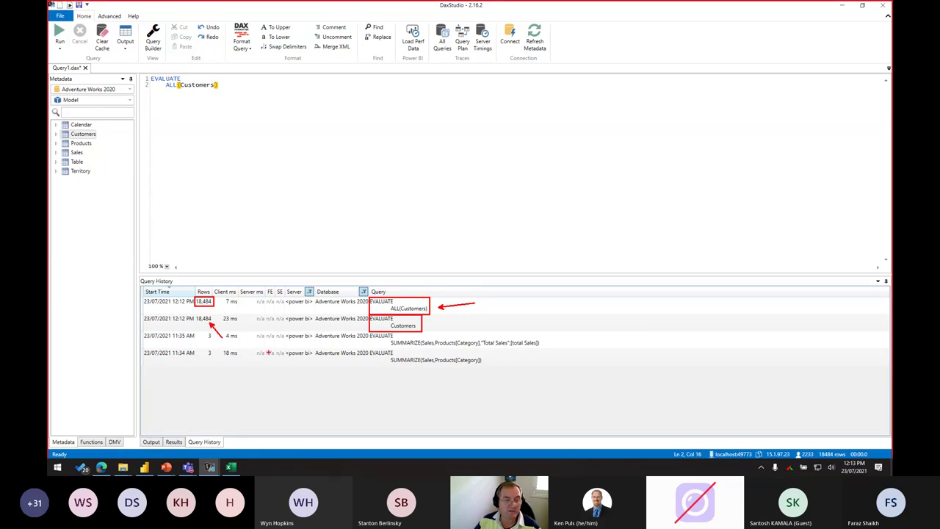
pyautogui.press('Escape')
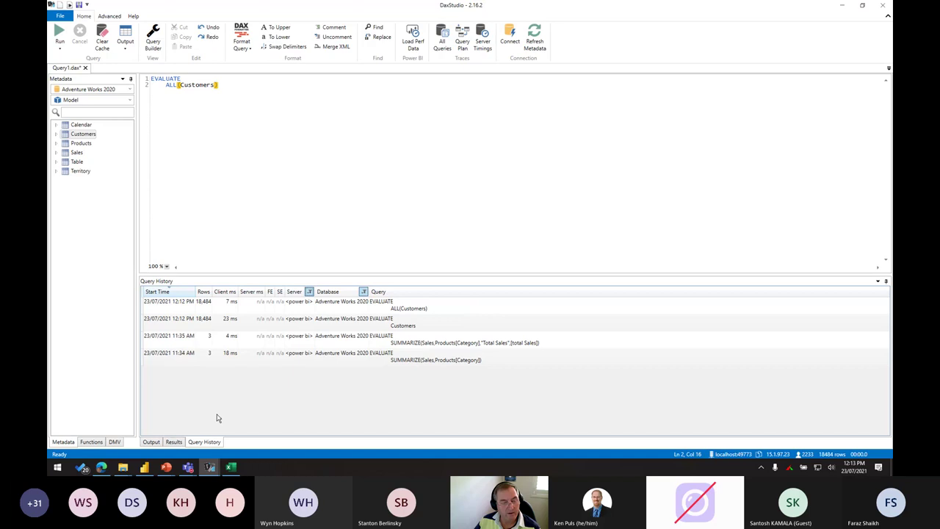
# Return to the query results and sort them by CustomerKey in ascending order.
pyautogui.click(157, 445)
pyautogui.click(173, 441)
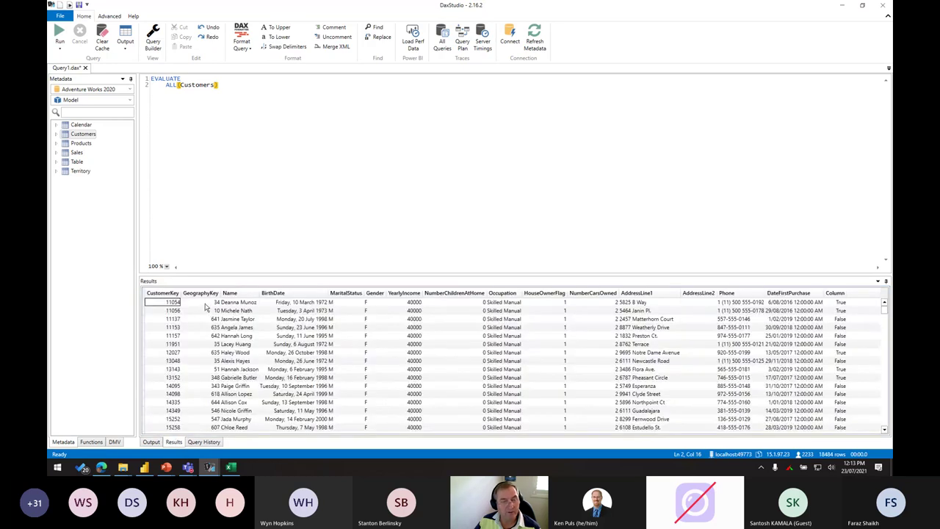
pyautogui.click(168, 293)
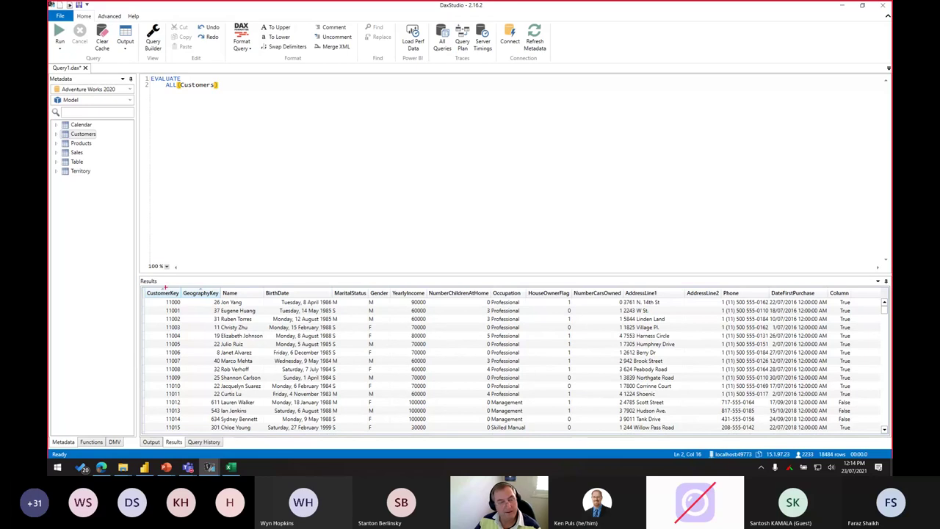
# Point out the result table with a red box and the words Customers and ALL in the query with arrows, and clear the annotations.
pyautogui.moveTo(143, 283)
pyautogui.mouseDown()
pyautogui.moveTo(764, 391)
pyautogui.moveTo(862, 435)
pyautogui.mouseUp()
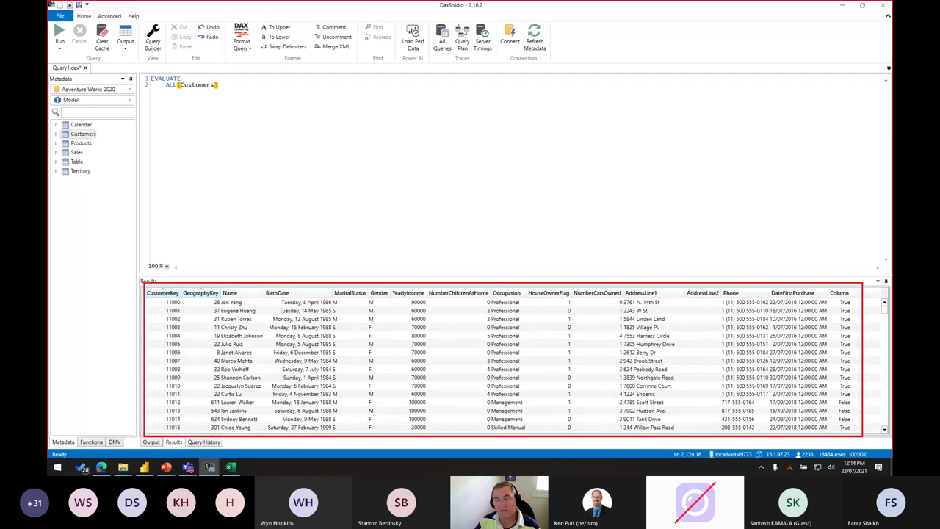
pyautogui.moveTo(189, 93); pyautogui.dragTo(221, 144)
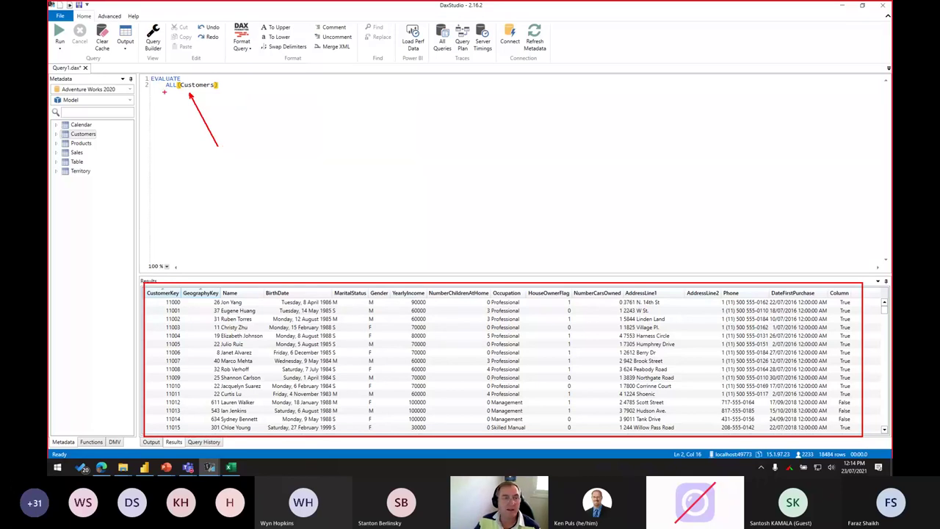
pyautogui.moveTo(164, 92); pyautogui.dragTo(152, 124)
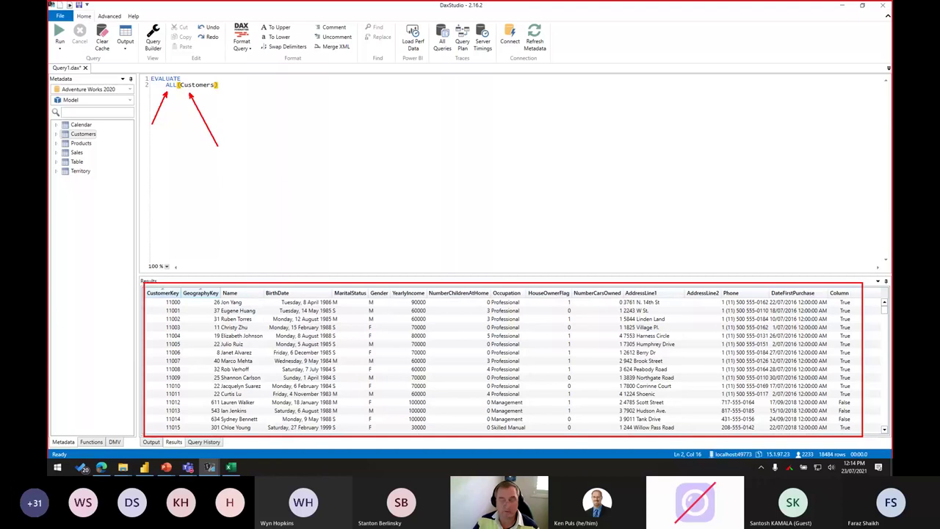
pyautogui.press('Escape')
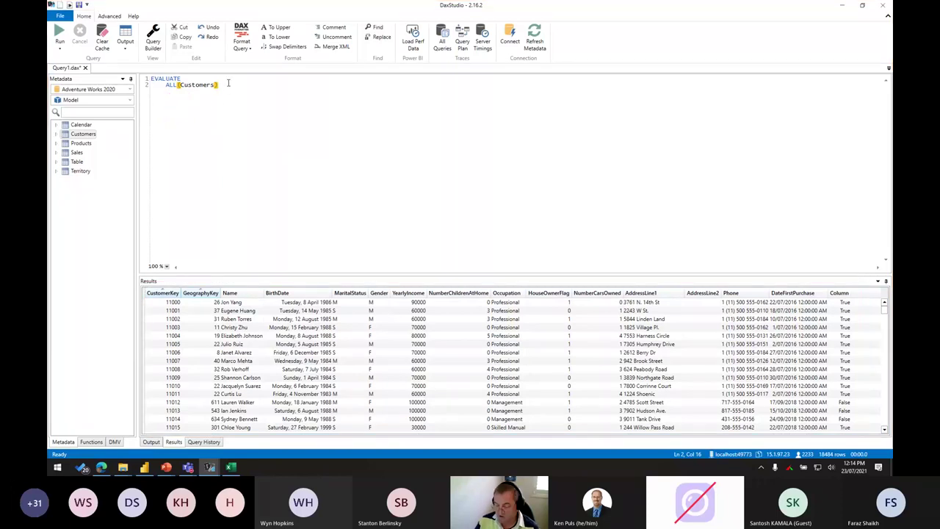
# Change the query to evaluate ALL(Customers[CustomerKey]) and run it.
pyautogui.press('BackSpace')
pyautogui.write('[')
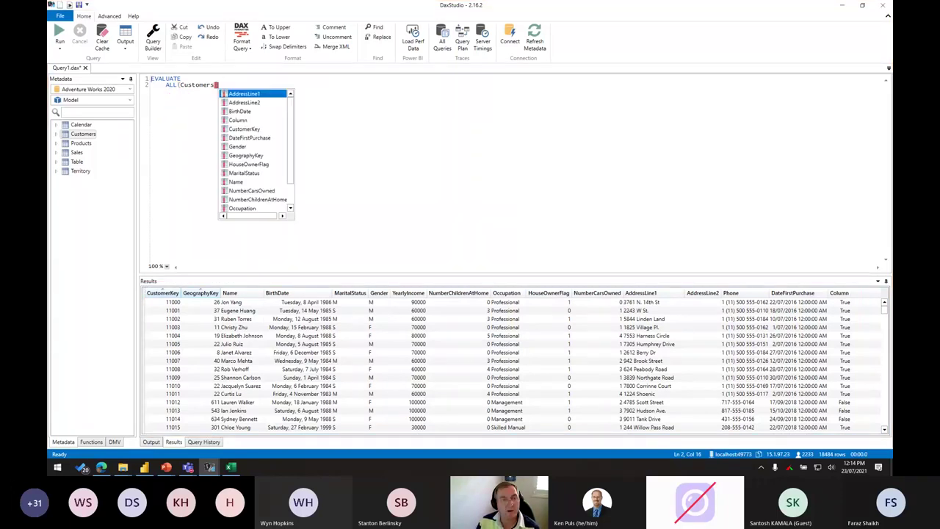
pyautogui.write('k')
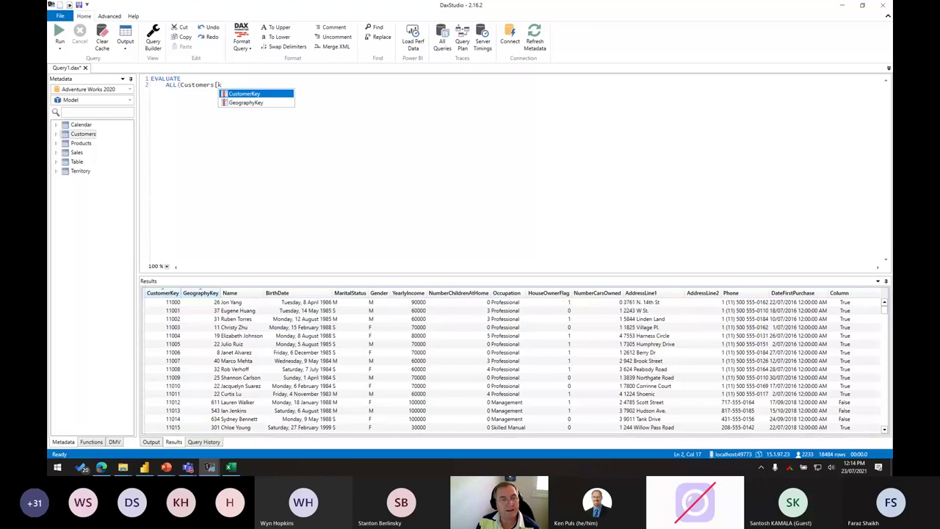
pyautogui.press('Tab')
pyautogui.write(')')
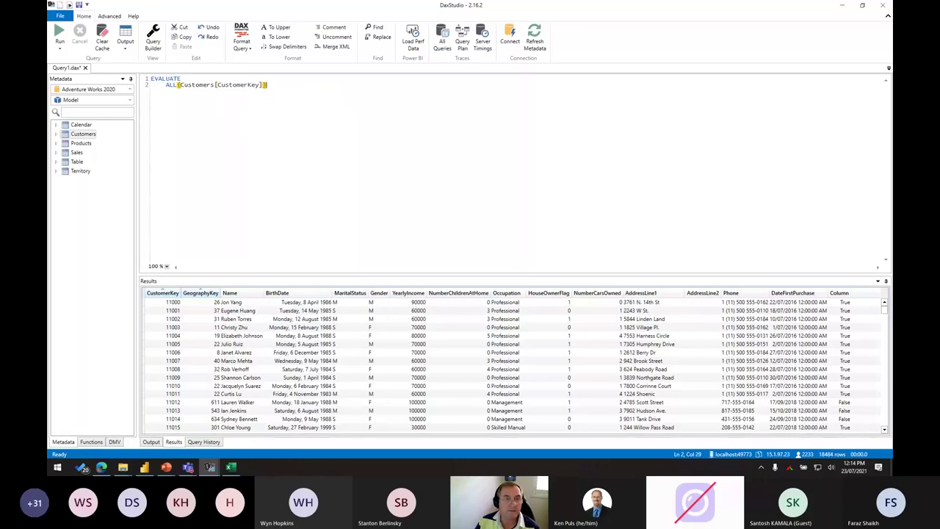
pyautogui.click(66, 42)
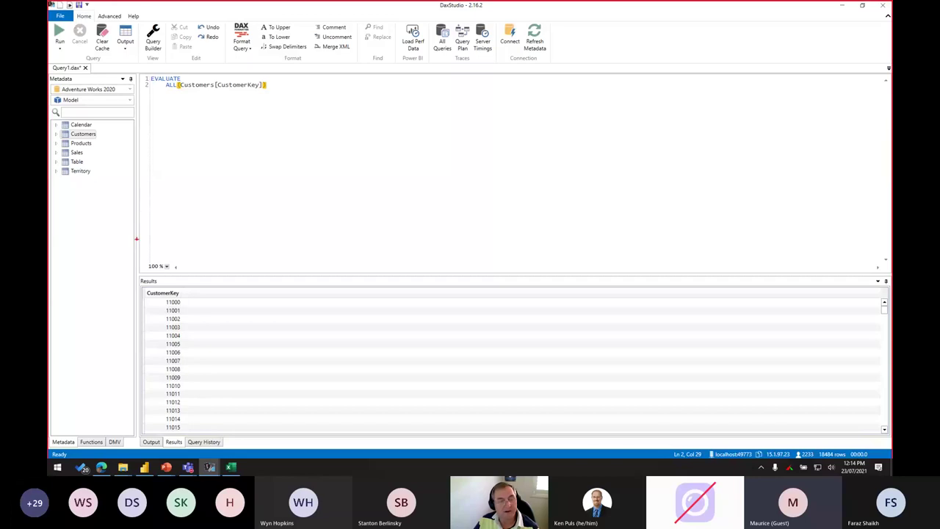
# Point out the single CustomerKey result column with a temporary red box and arrows, and clear the annotations.
pyautogui.moveTo(135, 274)
pyautogui.mouseDown()
pyautogui.moveTo(190, 385)
pyautogui.moveTo(190, 424)
pyautogui.mouseUp()
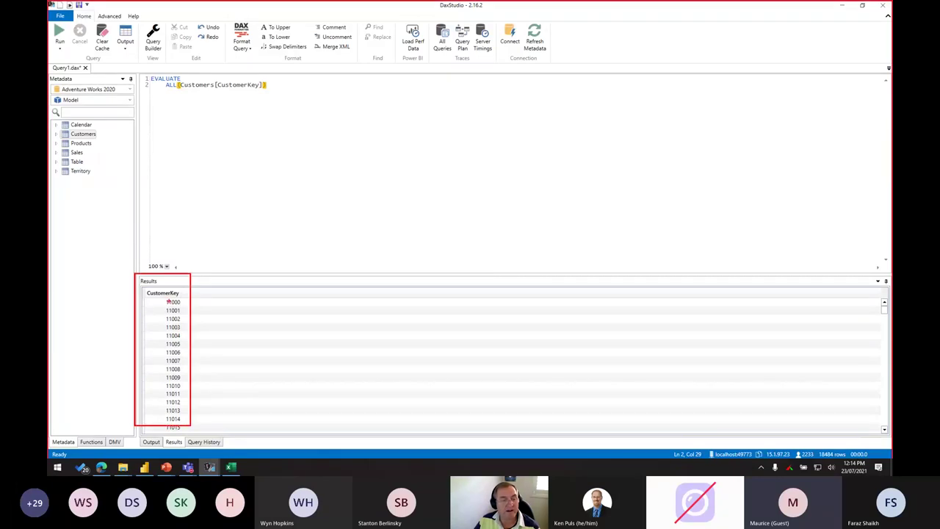
pyautogui.moveTo(178, 275); pyautogui.dragTo(193, 193)
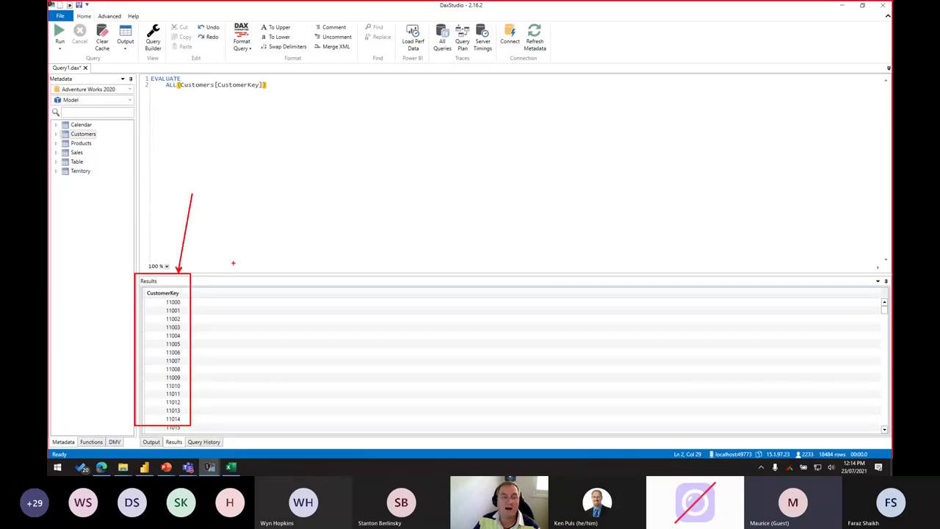
pyautogui.moveTo(207, 266); pyautogui.dragTo(834, 267)
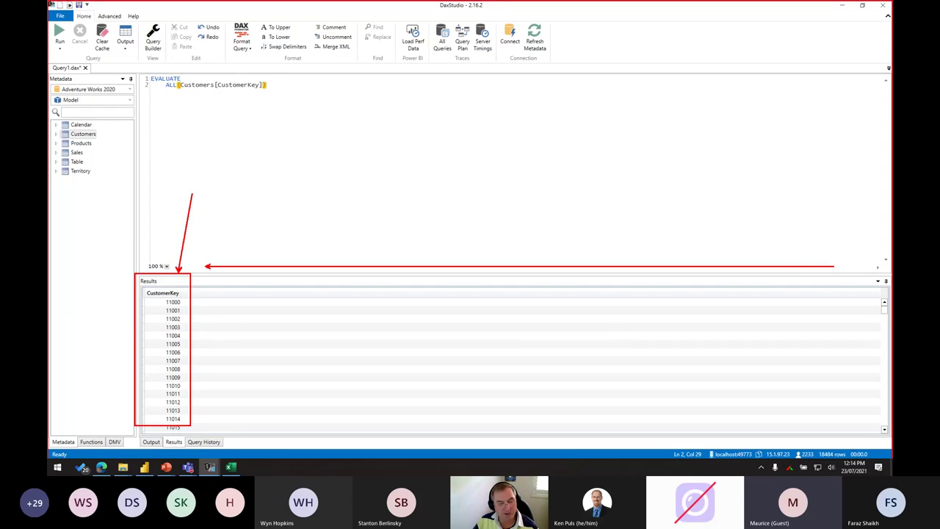
pyautogui.press('Escape')
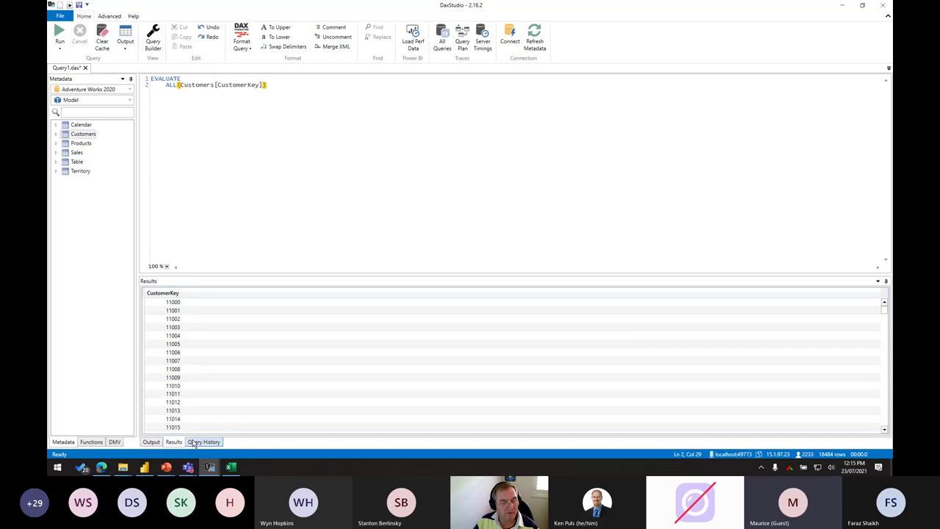
# Compare the ALL(Customers[CustomerKey]) row count with the earlier queries in the query history, marking them with a temporary red box and arrows.
pyautogui.click(195, 444)
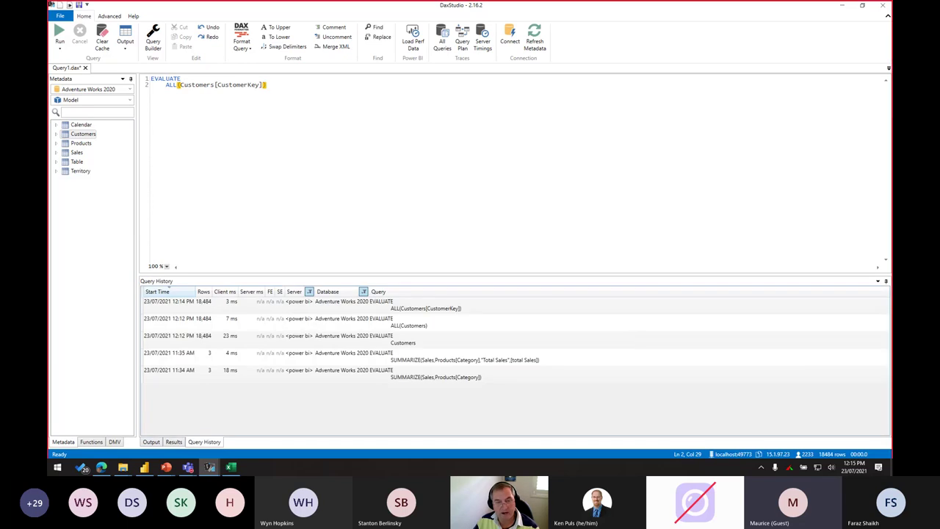
pyautogui.moveTo(369, 296); pyautogui.dragTo(469, 317)
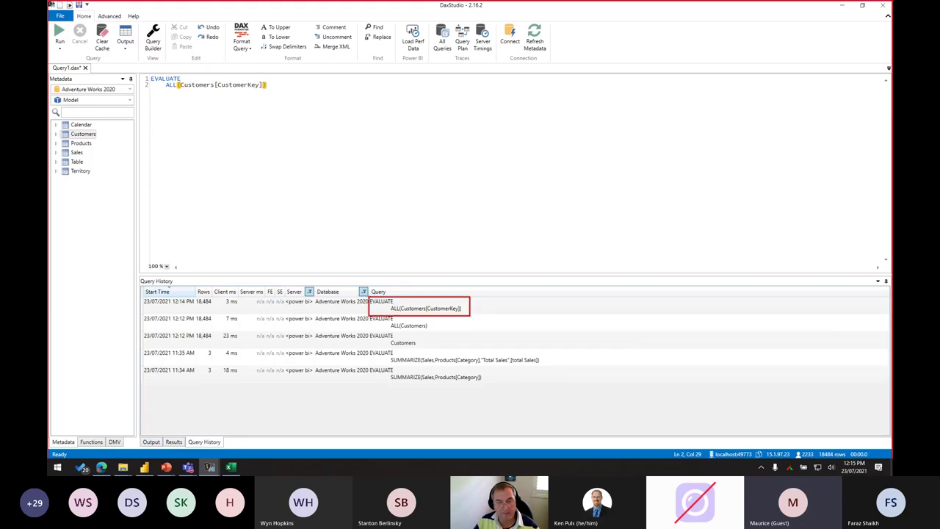
pyautogui.moveTo(246, 319)
pyautogui.mouseDown()
pyautogui.moveTo(215, 302)
pyautogui.moveTo(213, 321)
pyautogui.mouseUp()
pyautogui.moveTo(242, 347); pyautogui.dragTo(224, 334)
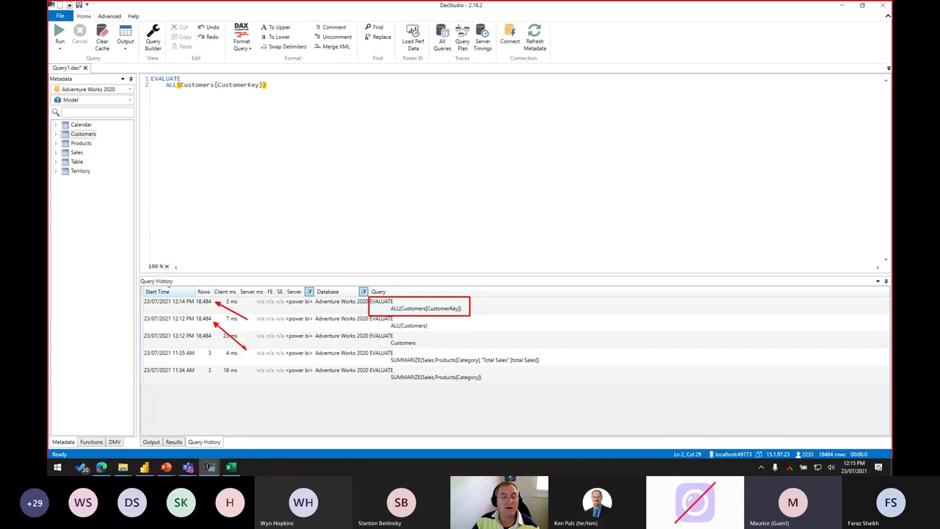
pyautogui.moveTo(424, 291); pyautogui.dragTo(416, 226)
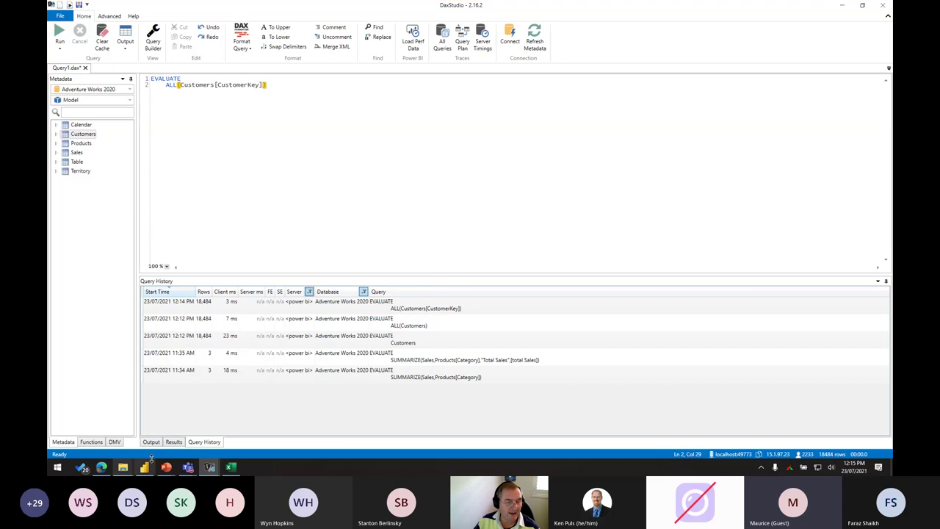
# Switch to Power BI Desktop, move the Occupation table visual down toward the page center, and widen it.
pyautogui.click(146, 469)
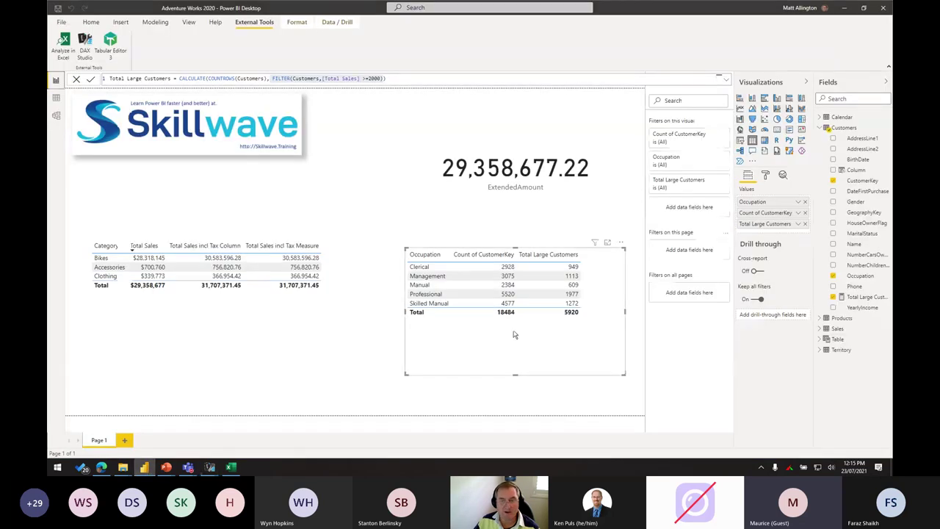
pyautogui.moveTo(513, 331); pyautogui.dragTo(470, 352)
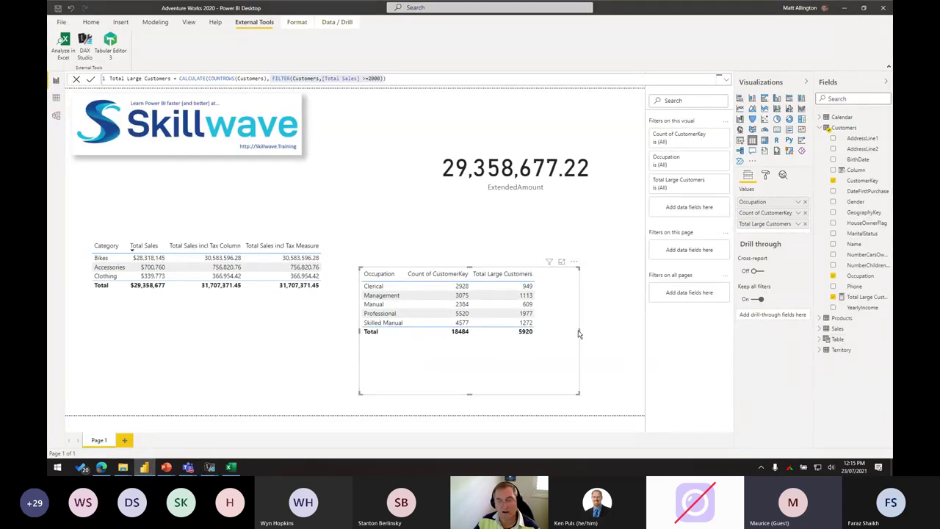
pyautogui.moveTo(578, 334); pyautogui.dragTo(605, 332)
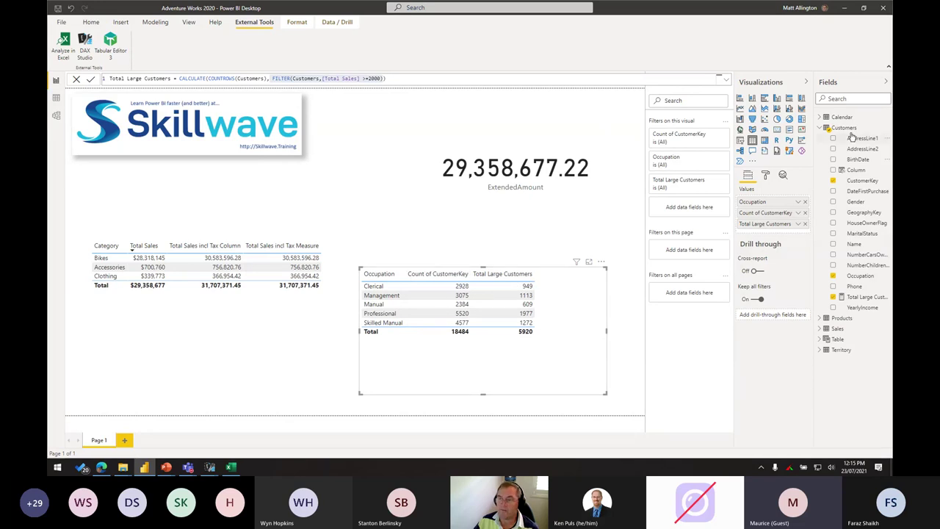
# Create a measure in the Customers table named Total All Customers, starting its formula with CALCULATE(COUNTROWS(Customers),.
pyautogui.rightClick(837, 128)
pyautogui.click(803, 140)
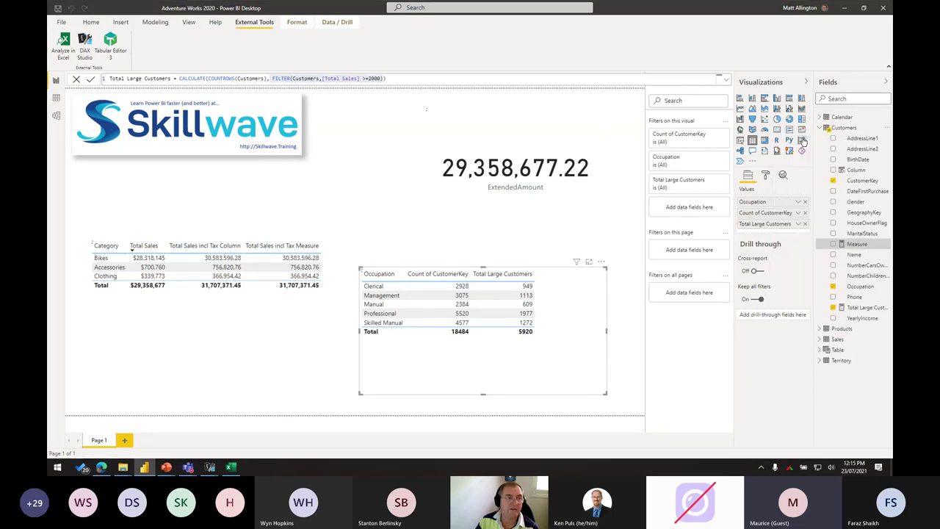
pyautogui.write('Total')
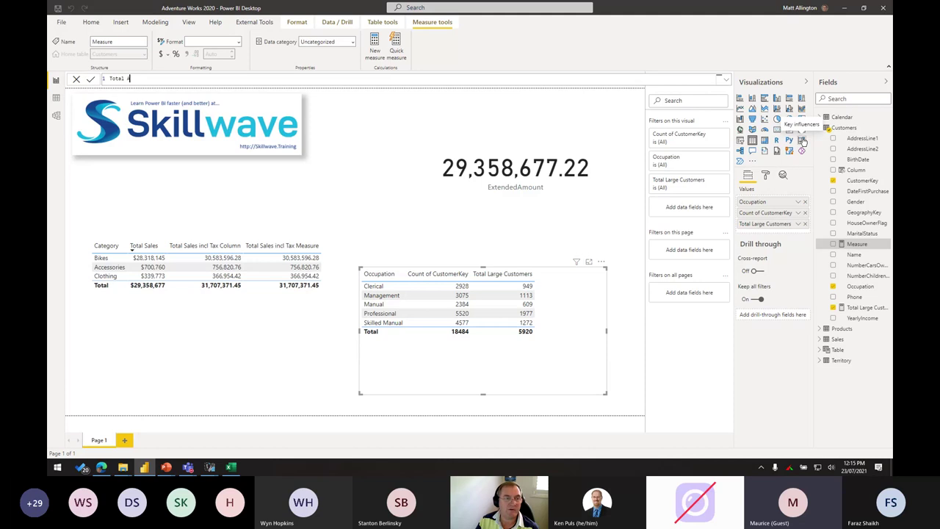
pyautogui.write(' All Customers ')
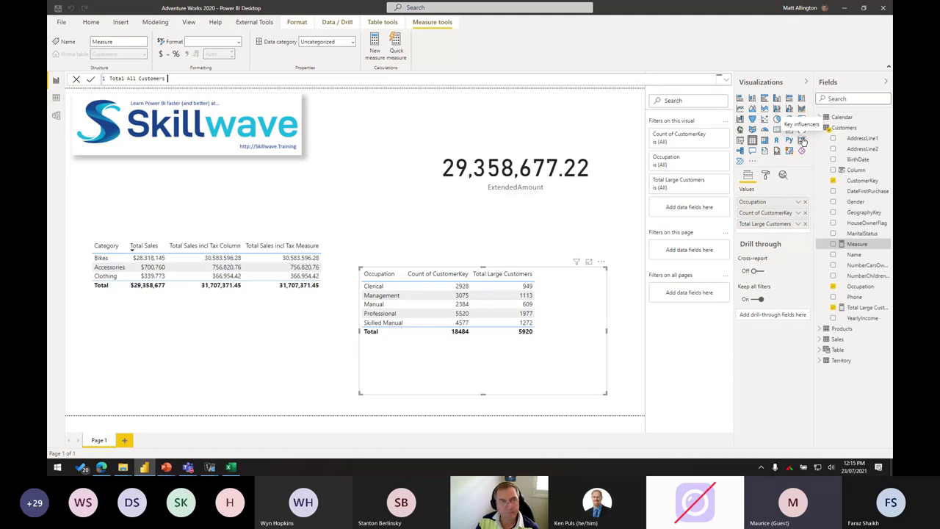
pyautogui.write('=')
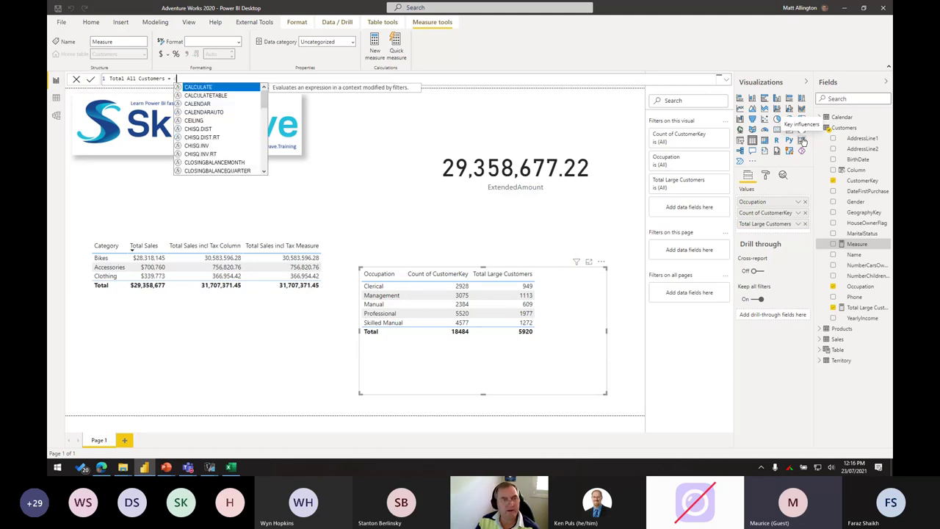
pyautogui.press('Tab')
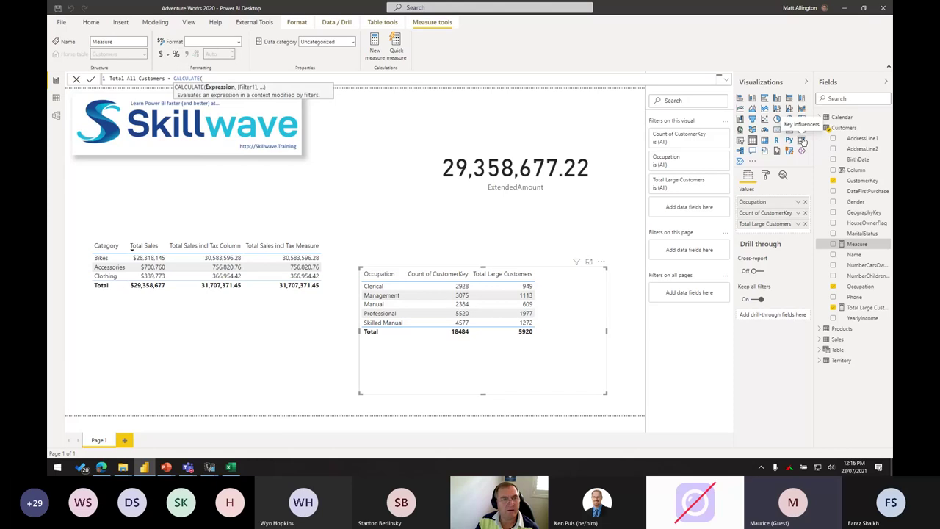
pyautogui.write('countros')
pyautogui.press('BackSpace')
pyautogui.press('BackSpace')
pyautogui.write('w')
pyautogui.press('Tab')
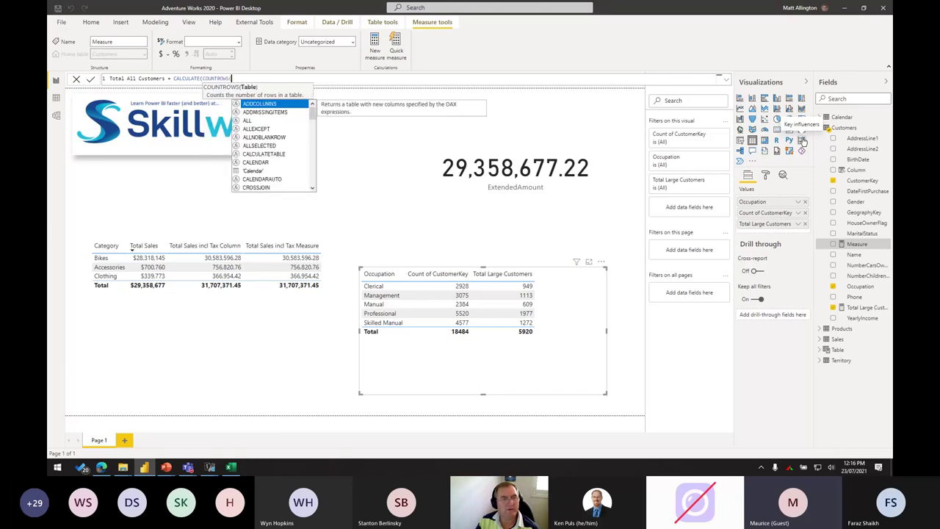
pyautogui.write('Customers),')
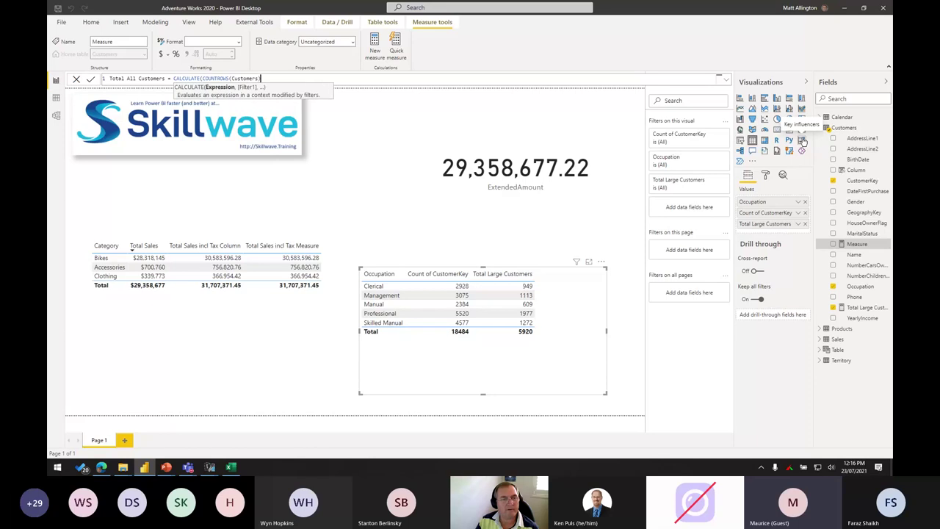
# Complete the Total All Customers formula with the filter argument all(Customers) and commit the measure.
pyautogui.write('all(ca')
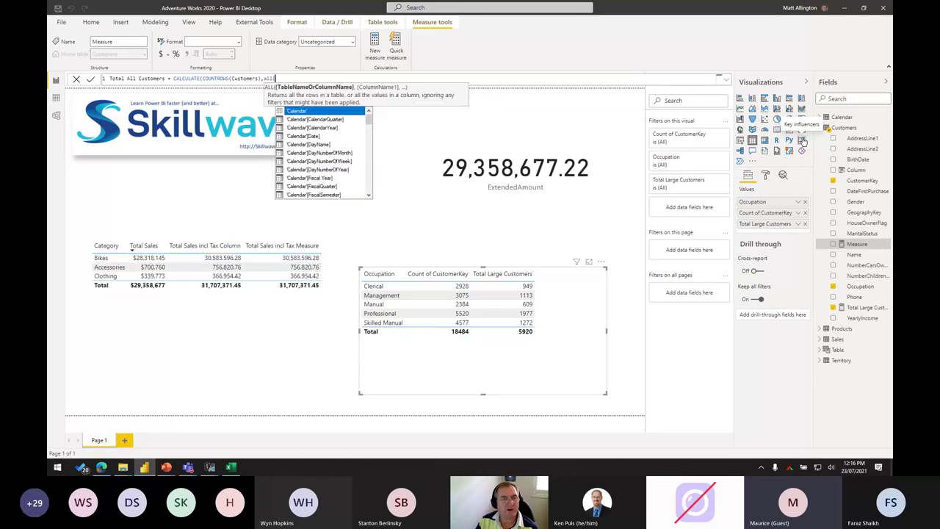
pyautogui.write('lwa')
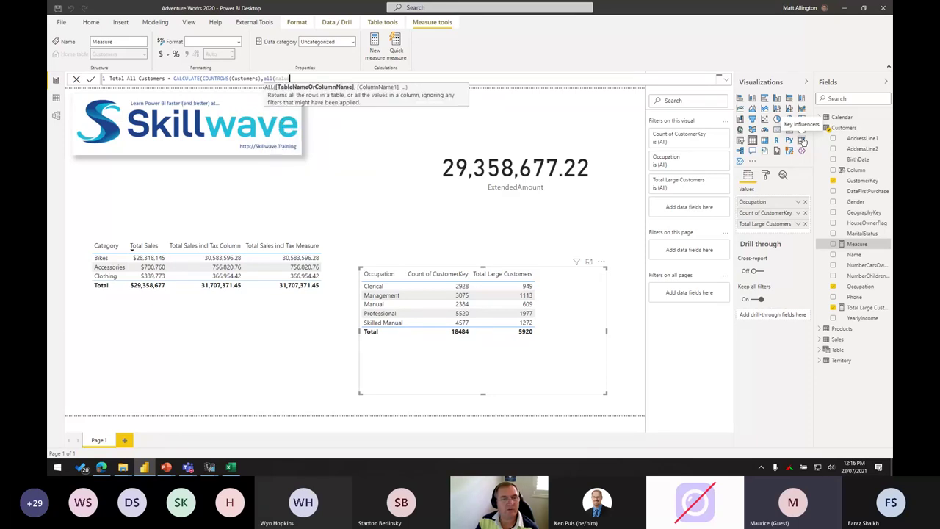
pyautogui.press('BackSpace')
pyautogui.press('BackSpace')
pyautogui.press('BackSpace')
pyautogui.write('ust')
pyautogui.press('BackSpace')
pyautogui.press('BackSpace')
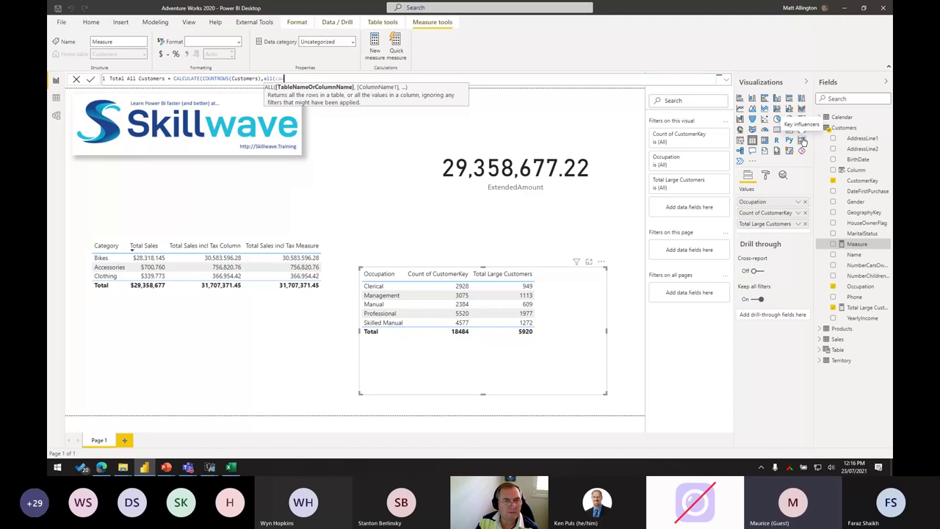
pyautogui.write('s')
pyautogui.press('Tab')
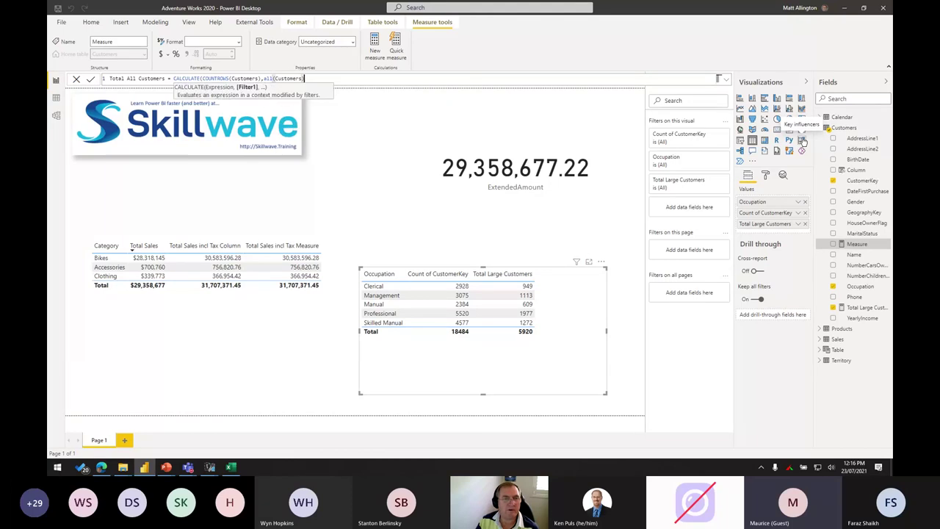
pyautogui.write('))')
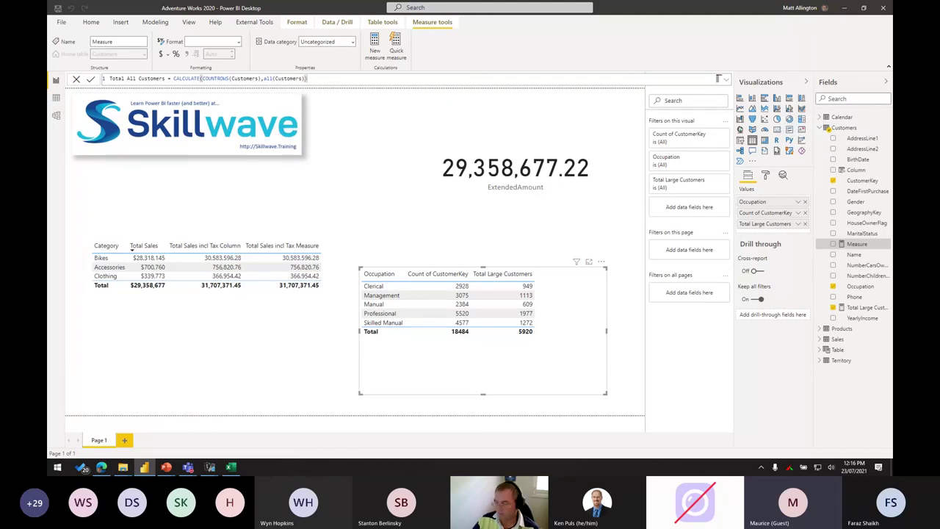
pyautogui.press('Return')
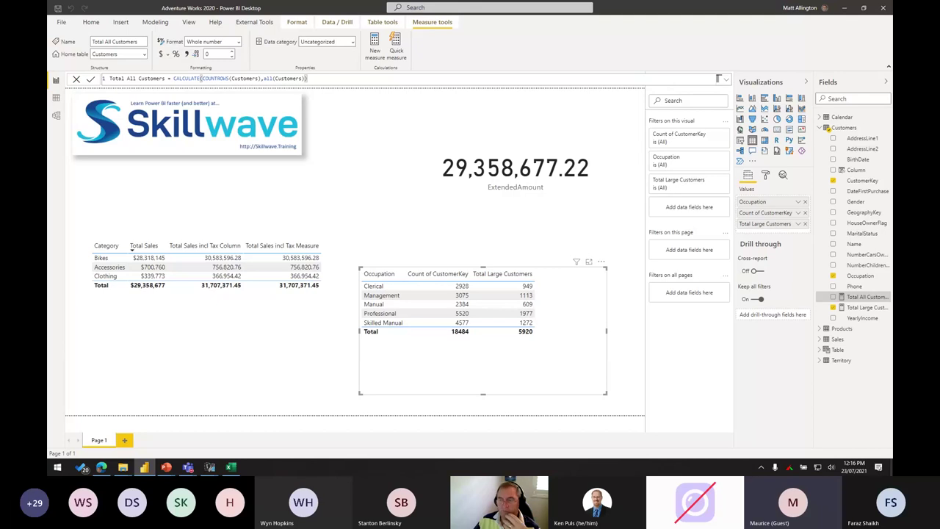
# Add the Total All Customers measure to the Occupation table visual and highlight all(Customers) in its formula.
pyautogui.moveTo(865, 297); pyautogui.dragTo(628, 336)
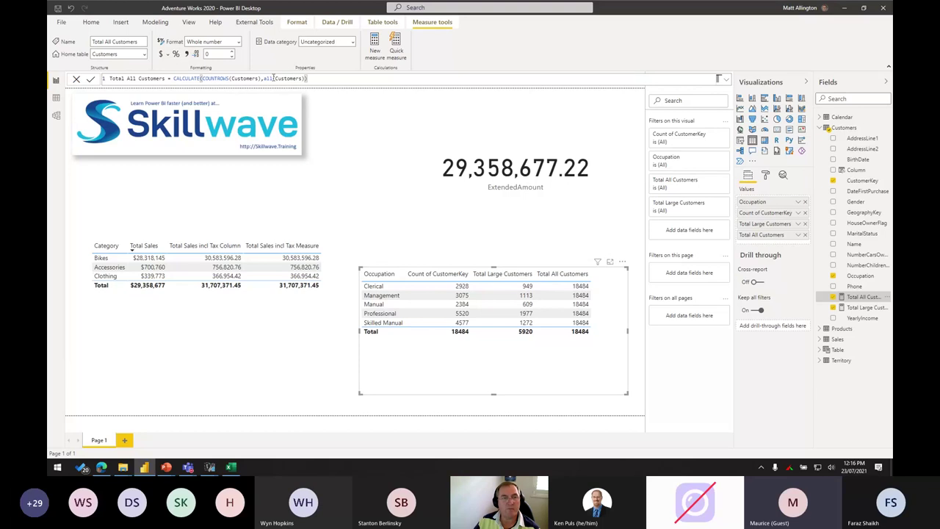
pyautogui.moveTo(265, 78); pyautogui.dragTo(305, 78)
pyautogui.click(301, 78)
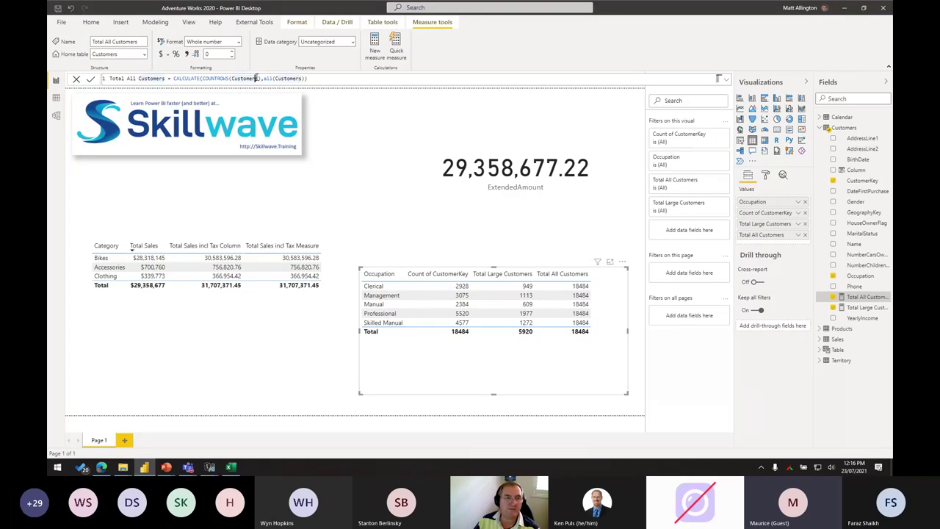
# Change the measure's ALL argument to Customers[CustomerKey], commit it, and mark the Occupation column with a temporary red box.
pyautogui.click(303, 77)
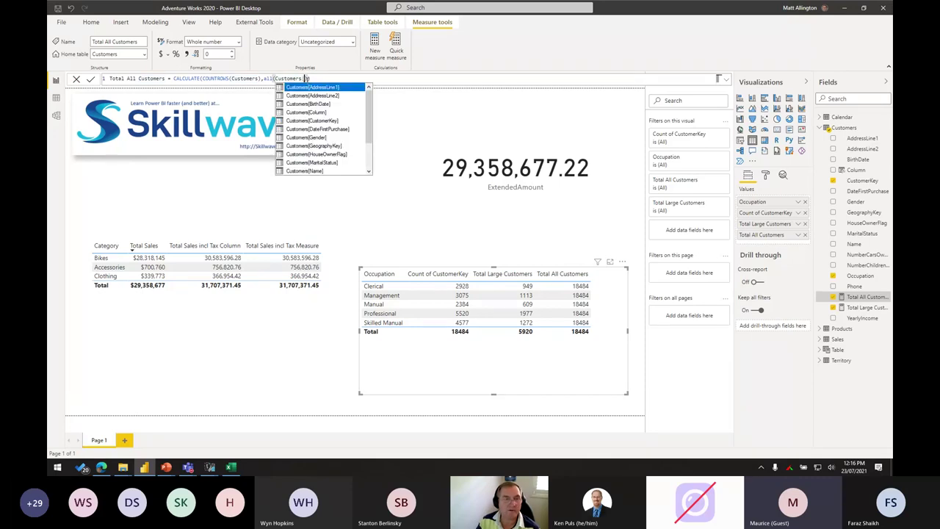
pyautogui.write('Cu')
pyautogui.press('Tab')
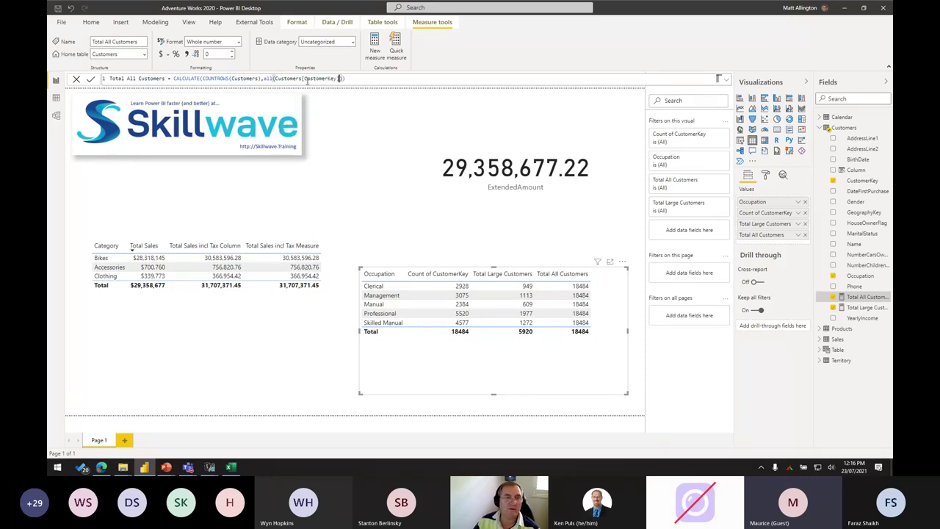
pyautogui.write(')')
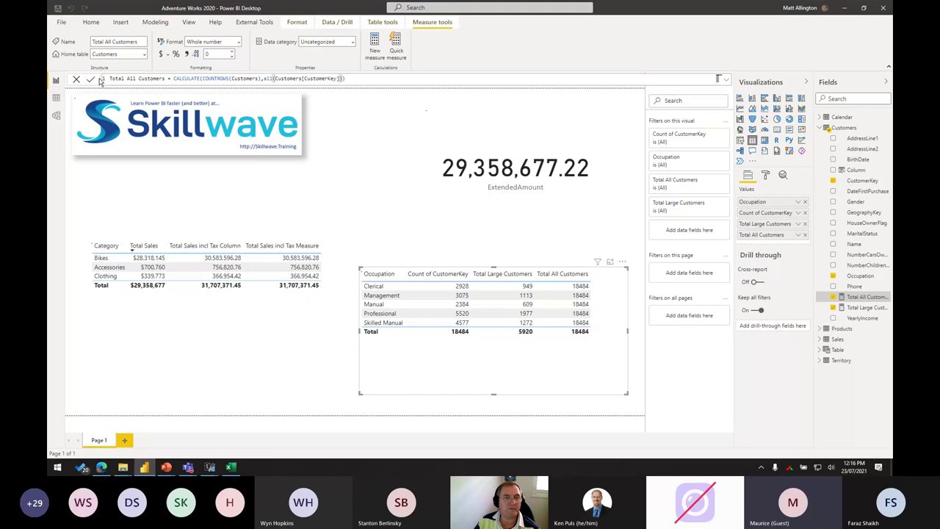
pyautogui.click(91, 80)
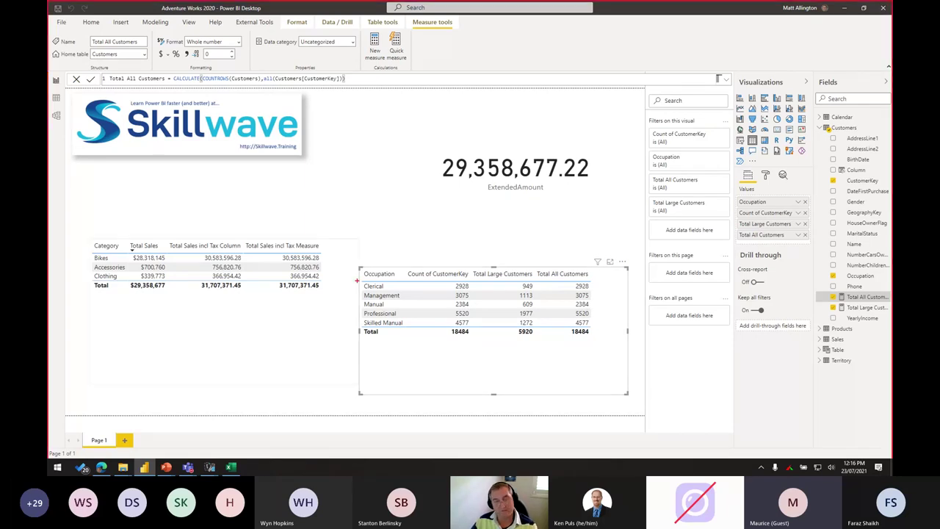
pyautogui.moveTo(361, 267); pyautogui.dragTo(413, 342)
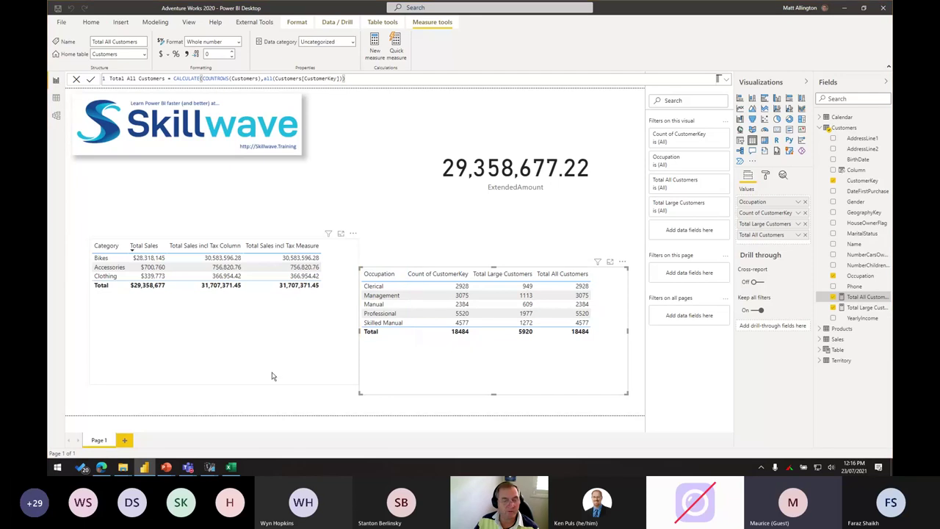
# Switch to PowerPoint, present the "ALL is also like a virtual table" slide, box its last bullet and multi-column picture, and draw an arrow to the single column.
pyautogui.moveTo(166, 467)
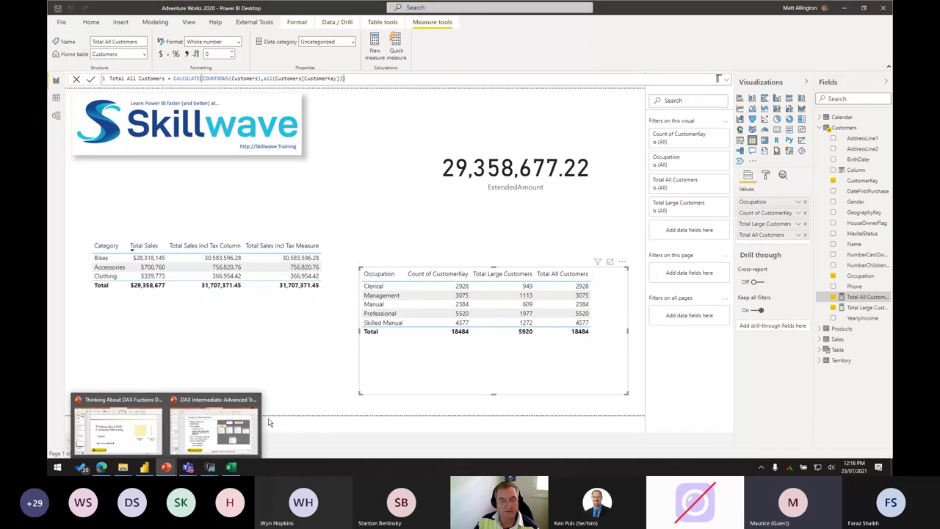
pyautogui.click(117, 430)
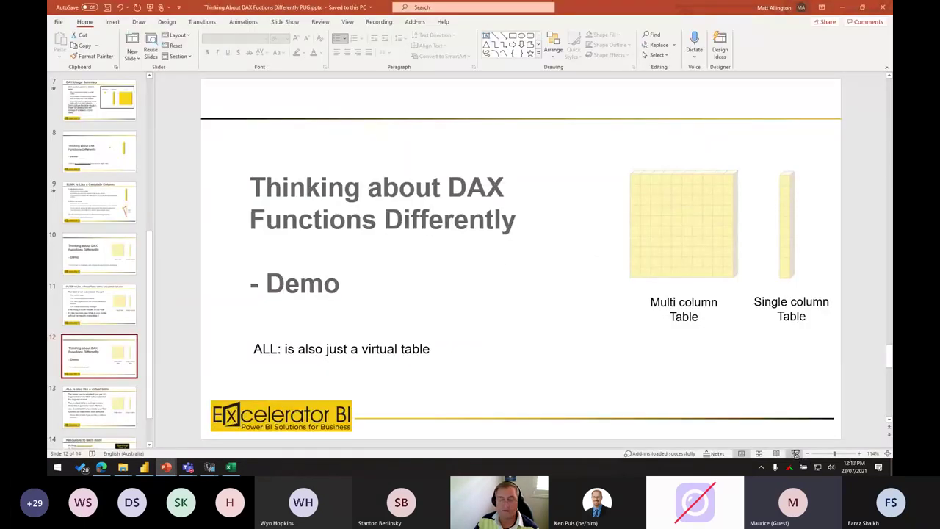
pyautogui.click(795, 453)
pyautogui.click(602, 389)
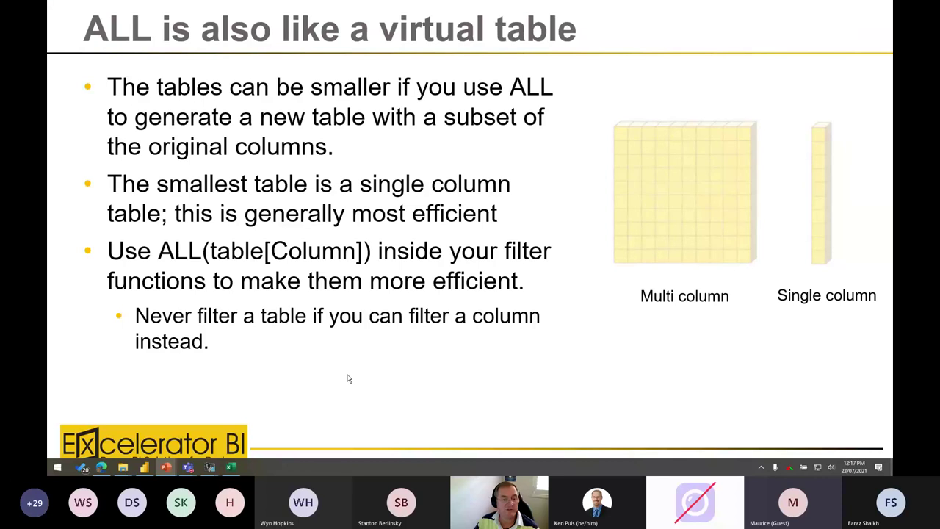
pyautogui.moveTo(114, 300); pyautogui.dragTo(563, 366)
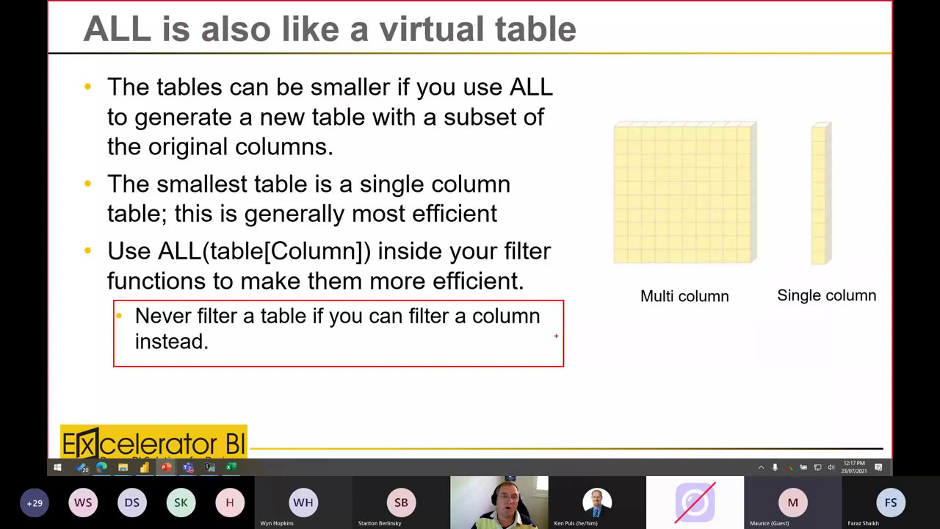
pyautogui.moveTo(607, 115); pyautogui.dragTo(762, 274)
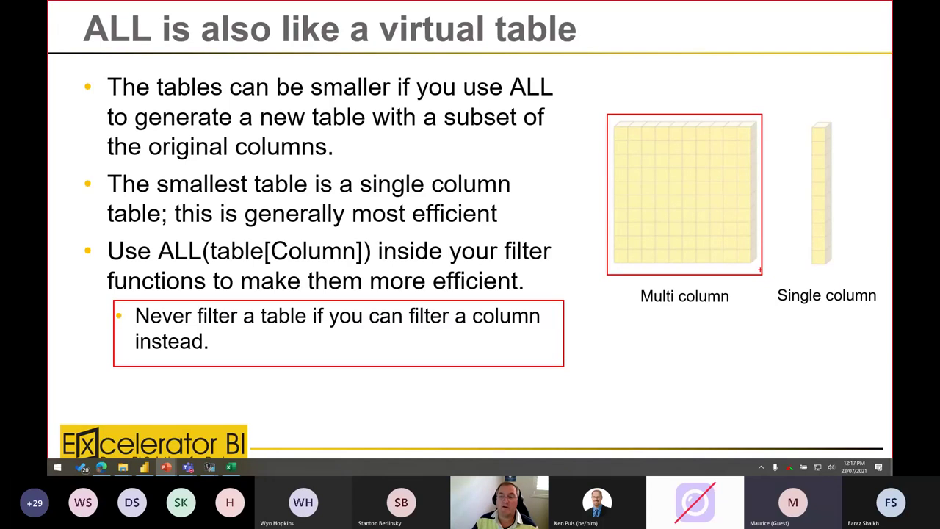
pyautogui.moveTo(820, 38); pyautogui.dragTo(818, 107)
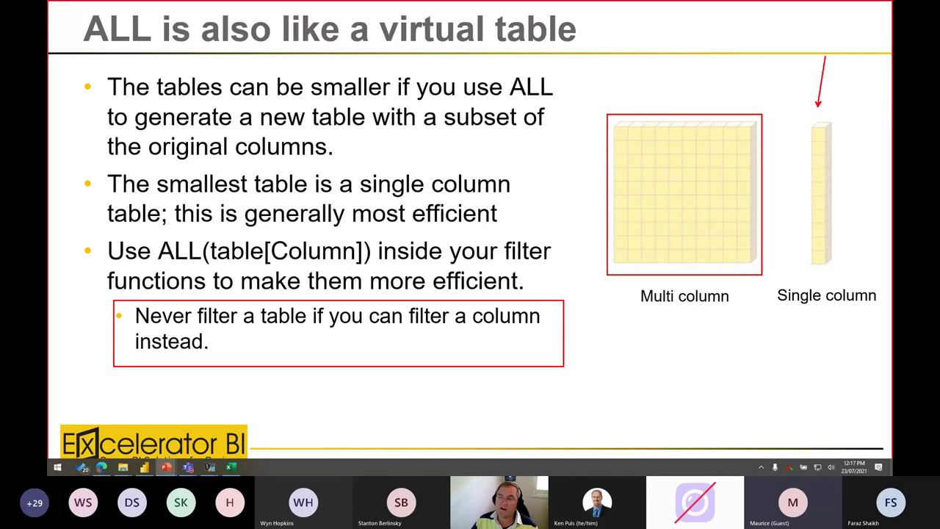
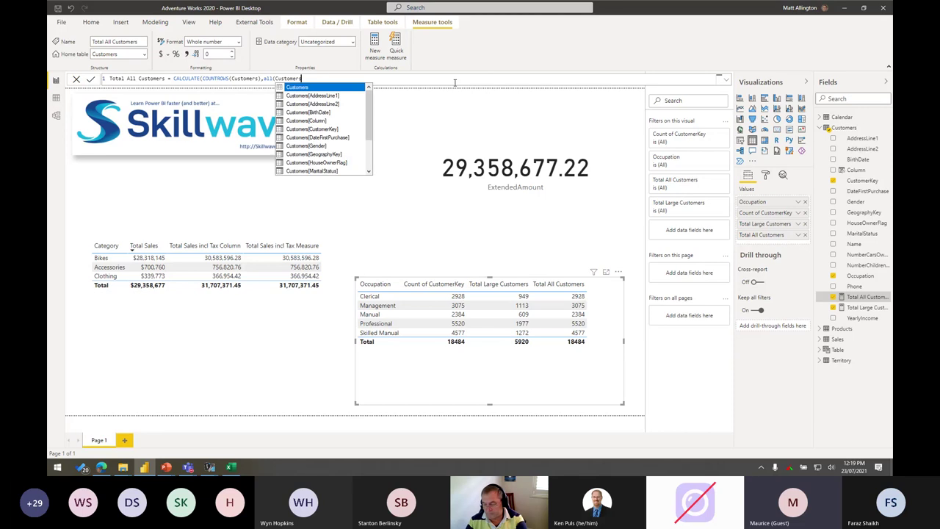
# Complete the Total All Customers formula with all(Customers[Occupation]) as the filter argument and commit the measure.
pyautogui.write('[')
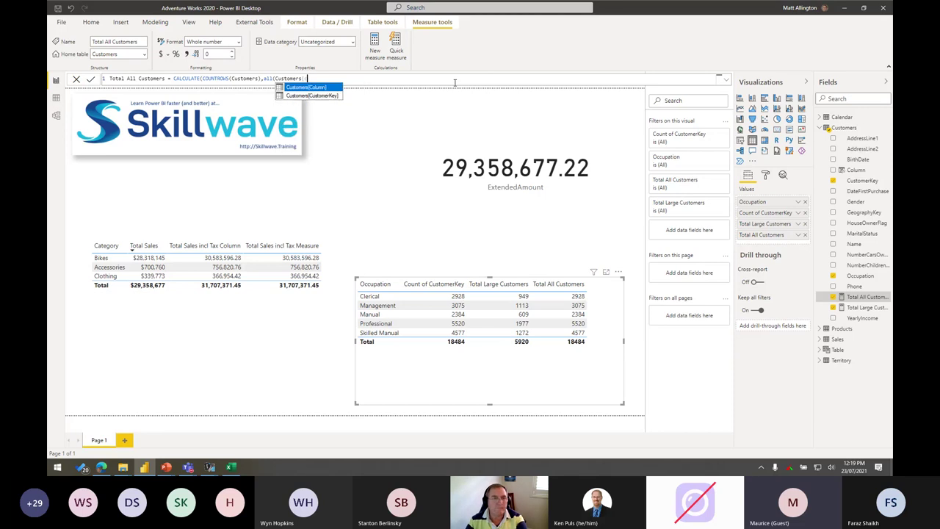
pyautogui.write('Occ')
pyautogui.press('Tab')
pyautogui.write(')')
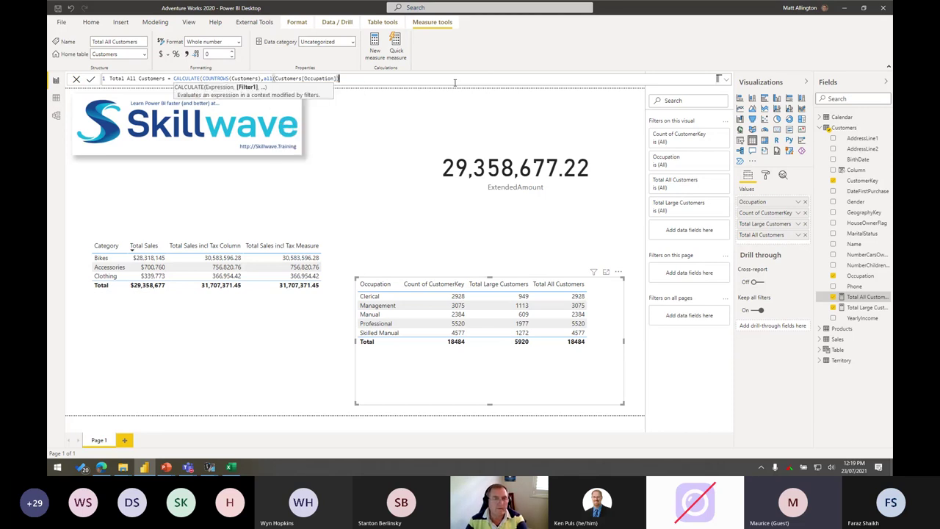
pyautogui.write(')')
pyautogui.press('Return')
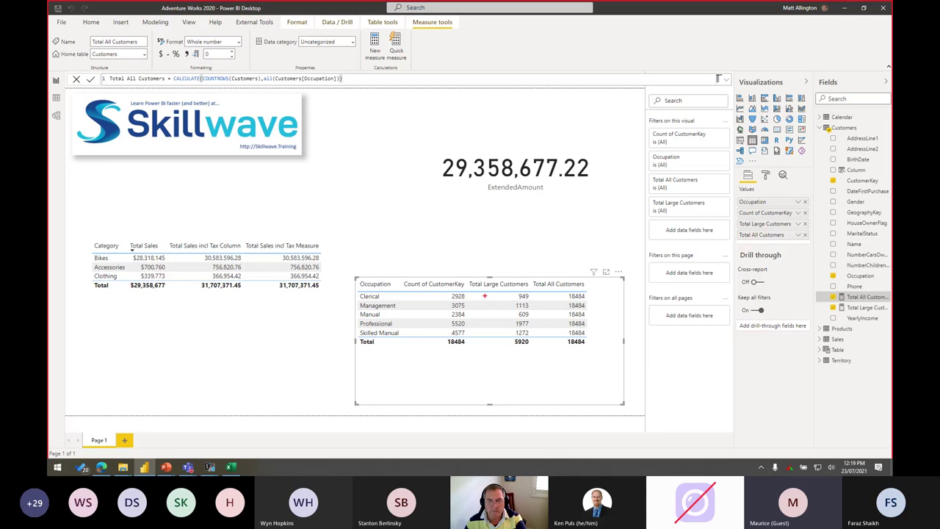
# Mark the Clerical row's customer count and the Count of CustomerKey total with temporary red boxes and arrows, and clear them.
pyautogui.moveTo(466, 296); pyautogui.dragTo(485, 314)
pyautogui.moveTo(356, 291); pyautogui.dragTo(470, 301)
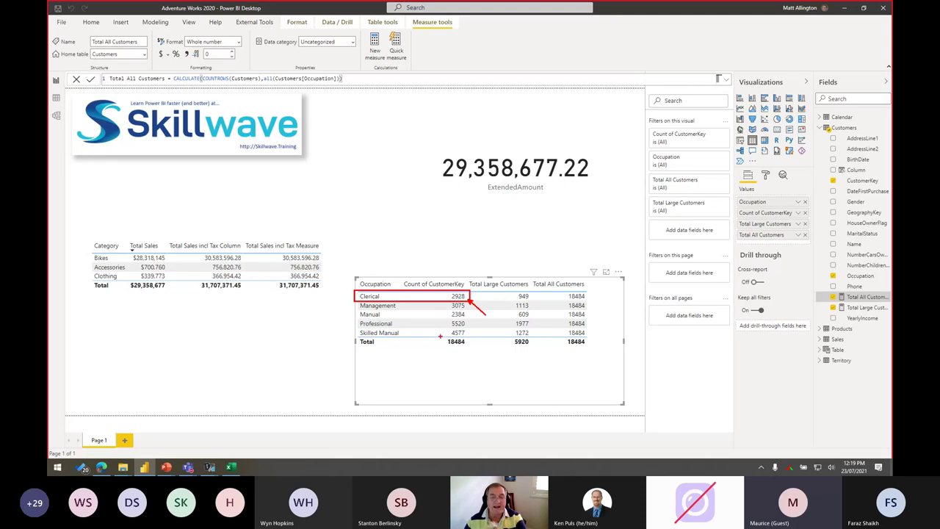
pyautogui.moveTo(440, 335)
pyautogui.mouseDown()
pyautogui.moveTo(471, 347)
pyautogui.moveTo(455, 374)
pyautogui.mouseUp()
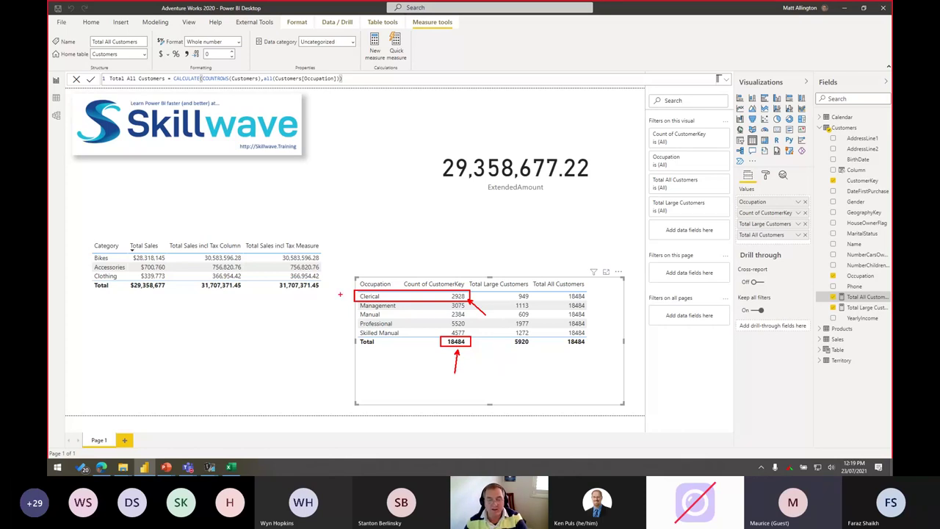
pyautogui.moveTo(468, 248)
pyautogui.mouseDown()
pyautogui.moveTo(464, 291)
pyautogui.moveTo(444, 233)
pyautogui.mouseUp()
pyautogui.moveTo(354, 297); pyautogui.dragTo(310, 308)
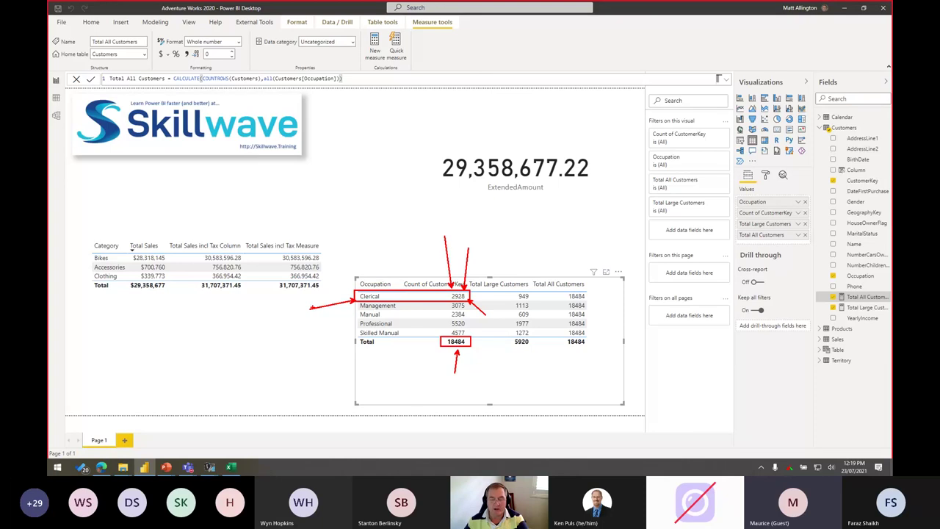
pyautogui.press('Escape')
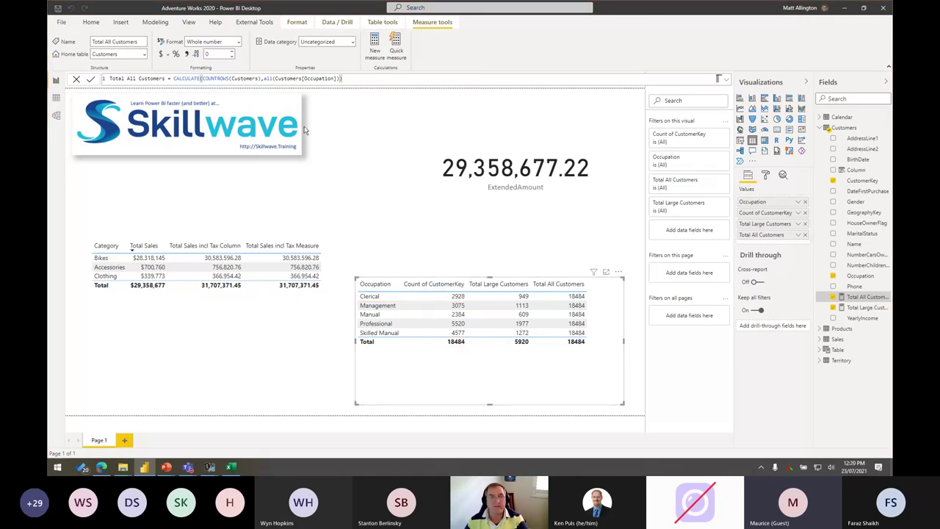
# Highlight the ALL argument in the formula, box Customers[Occupation] and the Clerical label, and draw an arrow to the Occupation column.
pyautogui.moveTo(264, 80); pyautogui.dragTo(378, 78)
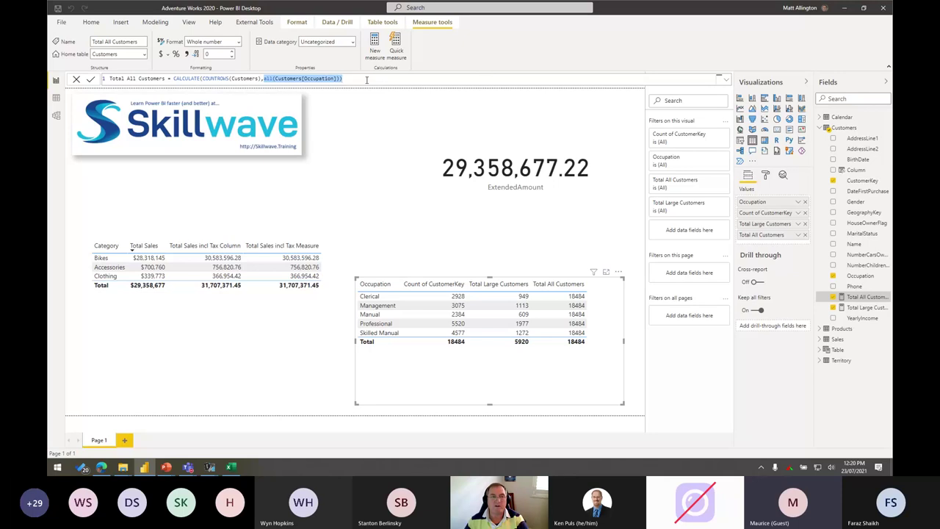
pyautogui.hotkey('ctrl', '2')
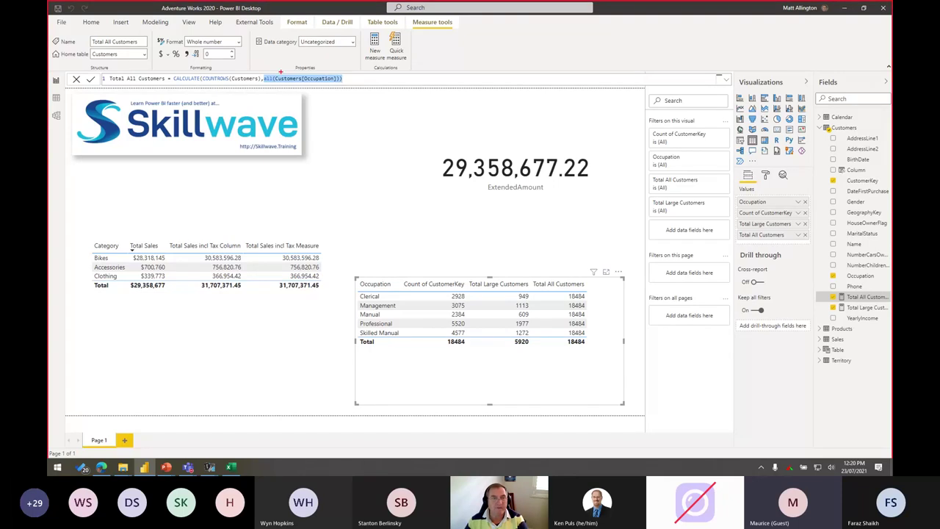
pyautogui.moveTo(275, 73); pyautogui.dragTo(340, 82)
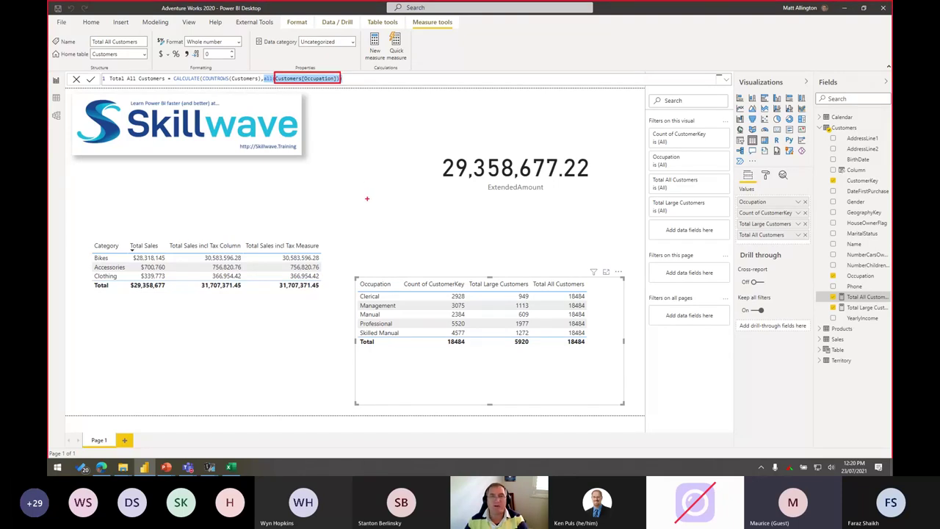
pyautogui.moveTo(373, 278); pyautogui.dragTo(374, 195)
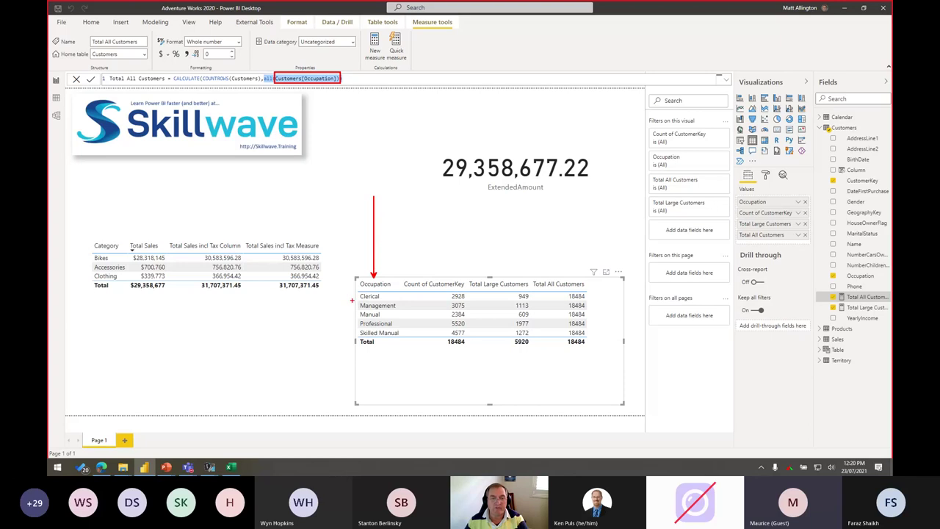
pyautogui.moveTo(351, 291); pyautogui.dragTo(392, 301)
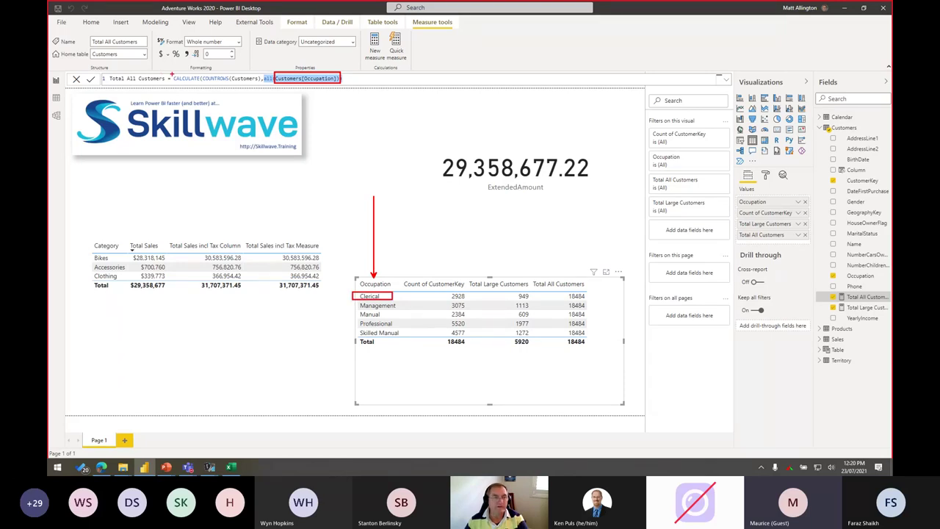
# Draw arrows to CALCULATE, COUNTROWS and the ALL argument, mark the CustomerKey total and Clerical's Total All Customers value, and clear all annotations.
pyautogui.moveTo(180, 83); pyautogui.dragTo(177, 110)
pyautogui.moveTo(224, 86); pyautogui.dragTo(218, 116)
pyautogui.moveTo(287, 87); pyautogui.dragTo(276, 132)
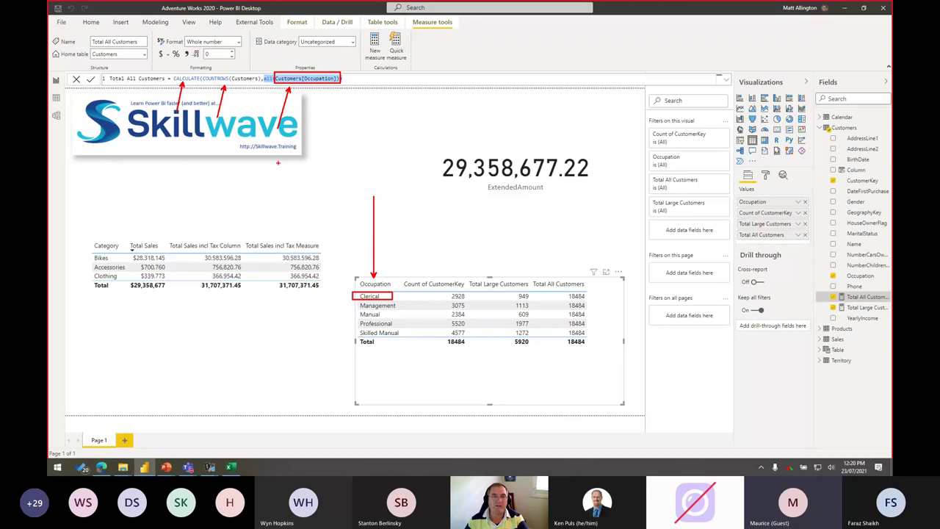
pyautogui.moveTo(439, 335)
pyautogui.mouseDown()
pyautogui.moveTo(471, 349)
pyautogui.moveTo(463, 378)
pyautogui.moveTo(419, 371)
pyautogui.moveTo(385, 341)
pyautogui.mouseUp()
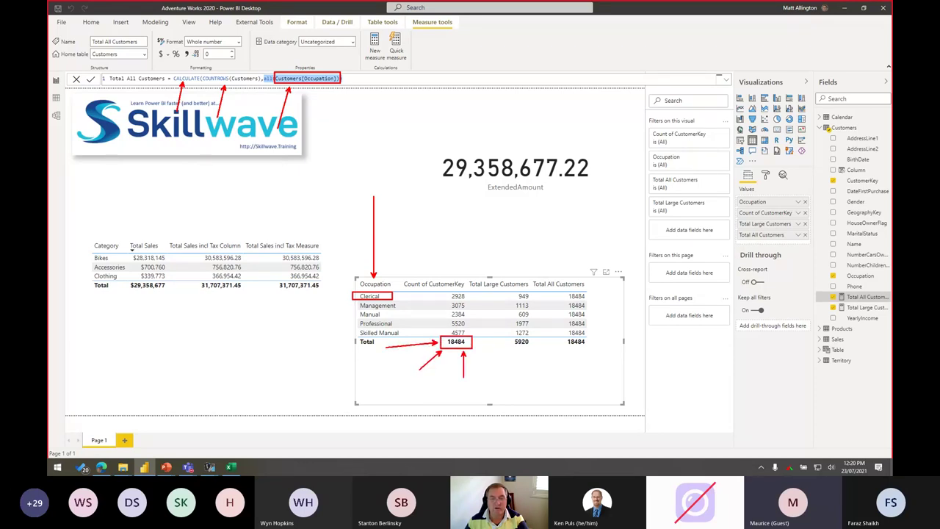
pyautogui.moveTo(556, 290); pyautogui.dragTo(590, 301)
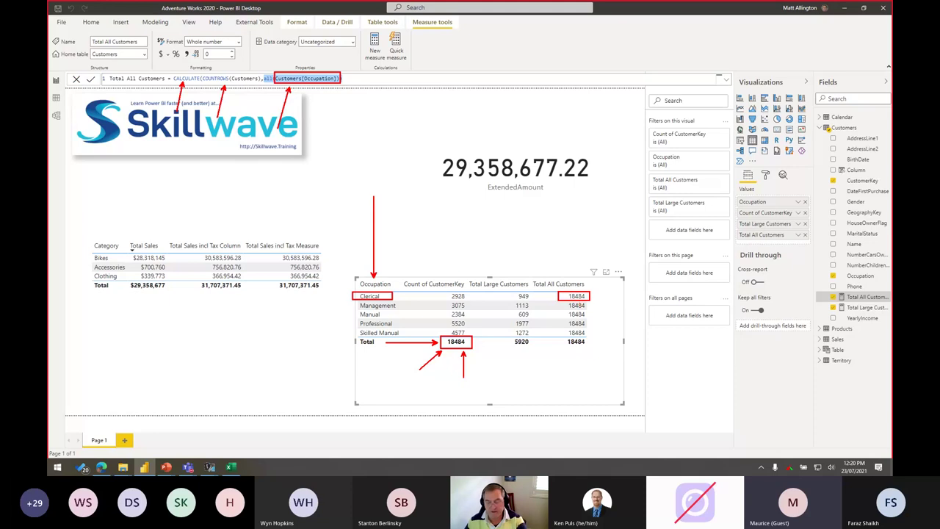
pyautogui.press('Escape')
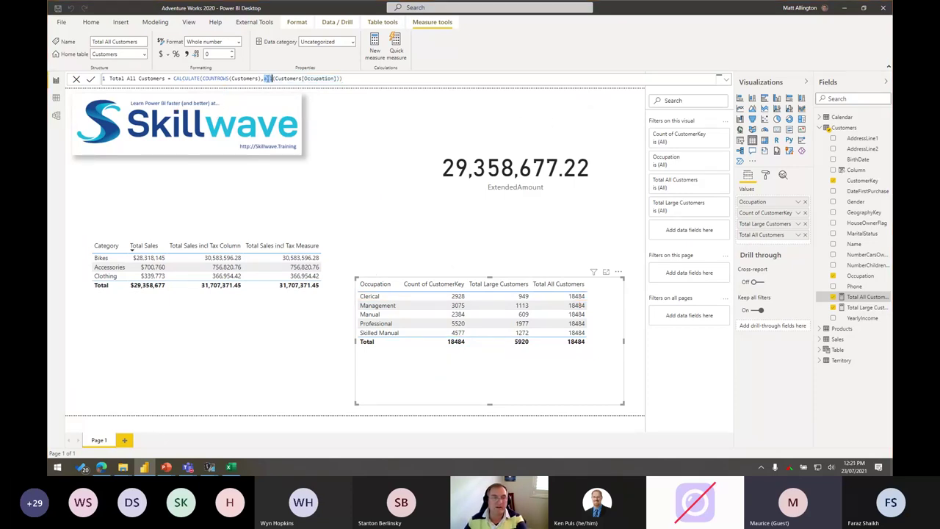
# Replace ALL with REMOVEFILTERS in the Total All Customers formula and commit the measure.
pyautogui.write('REMOVEFILTERS')
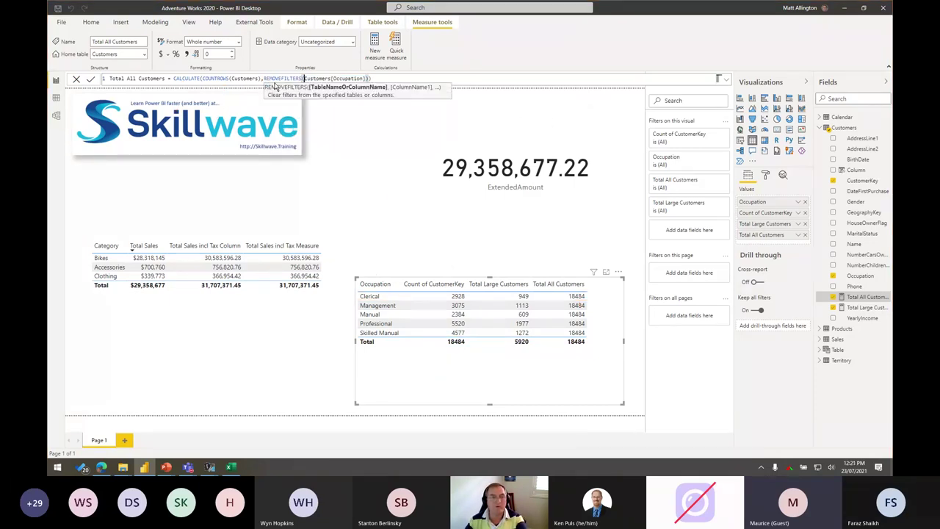
pyautogui.click(399, 79)
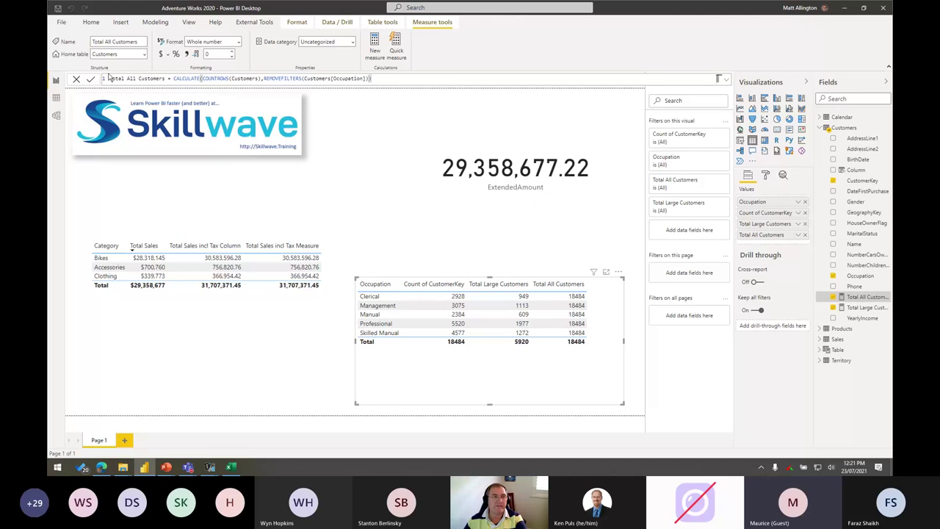
pyautogui.click(92, 81)
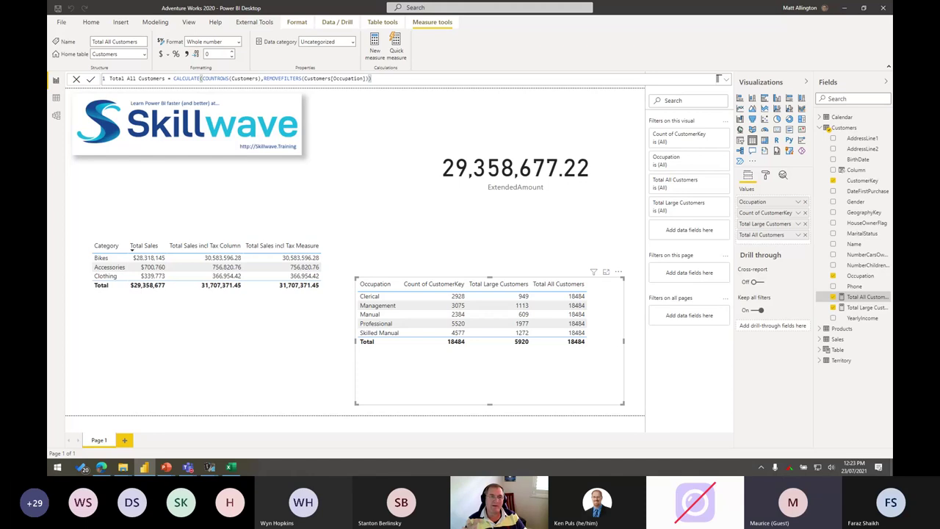
# Open the model diagram, move the Customers table up slightly, align the Sales table beneath it, and select the Sales table.
pyautogui.click(56, 115)
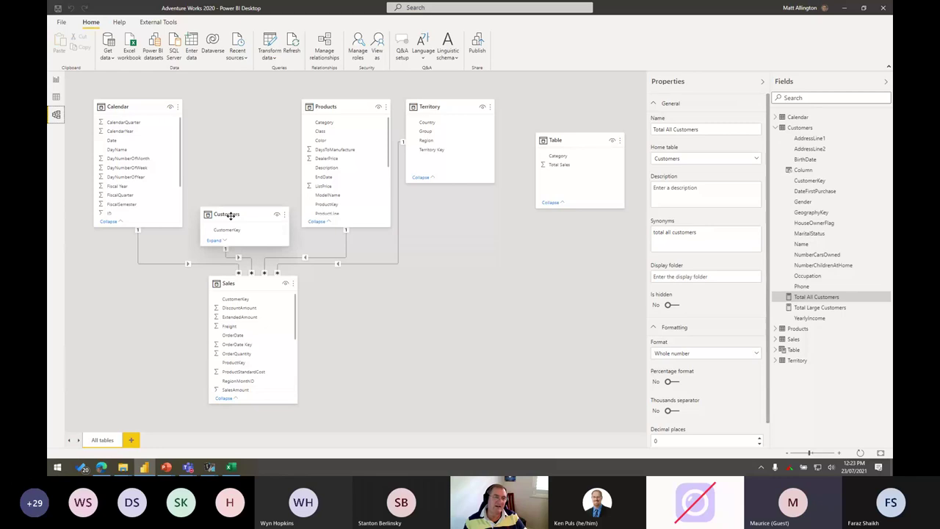
pyautogui.moveTo(230, 214)
pyautogui.mouseDown()
pyautogui.moveTo(216, 189)
pyautogui.moveTo(227, 199)
pyautogui.mouseUp()
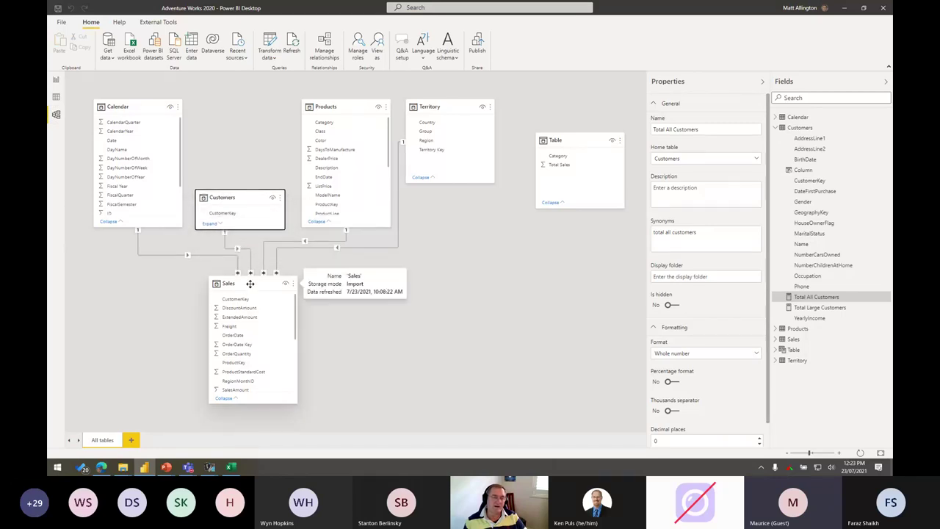
pyautogui.moveTo(248, 284); pyautogui.dragTo(233, 282)
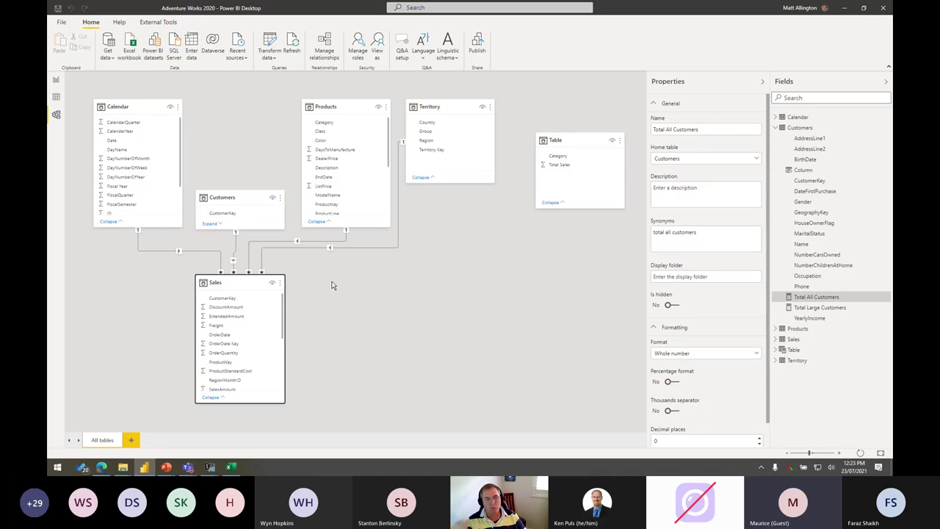
pyautogui.click(120, 108)
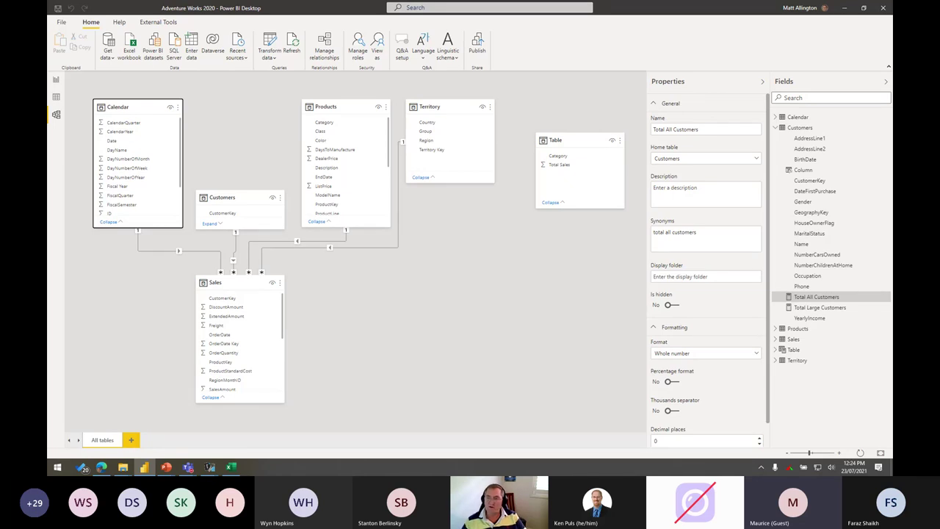
pyautogui.rightClick(802, 340)
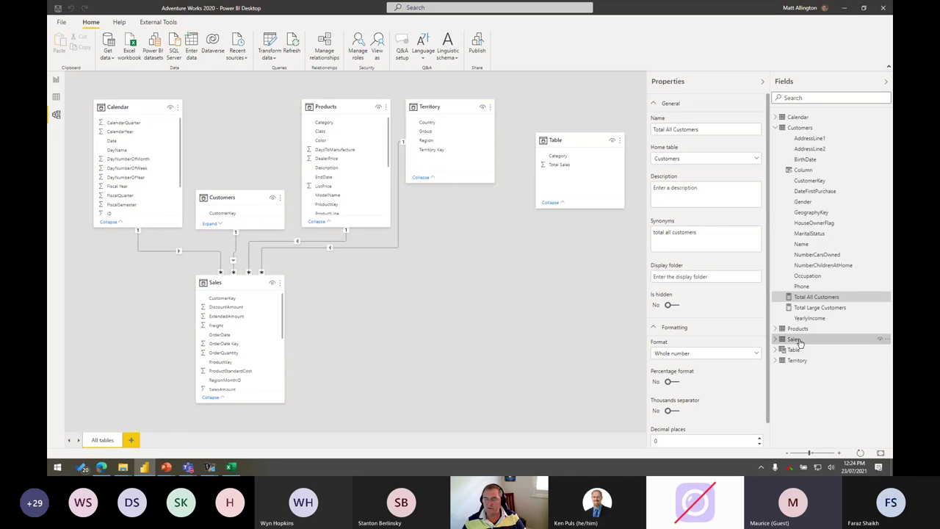
pyautogui.press('Escape')
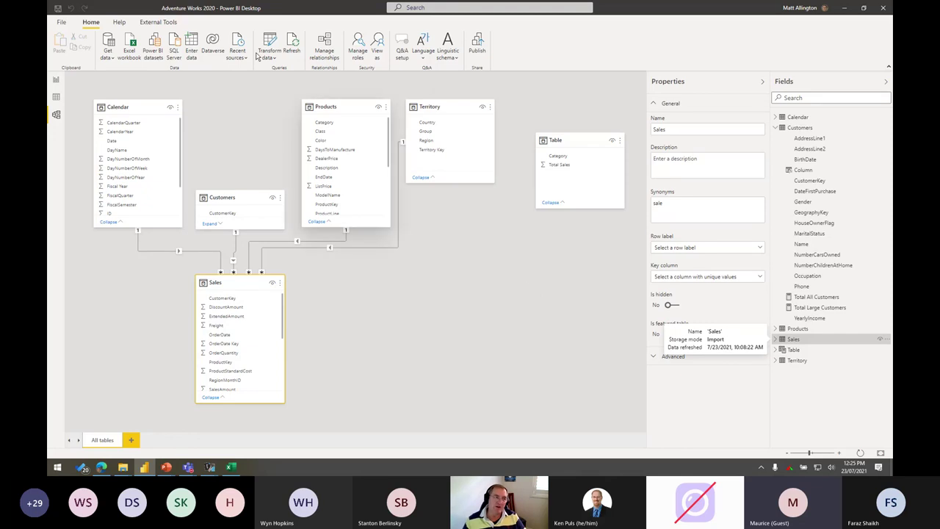
# Add a new report page and place a table visual on it listing Category from the Products table.
pyautogui.click(55, 80)
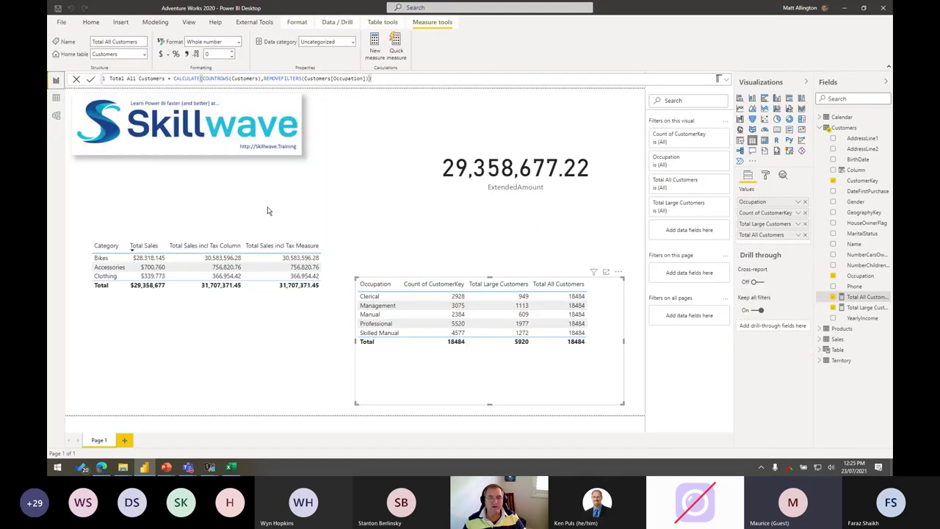
pyautogui.click(125, 440)
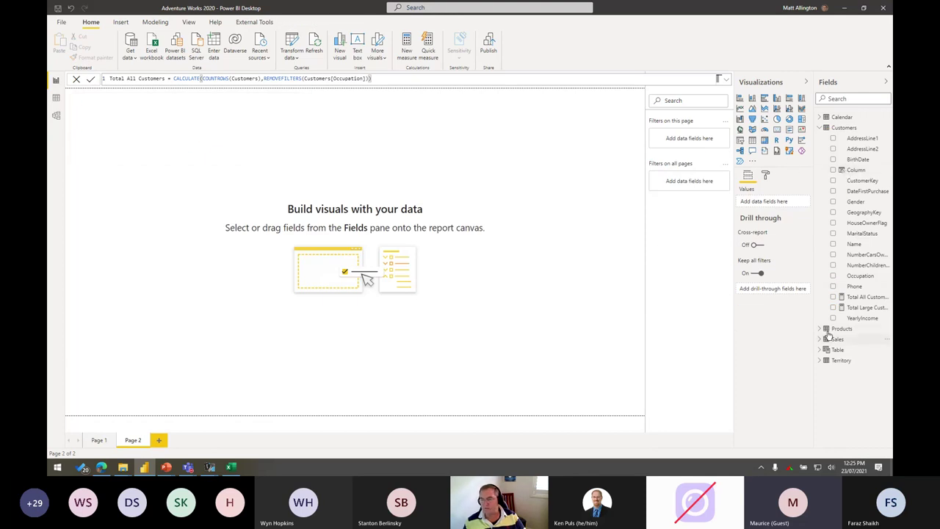
pyautogui.click(824, 331)
pyautogui.scroll(-1, 837, 330)
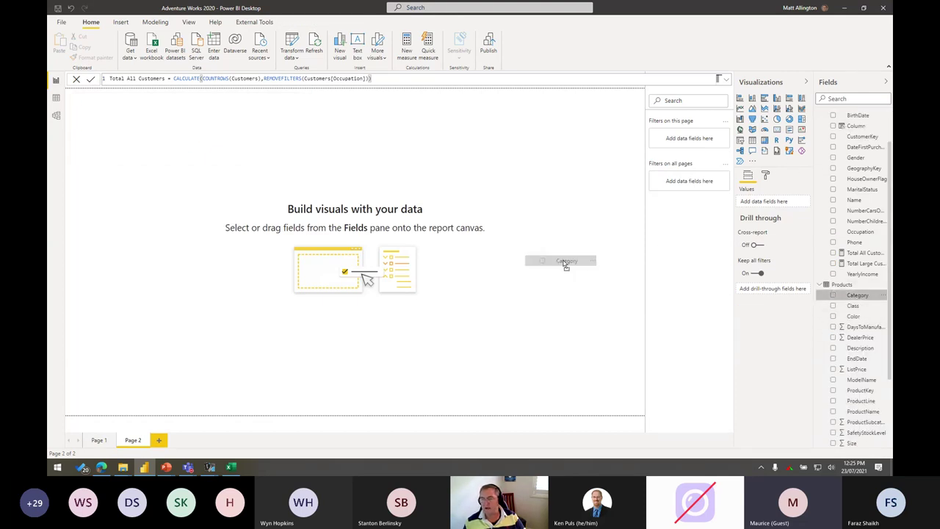
pyautogui.click(852, 294)
# Add the Sales ExtendedAmount column to the Category table visual, then widen the visual and reposition it on the page.
pyautogui.scroll(-3, 852, 294)
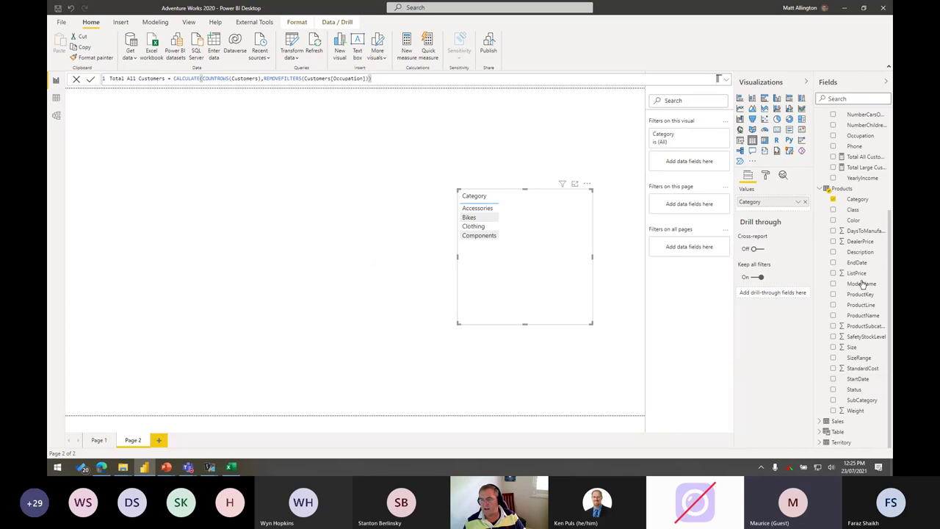
pyautogui.click(837, 421)
pyautogui.click(820, 421)
pyautogui.scroll(-6, 851, 331)
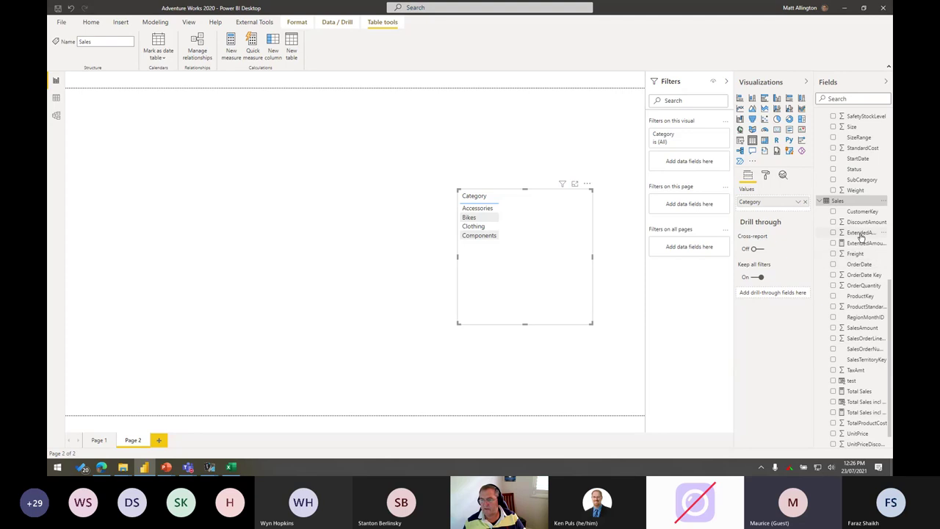
pyautogui.moveTo(858, 234); pyautogui.dragTo(514, 249)
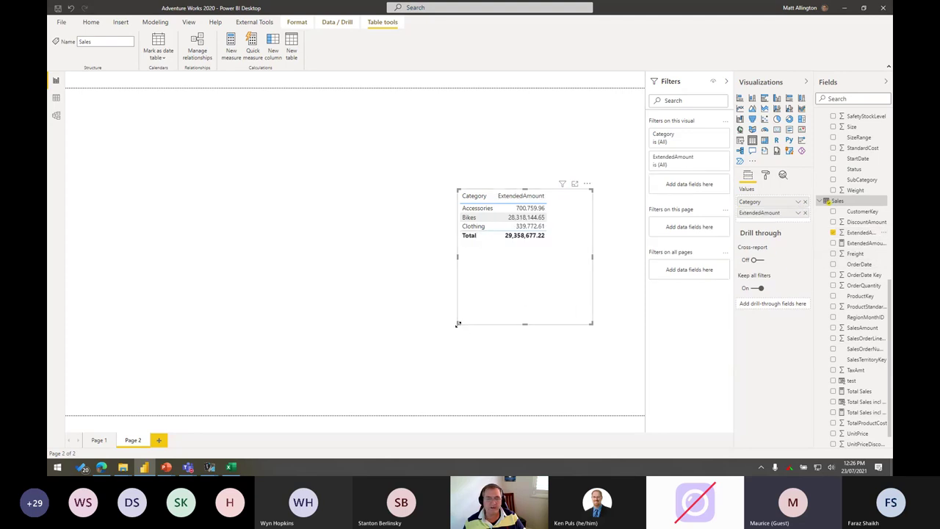
pyautogui.moveTo(457, 323); pyautogui.dragTo(367, 314)
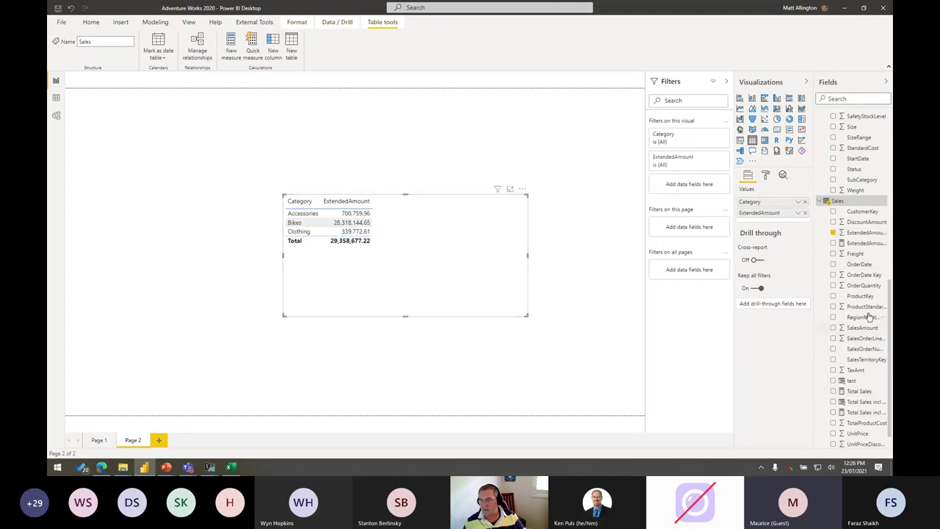
# Add the Sales TotalProductCost column to the table visual and open the options for the Sales table.
pyautogui.scroll(-1, 870, 293)
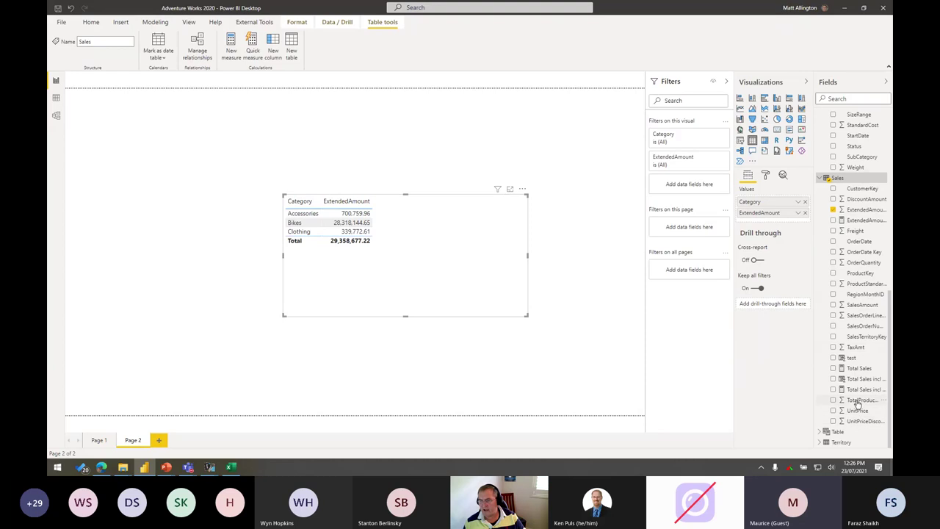
pyautogui.moveTo(861, 399); pyautogui.dragTo(524, 281)
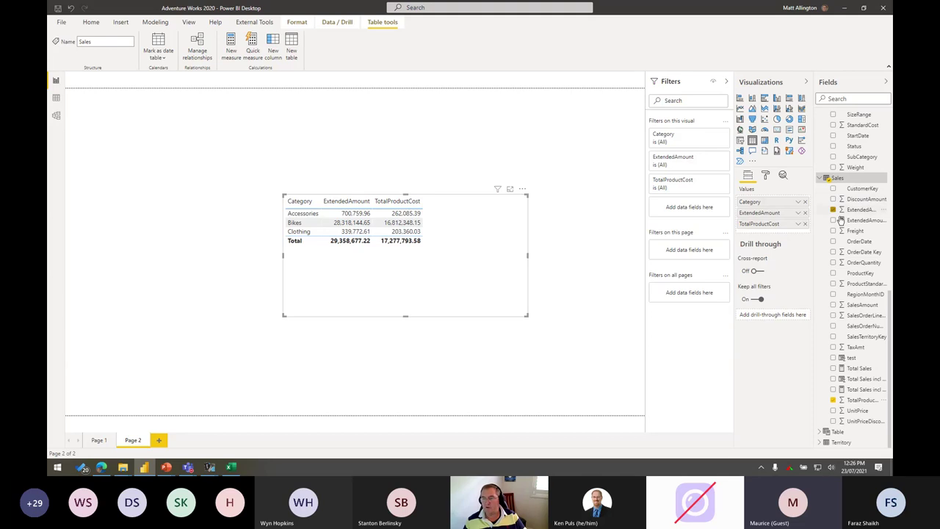
pyautogui.rightClick(843, 180)
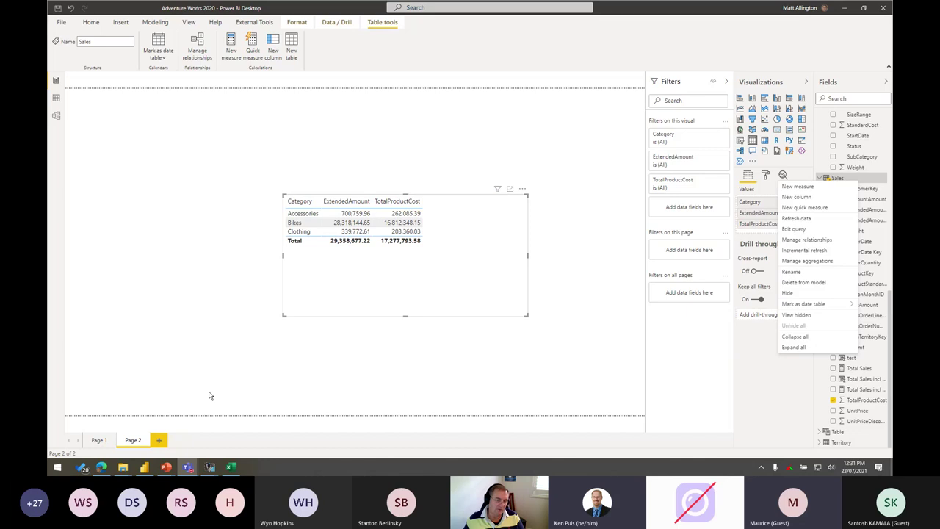
# Switch to the Edge browser, open the Skillwave Training shop page and look through the course catalogue to its last row.
pyautogui.click(97, 471)
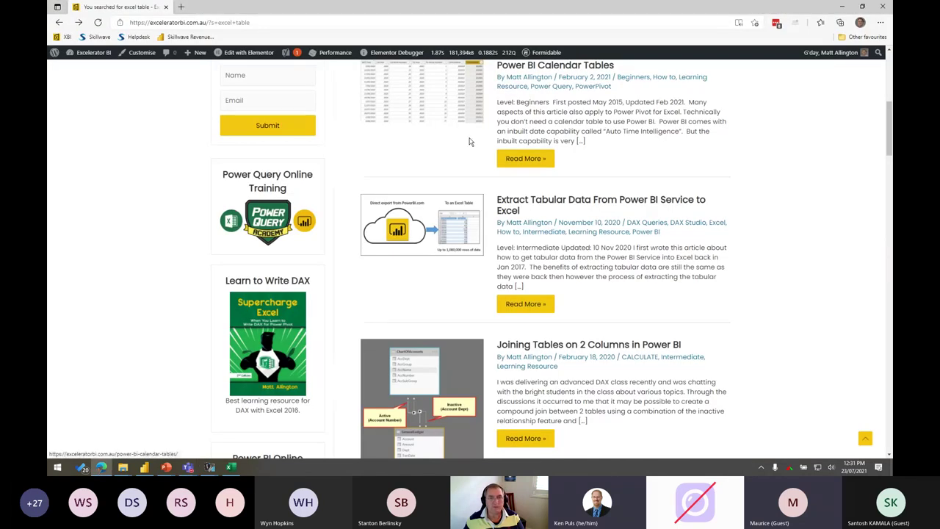
pyautogui.click(101, 37)
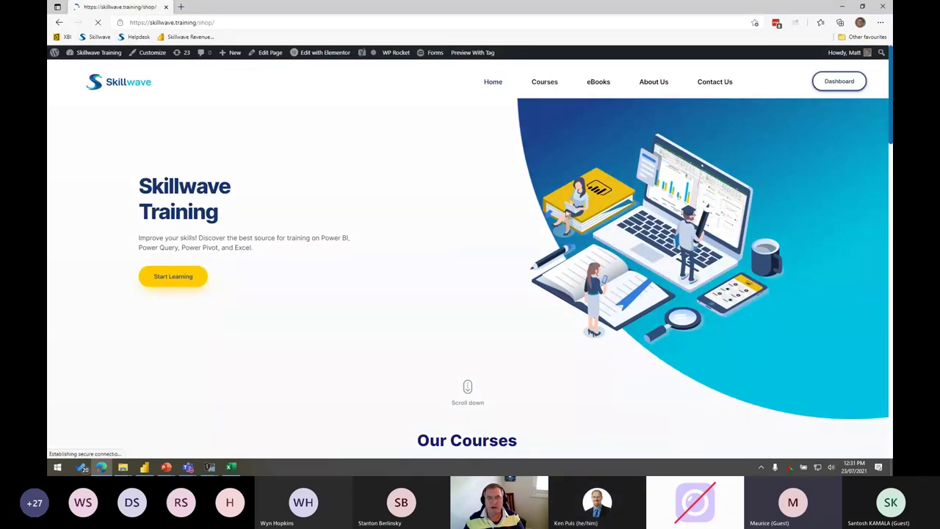
pyautogui.scroll(-2, 330, 273)
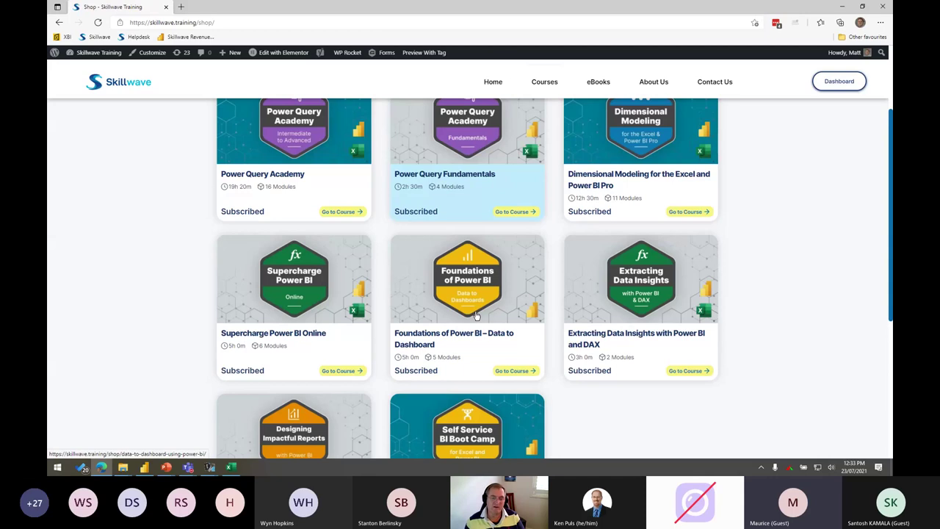
pyautogui.scroll(-1, 599, 358)
pyautogui.scroll(-1, 633, 380)
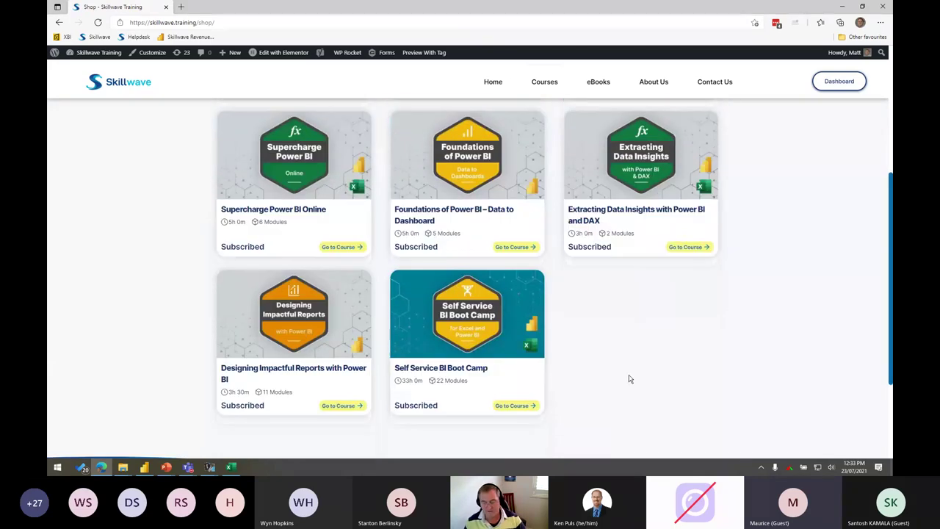
# Draw a red box around the empty slot beside Self Service BI Boot Camp, point two arrows at it, and clear the annotations.
pyautogui.moveTo(562, 265); pyautogui.dragTo(726, 418)
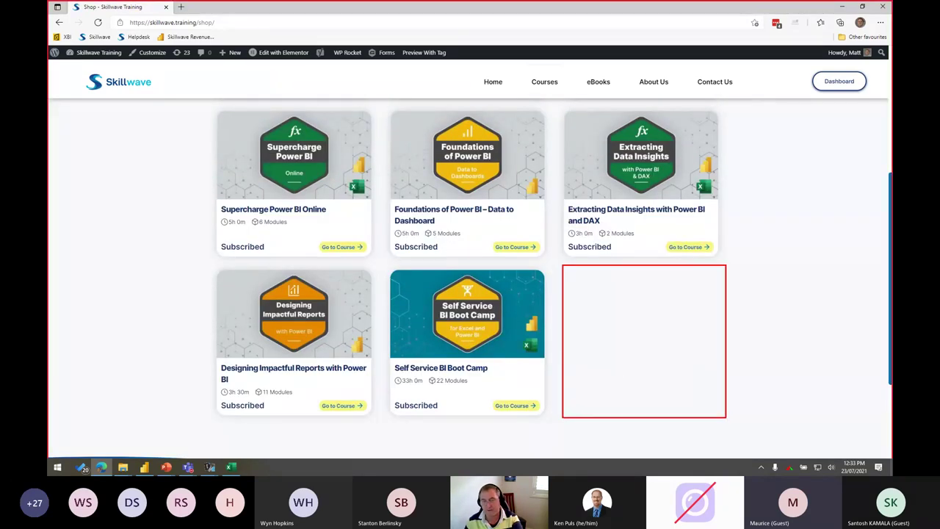
pyautogui.moveTo(736, 344); pyautogui.dragTo(795, 345)
pyautogui.moveTo(649, 428); pyautogui.dragTo(616, 443)
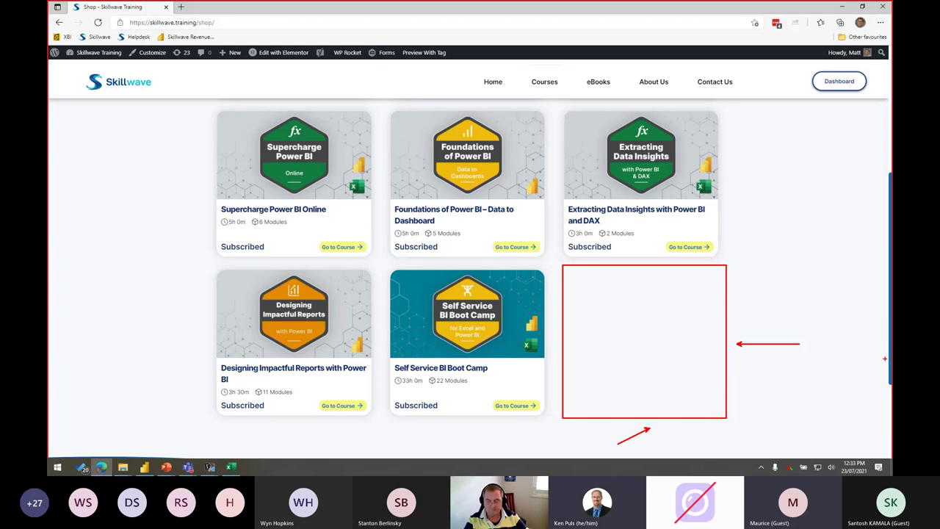
pyautogui.press('Escape')
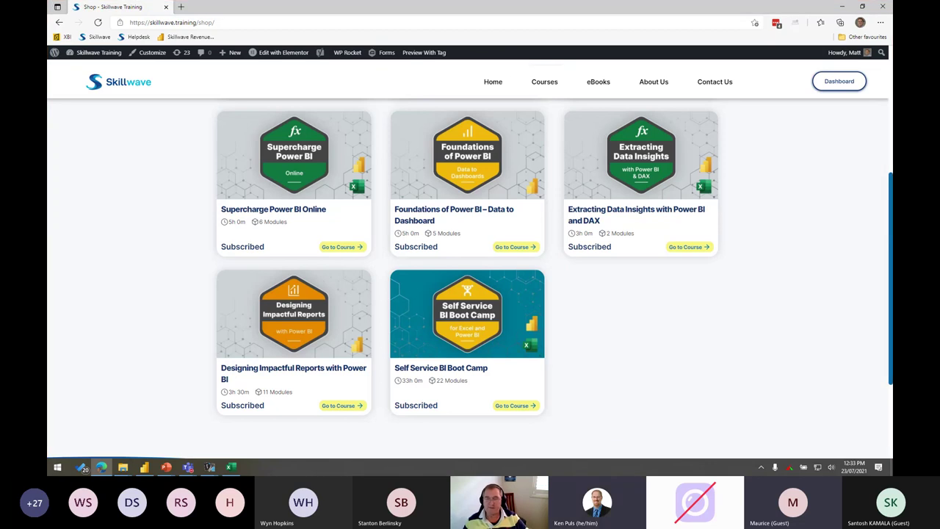